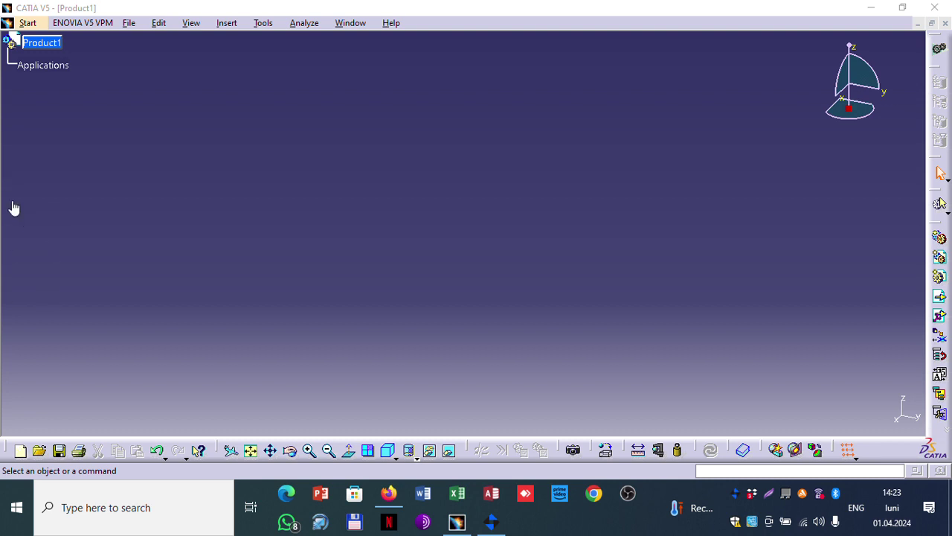
- Switch to the Sketcher workbench and open a sketch on the yz plane of a new part
{"action": "left_click", "coordinate": [27, 23]}
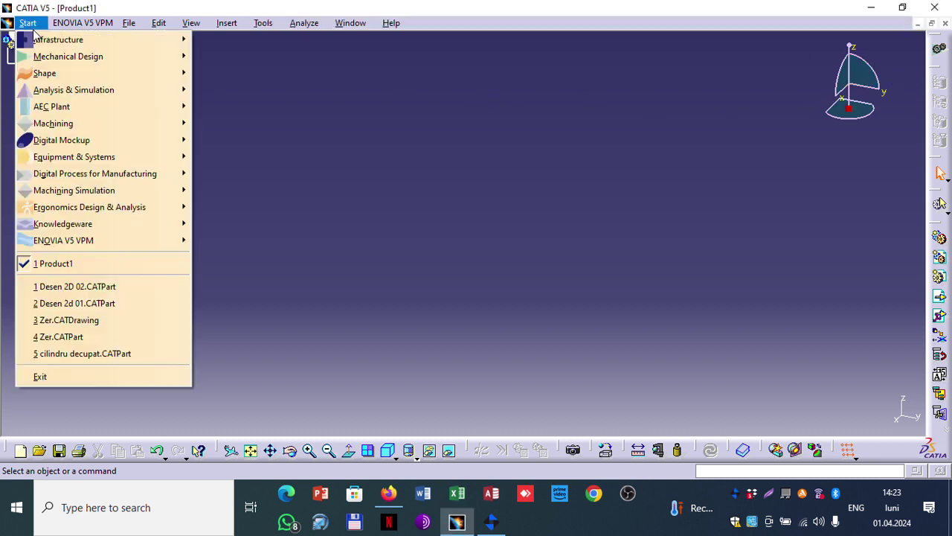
{"action": "mouse_move", "coordinate": [123, 59]}
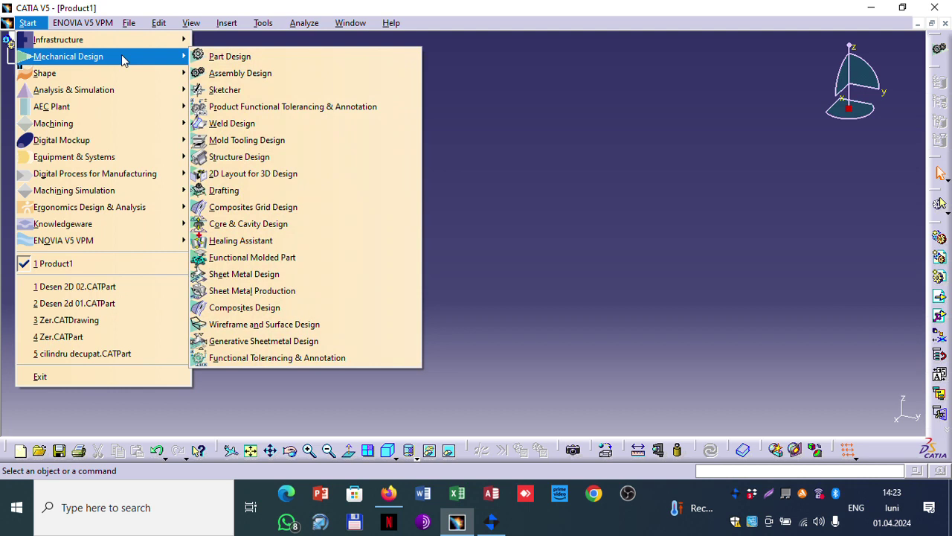
{"action": "left_click", "coordinate": [232, 91]}
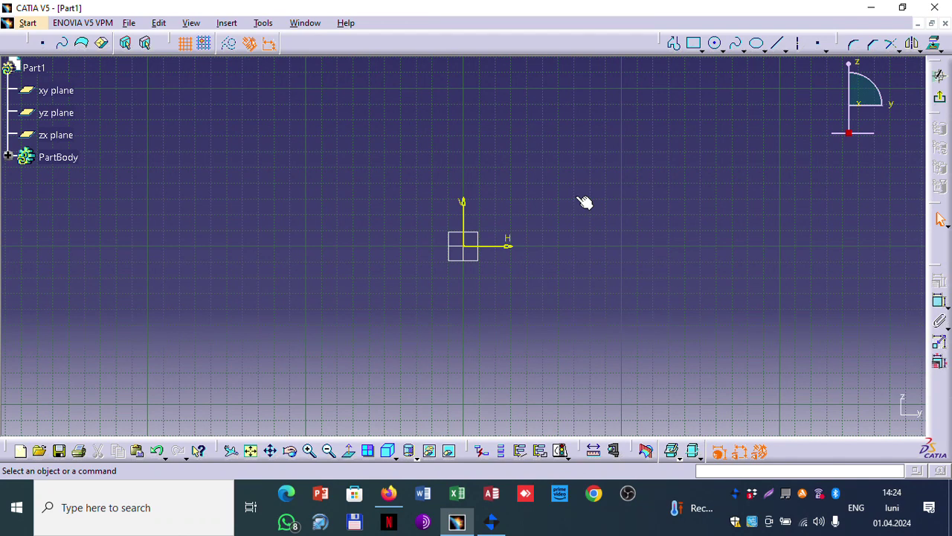
- Draw a circle centred on the sketch origin with a radius of 100 mm
{"action": "left_click", "coordinate": [715, 42]}
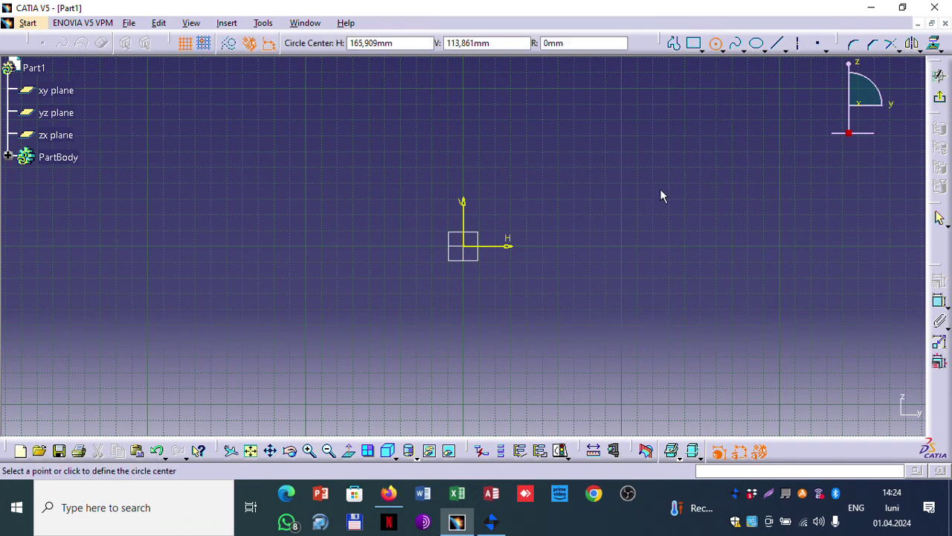
{"action": "left_click", "coordinate": [470, 252]}
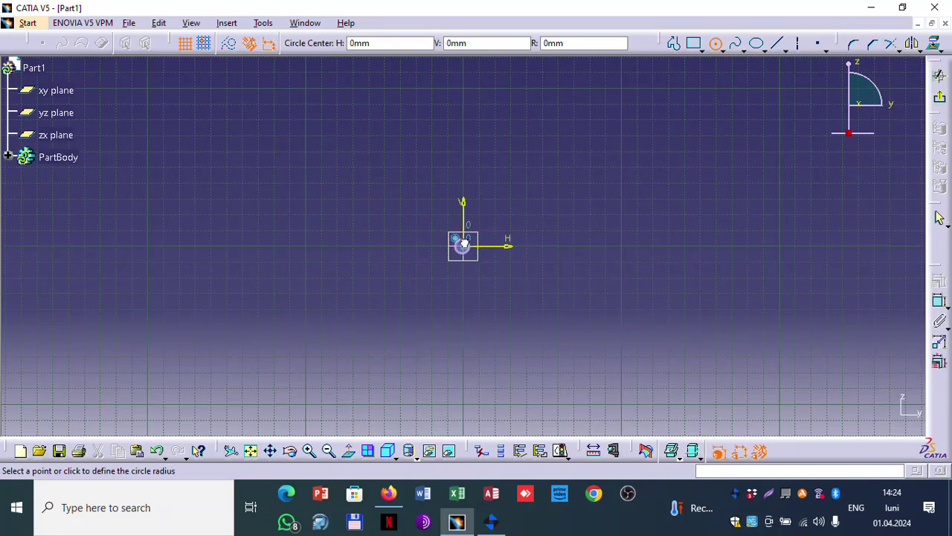
{"action": "double_click", "coordinate": [579, 43]}
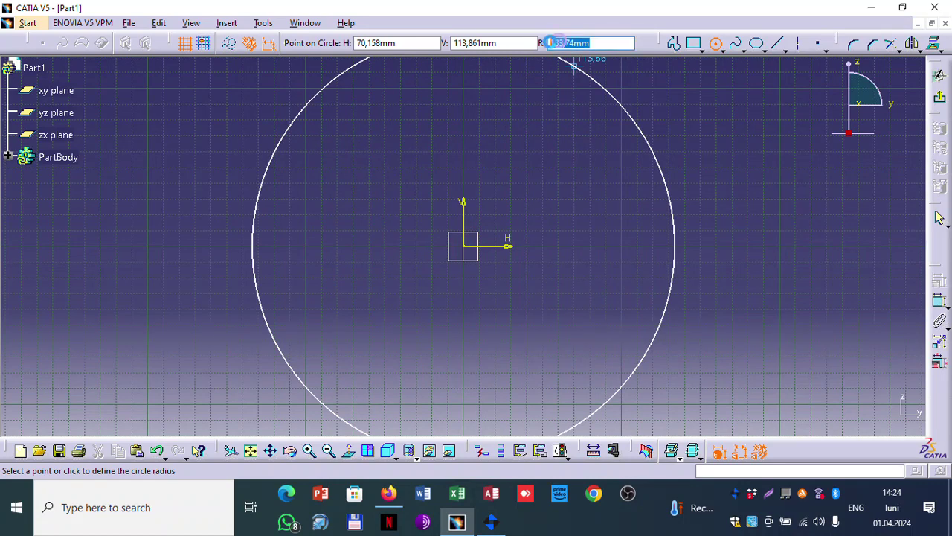
{"action": "type", "text": "100"}
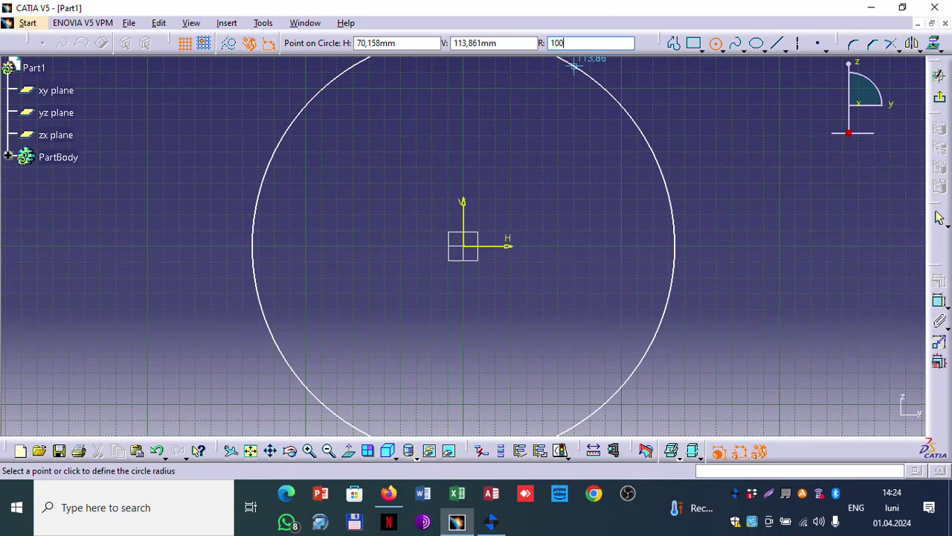
{"action": "key", "text": "Return"}
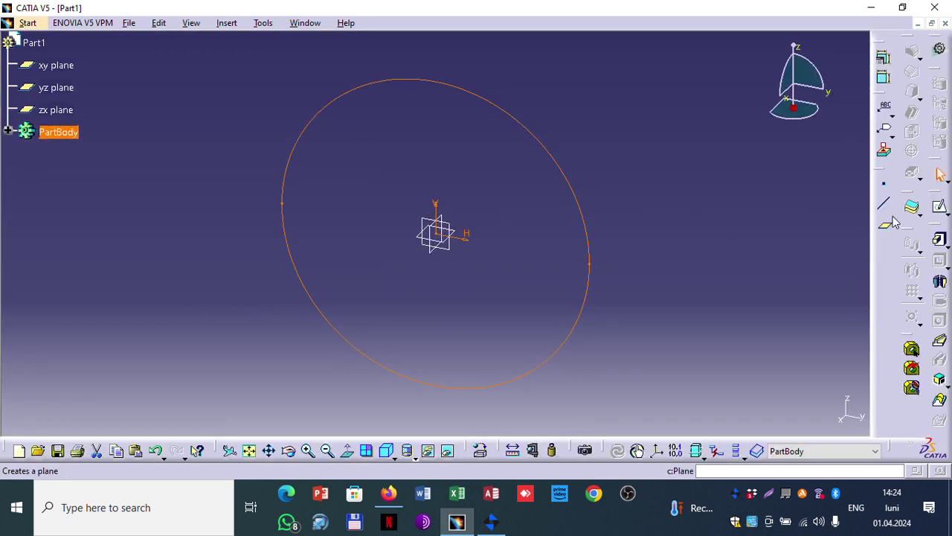
- Extrude the circle sketch into a cylinder with a 90 mm long Pad
{"action": "left_click", "coordinate": [940, 241]}
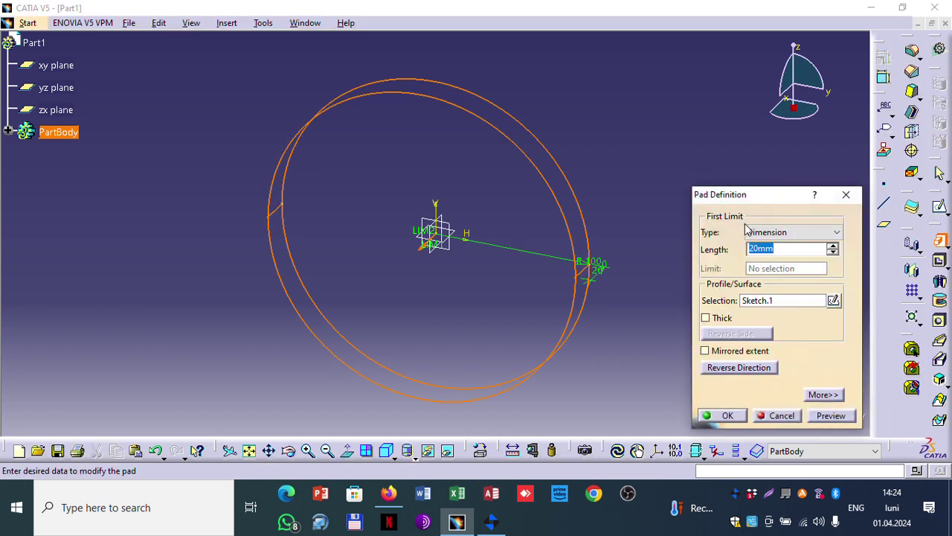
{"action": "type", "text": "90"}
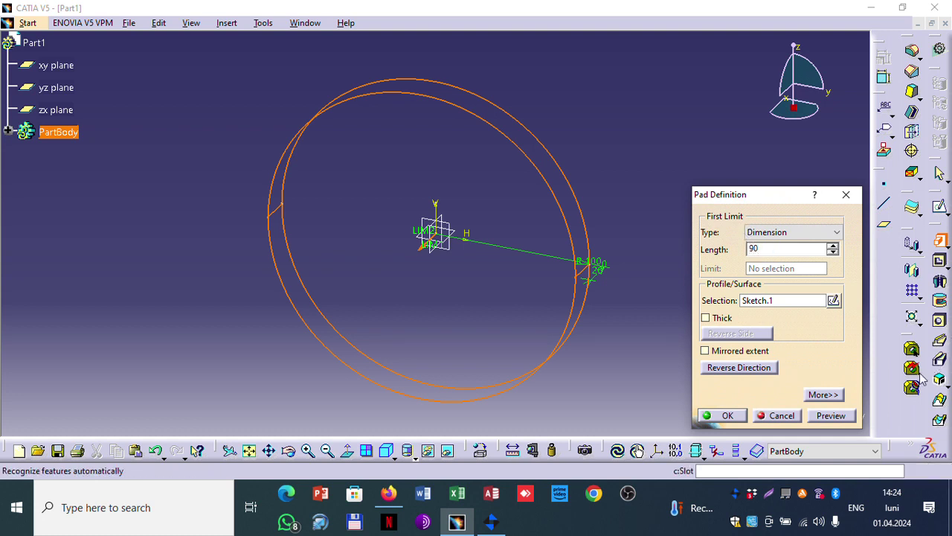
{"action": "left_click", "coordinate": [831, 416]}
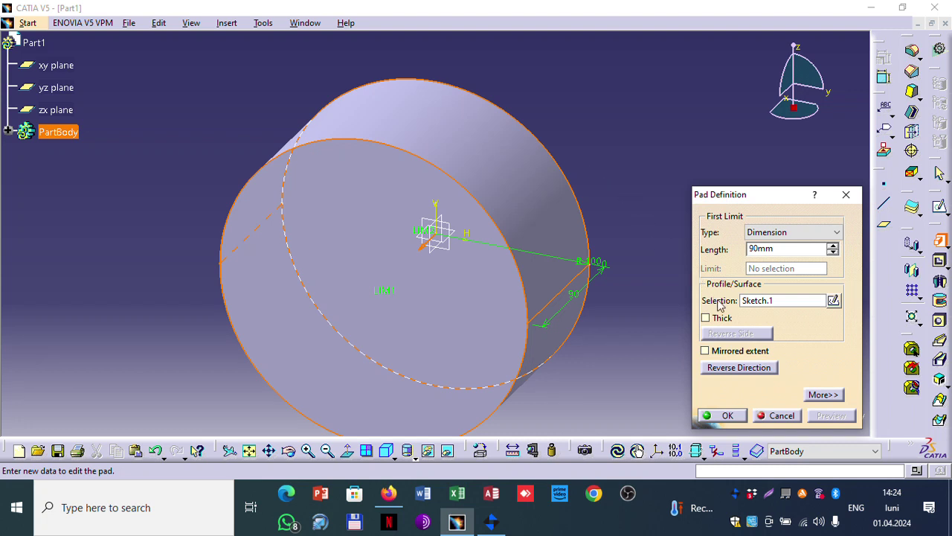
{"action": "left_click", "coordinate": [726, 416]}
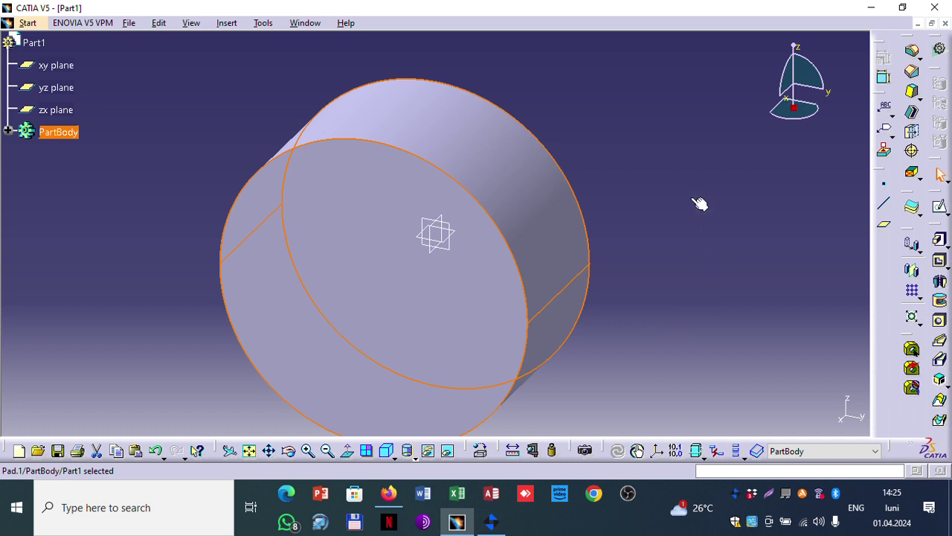
{"action": "left_click", "coordinate": [678, 171]}
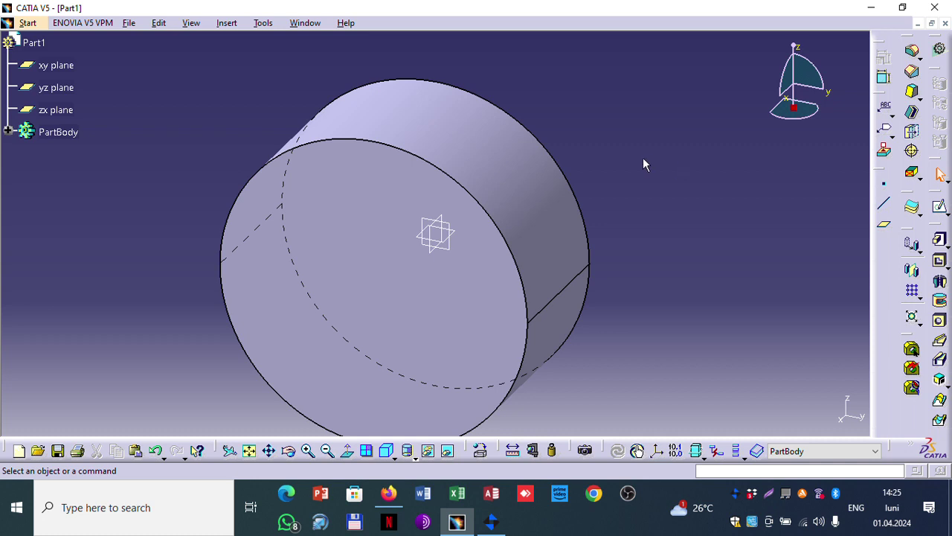
- Open a new sketch on the front flat face of the cylinder
{"action": "left_click", "coordinate": [349, 182]}
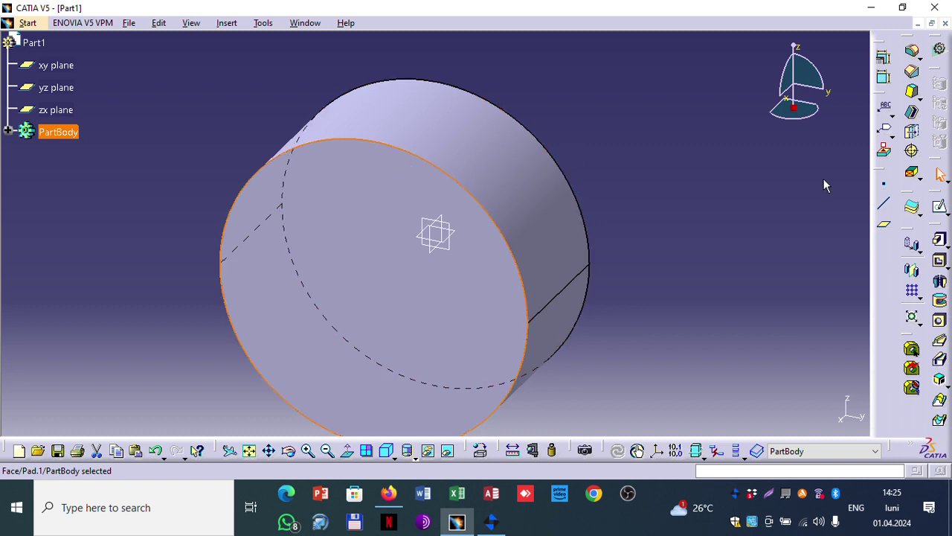
{"action": "left_click", "coordinate": [942, 208]}
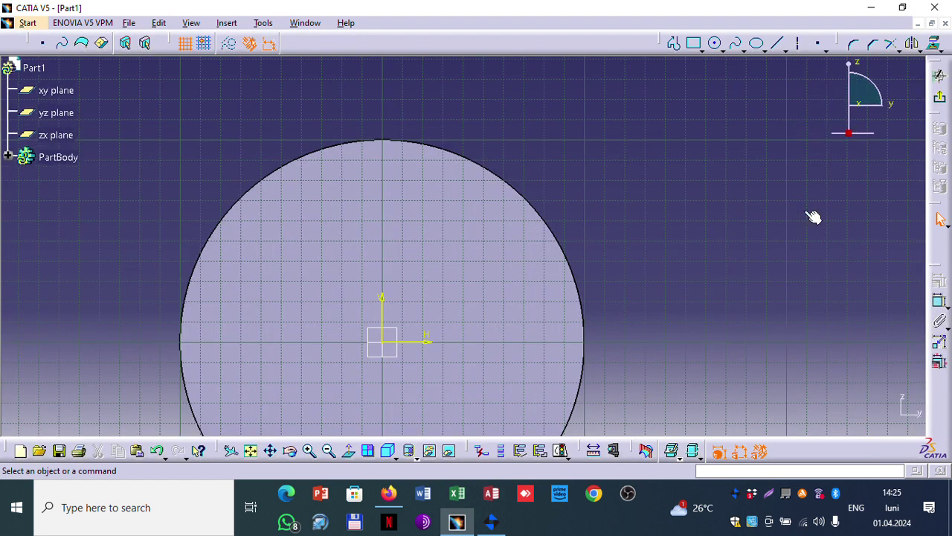
{"action": "left_click", "coordinate": [249, 452]}
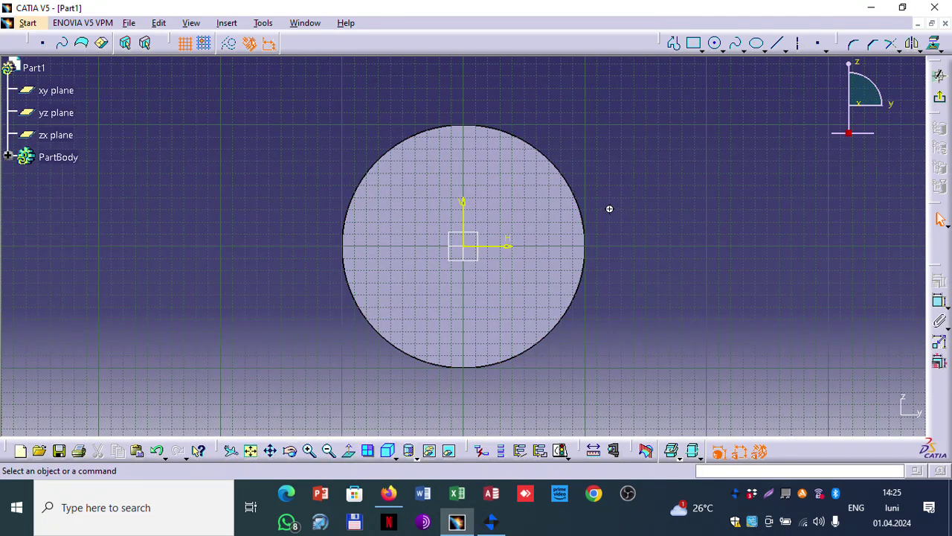
{"action": "mouse_move", "coordinate": [610, 208]}
{"action": "middle_mouse_down"}
{"action": "mouse_move", "coordinate": [603, 204]}
{"action": "mouse_move", "coordinate": [600, 219]}
{"action": "mouse_move", "coordinate": [625, 183]}
{"action": "middle_mouse_up"}
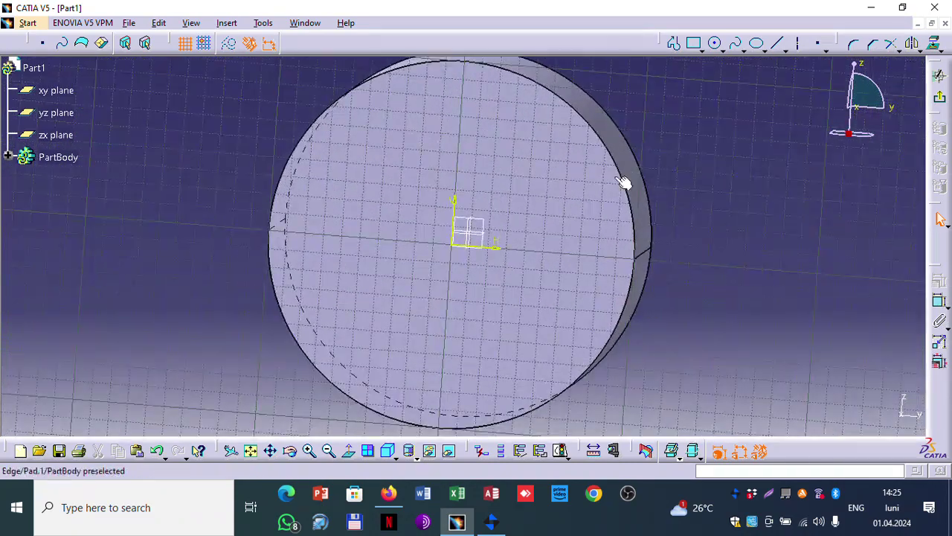
{"action": "left_click", "coordinate": [251, 450]}
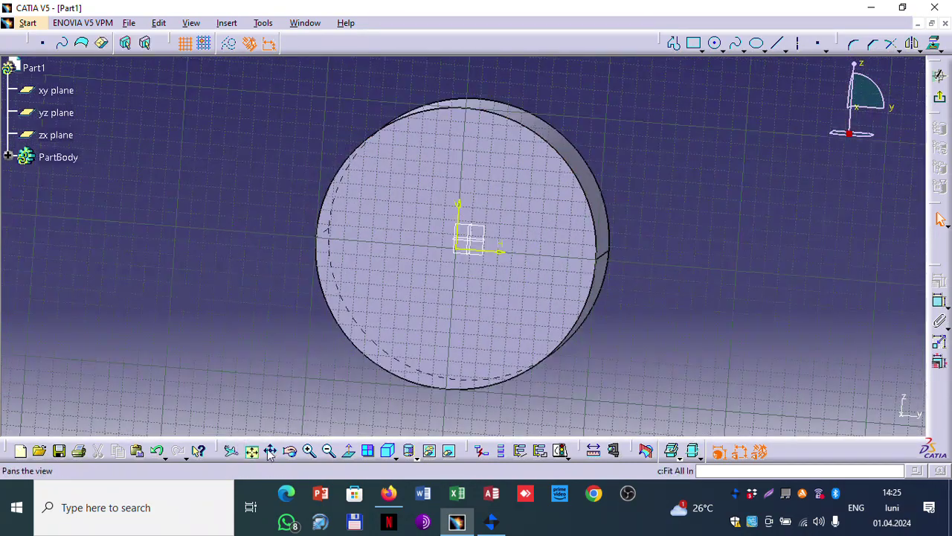
{"action": "left_click", "coordinate": [370, 452]}
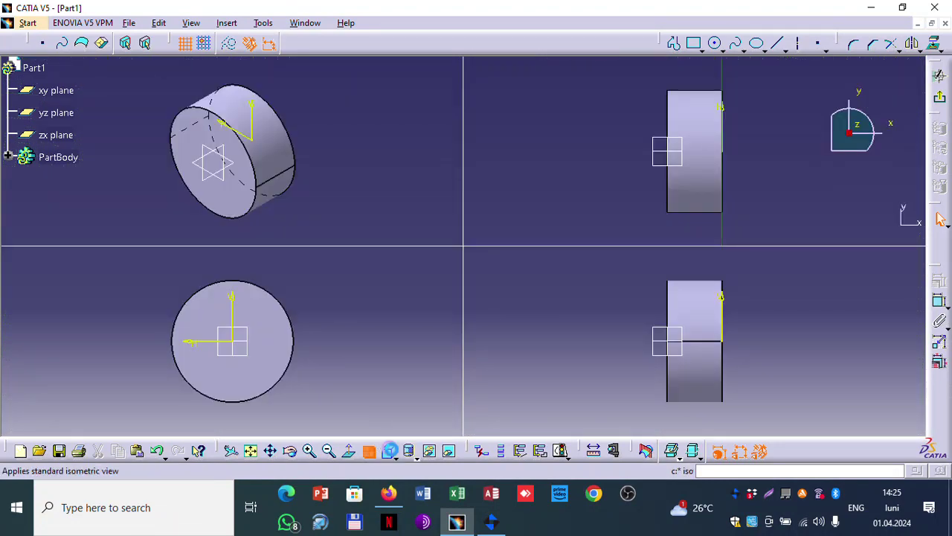
{"action": "left_click", "coordinate": [388, 451]}
{"action": "left_click", "coordinate": [394, 455]}
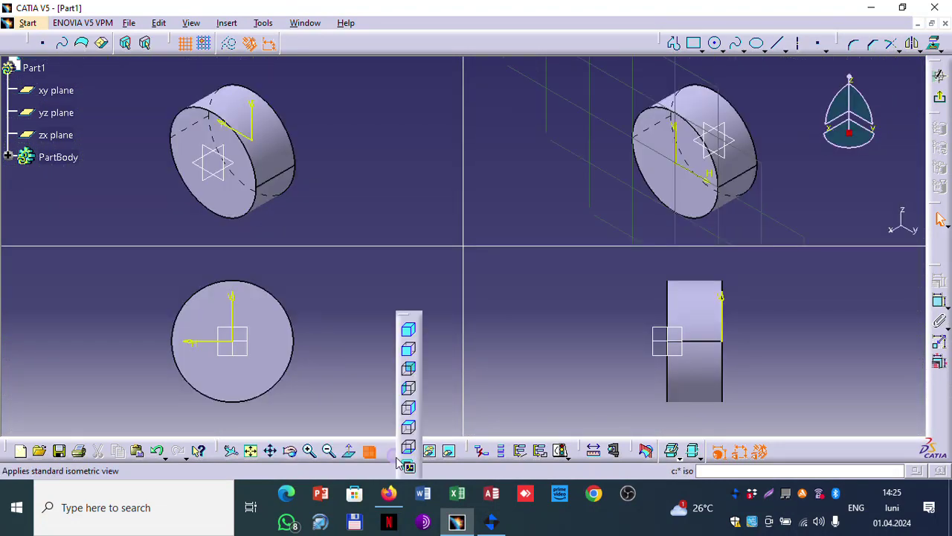
{"action": "left_click", "coordinate": [411, 353]}
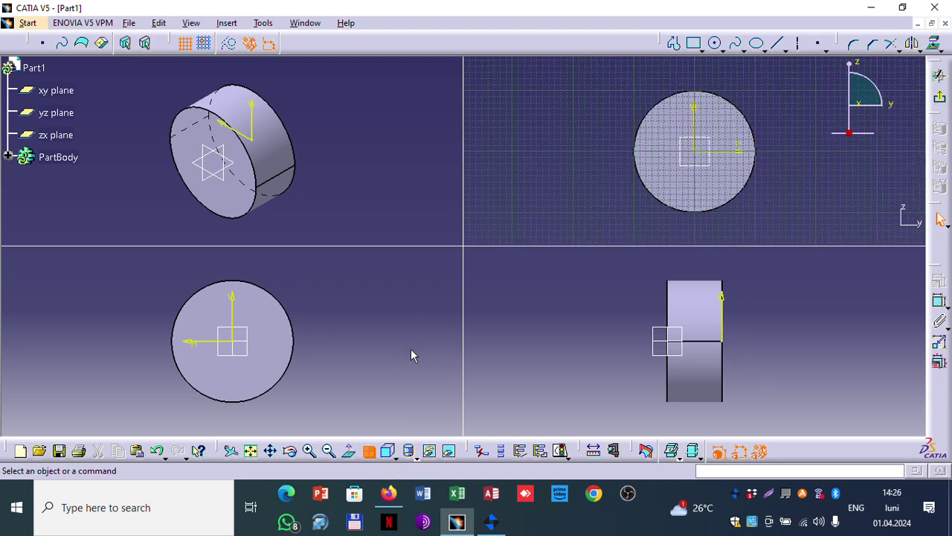
{"action": "left_click", "coordinate": [370, 451]}
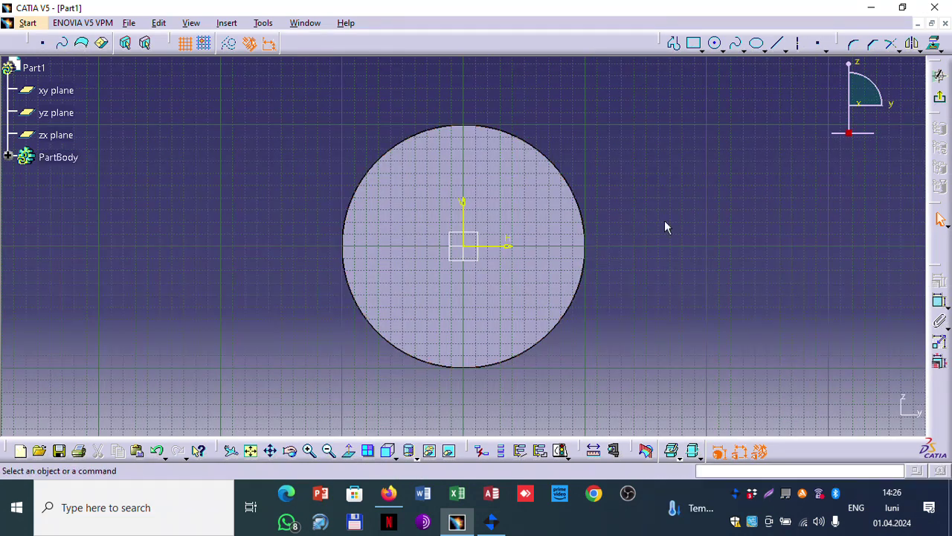
{"action": "left_click", "coordinate": [715, 43]}
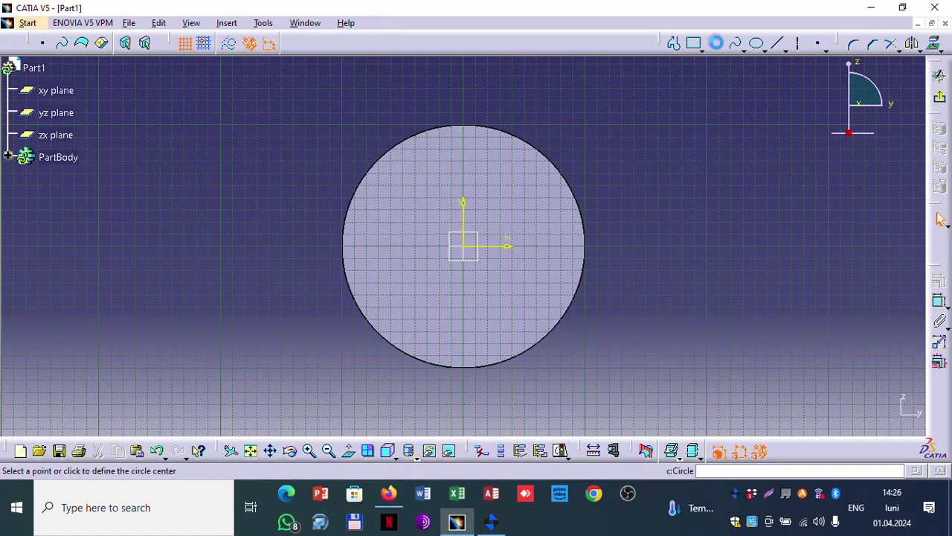
{"action": "left_click", "coordinate": [467, 248]}
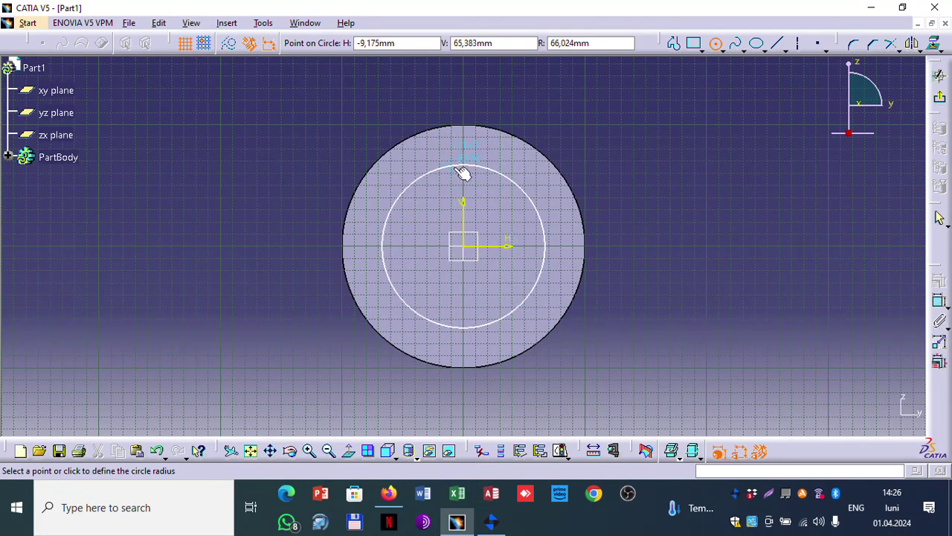
{"action": "key", "text": "Escape"}
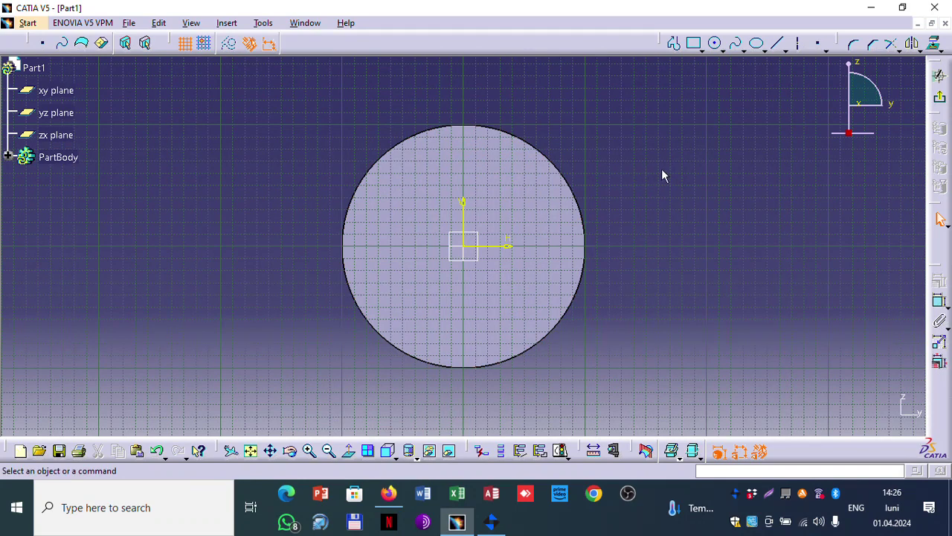
- Draw a circle with a radius of 80 mm in the empty area beside the cylinder face
{"action": "left_click", "coordinate": [714, 42]}
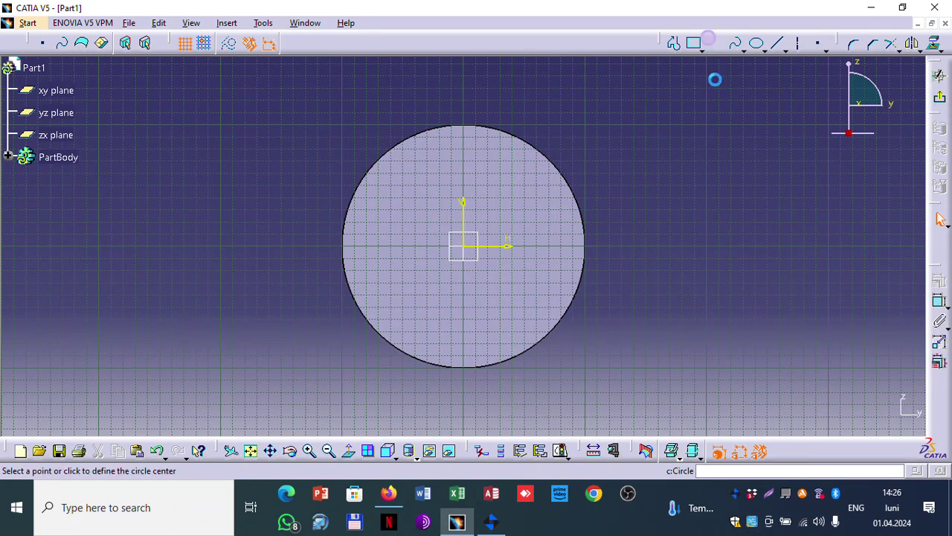
{"action": "left_click", "coordinate": [742, 272]}
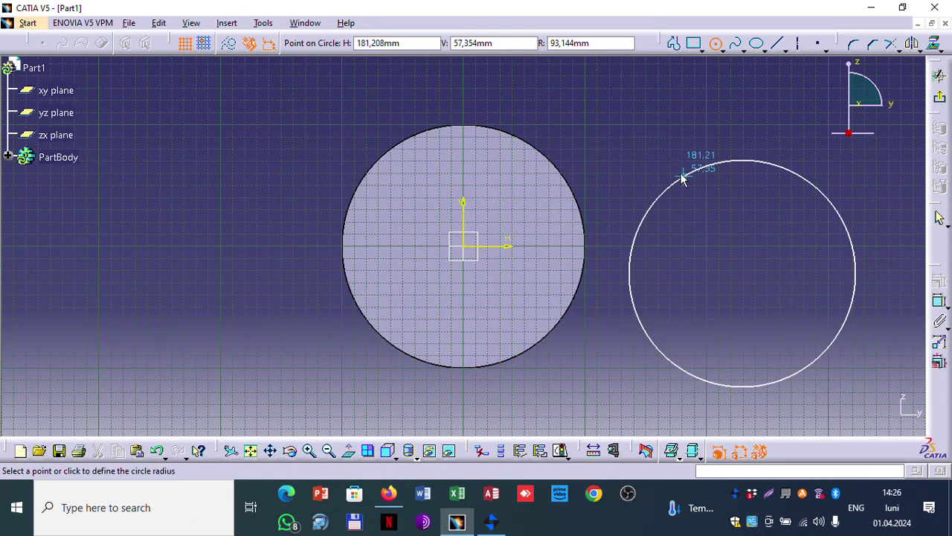
{"action": "left_click", "coordinate": [588, 43]}
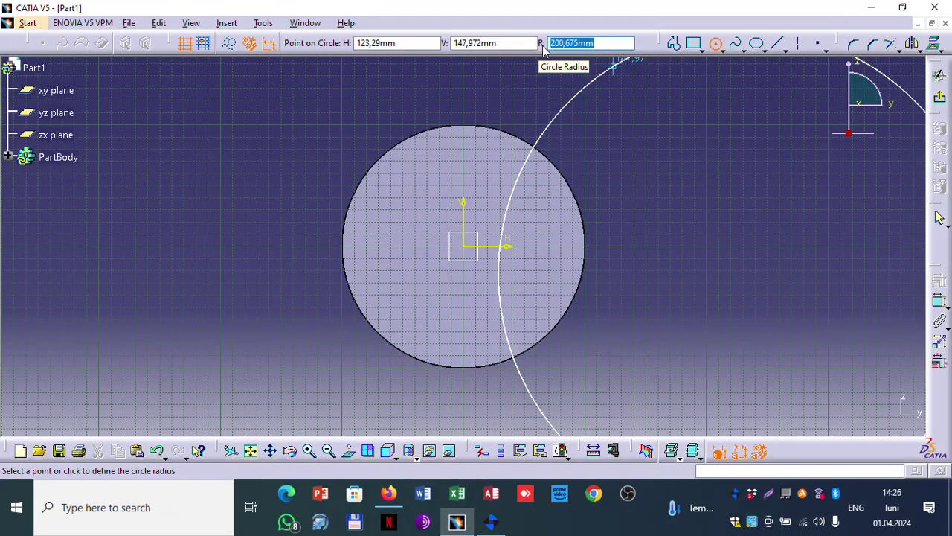
{"action": "type", "text": "80"}
{"action": "key", "text": "Return"}
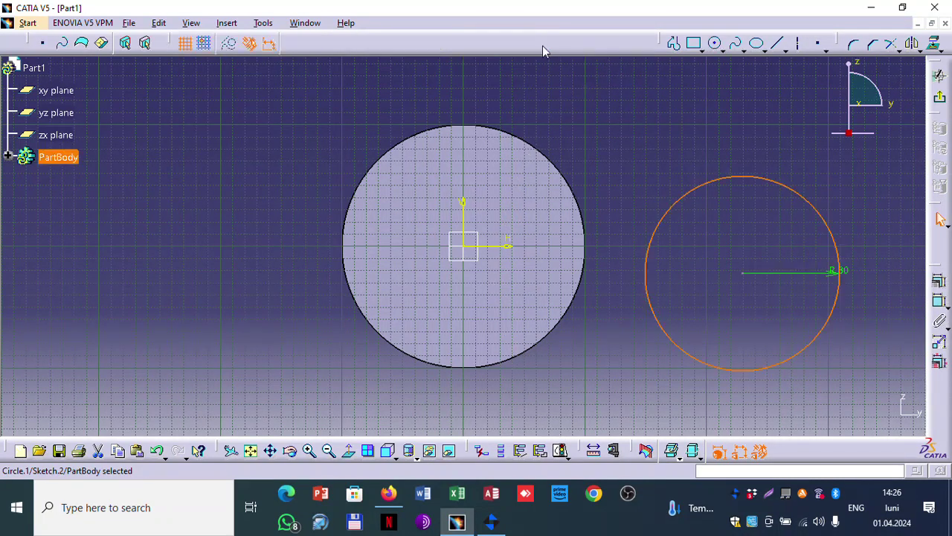
{"action": "left_click", "coordinate": [571, 111]}
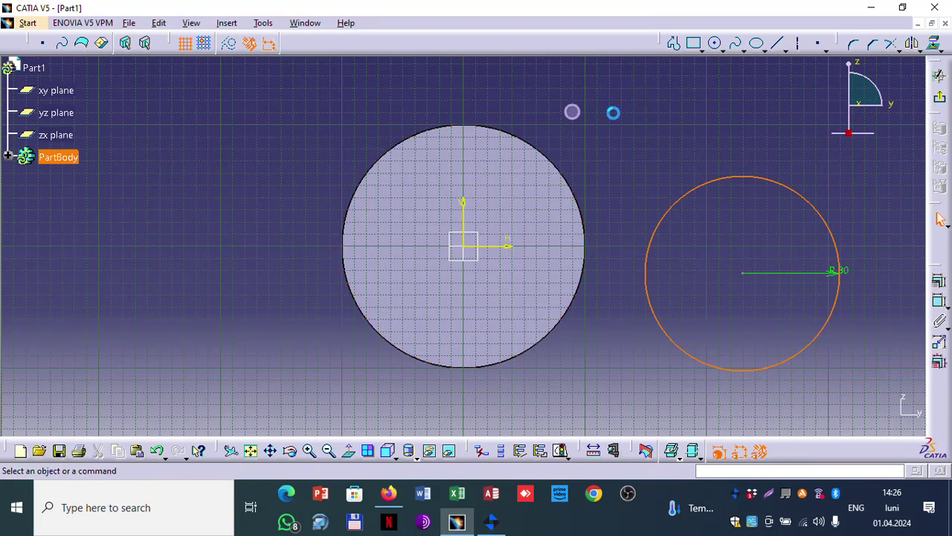
- Apply a Concentricity constraint between the 80 mm radius circle and the cylinder's outer circular edge
{"action": "left_click", "coordinate": [720, 179]}
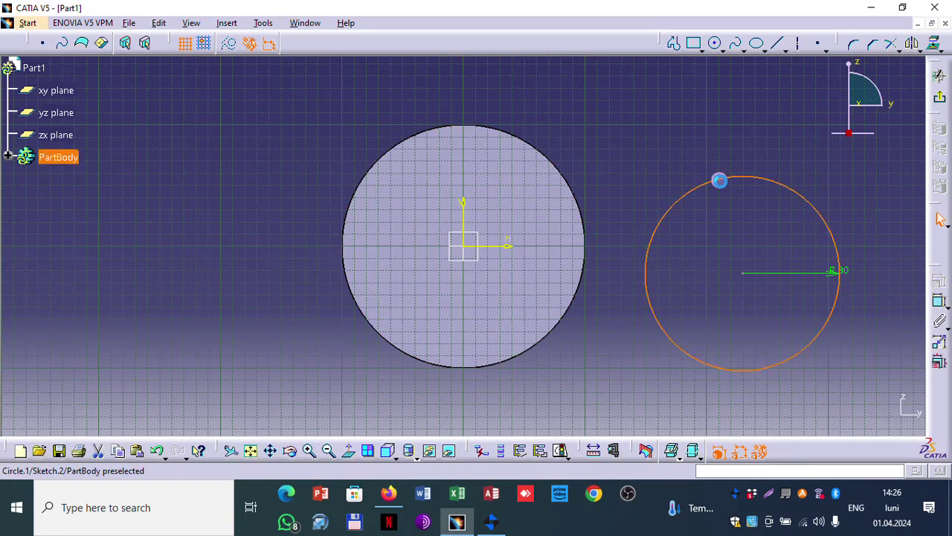
{"action": "left_click", "coordinate": [508, 134], "text": "ctrl"}
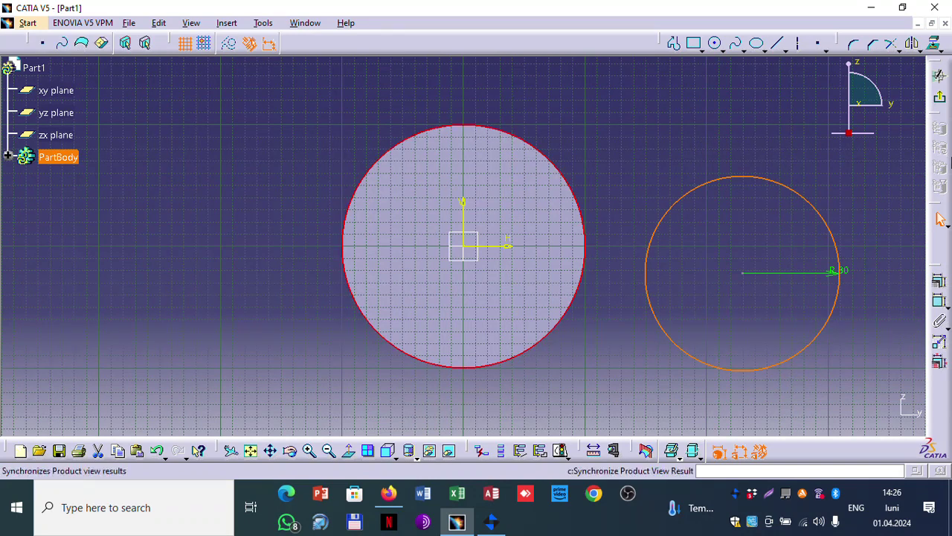
{"action": "left_click", "coordinate": [940, 280]}
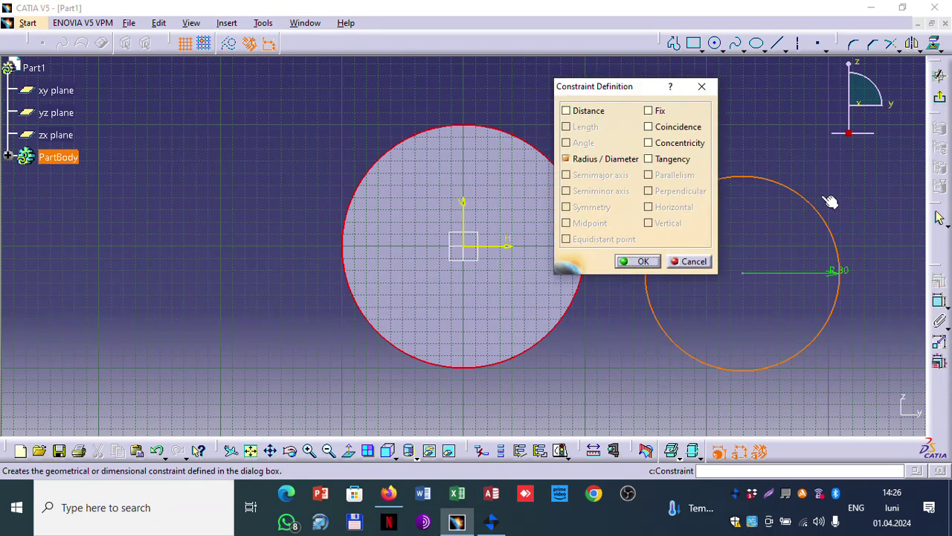
{"action": "left_click", "coordinate": [680, 147]}
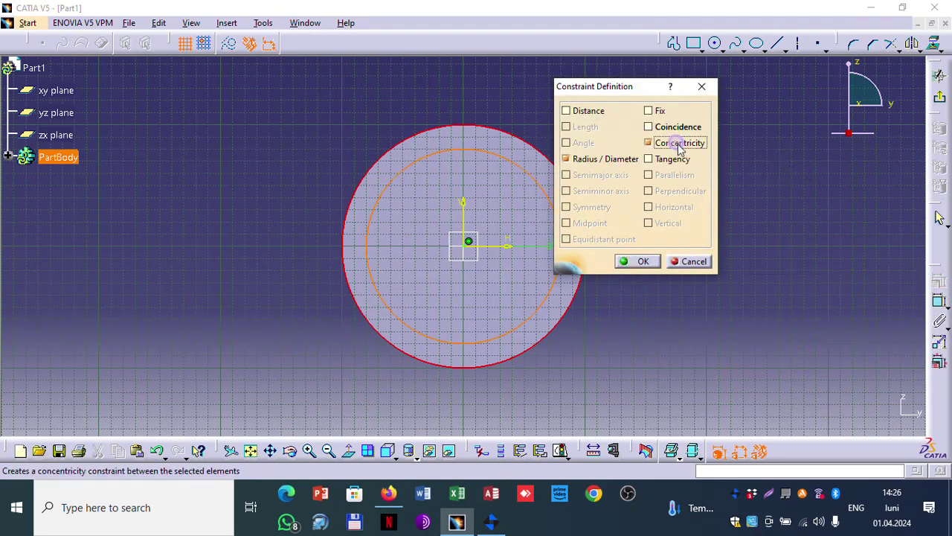
{"action": "left_click", "coordinate": [640, 261]}
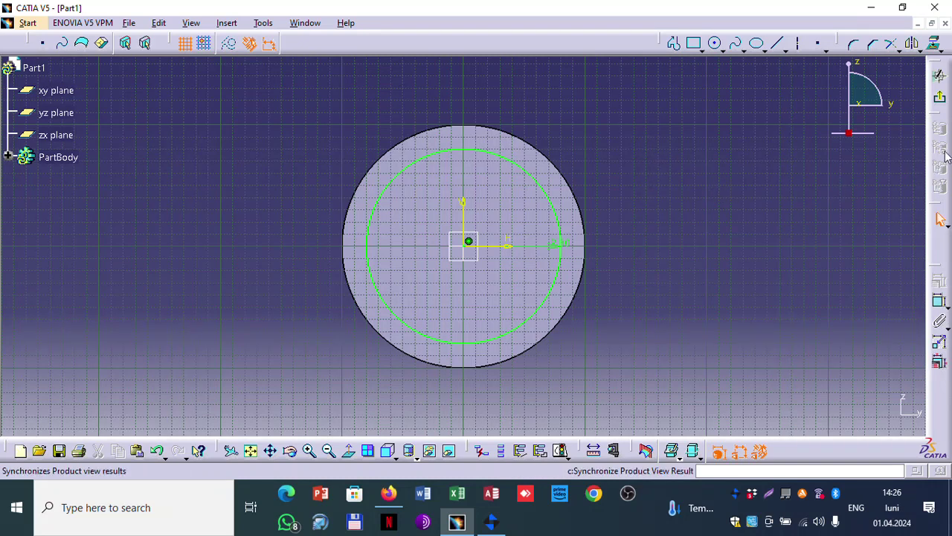
- Exit the sketch and extrude the 80 mm radius circle outward with a 90 mm long Pad
{"action": "left_click", "coordinate": [941, 102]}
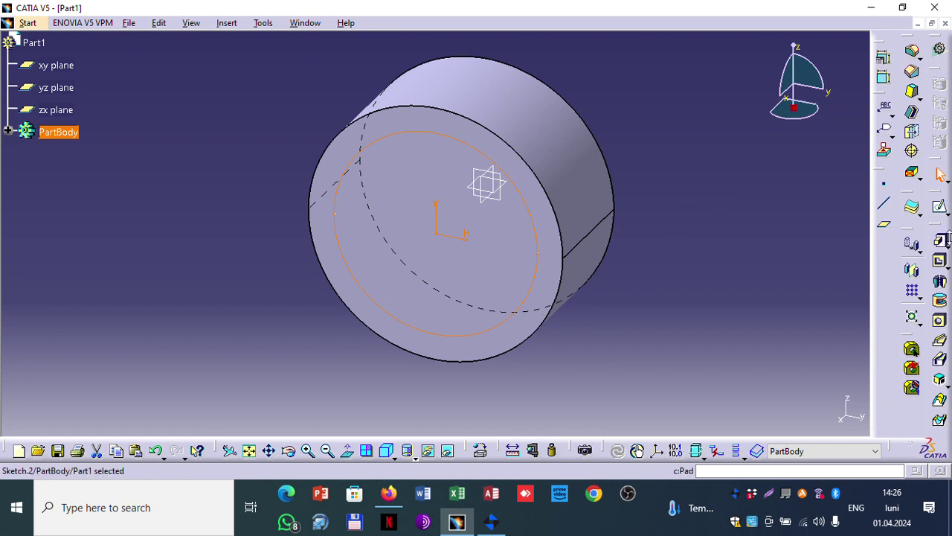
{"action": "left_click", "coordinate": [939, 241]}
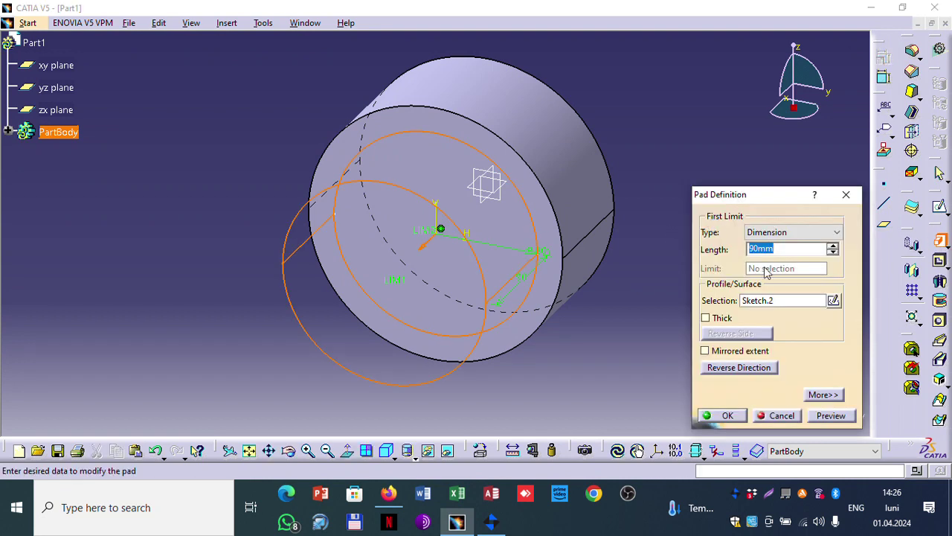
{"action": "left_click", "coordinate": [739, 419]}
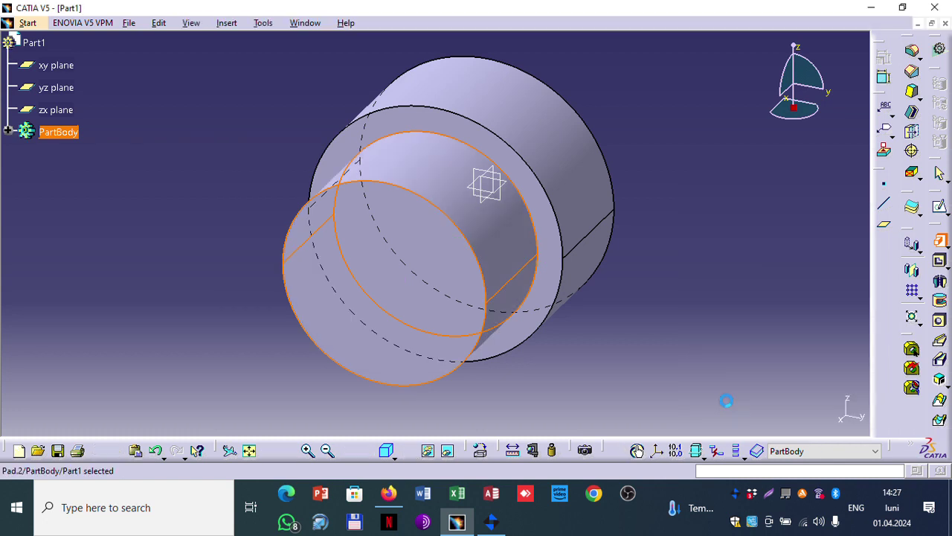
{"action": "left_click", "coordinate": [729, 200]}
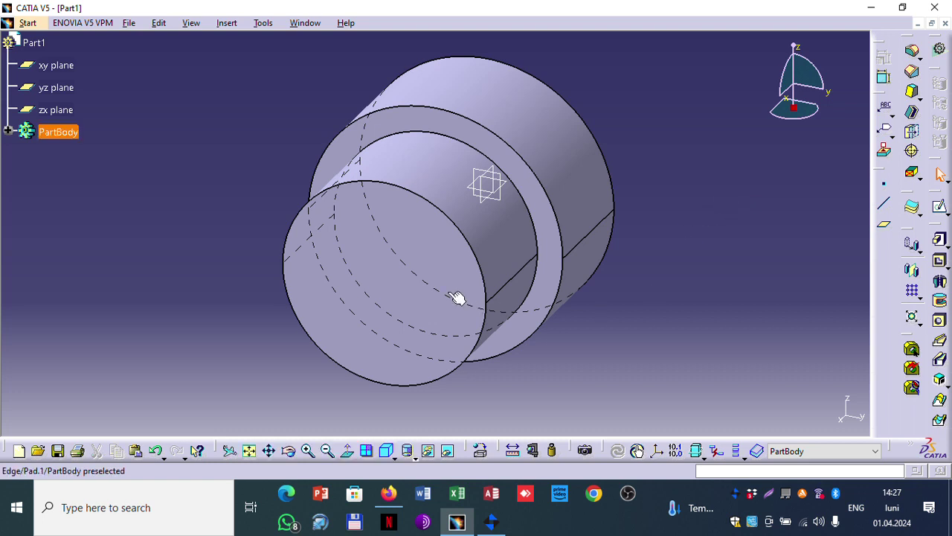
- Open a sketch on the front face of the 80 mm radius cylinder and draw a 60 mm radius circle in the empty area beside it
{"action": "left_click", "coordinate": [384, 231]}
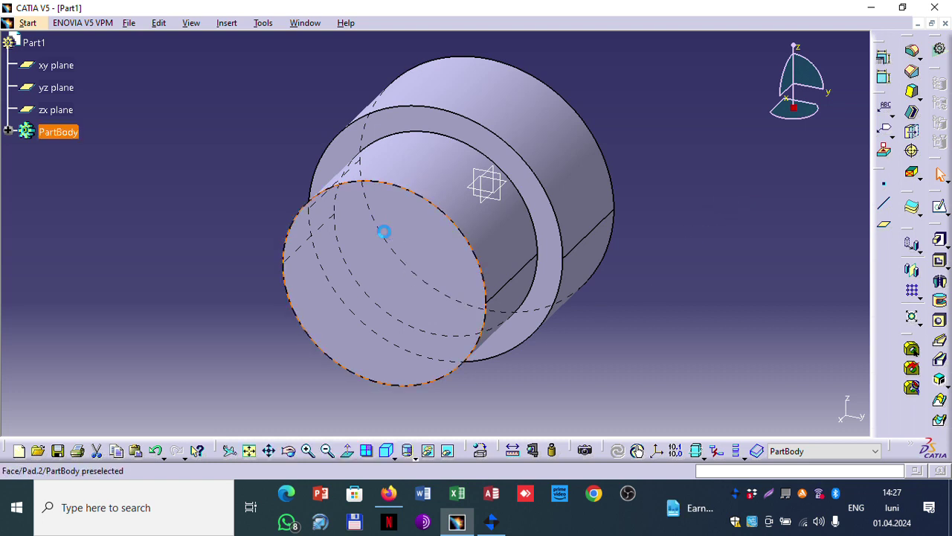
{"action": "left_click", "coordinate": [941, 211]}
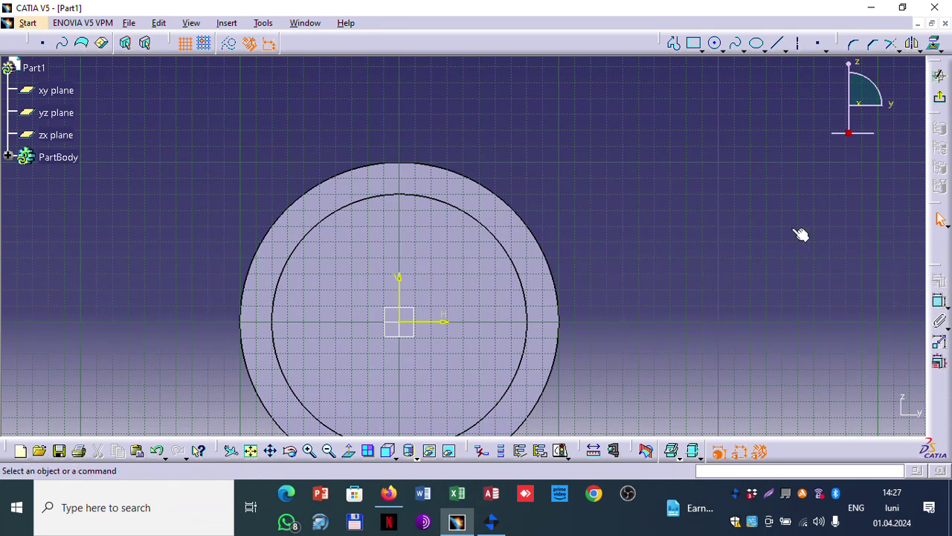
{"action": "left_click", "coordinate": [717, 45]}
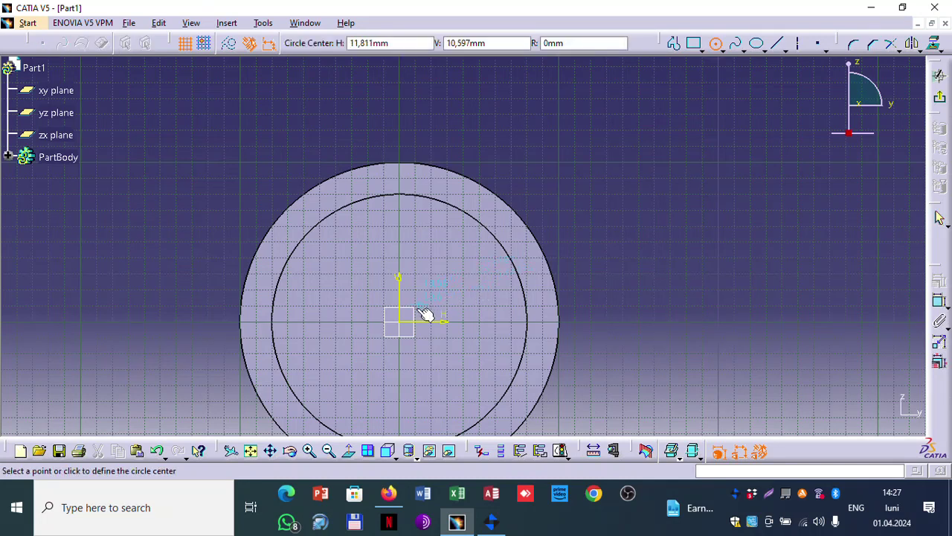
{"action": "left_click", "coordinate": [652, 201]}
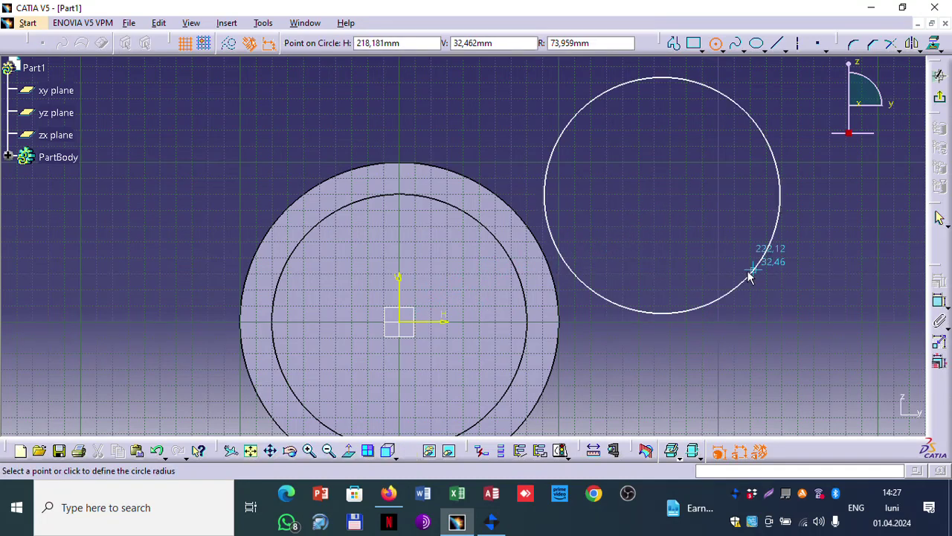
{"action": "left_click", "coordinate": [554, 43]}
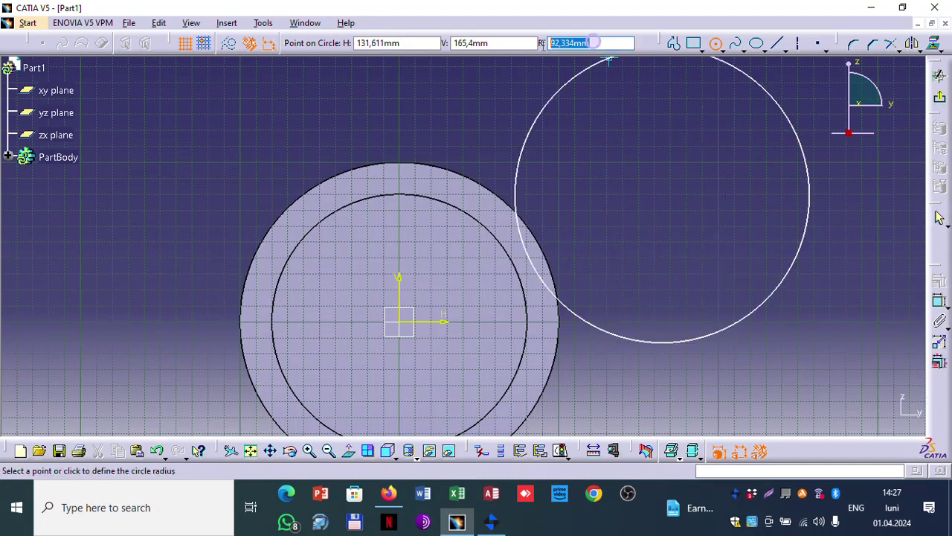
{"action": "type", "text": "50"}
{"action": "key", "text": "Return"}
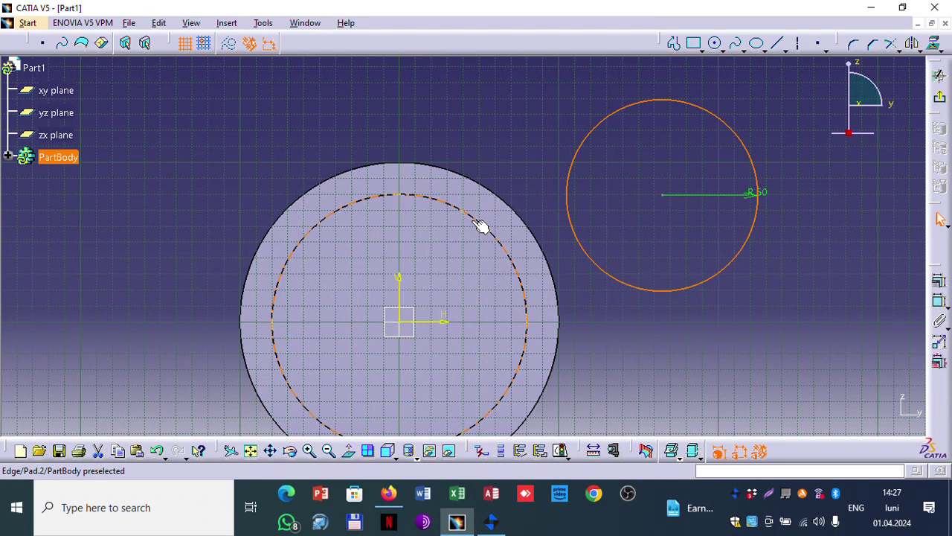
- Apply a Concentricity constraint between the 60 mm radius circle and the circular edge of the 80 mm radius cylinder
{"action": "left_click", "coordinate": [687, 99]}
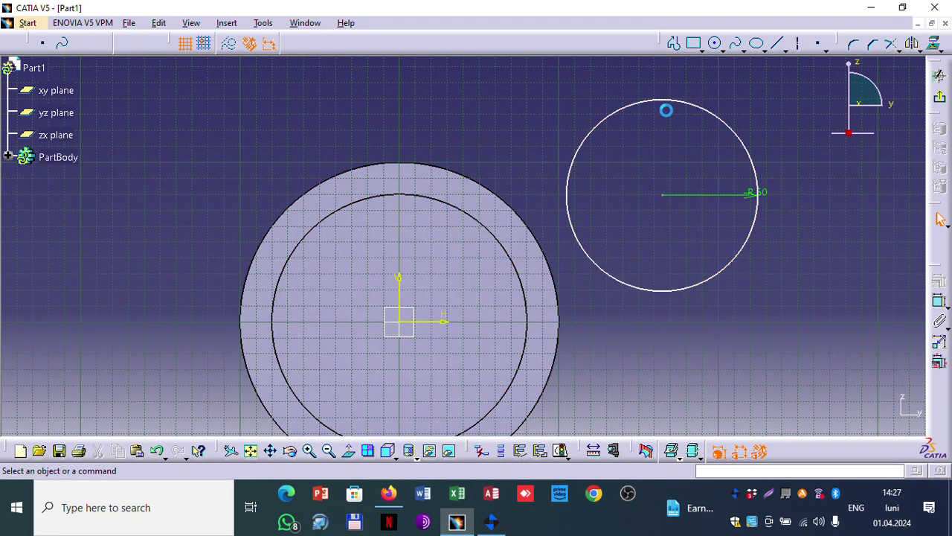
{"action": "left_click", "coordinate": [669, 100]}
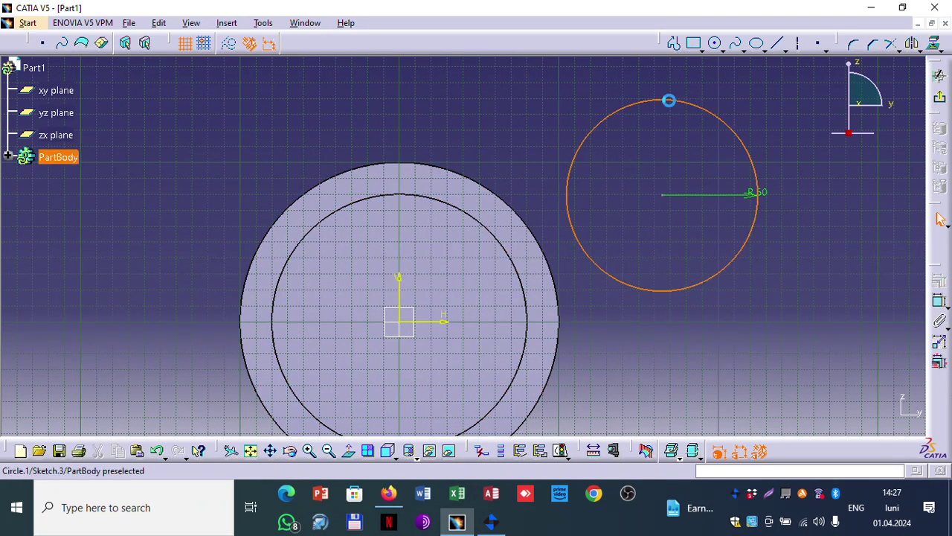
{"action": "left_click", "coordinate": [462, 205], "text": "ctrl"}
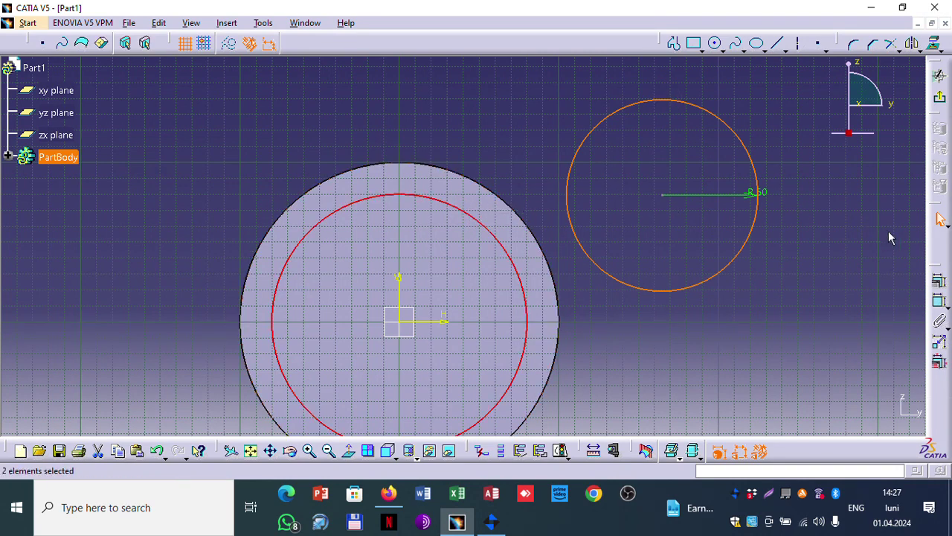
{"action": "left_click", "coordinate": [940, 281]}
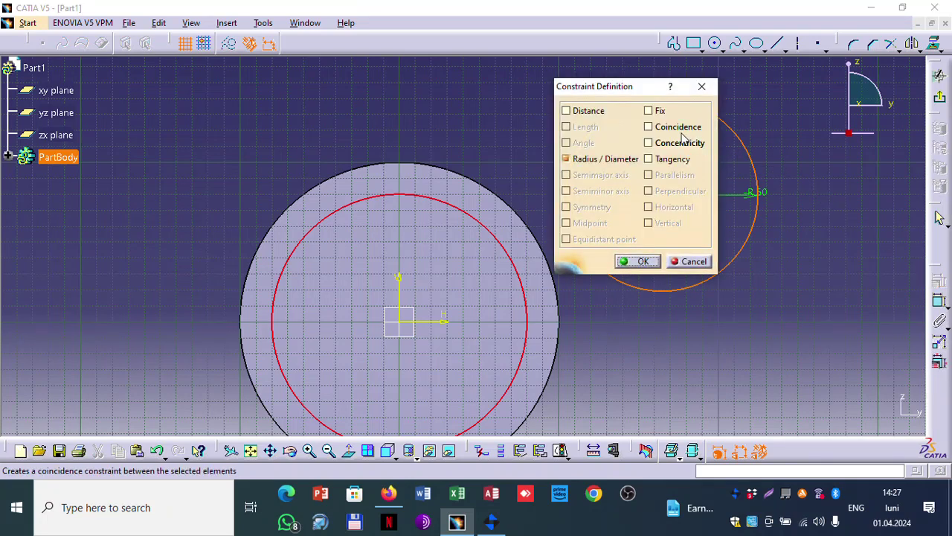
{"action": "left_click", "coordinate": [683, 144]}
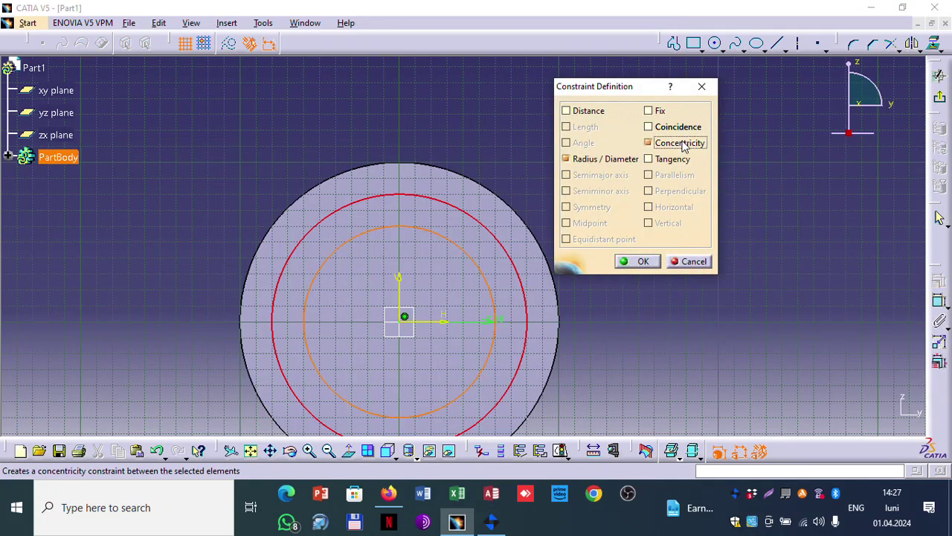
{"action": "left_click", "coordinate": [639, 260]}
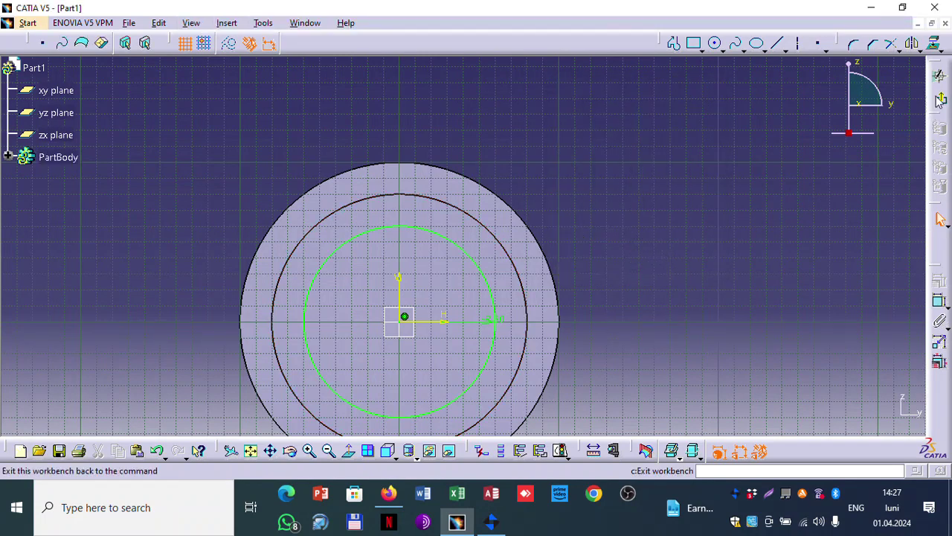
- Exit the sketch and extrude the 60 mm radius circle outward with a 90 mm long Pad
{"action": "left_click", "coordinate": [939, 76]}
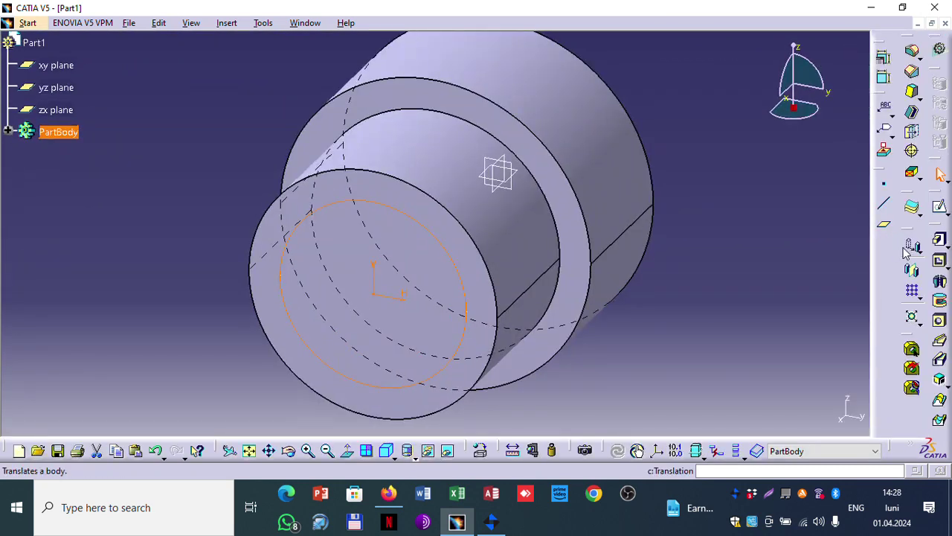
{"action": "left_click", "coordinate": [939, 240]}
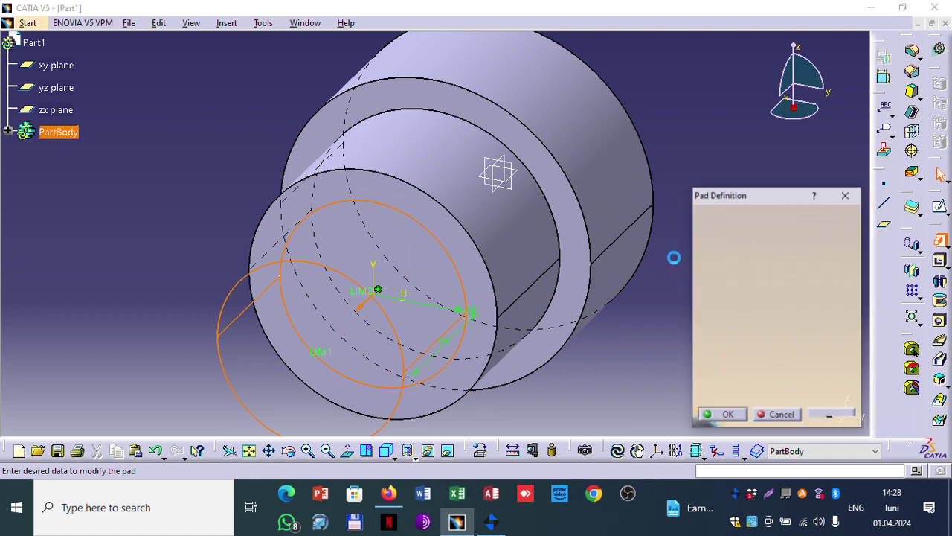
{"action": "left_click", "coordinate": [720, 412]}
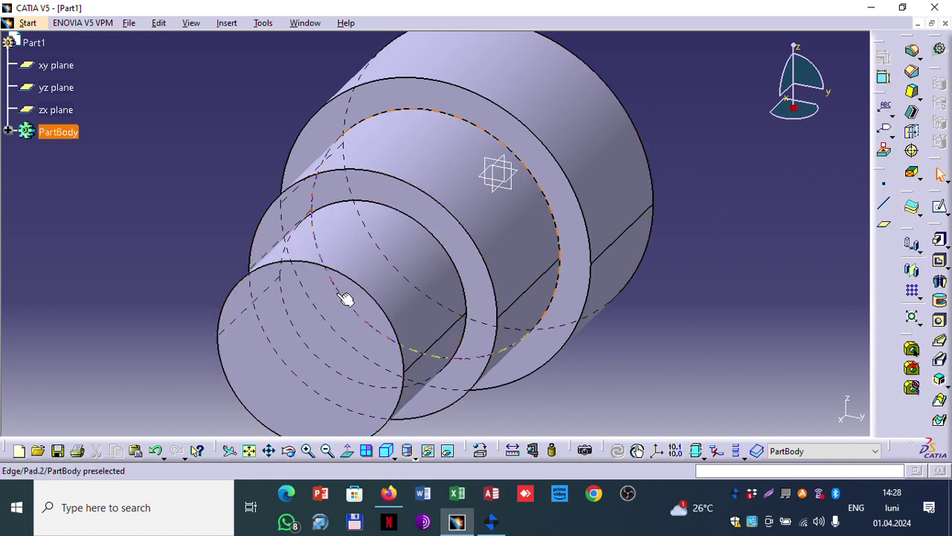
- Open a new sketch on the front flat face of the smallest cylinder
{"action": "left_click", "coordinate": [234, 349]}
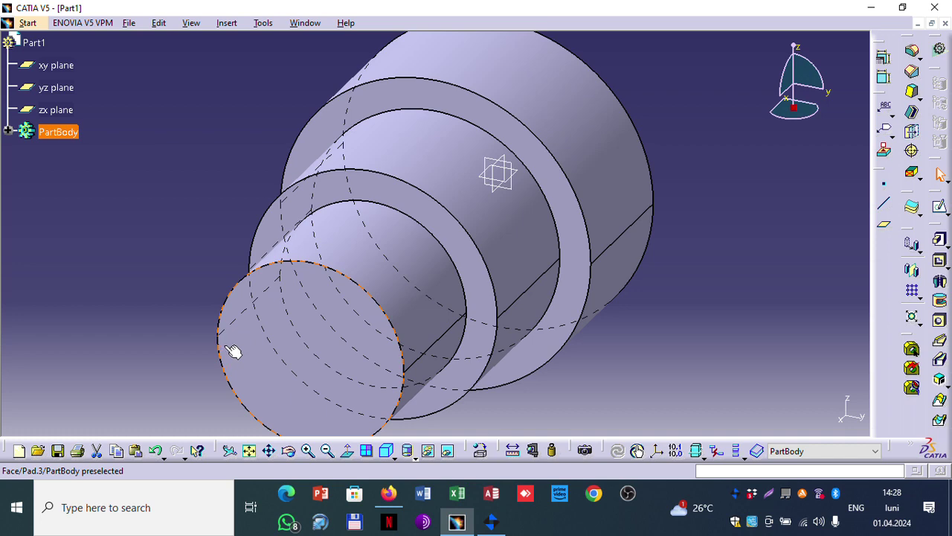
{"action": "left_click", "coordinate": [938, 249]}
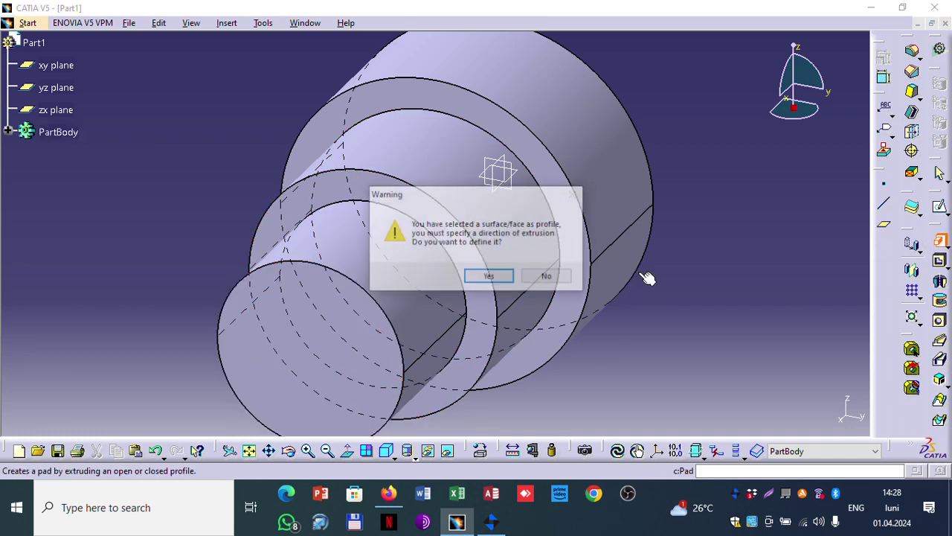
{"action": "left_click", "coordinate": [547, 276]}
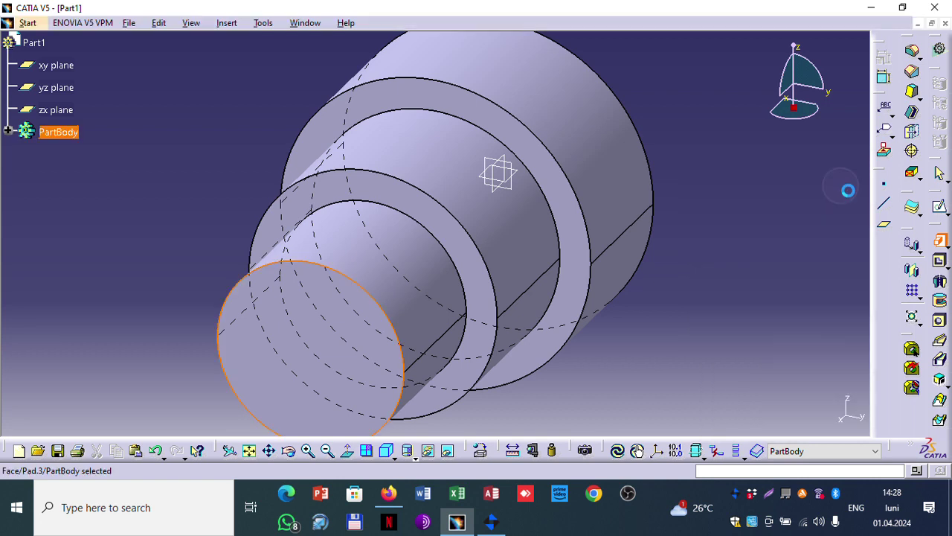
{"action": "left_click", "coordinate": [941, 209]}
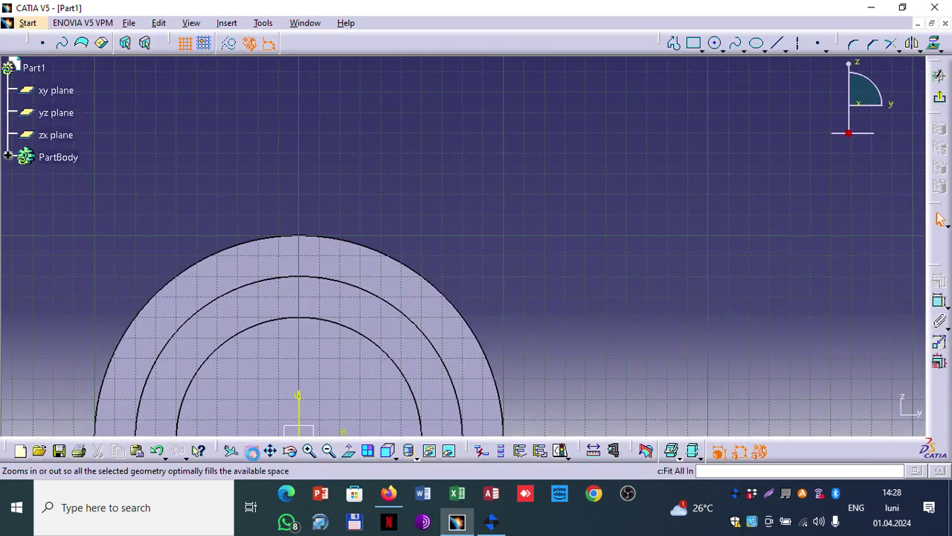
- Draw a centered rectangle about 53 mm wide and 48 mm high at the sketch origin on the smallest cylinder's face
{"action": "left_click", "coordinate": [251, 452]}
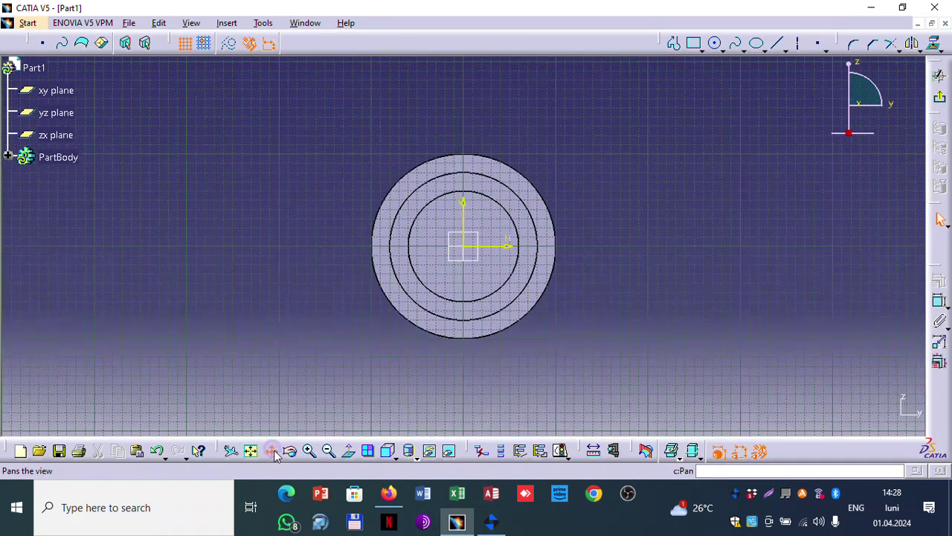
{"action": "left_click", "coordinate": [272, 451]}
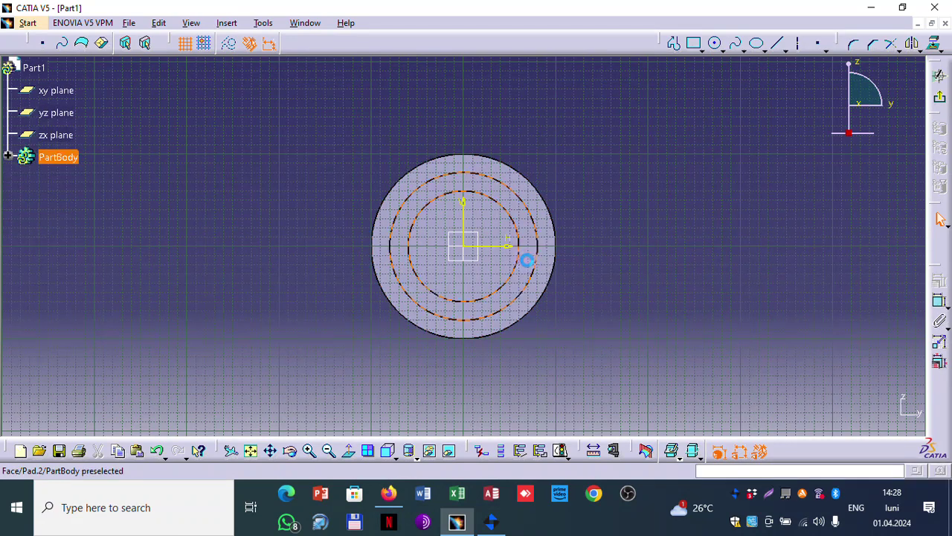
{"action": "left_click", "coordinate": [551, 269]}
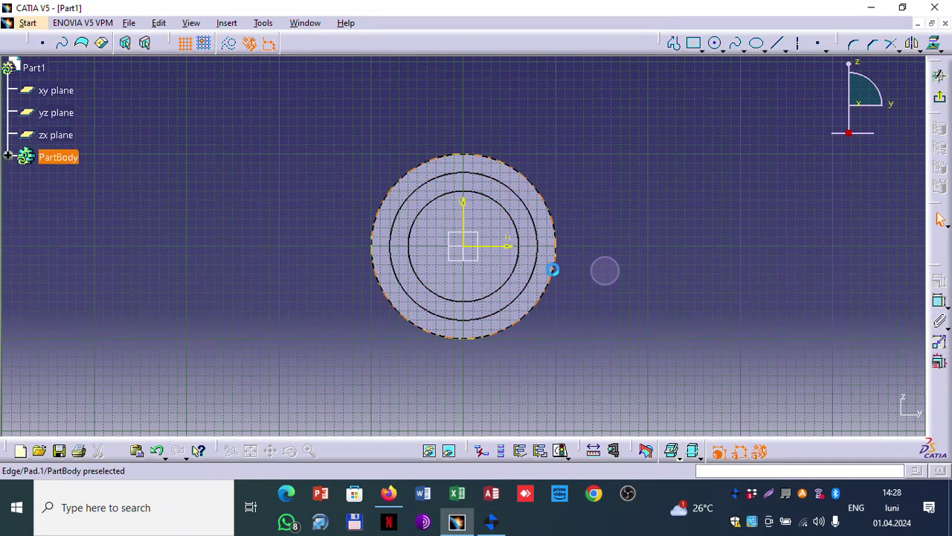
{"action": "middle_click_drag", "start_coordinate": [562, 273], "coordinate": [546, 285]}
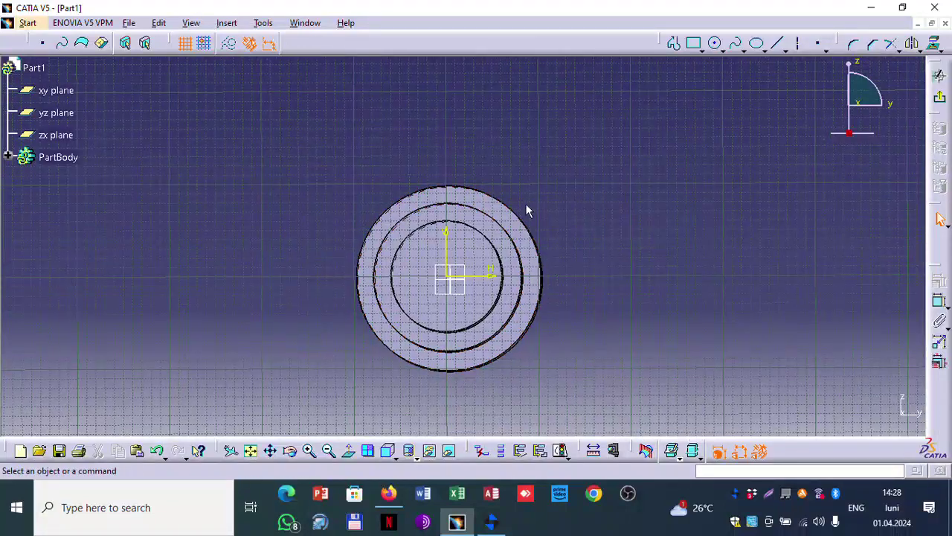
{"action": "scroll", "coordinate": [535, 185], "scroll_direction": "down", "scroll_amount": 2}
{"action": "scroll", "coordinate": [539, 186], "scroll_direction": "up", "scroll_amount": 1}
{"action": "scroll", "coordinate": [540, 186], "scroll_direction": "up", "scroll_amount": 2}
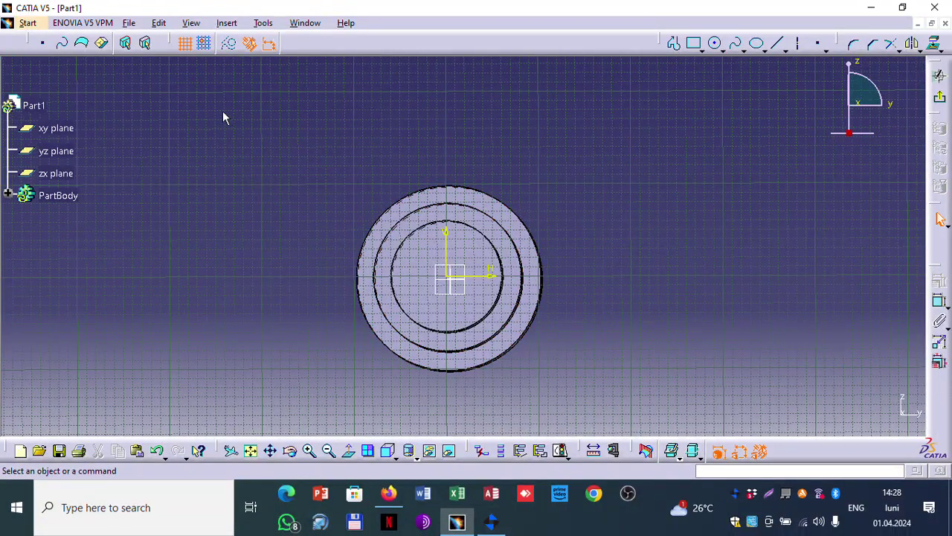
{"action": "left_click", "coordinate": [34, 65]}
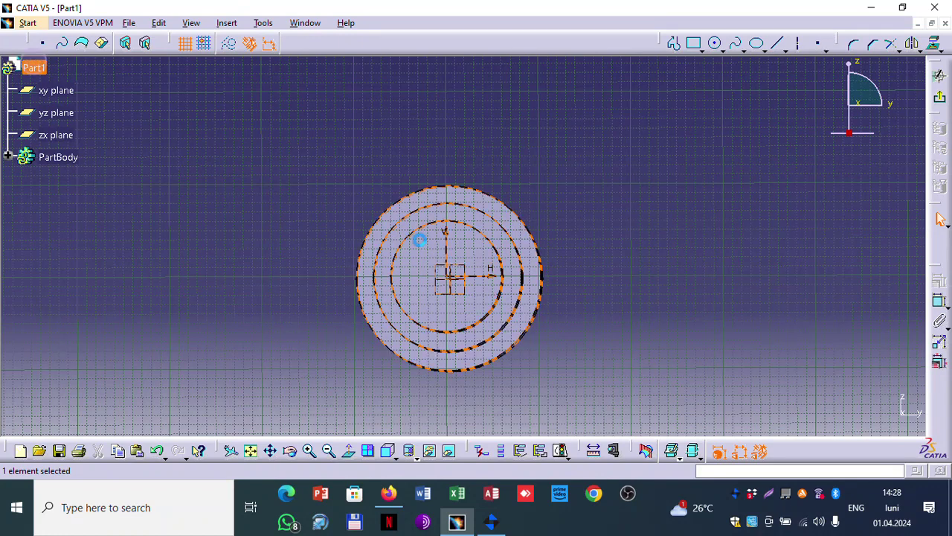
{"action": "left_click", "coordinate": [433, 249]}
{"action": "middle_click_drag", "start_coordinate": [440, 248], "coordinate": [463, 193]}
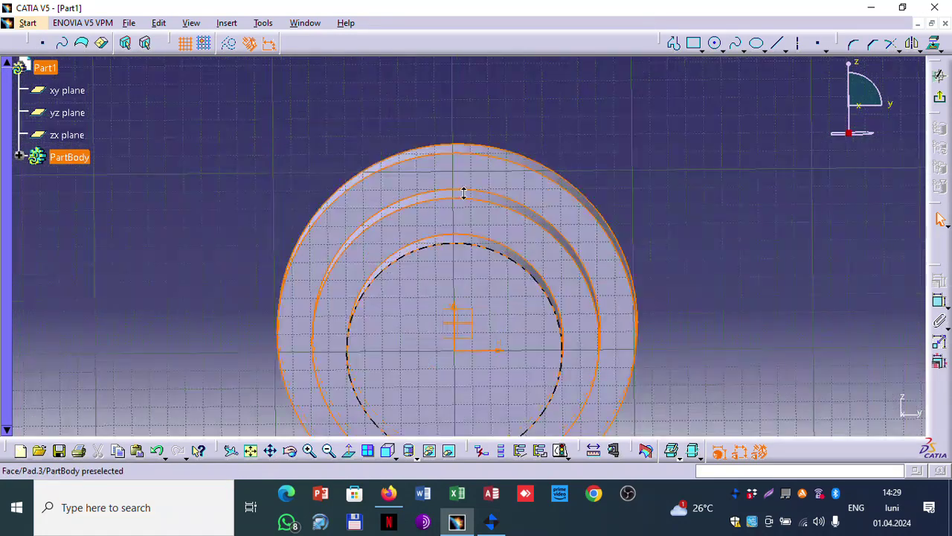
{"action": "left_click", "coordinate": [388, 451]}
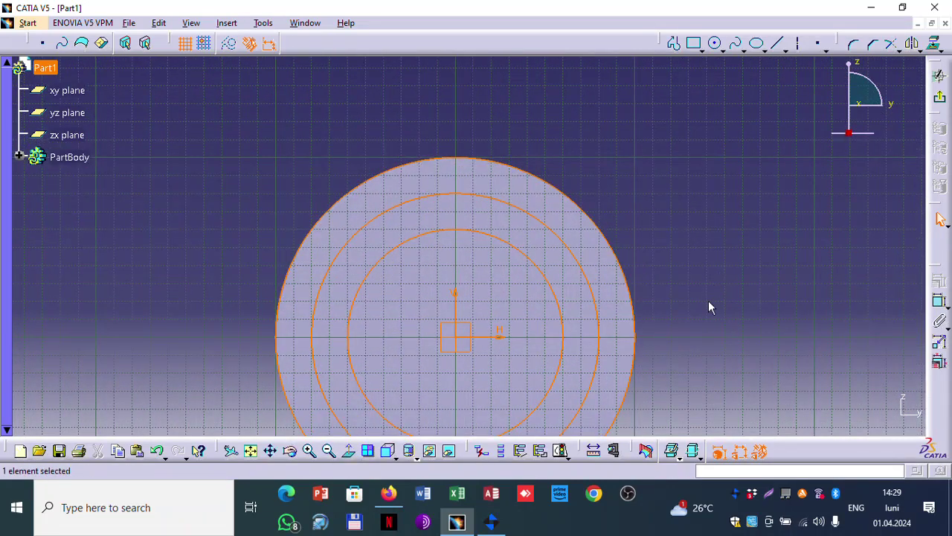
{"action": "scroll", "coordinate": [721, 353], "scroll_direction": "down", "scroll_amount": 1}
{"action": "middle_click_drag", "start_coordinate": [701, 315], "coordinate": [699, 251]}
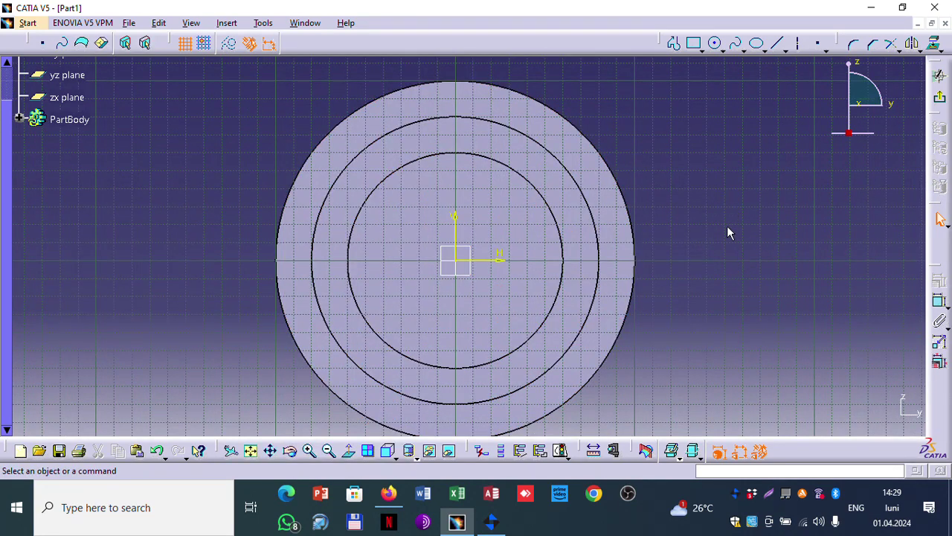
{"action": "left_click", "coordinate": [701, 49]}
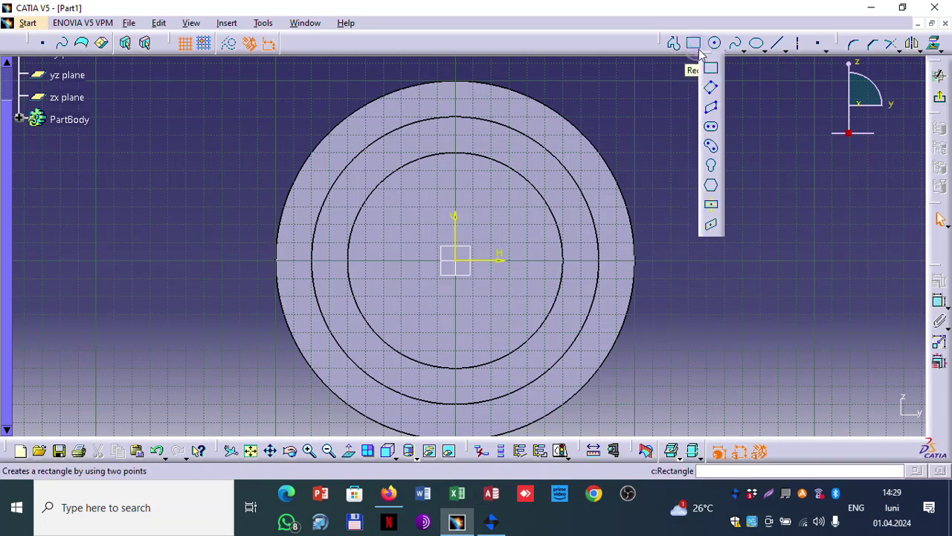
{"action": "left_click", "coordinate": [713, 208]}
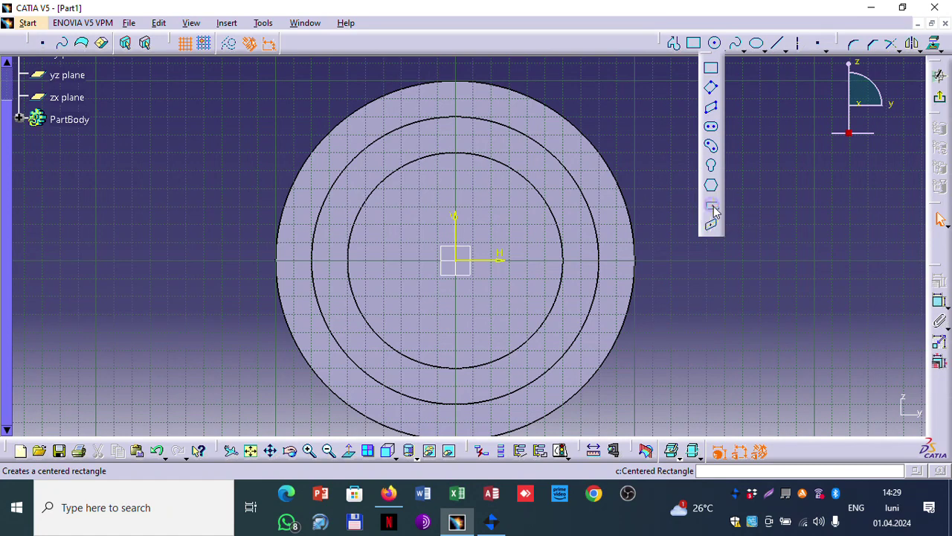
{"action": "left_click", "coordinate": [455, 259]}
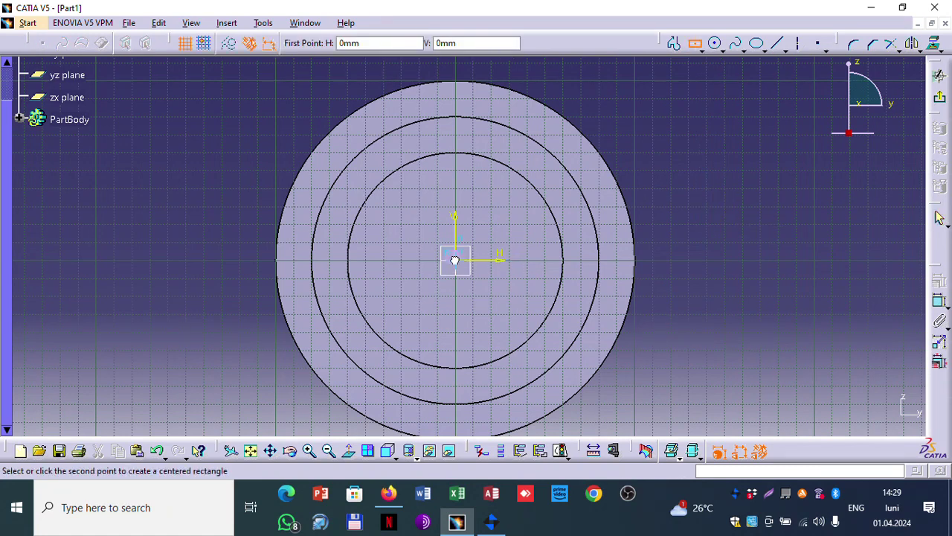
{"action": "left_click", "coordinate": [503, 216]}
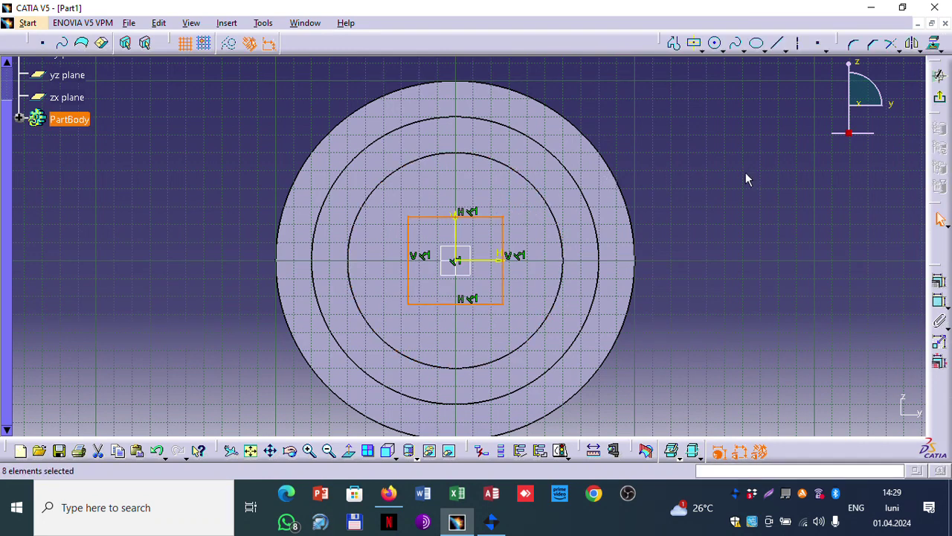
- Dimension the rectangle's upper horizontal edge and set its length to 50 mm
{"action": "left_click", "coordinate": [939, 300]}
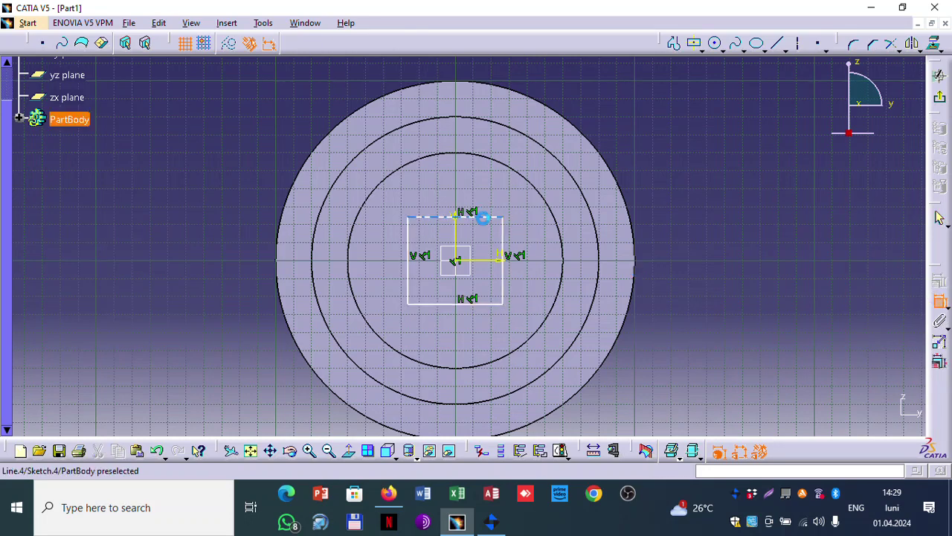
{"action": "left_click", "coordinate": [483, 217]}
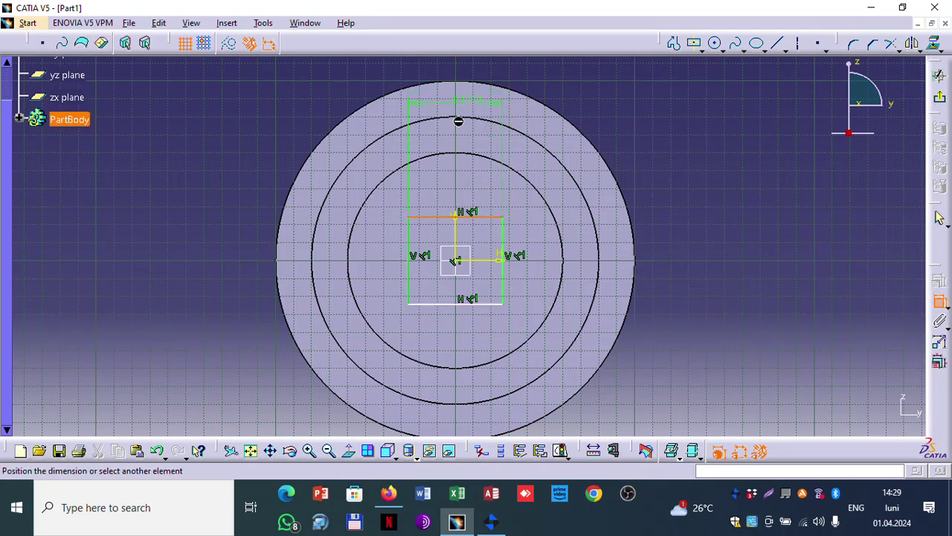
{"action": "left_click", "coordinate": [451, 187]}
{"action": "left_click", "coordinate": [450, 186]}
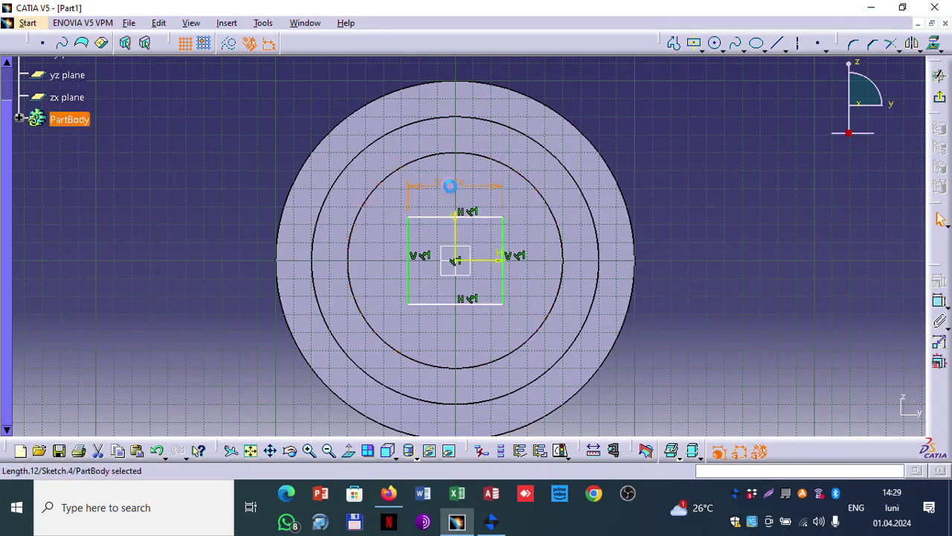
{"action": "double_click", "coordinate": [450, 186]}
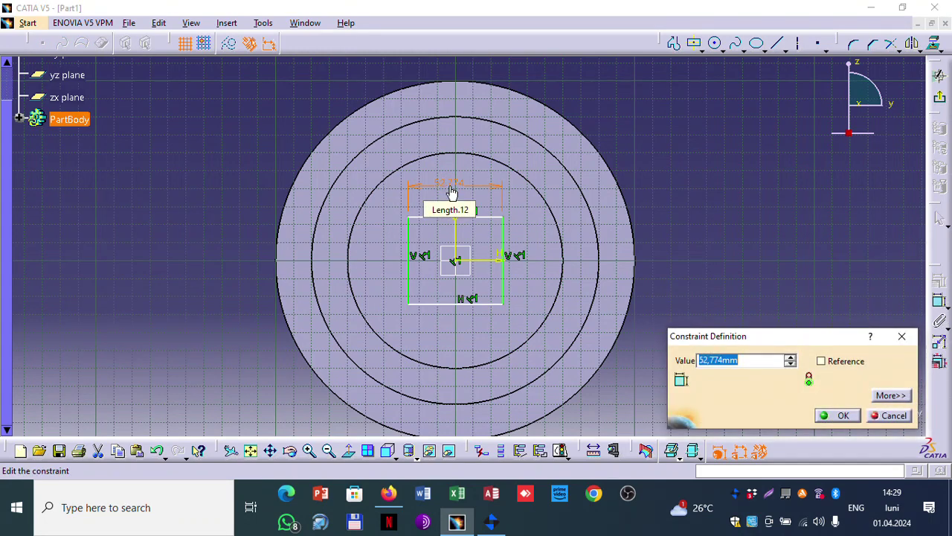
{"action": "type", "text": "50"}
{"action": "key", "text": "Return"}
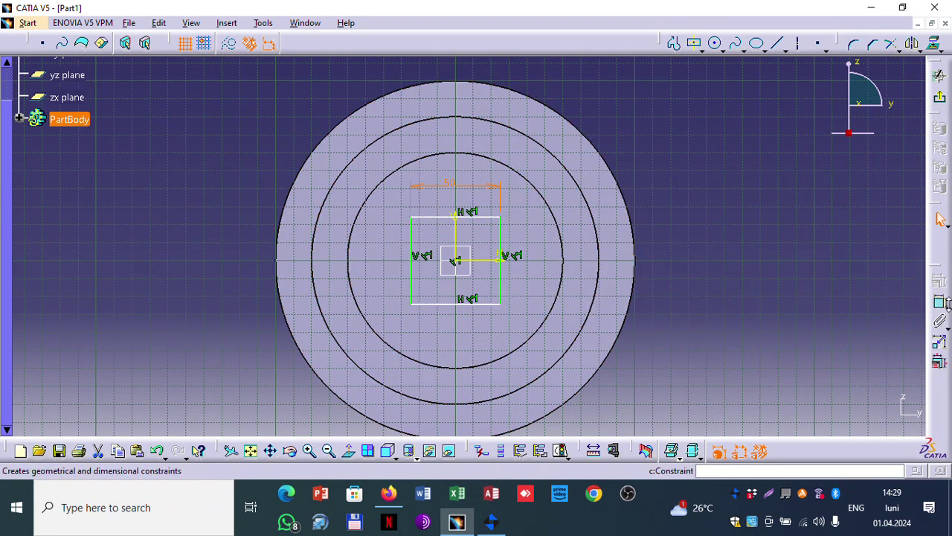
- Dimension the distance between the rectangle's two horizontal edges and set it to 50 mm
{"action": "left_click", "coordinate": [940, 304]}
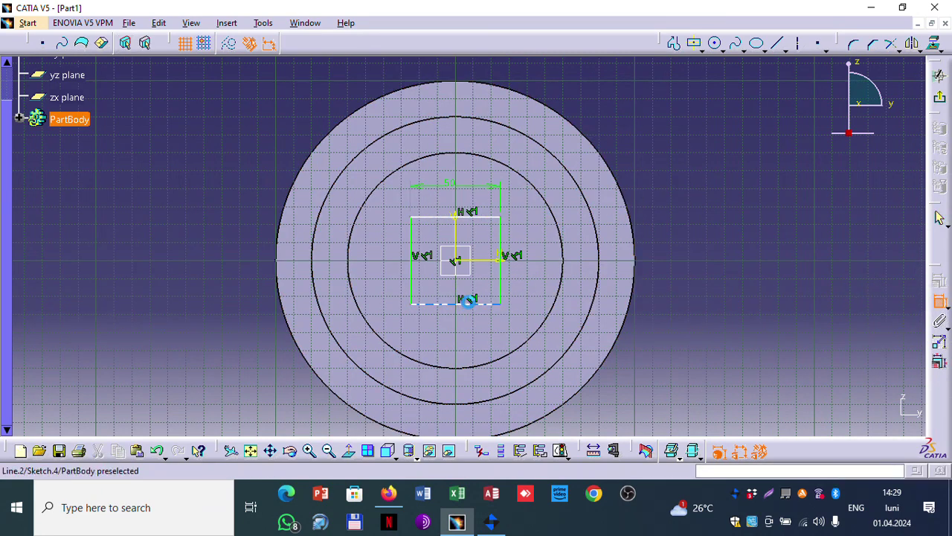
{"action": "left_click", "coordinate": [477, 309]}
{"action": "left_click", "coordinate": [475, 214]}
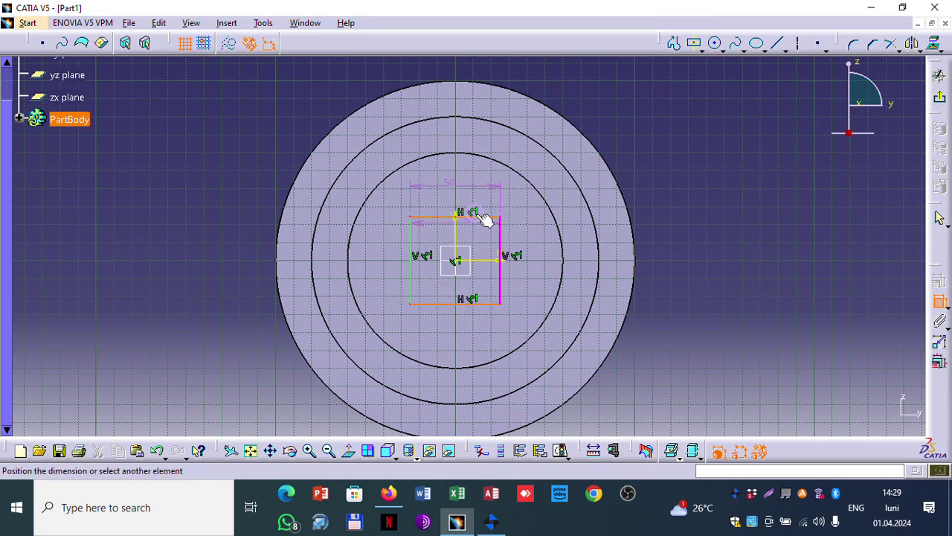
{"action": "left_click", "coordinate": [531, 253]}
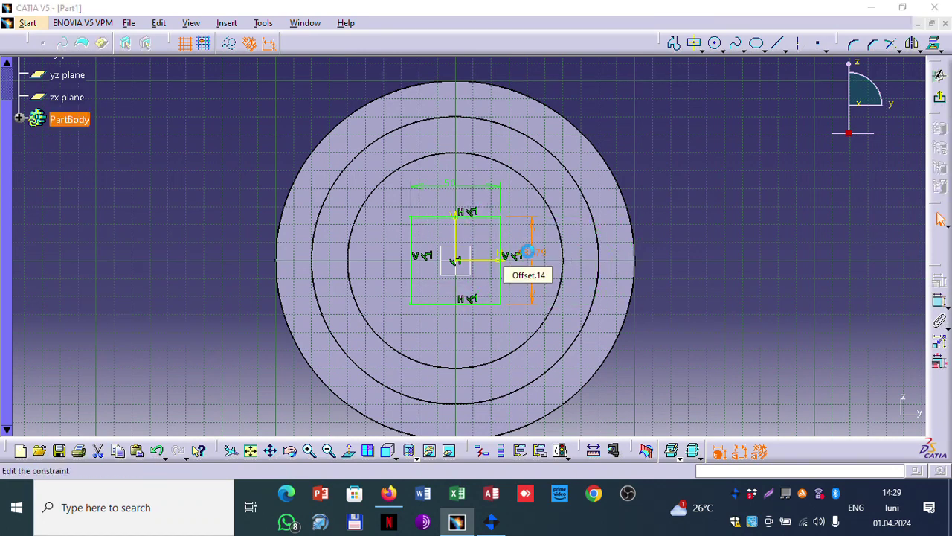
{"action": "double_click", "coordinate": [528, 251]}
{"action": "type", "text": "50"}
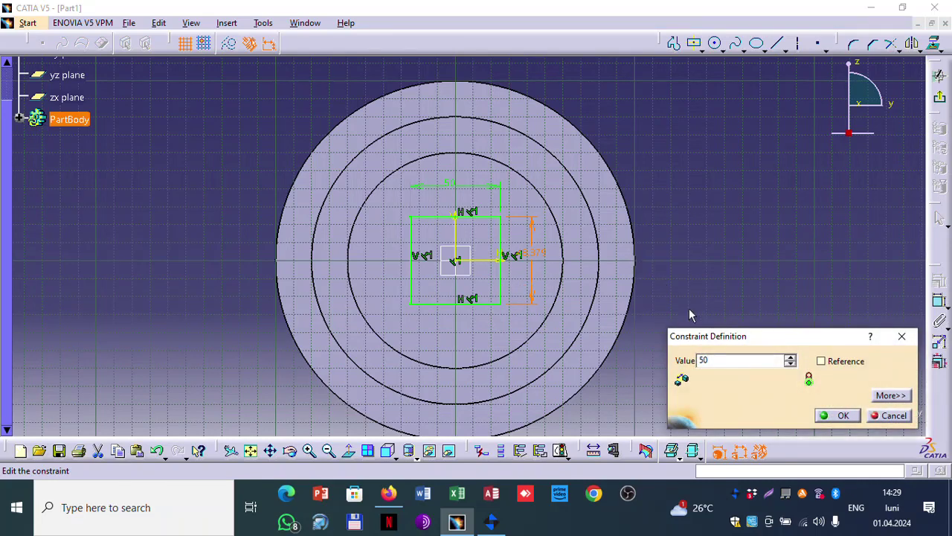
{"action": "left_click", "coordinate": [839, 415]}
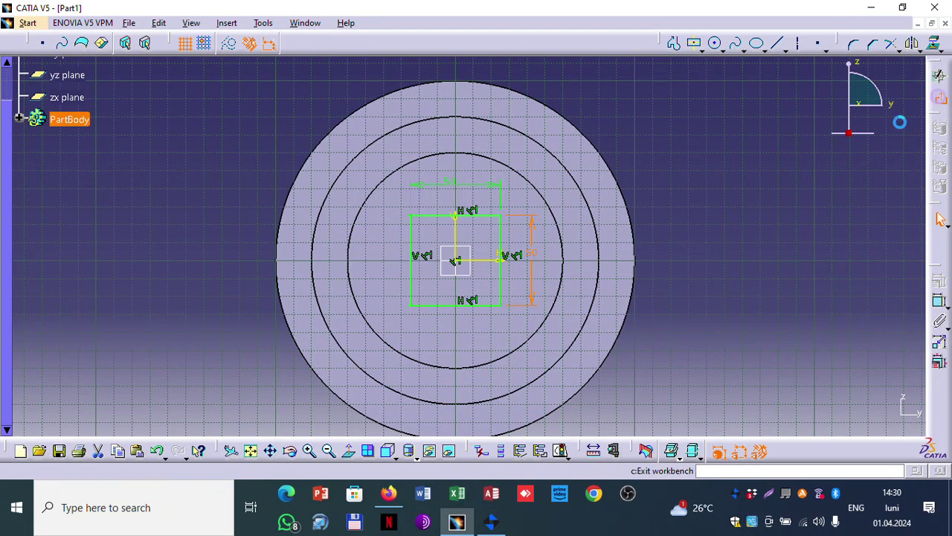
- Exit the rectangle sketch and clear the selection
{"action": "left_click", "coordinate": [939, 97]}
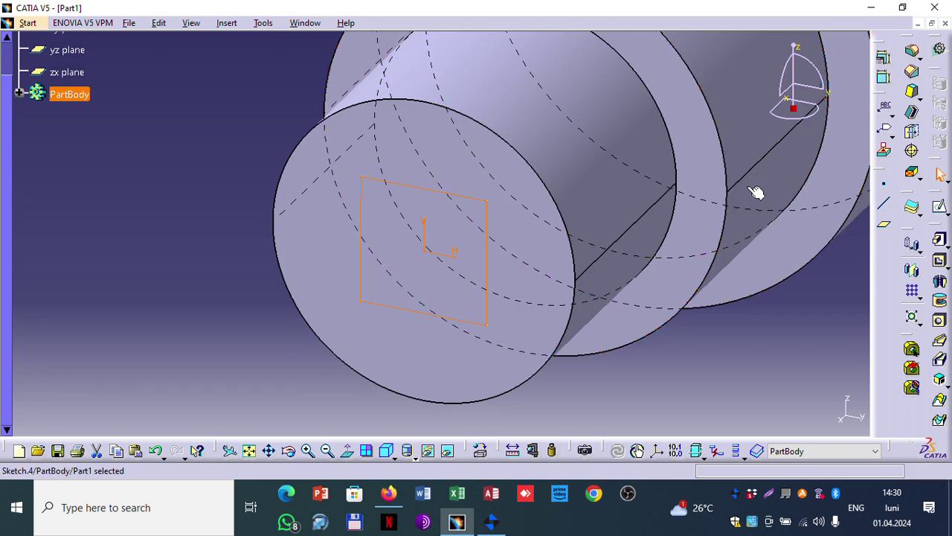
{"action": "middle_click_drag", "start_coordinate": [656, 166], "coordinate": [662, 223]}
{"action": "scroll", "coordinate": [662, 223], "scroll_direction": "down", "scroll_amount": 2}
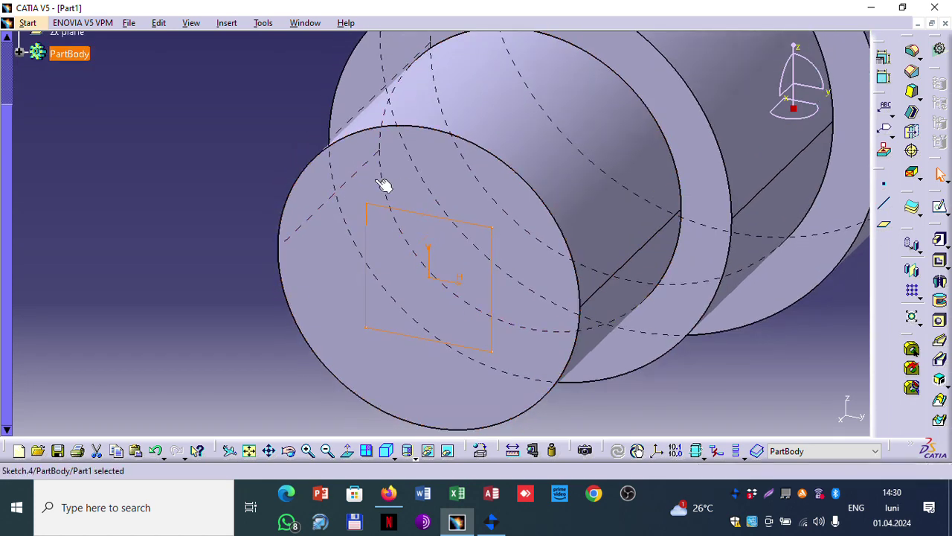
{"action": "left_click", "coordinate": [223, 157]}
{"action": "middle_click_drag", "start_coordinate": [227, 151], "coordinate": [249, 233], "text": "ctrl"}
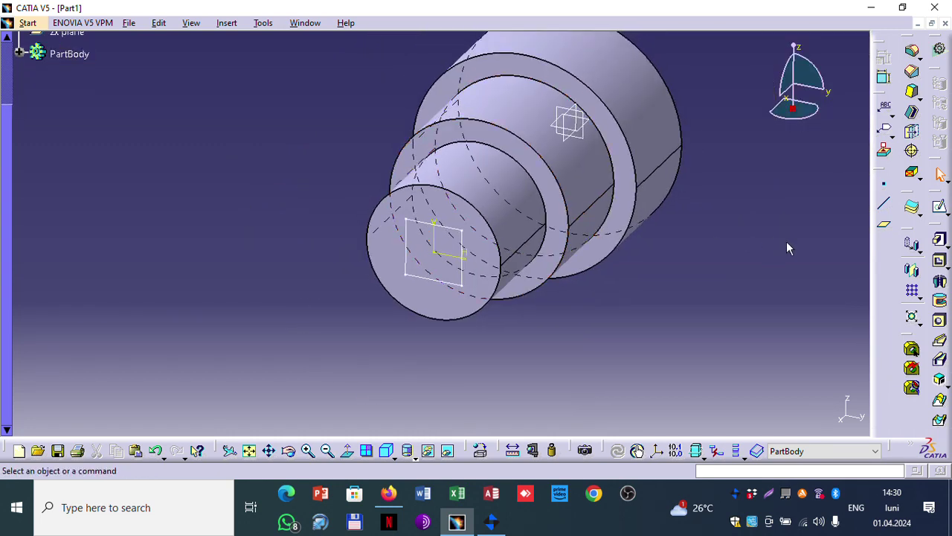
{"action": "left_click", "coordinate": [939, 239]}
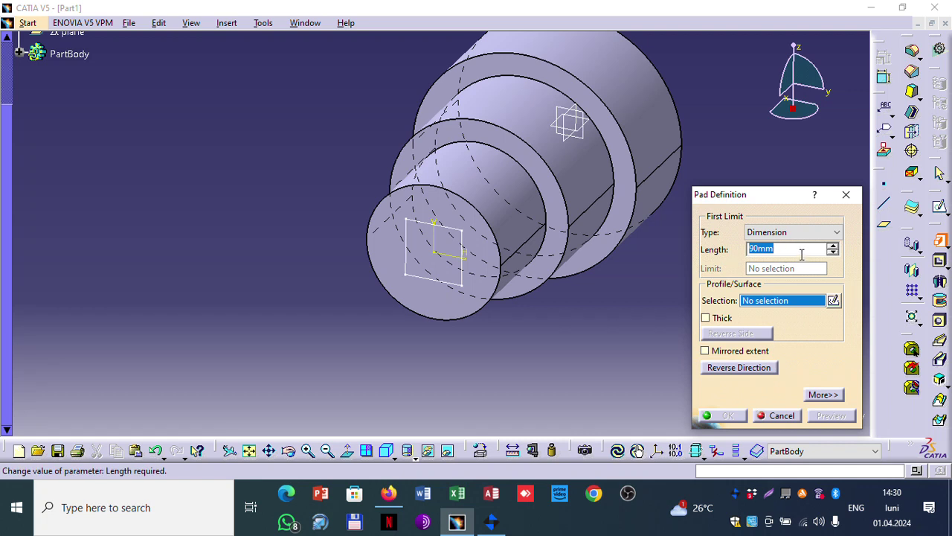
{"action": "type", "text": "20"}
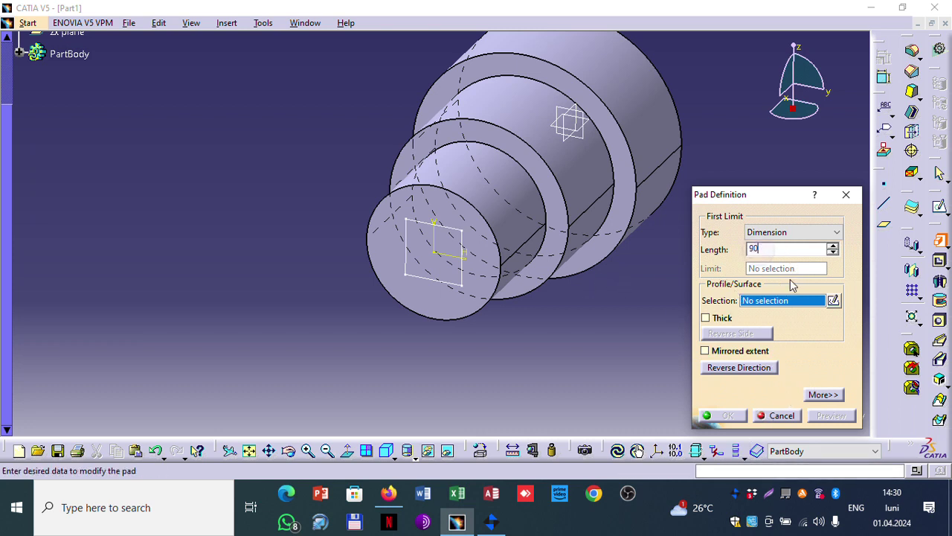
{"action": "left_click", "coordinate": [834, 301]}
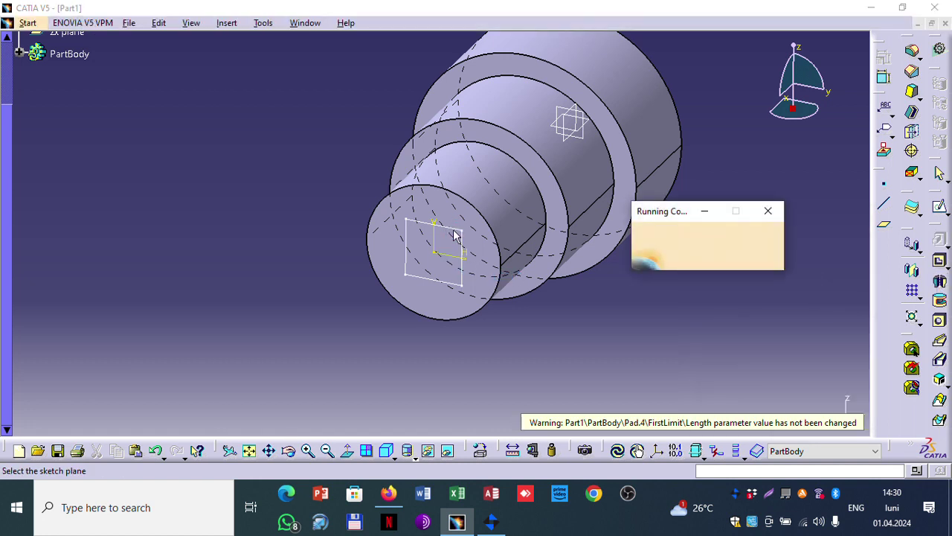
{"action": "left_click", "coordinate": [451, 224]}
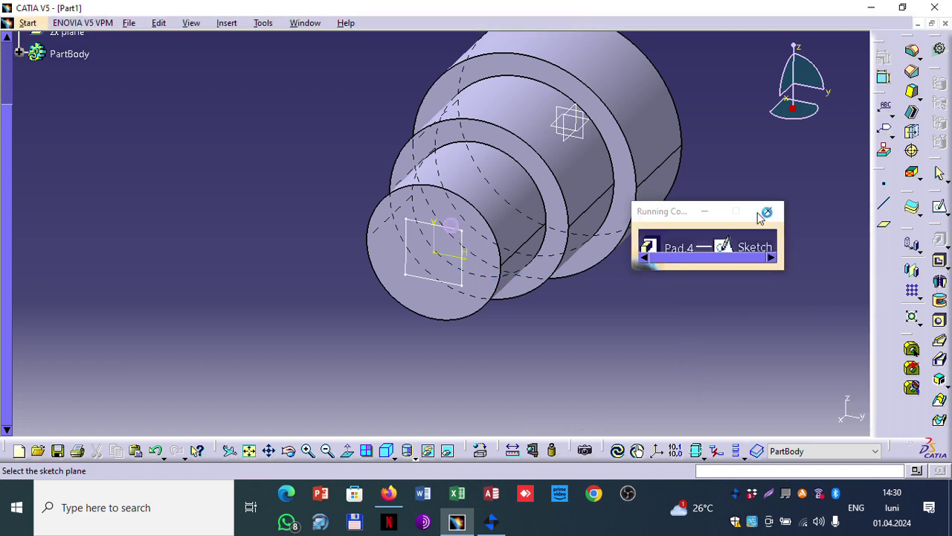
{"action": "left_click", "coordinate": [758, 213]}
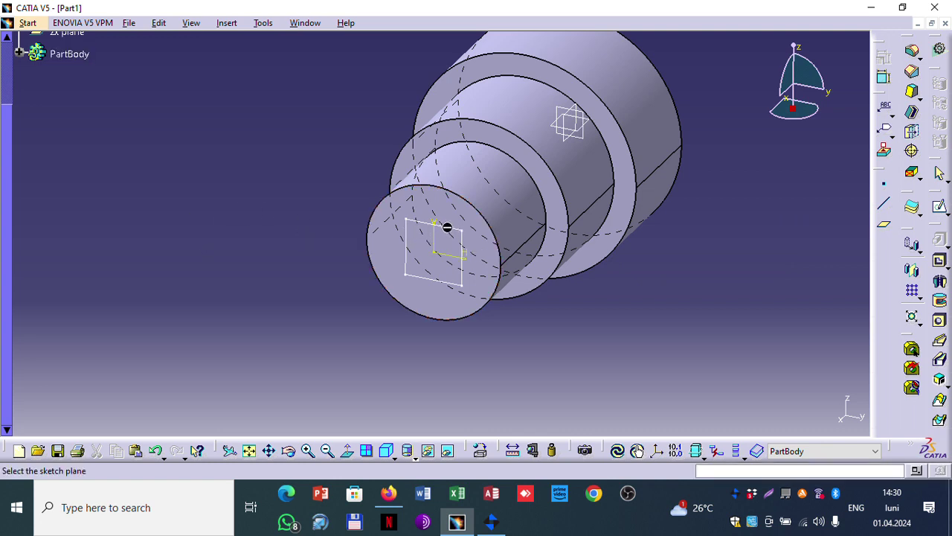
{"action": "left_click", "coordinate": [245, 181]}
{"action": "left_click", "coordinate": [440, 216]}
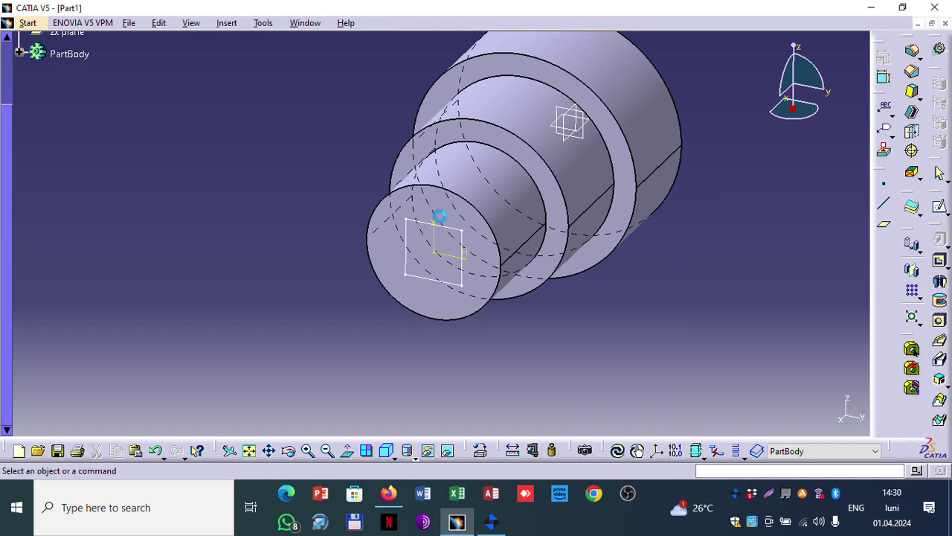
{"action": "left_click", "coordinate": [448, 228]}
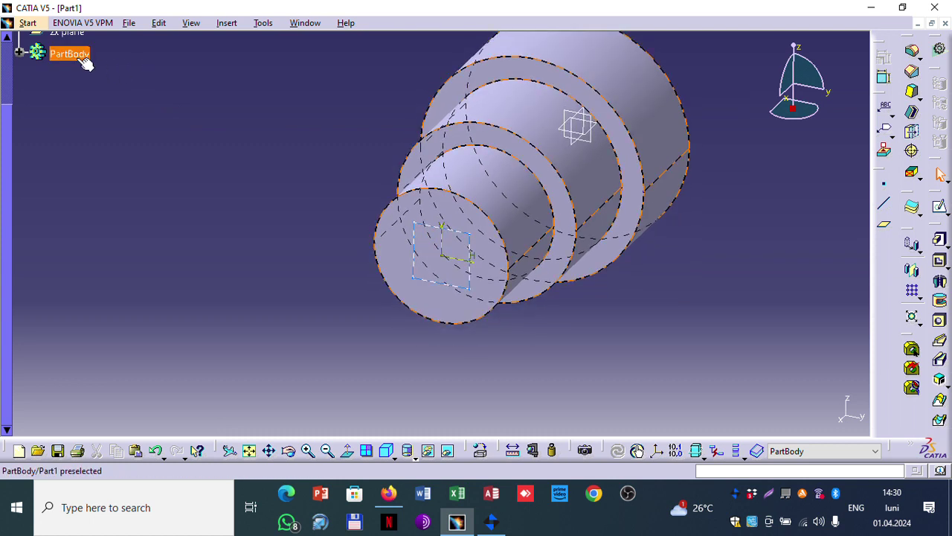
- Pad the centered 50 mm square sketch on the smallest cylinder's face to a length of 120 mm and clear the selection
{"action": "left_click", "coordinate": [7, 134]}
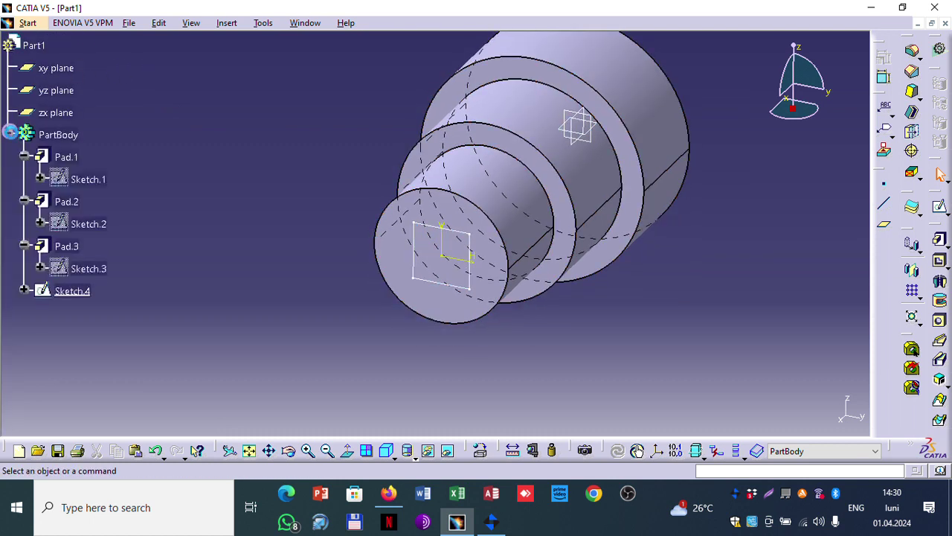
{"action": "double_click", "coordinate": [72, 290]}
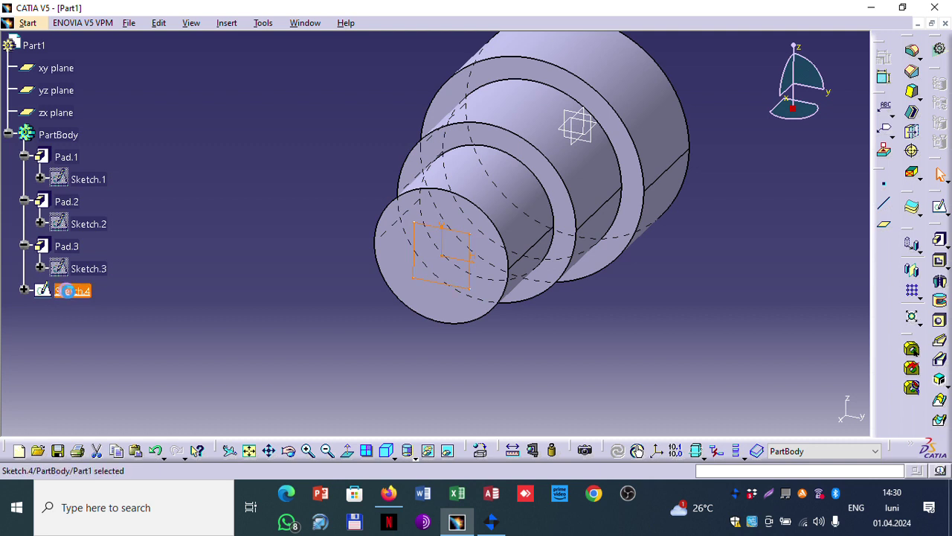
{"action": "left_click", "coordinate": [939, 239]}
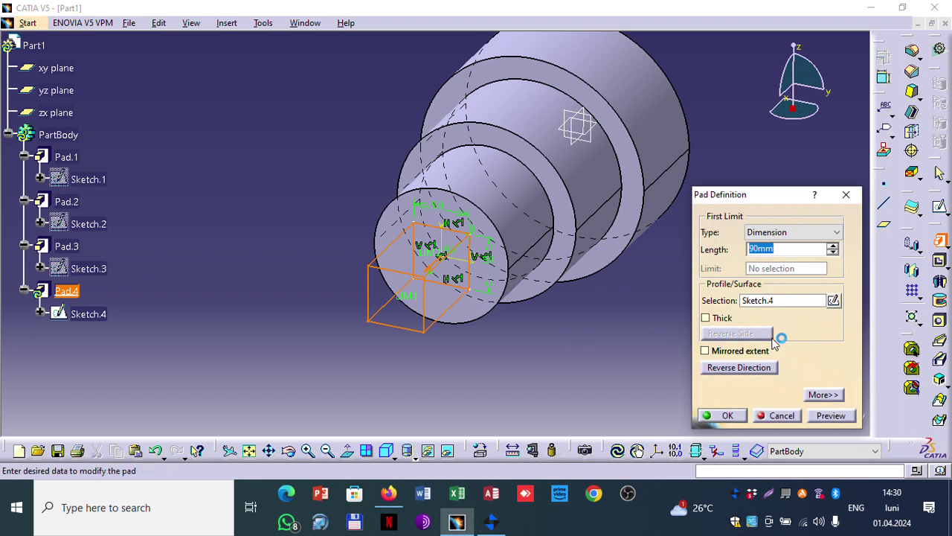
{"action": "type", "text": "120"}
{"action": "left_click", "coordinate": [828, 414]}
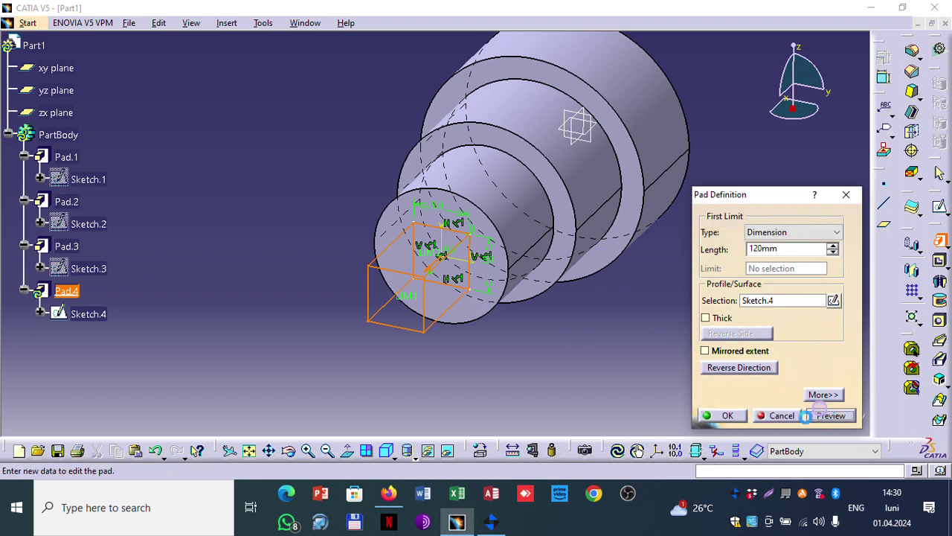
{"action": "left_click", "coordinate": [735, 416]}
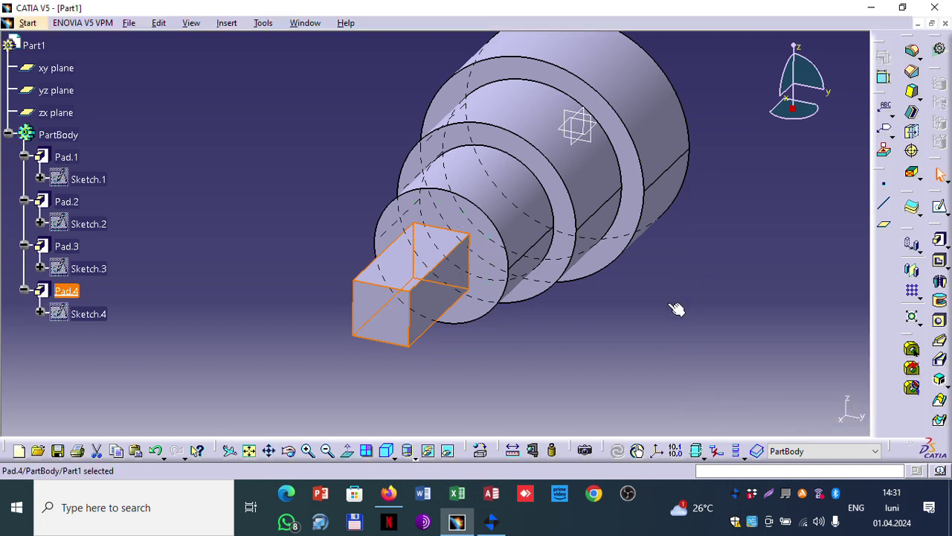
{"action": "left_click", "coordinate": [702, 297]}
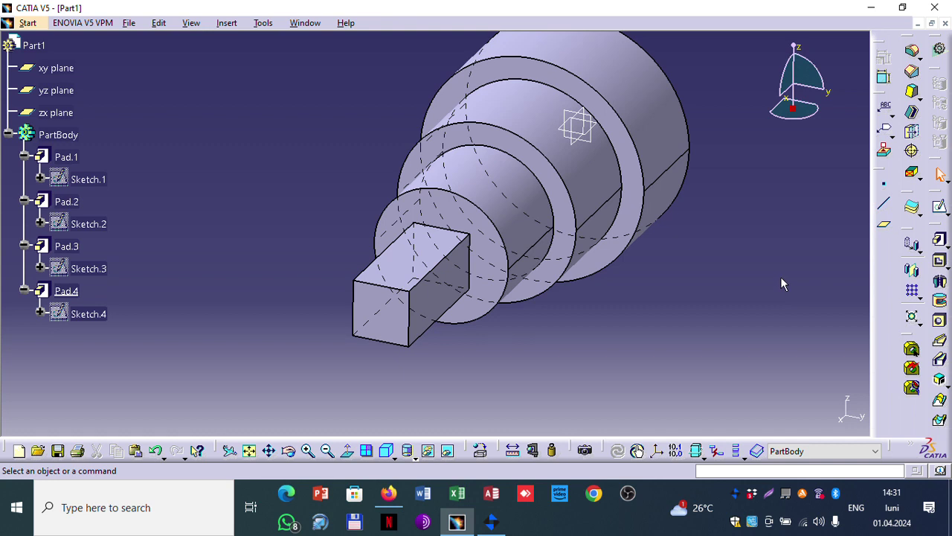
{"action": "left_click", "coordinate": [887, 227]}
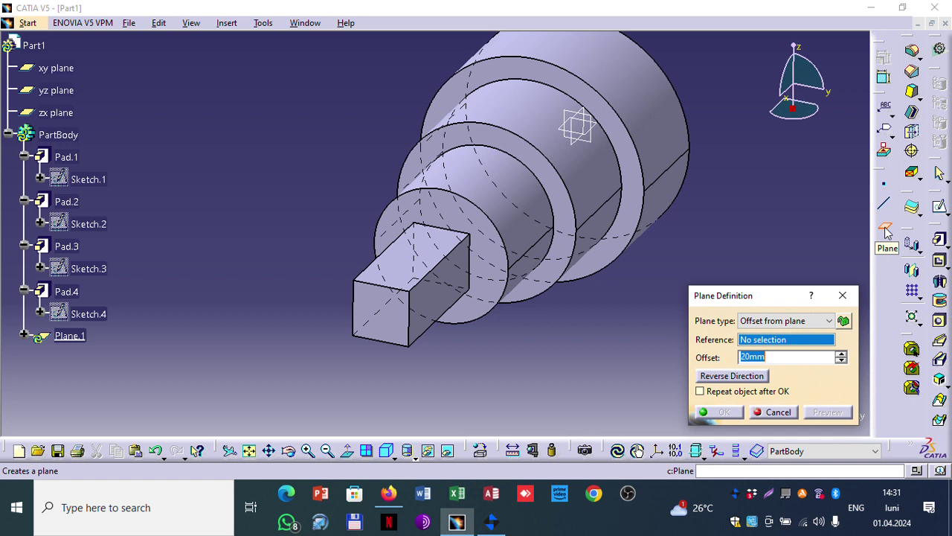
{"action": "left_click", "coordinate": [65, 112]}
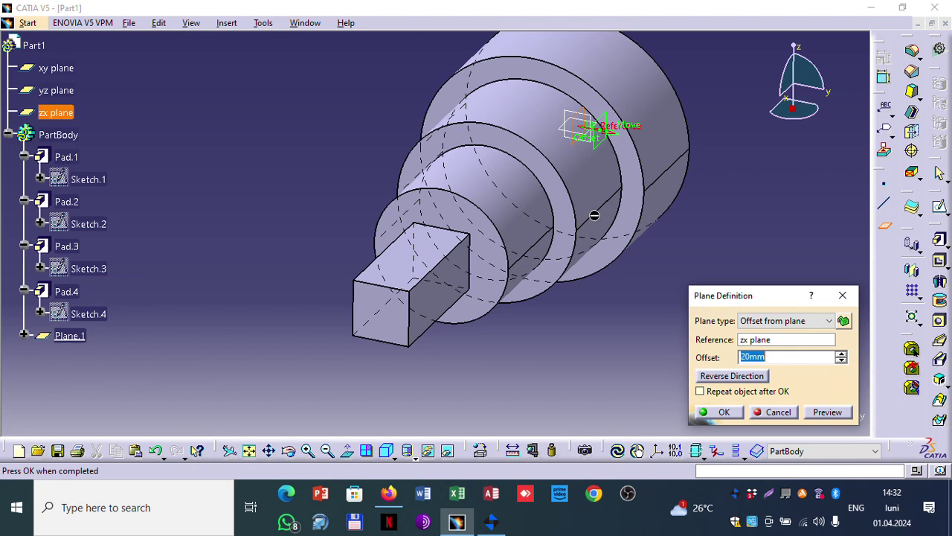
{"action": "left_click", "coordinate": [766, 410]}
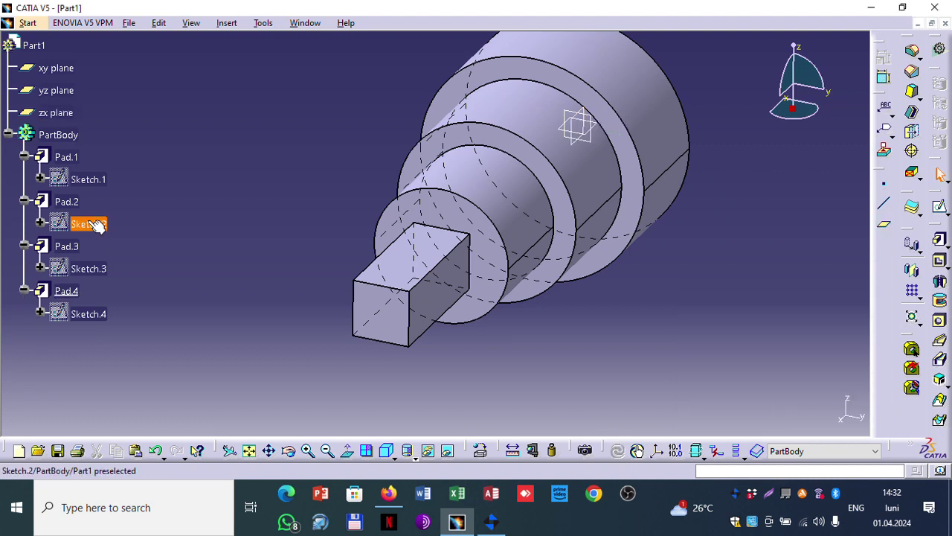
- Open the middle cylinder's circle sketch, check its radius dimension, and exit the sketch
{"action": "left_click", "coordinate": [82, 224]}
{"action": "double_click", "coordinate": [80, 225]}
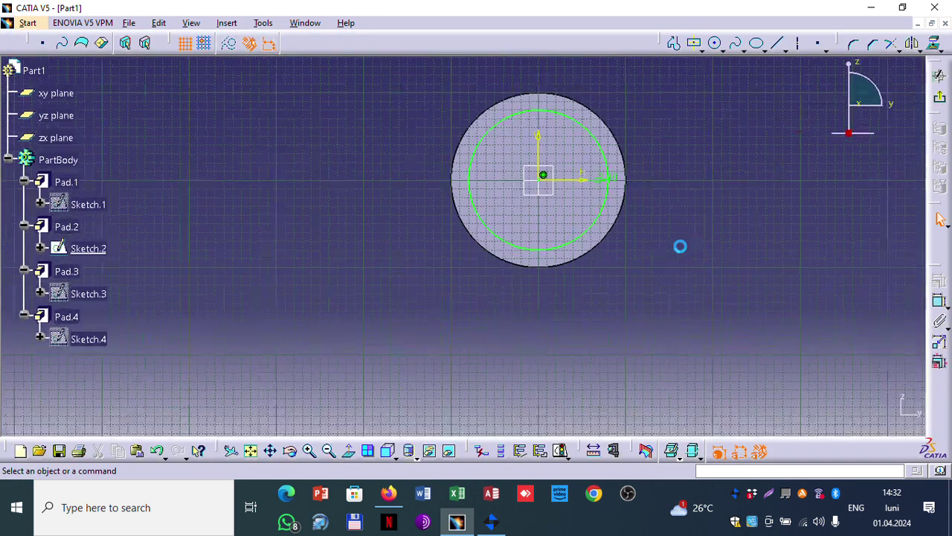
{"action": "middle_click", "coordinate": [629, 177]}
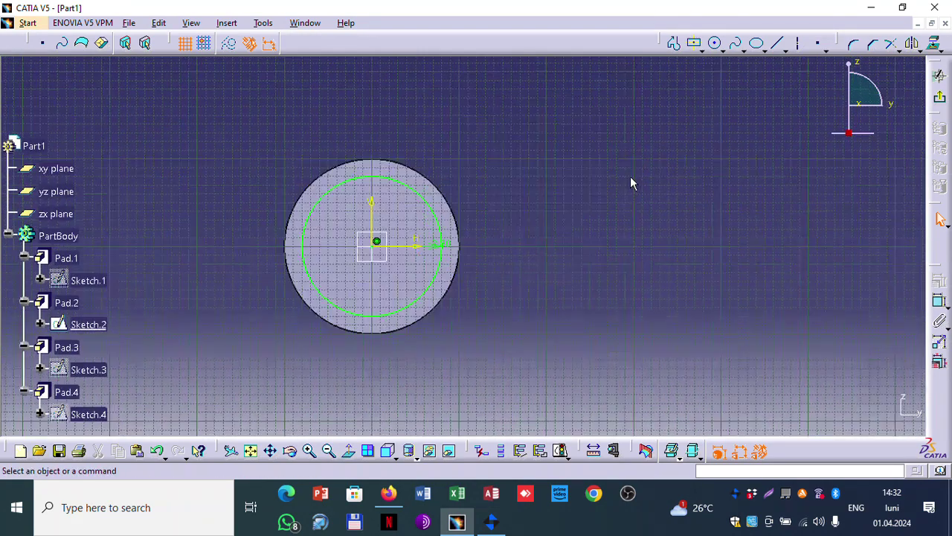
{"action": "mouse_move", "coordinate": [472, 283]}
{"action": "middle_mouse_down"}
{"action": "mouse_move", "coordinate": [488, 271]}
{"action": "mouse_move", "coordinate": [440, 102]}
{"action": "mouse_move", "coordinate": [425, 165]}
{"action": "mouse_move", "coordinate": [431, 247]}
{"action": "middle_mouse_up"}
{"action": "left_click", "coordinate": [415, 228]}
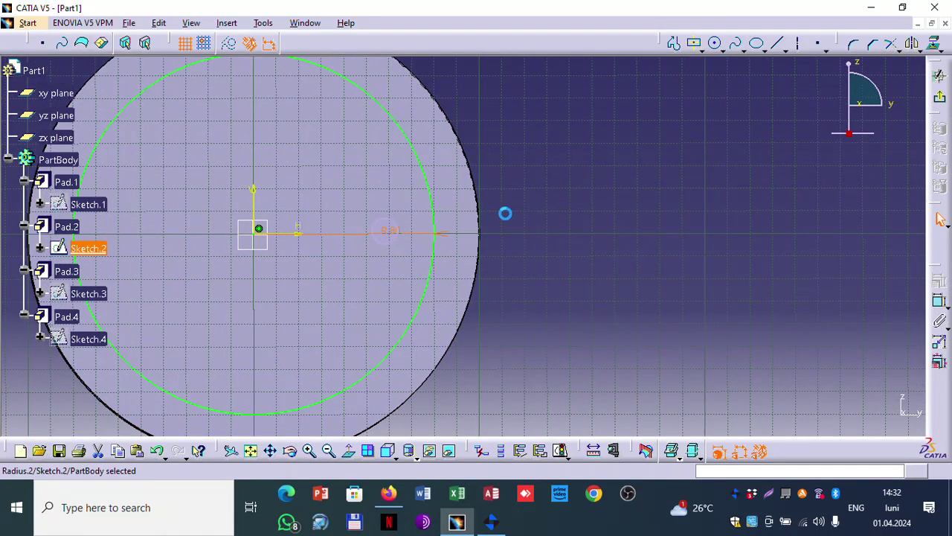
{"action": "left_click", "coordinate": [603, 217]}
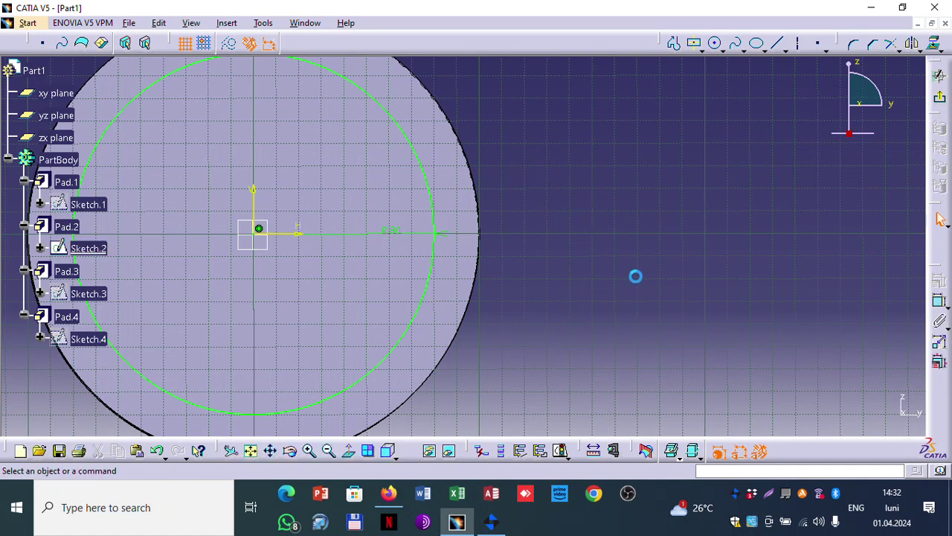
{"action": "mouse_move", "coordinate": [633, 276]}
{"action": "middle_mouse_down"}
{"action": "mouse_move", "coordinate": [623, 235]}
{"action": "mouse_move", "coordinate": [637, 245]}
{"action": "mouse_move", "coordinate": [625, 297]}
{"action": "middle_mouse_up"}
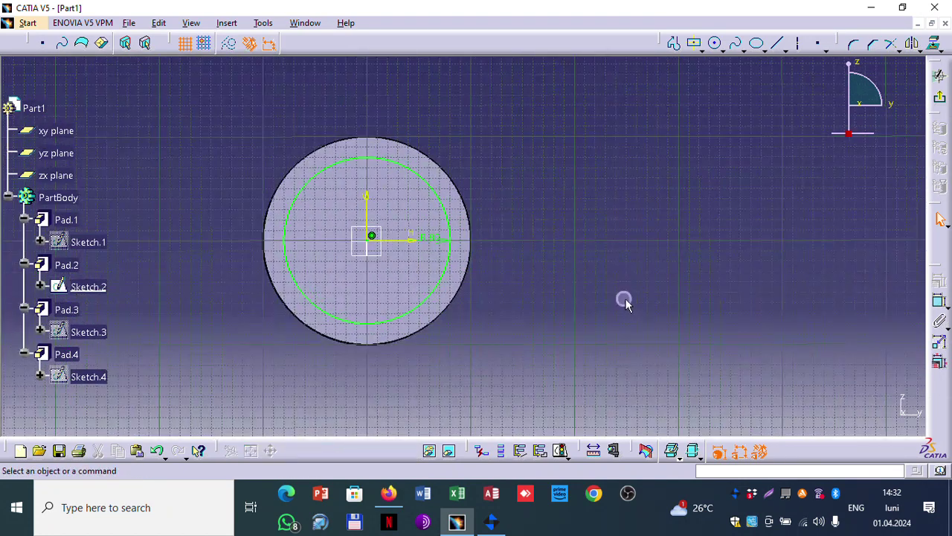
{"action": "left_click", "coordinate": [938, 76]}
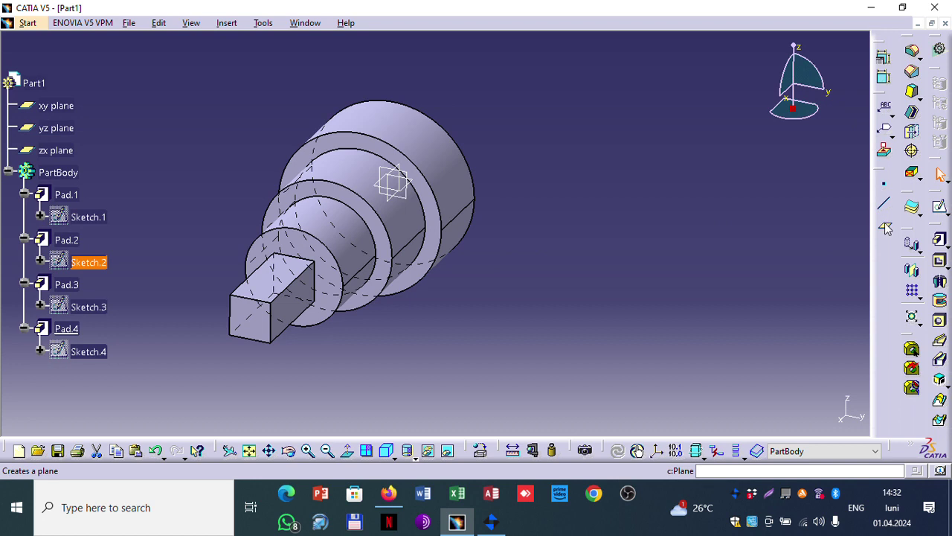
- Create a reference plane offset 80 mm from the zx plane
{"action": "left_click", "coordinate": [885, 228]}
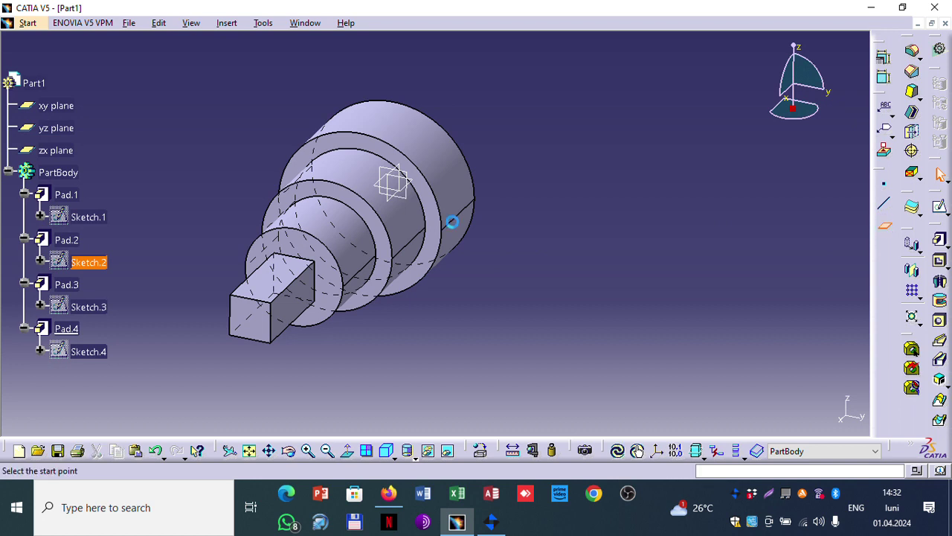
{"action": "left_click", "coordinate": [73, 152]}
{"action": "left_click", "coordinate": [582, 290]}
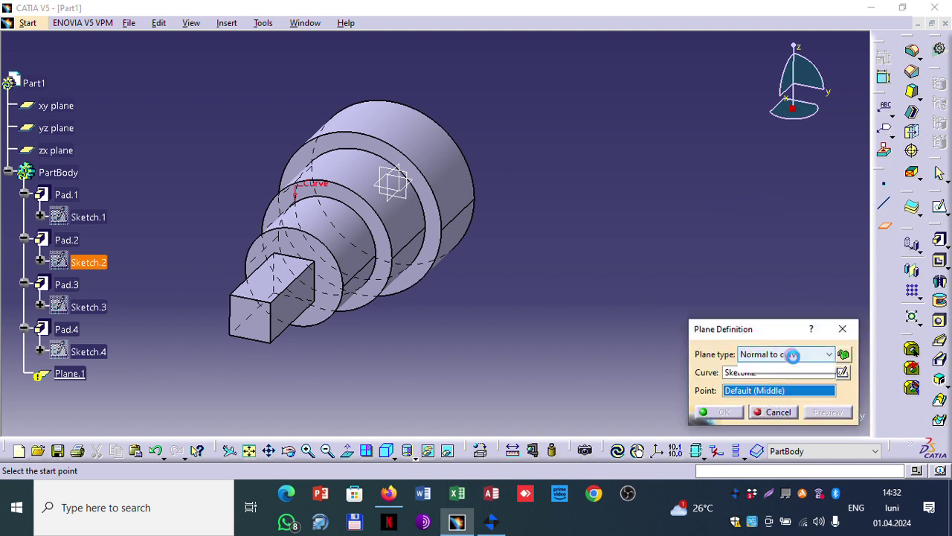
{"action": "left_click", "coordinate": [792, 355]}
{"action": "left_click", "coordinate": [795, 357]}
{"action": "left_click", "coordinate": [792, 357]}
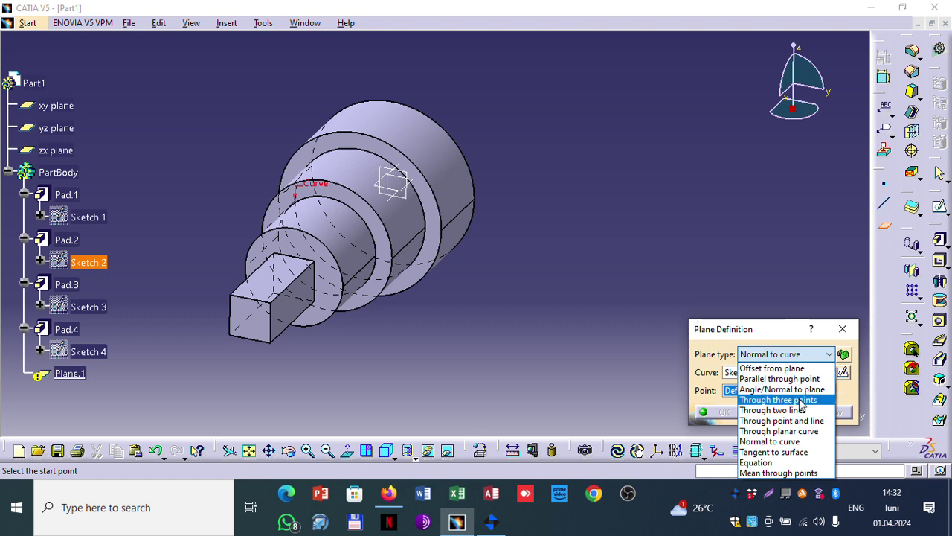
{"action": "left_click", "coordinate": [790, 368]}
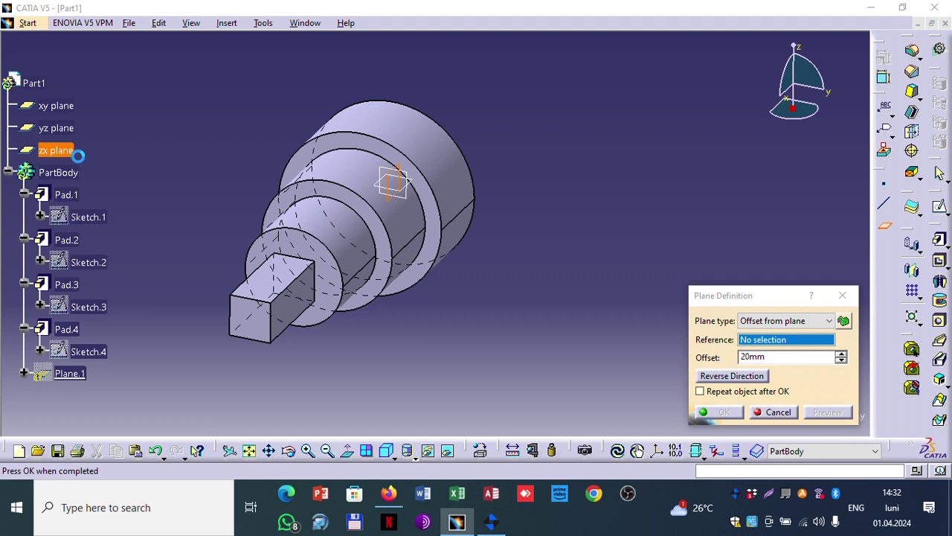
{"action": "left_click", "coordinate": [78, 155]}
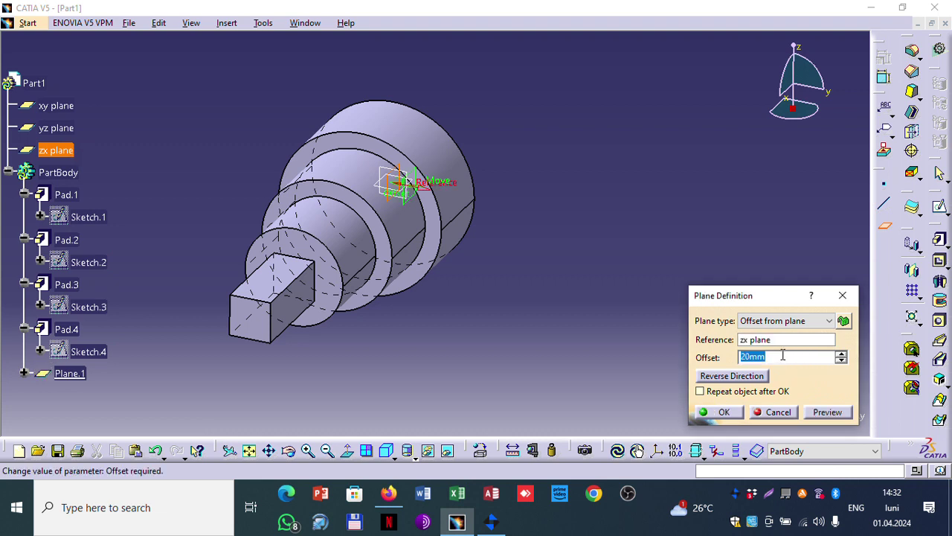
{"action": "type", "text": "80"}
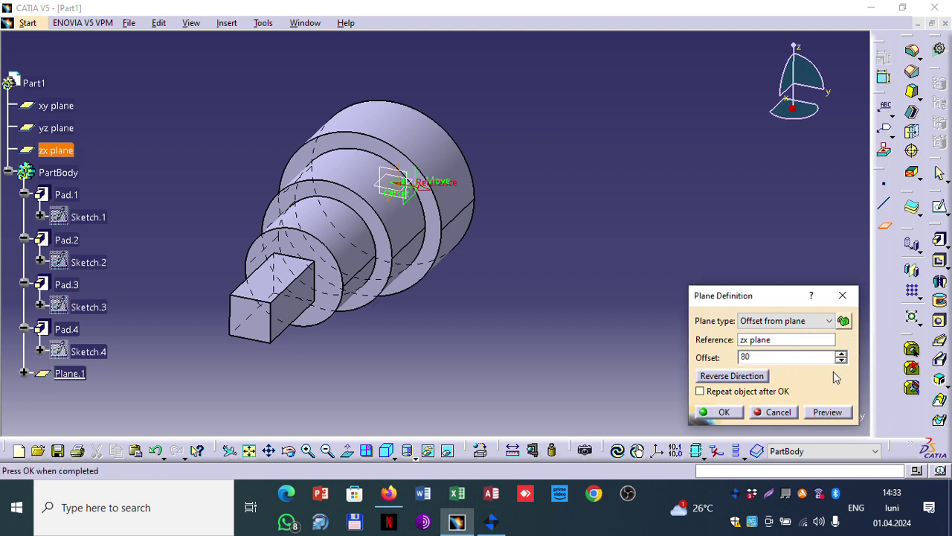
{"action": "left_click", "coordinate": [827, 412]}
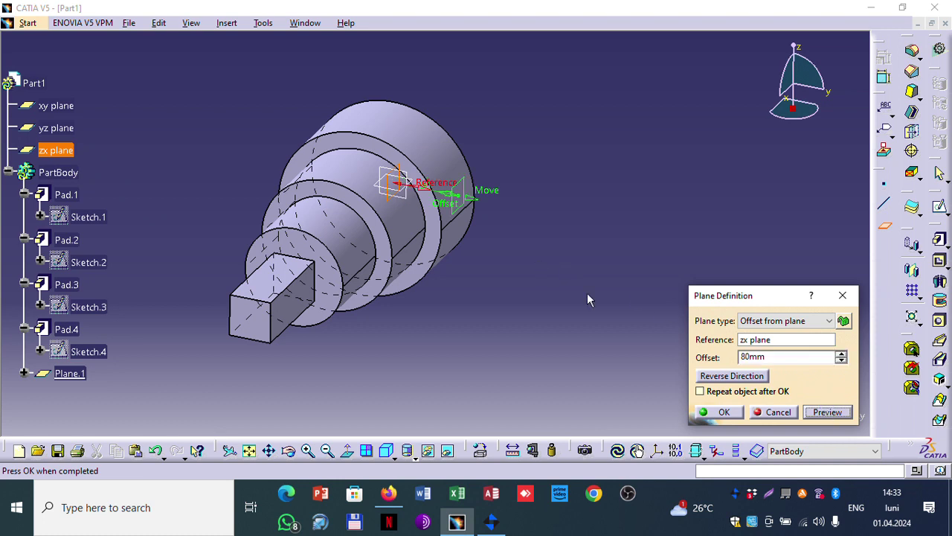
{"action": "left_click", "coordinate": [727, 413]}
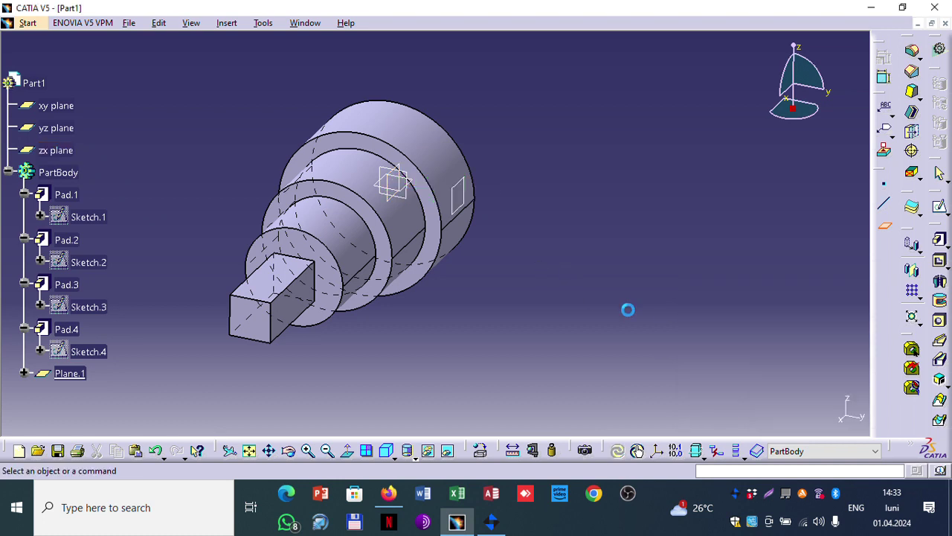
- On the offset plane, sketch a horizontal elongated hole along the H axis within the middle cylinder, its first center about 165 mm from the origin
{"action": "left_click", "coordinate": [461, 185]}
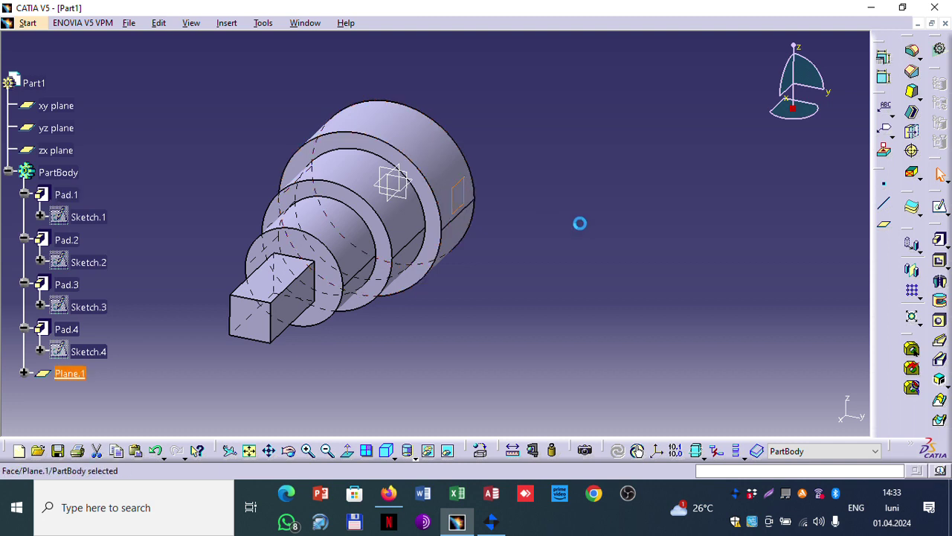
{"action": "left_click", "coordinate": [939, 207]}
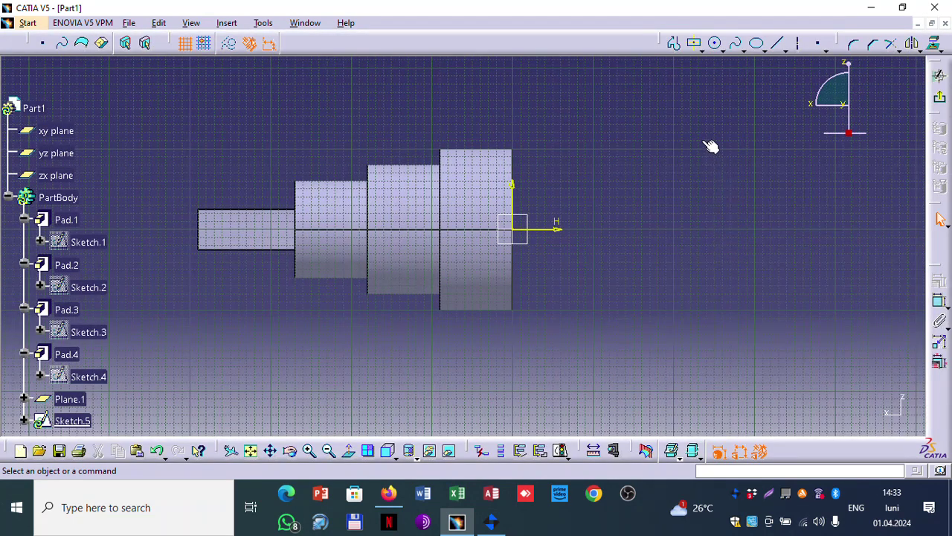
{"action": "left_click", "coordinate": [701, 49]}
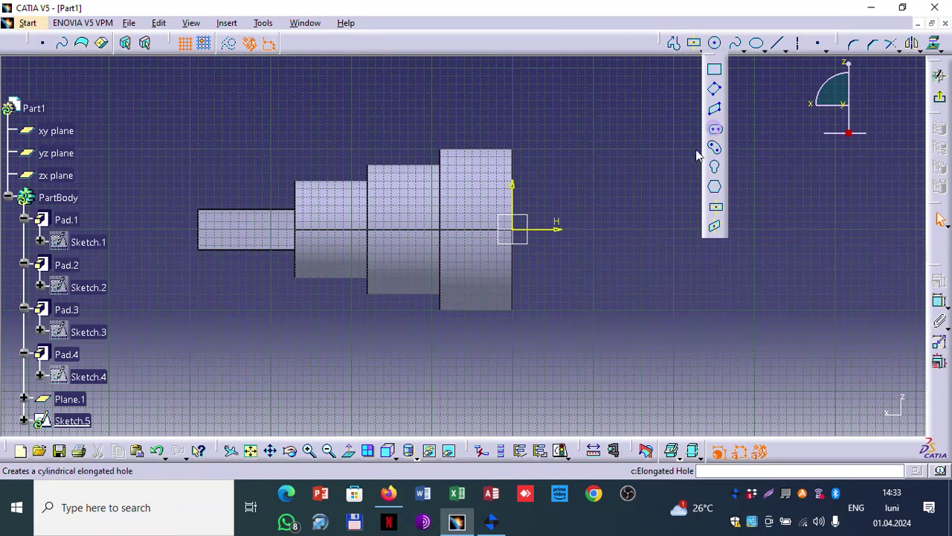
{"action": "left_click", "coordinate": [714, 167]}
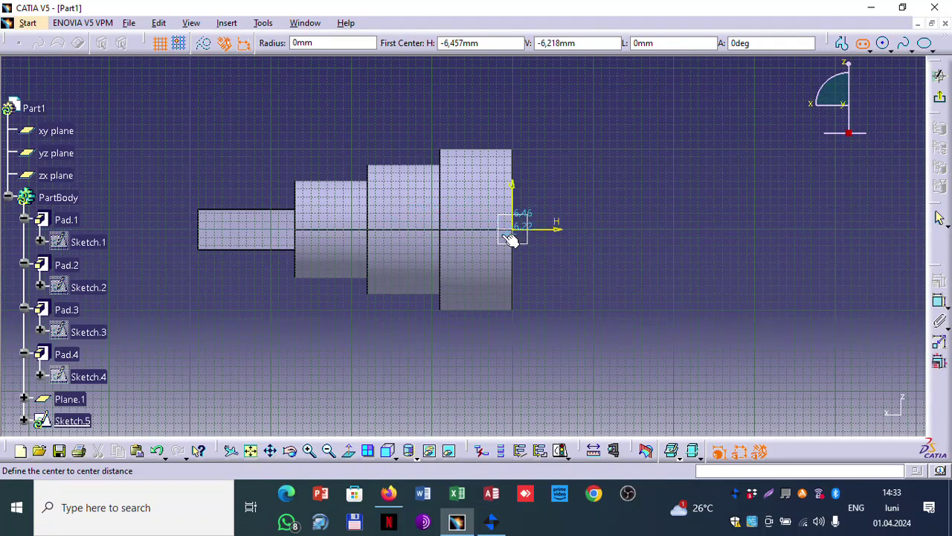
{"action": "left_click", "coordinate": [387, 230]}
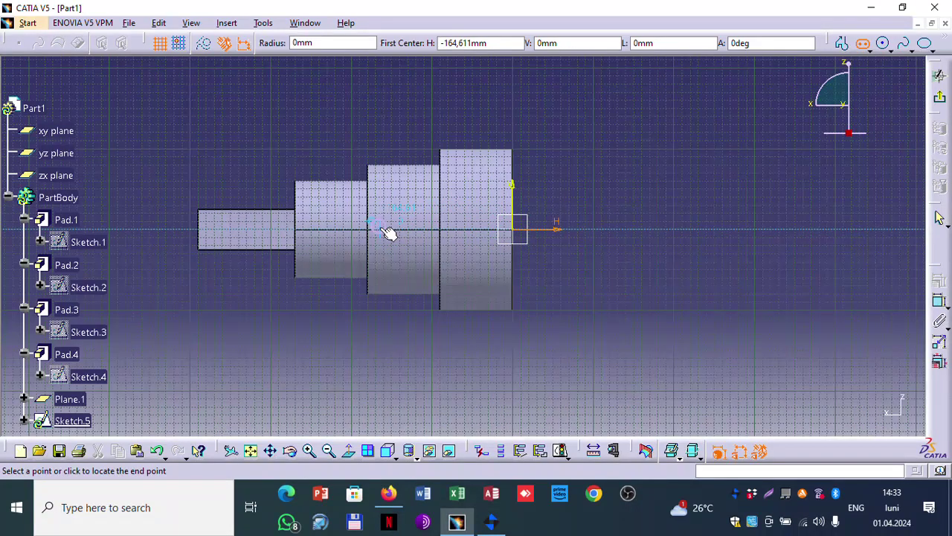
{"action": "left_click", "coordinate": [430, 234]}
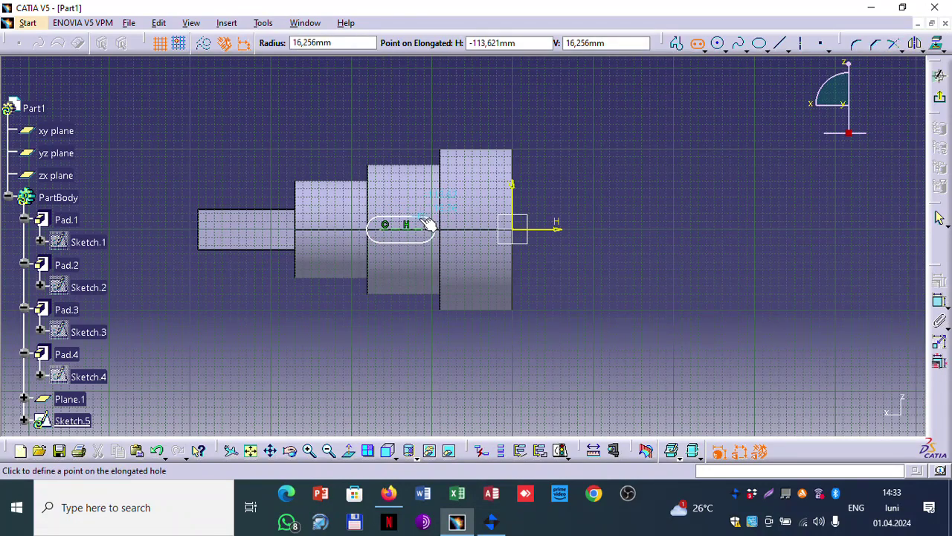
{"action": "left_click", "coordinate": [429, 227]}
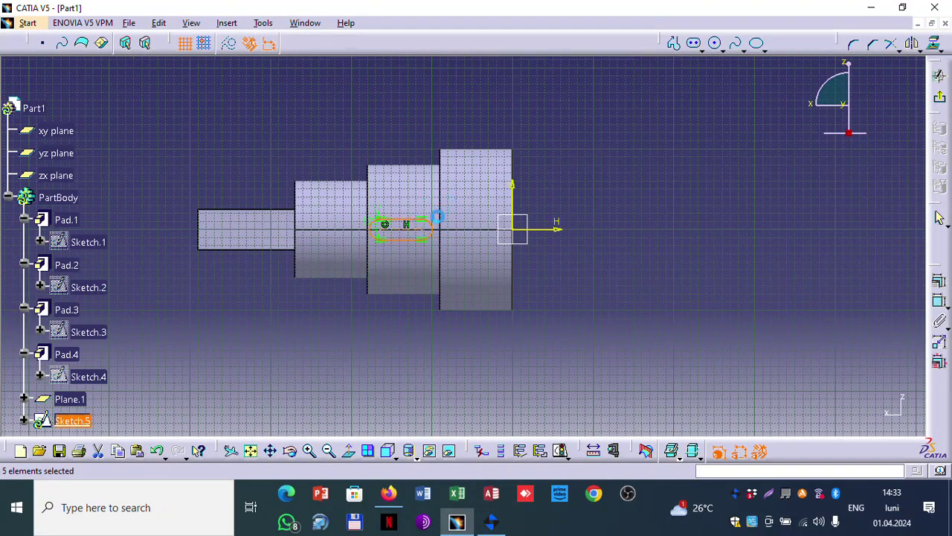
{"action": "right_click", "coordinate": [422, 273]}
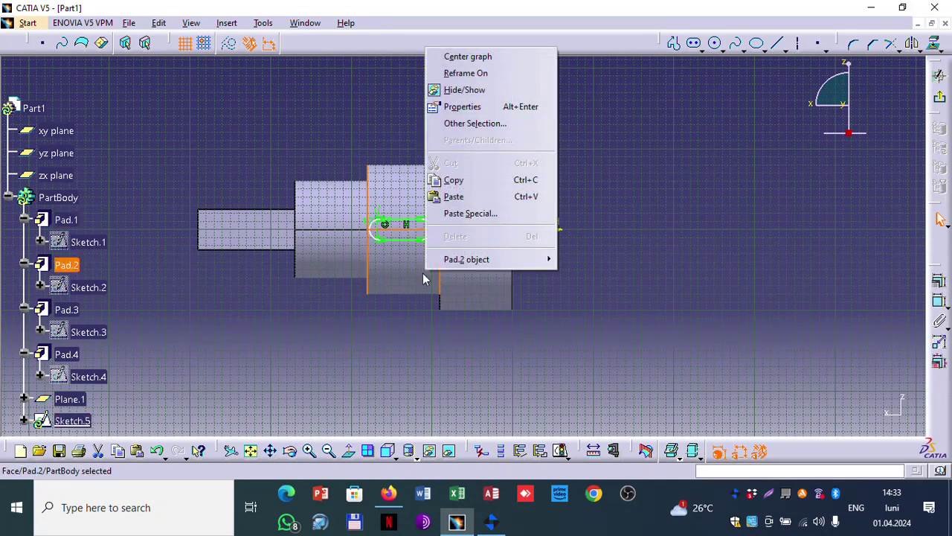
{"action": "left_click", "coordinate": [403, 383]}
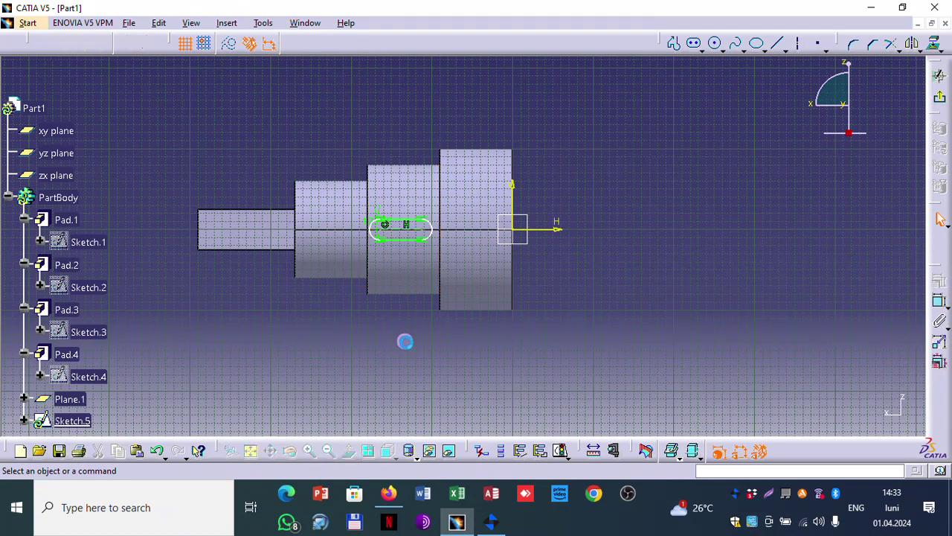
- Inspect the elongated hole's position on the middle cylinder up close and from the standard front view
{"action": "middle_click_drag", "start_coordinate": [408, 334], "coordinate": [399, 349]}
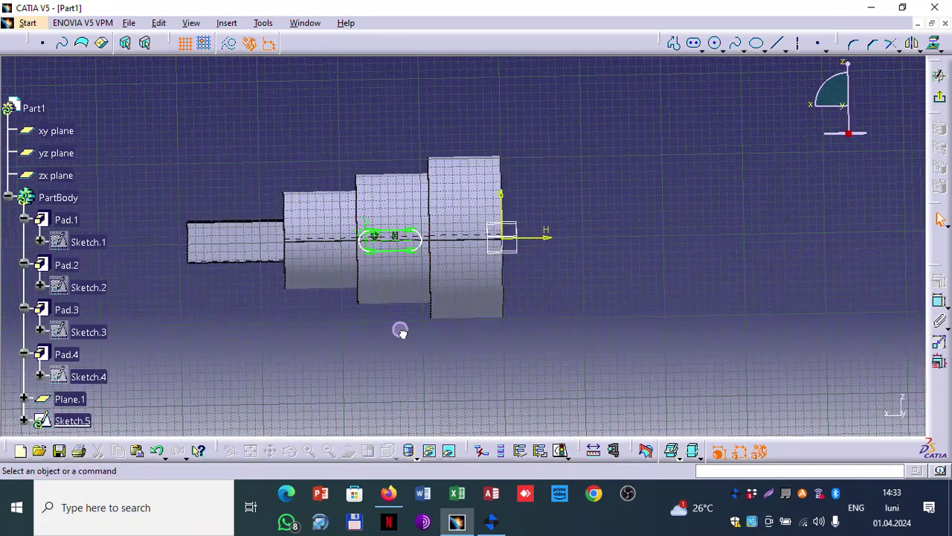
{"action": "middle_click_drag", "start_coordinate": [396, 328], "coordinate": [342, 262]}
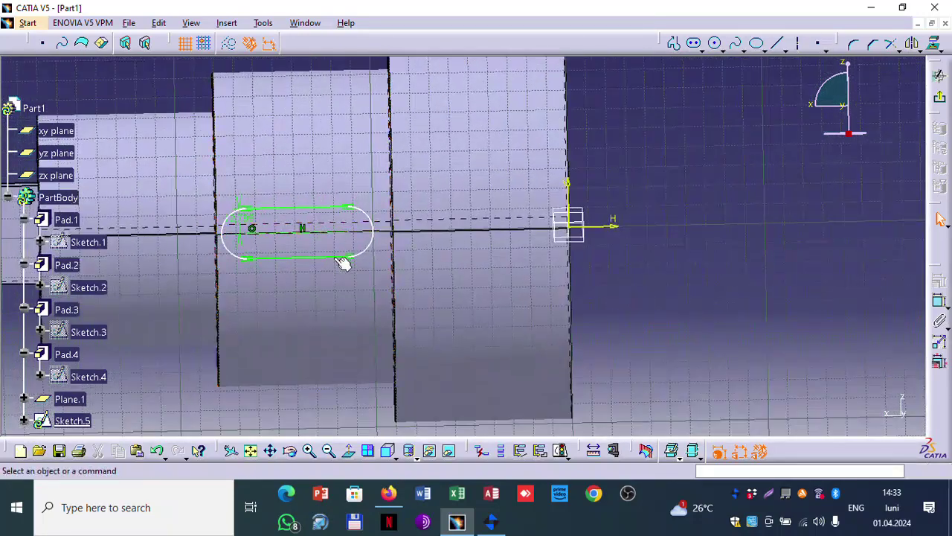
{"action": "left_click", "coordinate": [386, 452]}
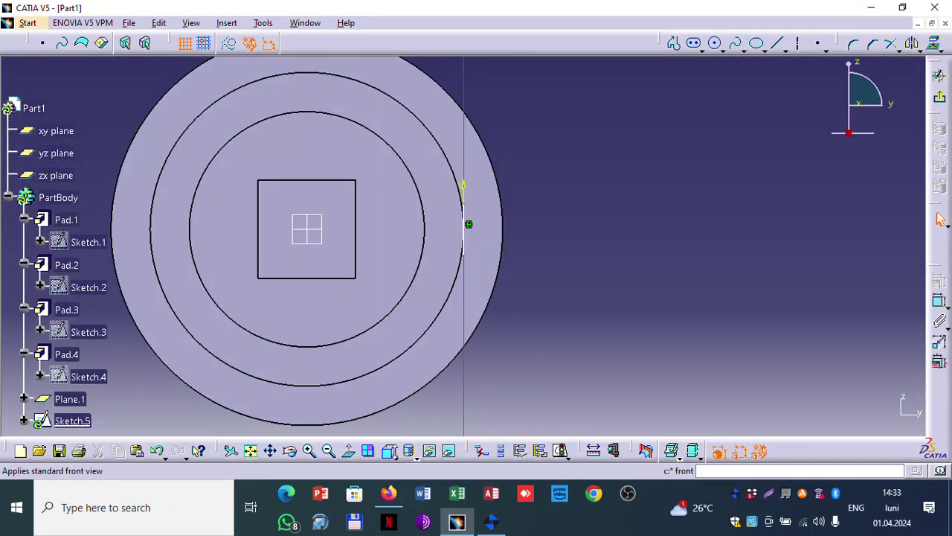
- Dimension the elongated hole's first center from the middle cylinder's edge next to the smallest cylinder, setting the distance to 15 mm
{"action": "left_click", "coordinate": [397, 456]}
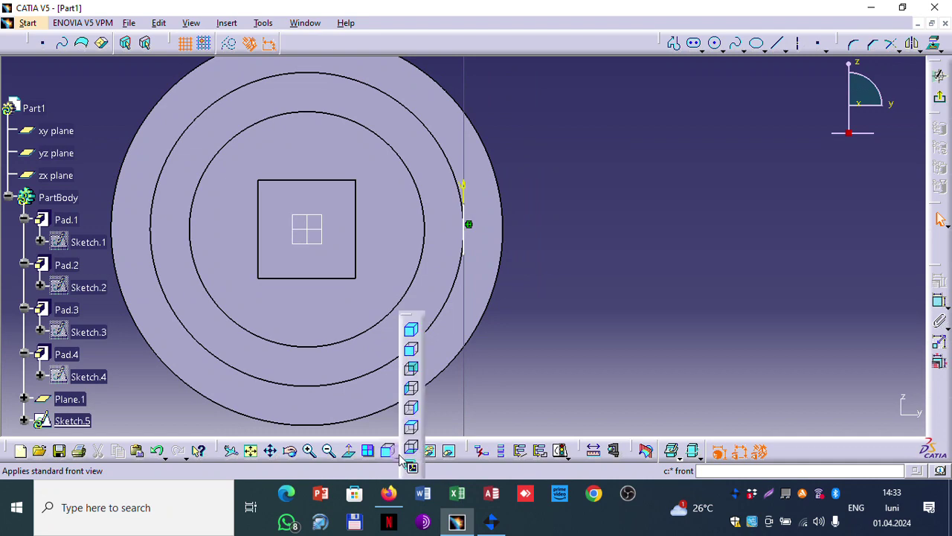
{"action": "left_click", "coordinate": [415, 410]}
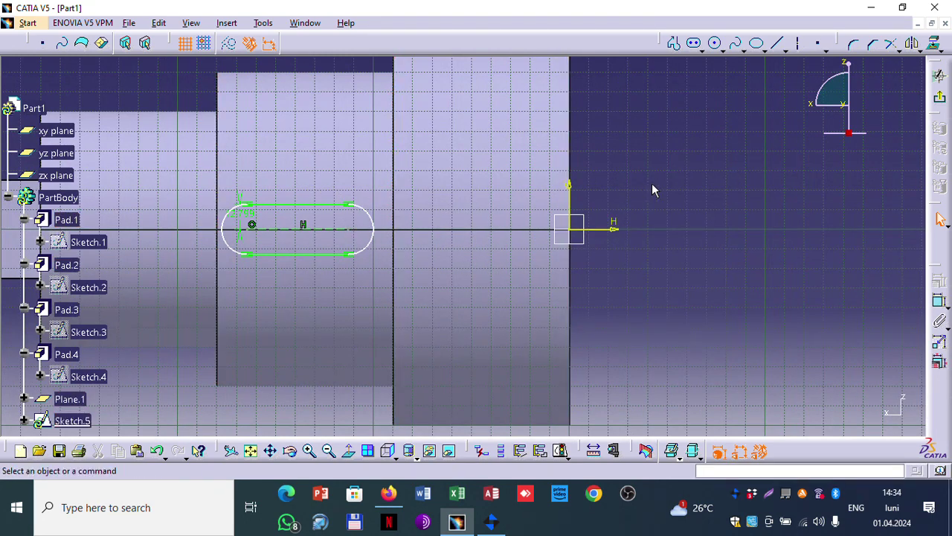
{"action": "left_click", "coordinate": [940, 301]}
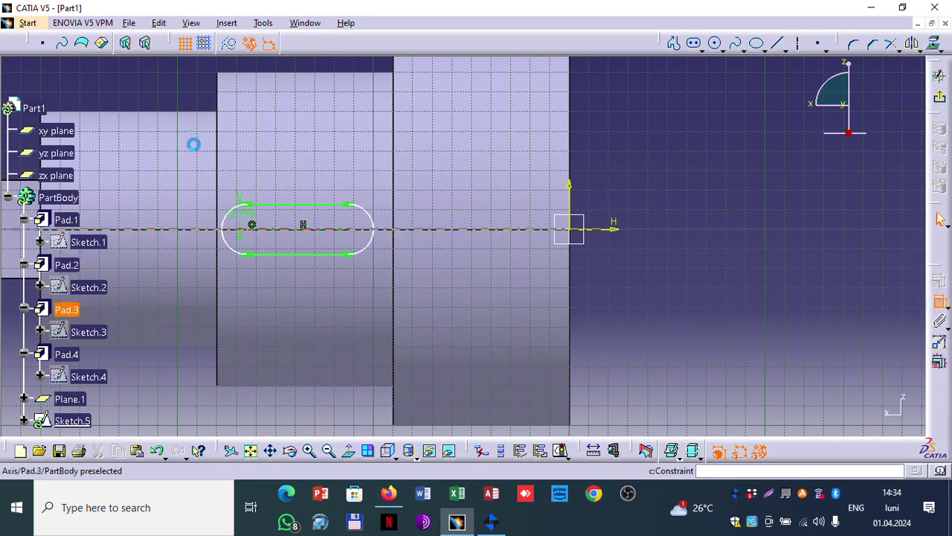
{"action": "left_click", "coordinate": [218, 175]}
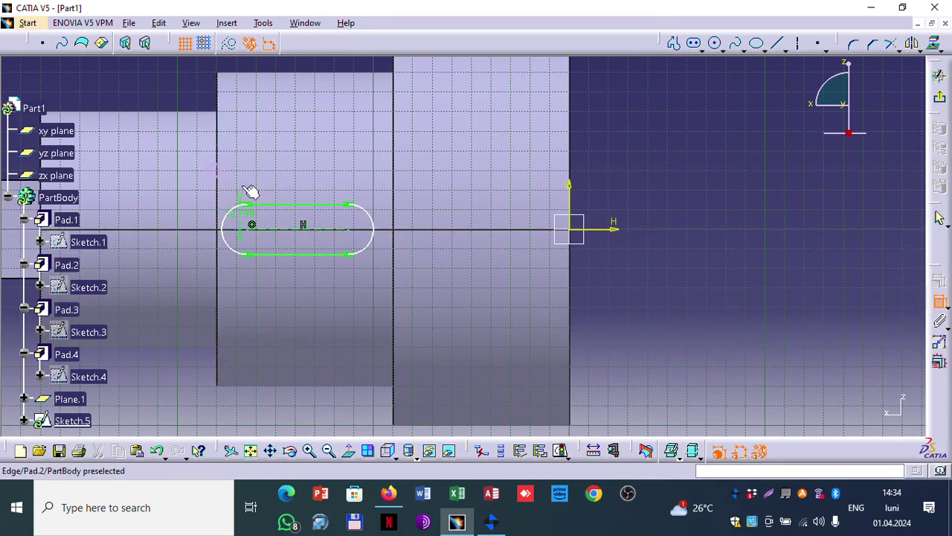
{"action": "left_click", "coordinate": [251, 225]}
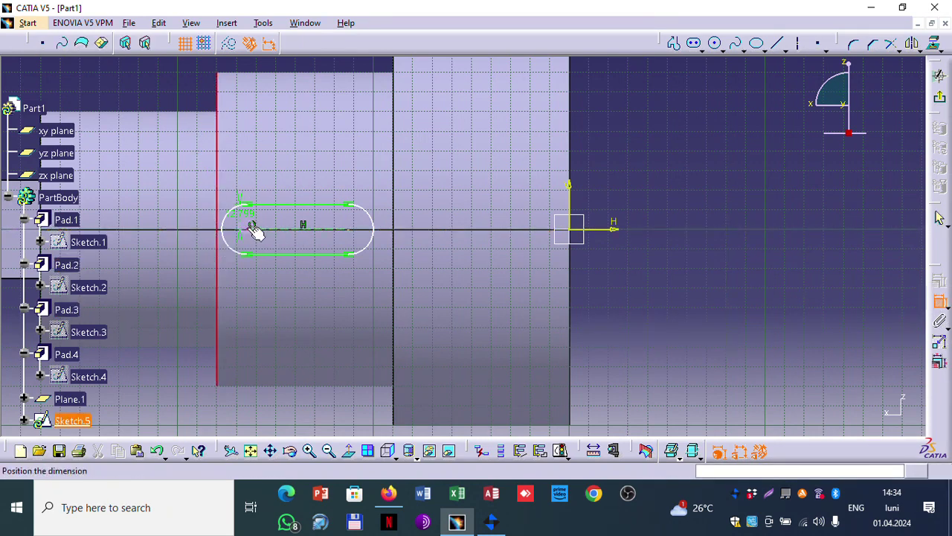
{"action": "left_click", "coordinate": [239, 150]}
{"action": "left_click", "coordinate": [236, 151]}
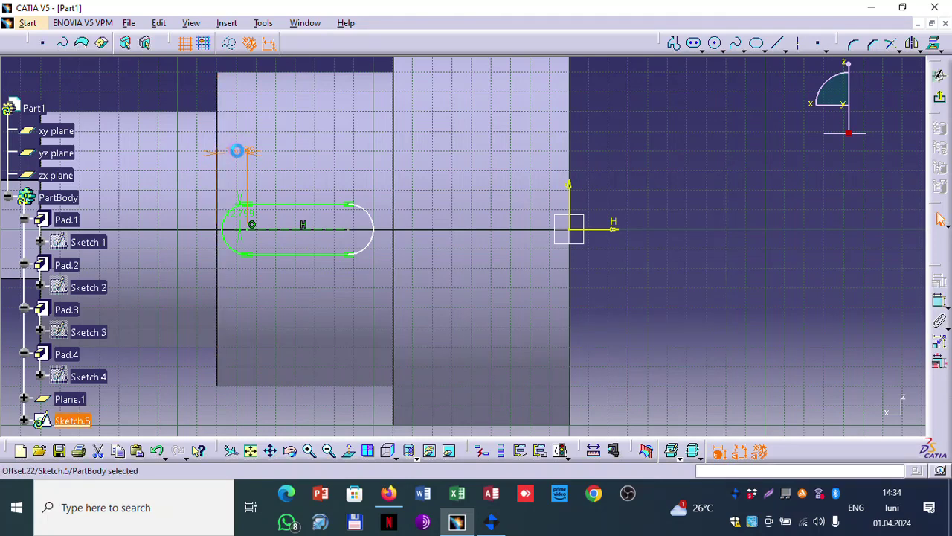
{"action": "double_click", "coordinate": [236, 151]}
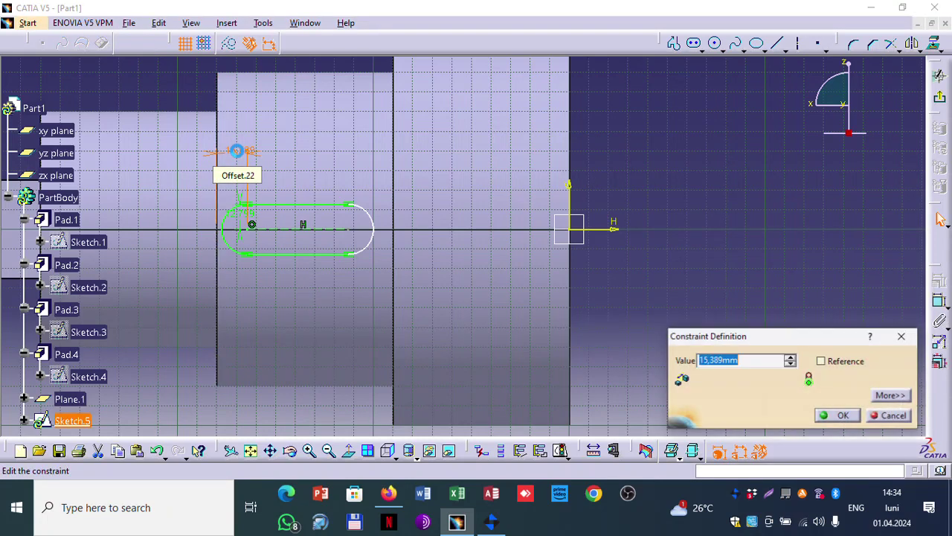
{"action": "type", "text": "15mm"}
{"action": "key", "text": "Return"}
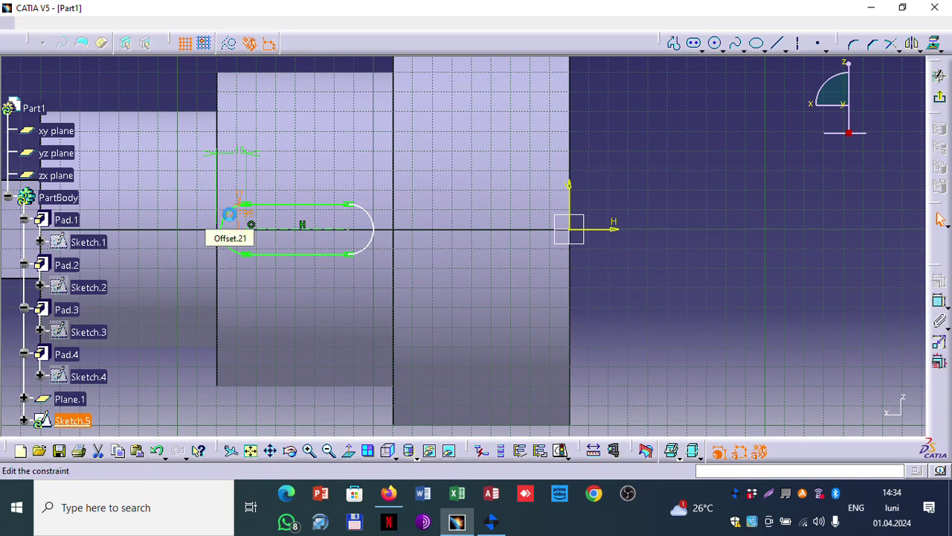
- Set the elongated hole's radius to 10 mm
{"action": "double_click", "coordinate": [229, 215]}
{"action": "type", "text": "10"}
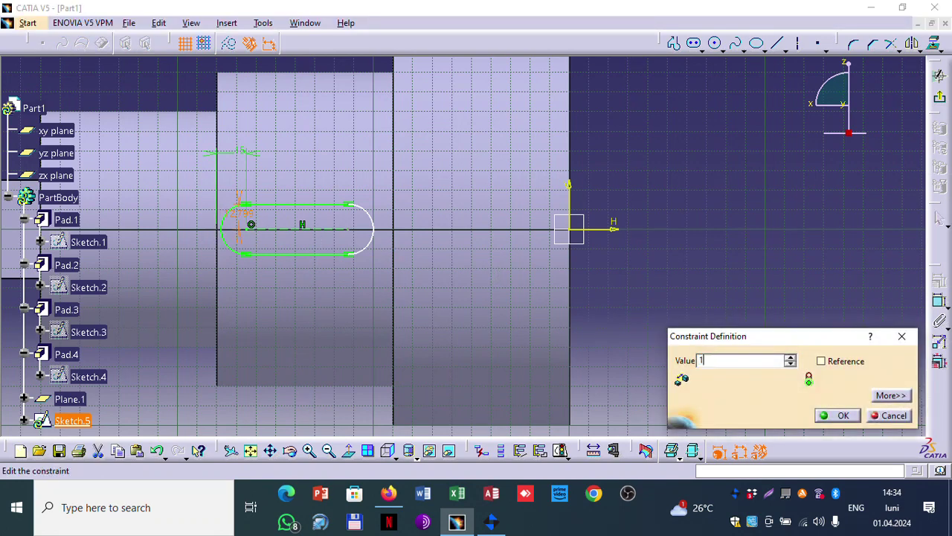
{"action": "key", "text": "Return"}
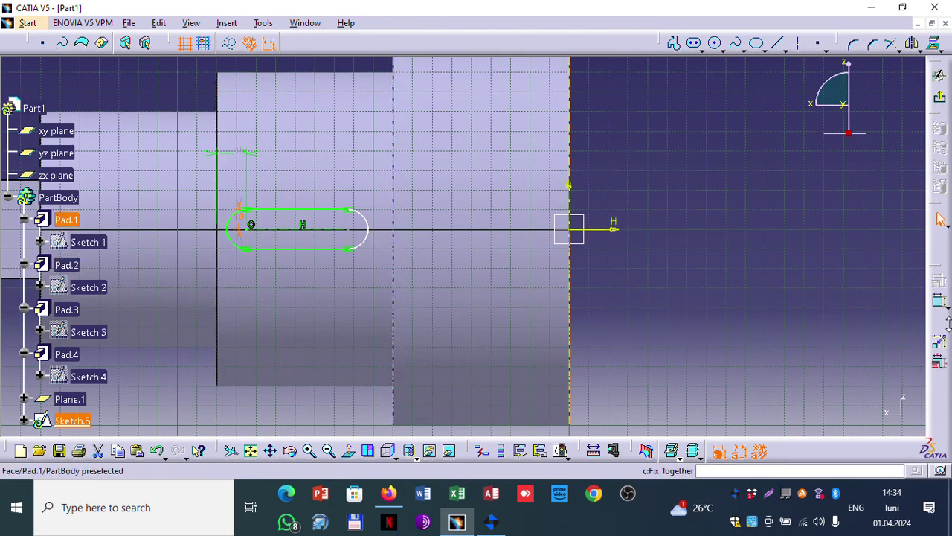
- Dimension the distance between the elongated hole's two centers and set it to 40 mm
{"action": "left_click", "coordinate": [940, 301]}
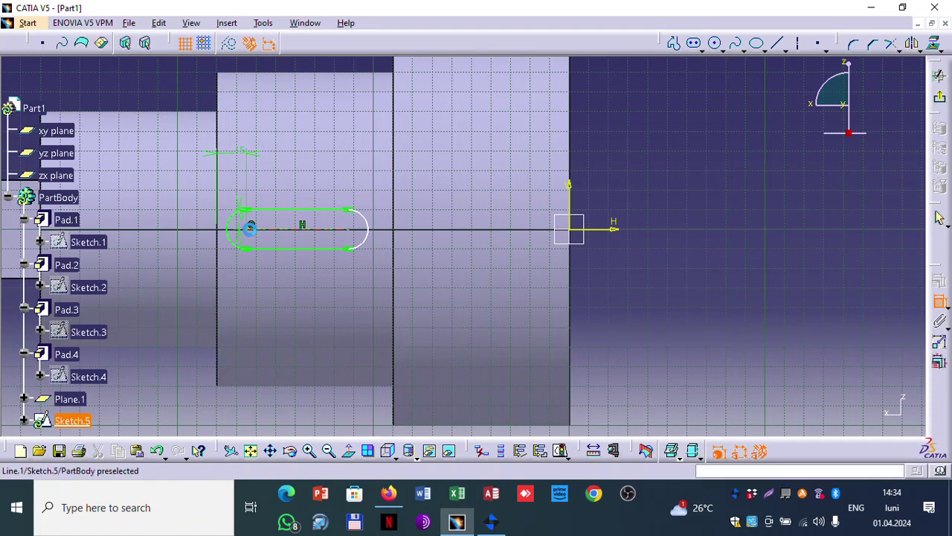
{"action": "left_click", "coordinate": [250, 227]}
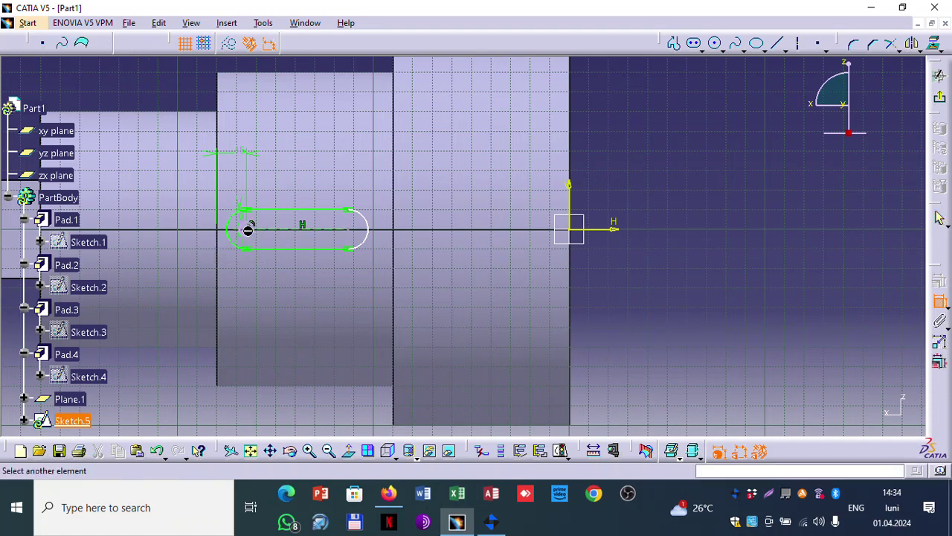
{"action": "left_click", "coordinate": [351, 230]}
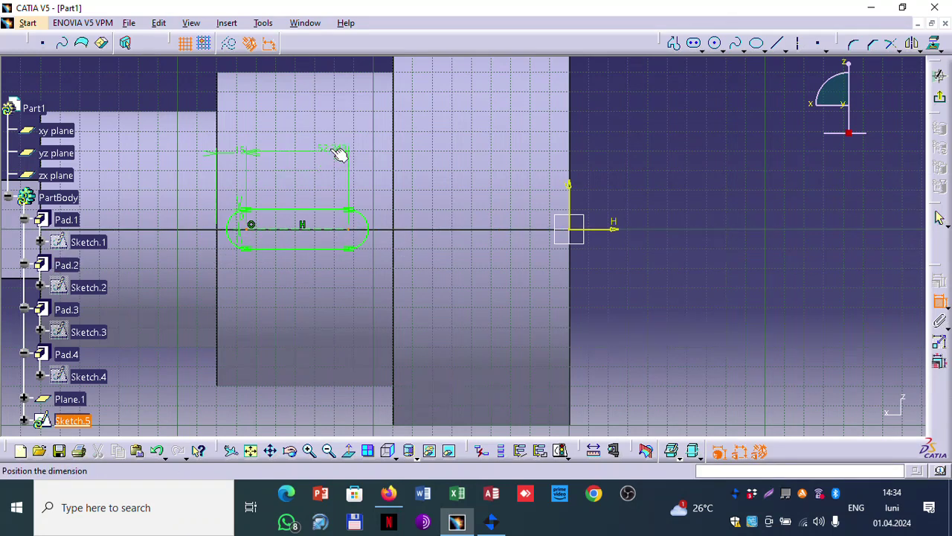
{"action": "left_click", "coordinate": [326, 154]}
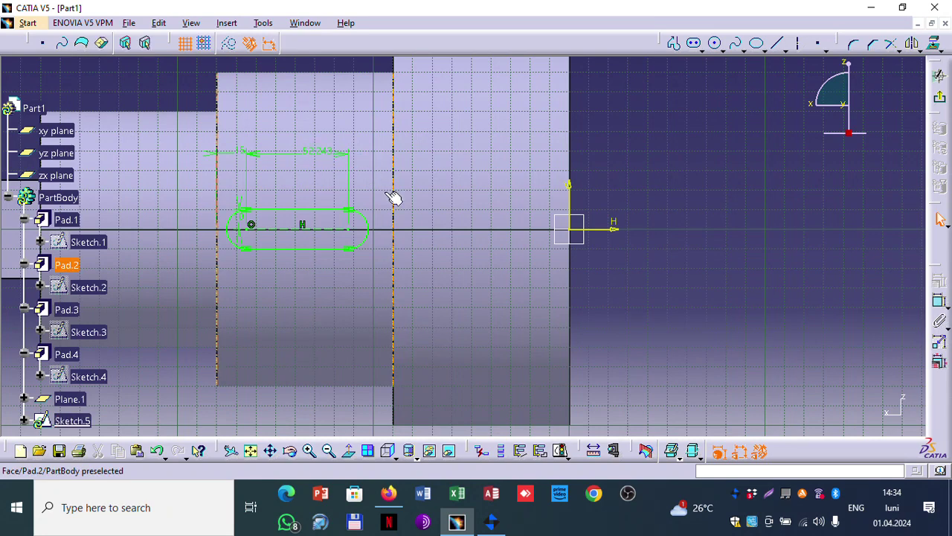
{"action": "left_click", "coordinate": [323, 152]}
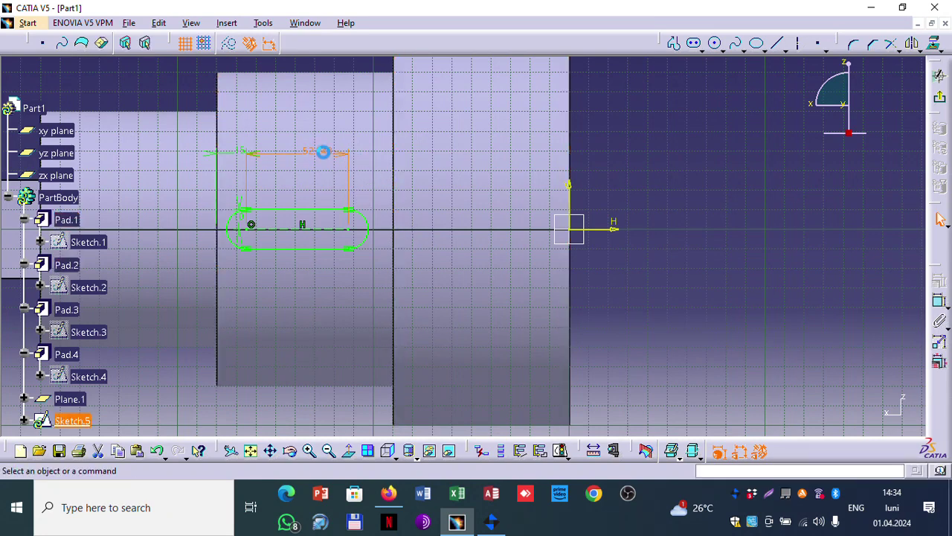
{"action": "double_click", "coordinate": [323, 152]}
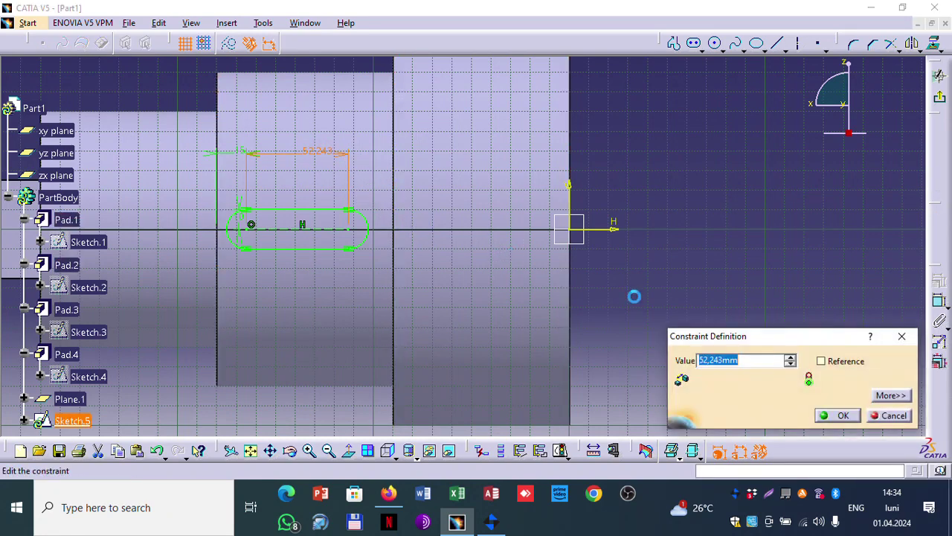
{"action": "left_click", "coordinate": [843, 416]}
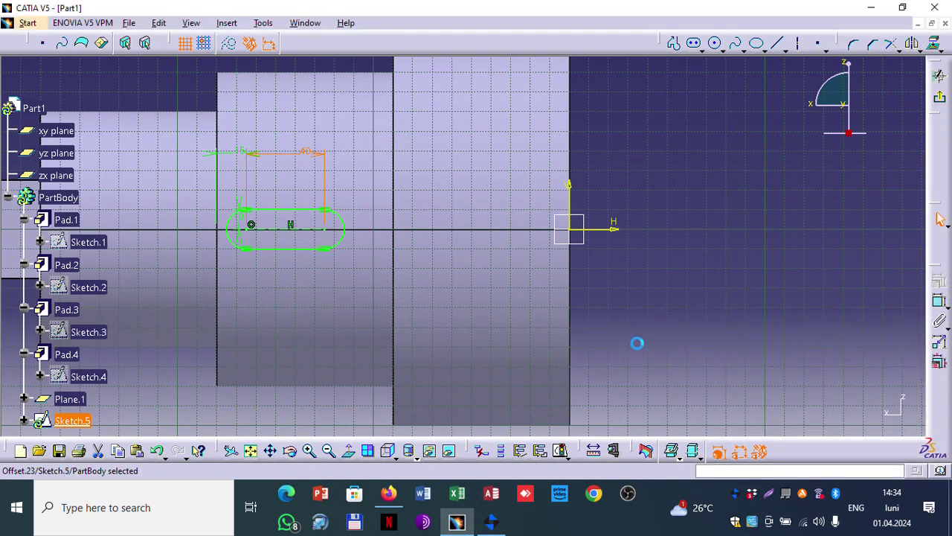
- Set the distance from the middle cylinder's edge to the elongated hole's first center to 25 mm
{"action": "double_click", "coordinate": [230, 153]}
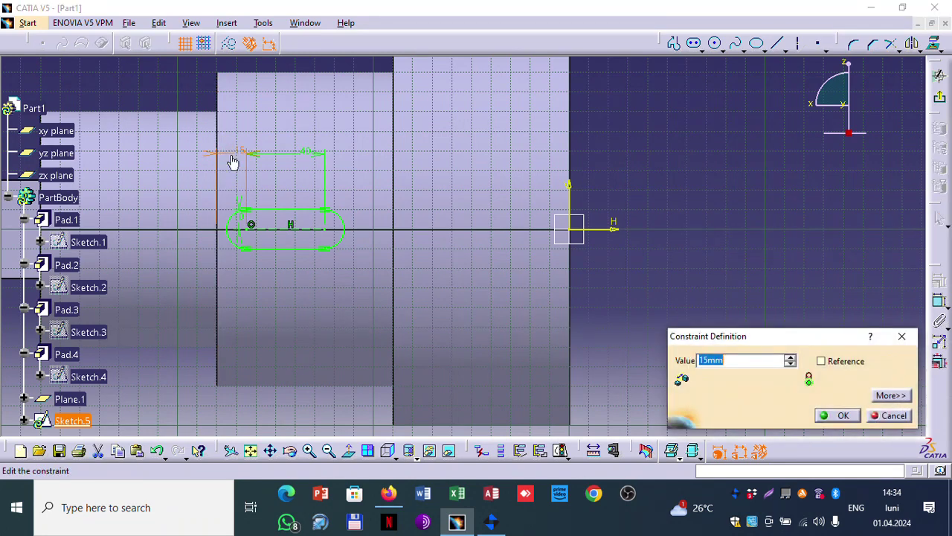
{"action": "type", "text": "25"}
{"action": "key", "text": "Return"}
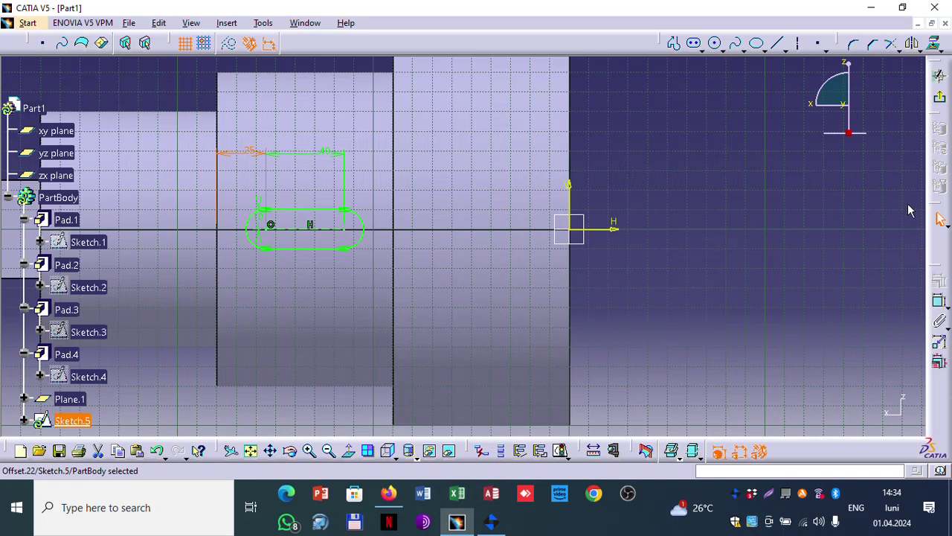
- Exit the sketch and cut the elongated hole into the middle cylinder as a pocket, previewing a 40 mm depth before choosing a shallower one
{"action": "left_click", "coordinate": [938, 75]}
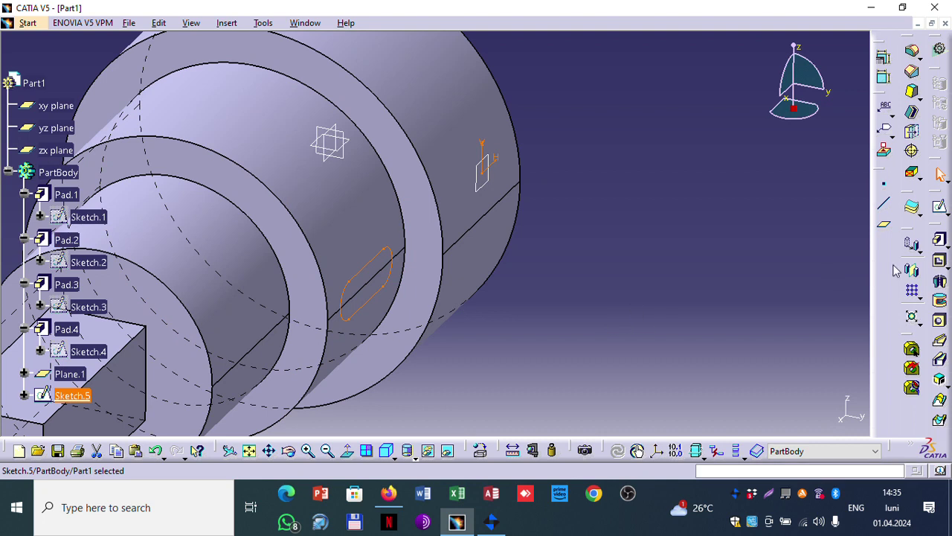
{"action": "left_click", "coordinate": [939, 262]}
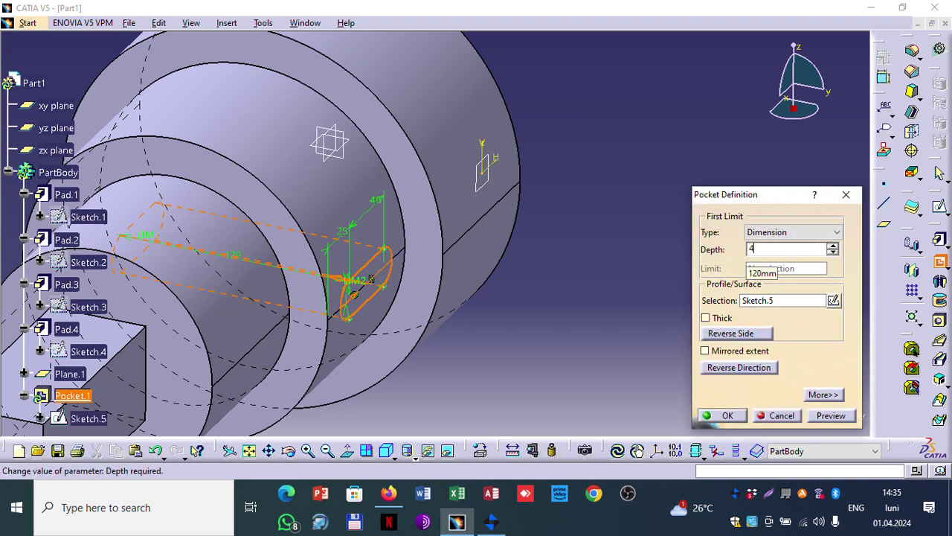
{"action": "left_click", "coordinate": [845, 419]}
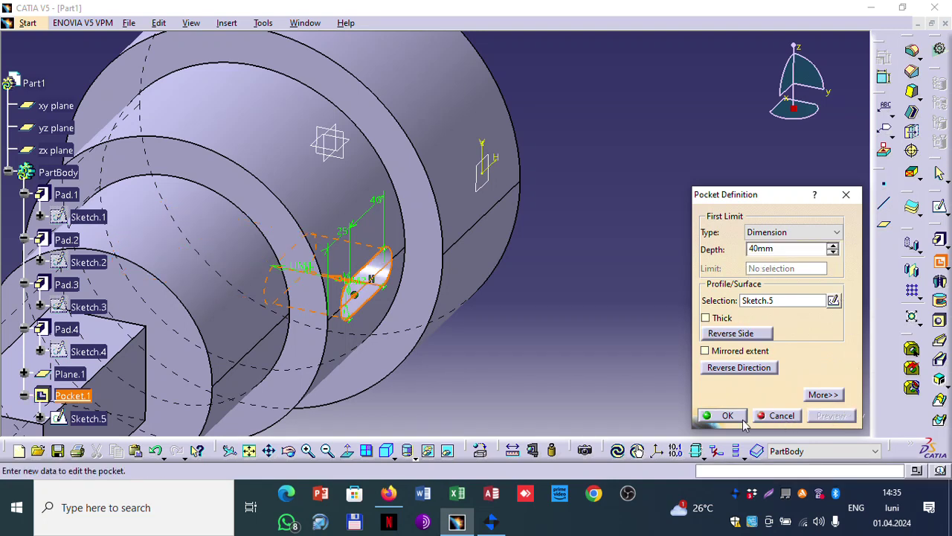
{"action": "double_click", "coordinate": [777, 248]}
{"action": "left_click", "coordinate": [733, 415]}
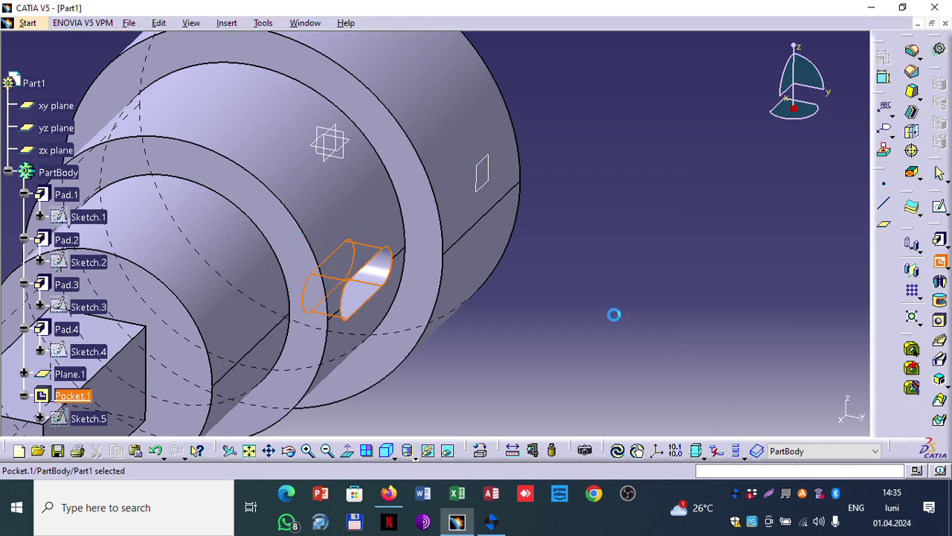
{"action": "middle_click_drag", "start_coordinate": [603, 270], "coordinate": [342, 223]}
{"action": "middle_click_drag", "start_coordinate": [308, 86], "coordinate": [691, 144]}
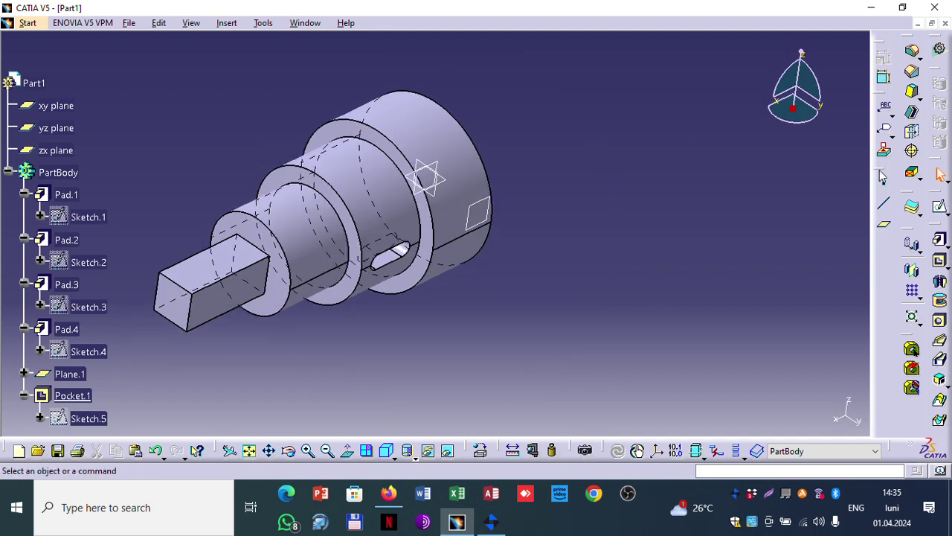
- Try docking the Reference Elements (Extended) toolbar elsewhere, review the list of available toolbars, and return the toolbar to its original place
{"action": "left_click_drag", "start_coordinate": [630, 165], "coordinate": [634, 170]}
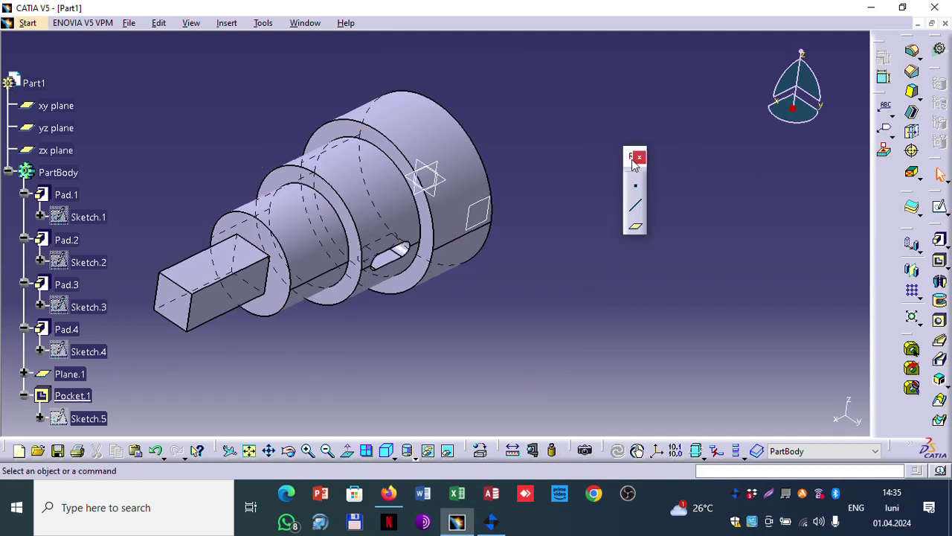
{"action": "left_click_drag", "start_coordinate": [483, 26], "coordinate": [498, 24]}
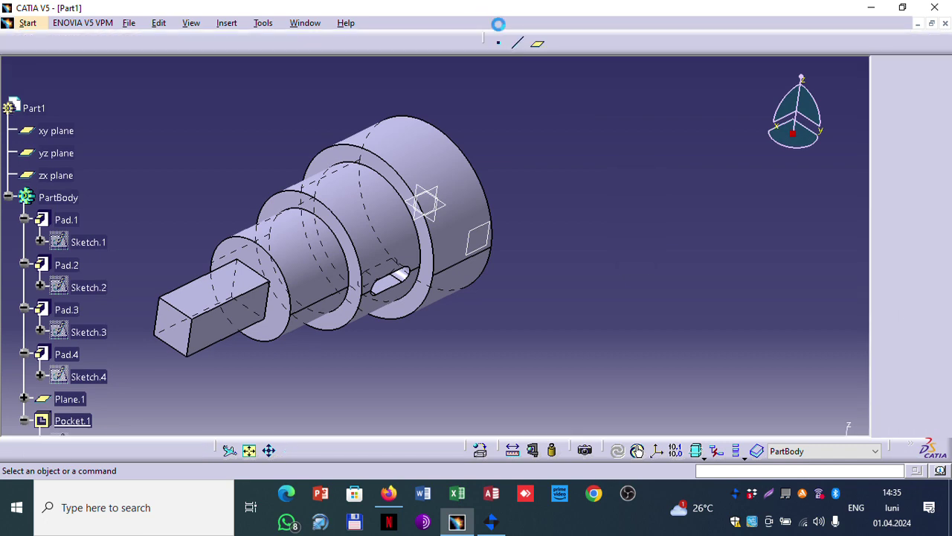
{"action": "right_click", "coordinate": [627, 41]}
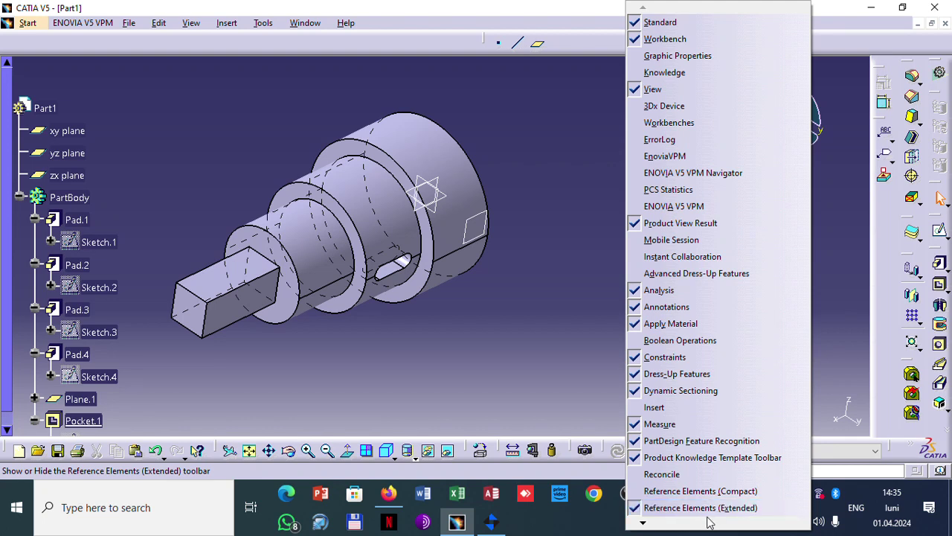
{"action": "left_click", "coordinate": [699, 491]}
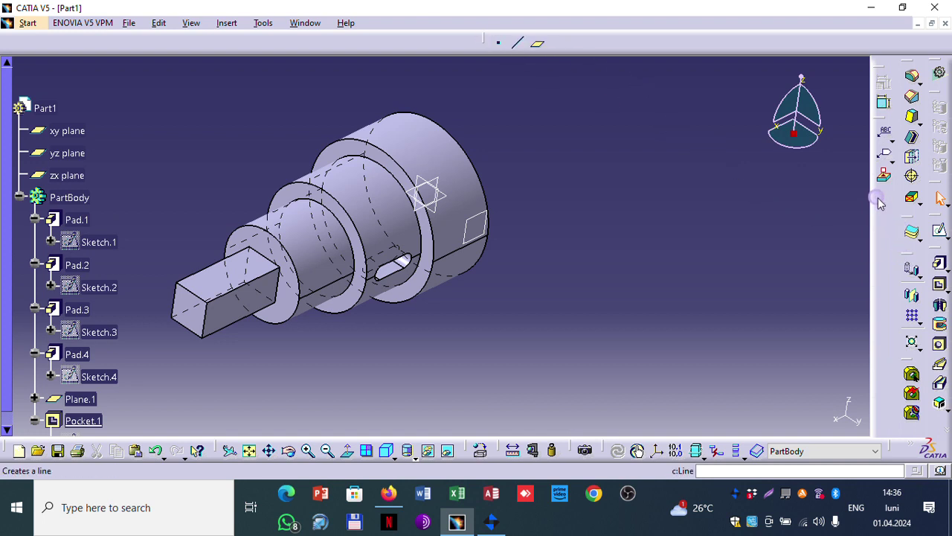
{"action": "left_click_drag", "start_coordinate": [879, 203], "coordinate": [880, 208]}
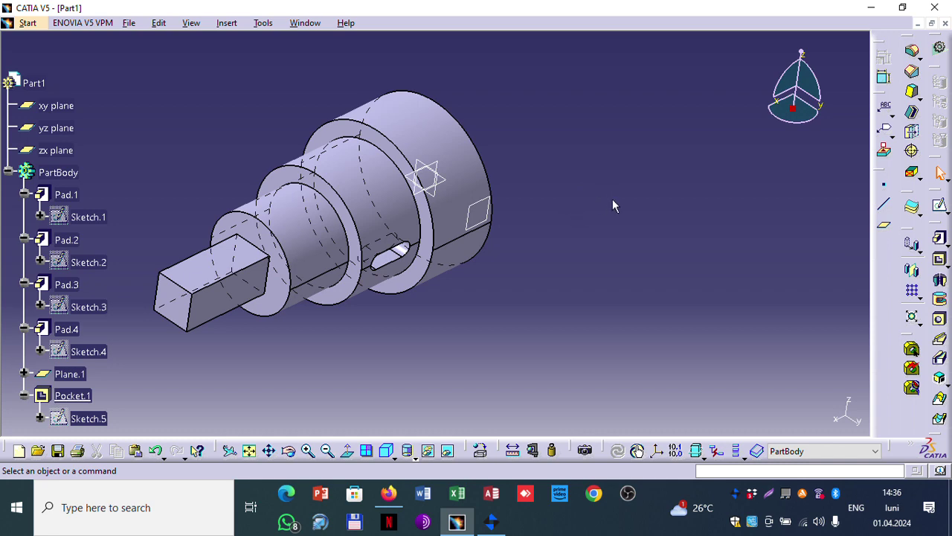
- Create a Drafting document of the part on an ISO A2 sheet at 1:1 scale with the all-views automatic layout
{"action": "left_click", "coordinate": [26, 24]}
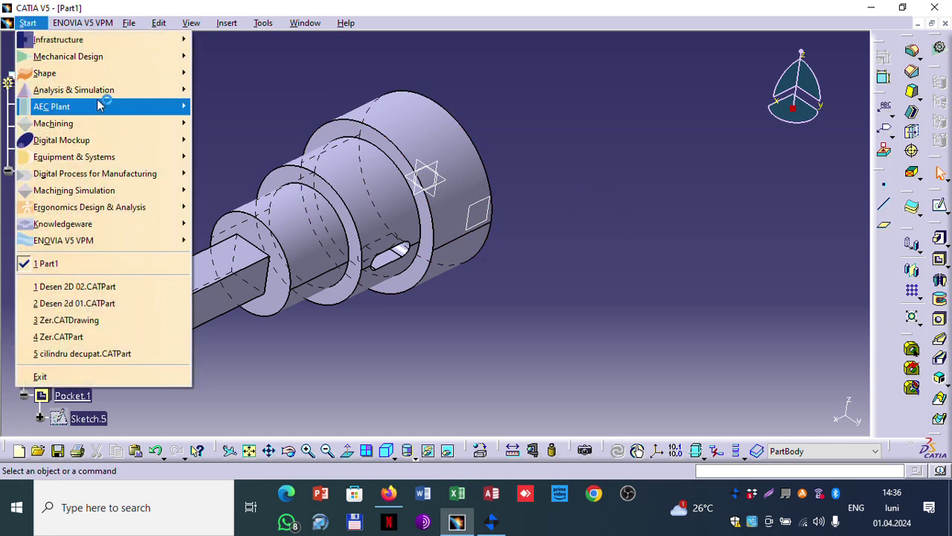
{"action": "mouse_move", "coordinate": [117, 82]}
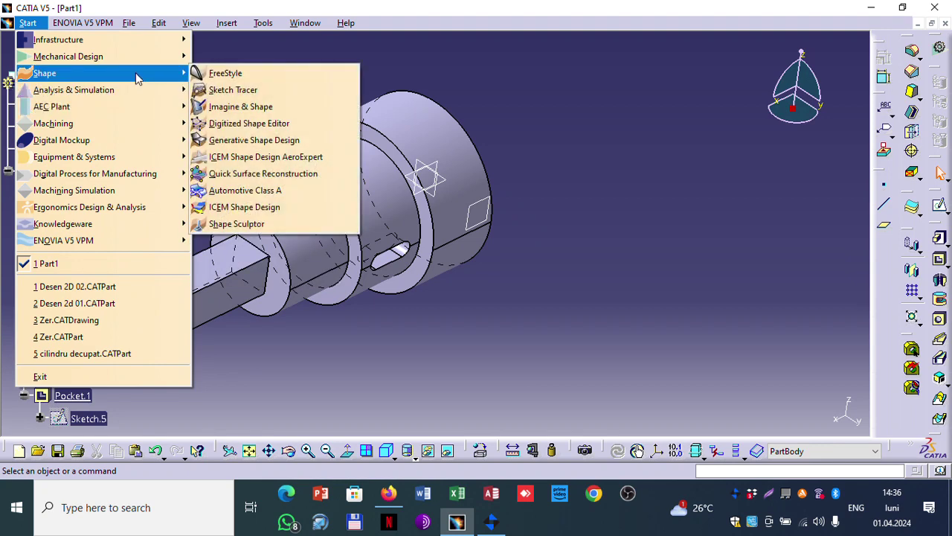
{"action": "mouse_move", "coordinate": [141, 62]}
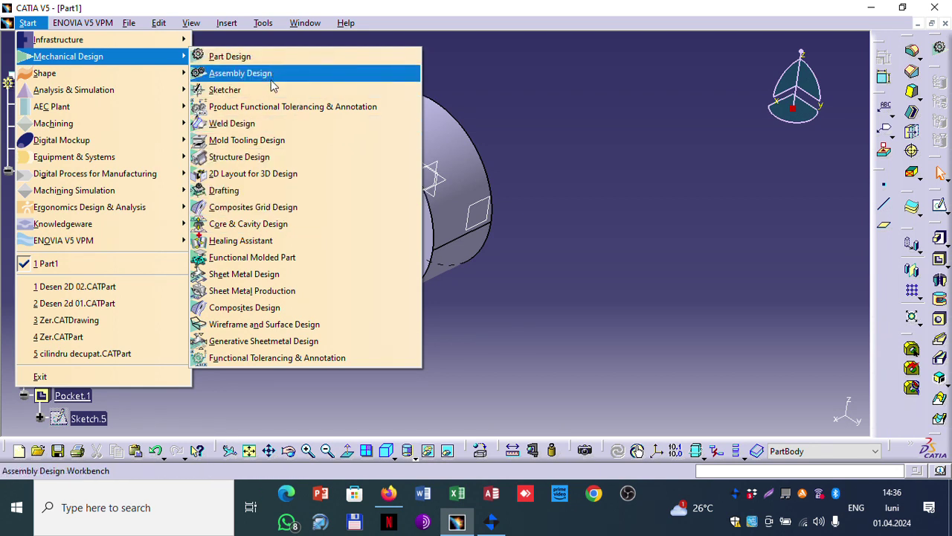
{"action": "left_click", "coordinate": [266, 193]}
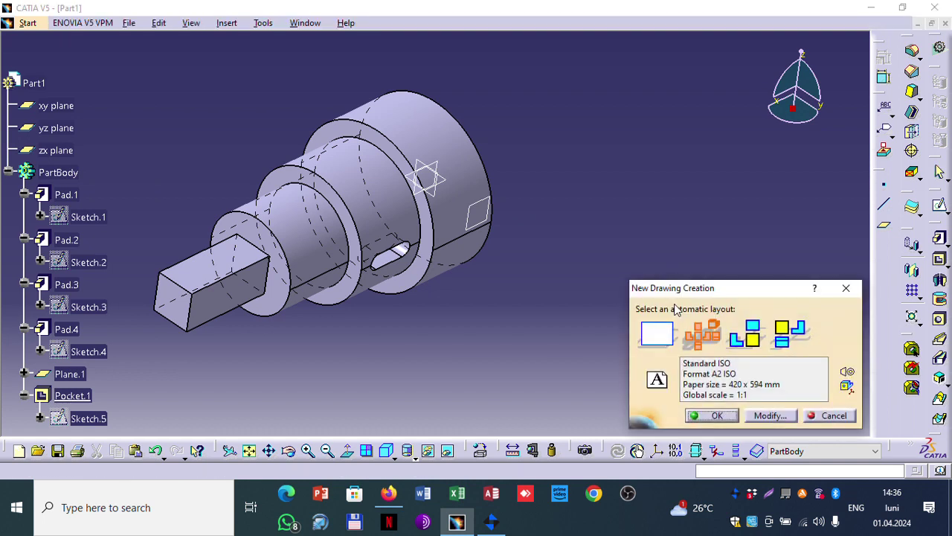
{"action": "left_click", "coordinate": [698, 334]}
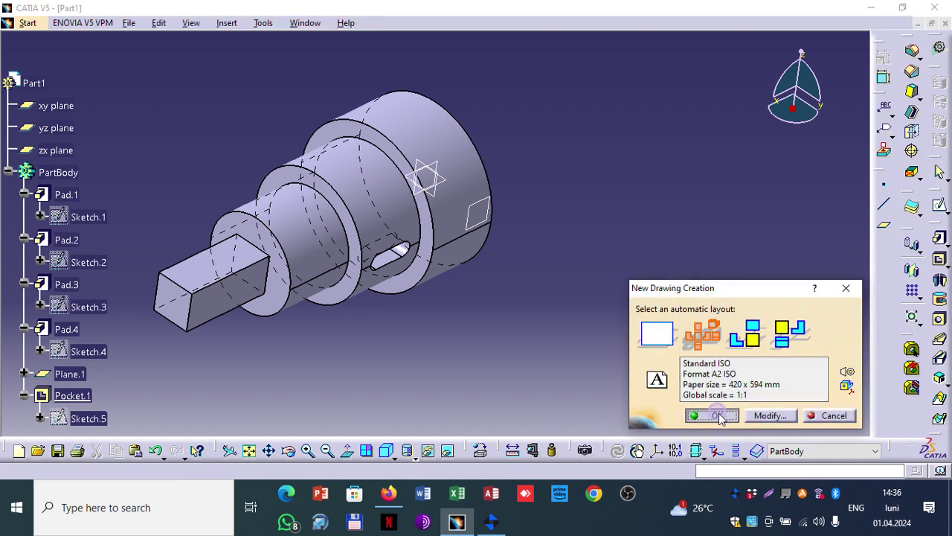
{"action": "left_click", "coordinate": [716, 414]}
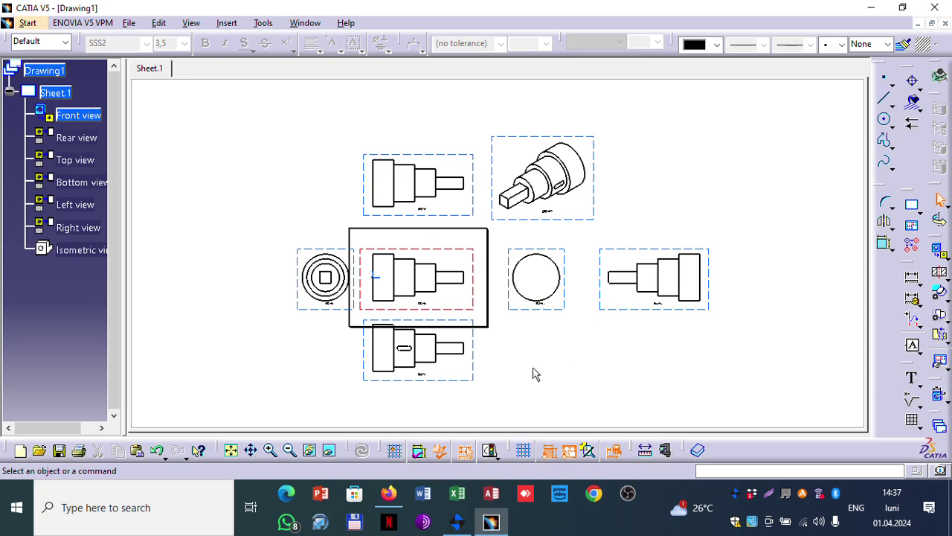
- Activate the top view and create an offset section view along the shaft's axis, placing the section below the top view
{"action": "left_click", "coordinate": [473, 360]}
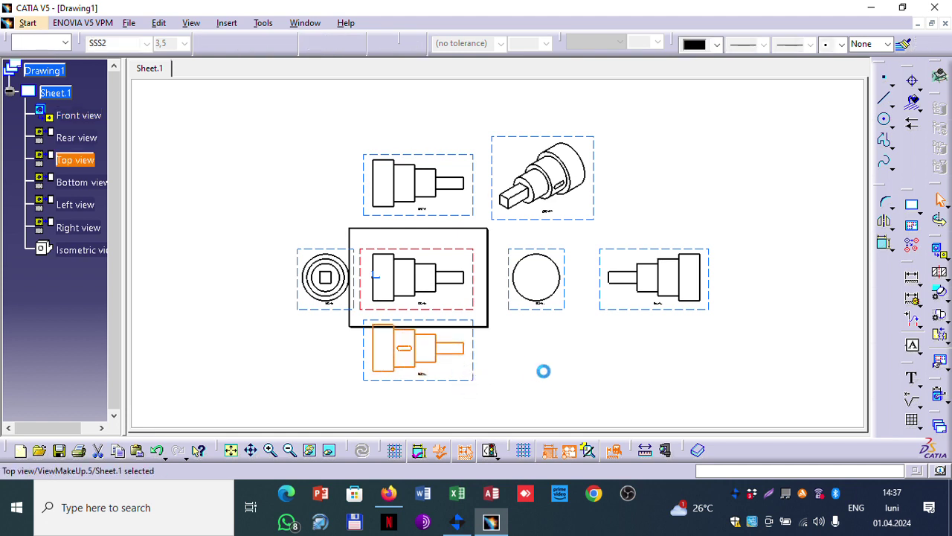
{"action": "left_click", "coordinate": [227, 22]}
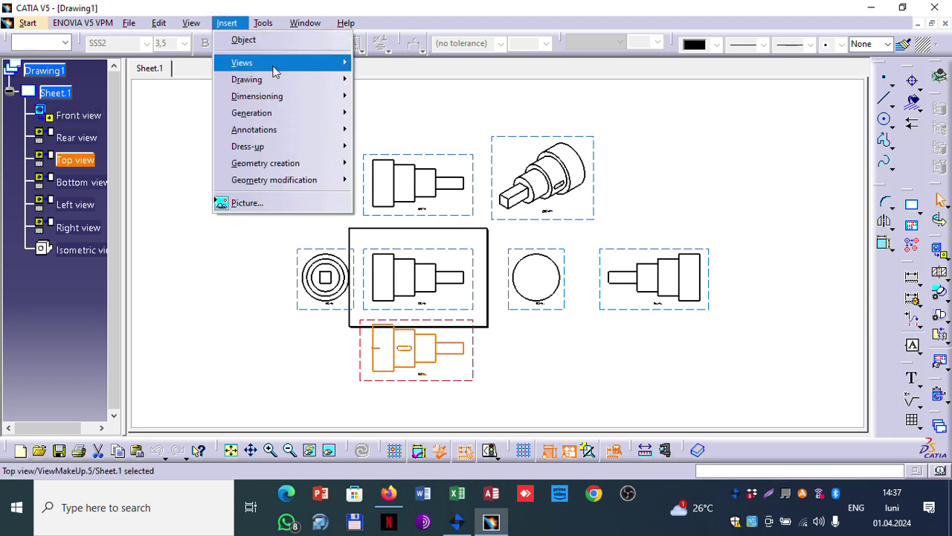
{"action": "mouse_move", "coordinate": [293, 67]}
{"action": "mouse_move", "coordinate": [417, 86]}
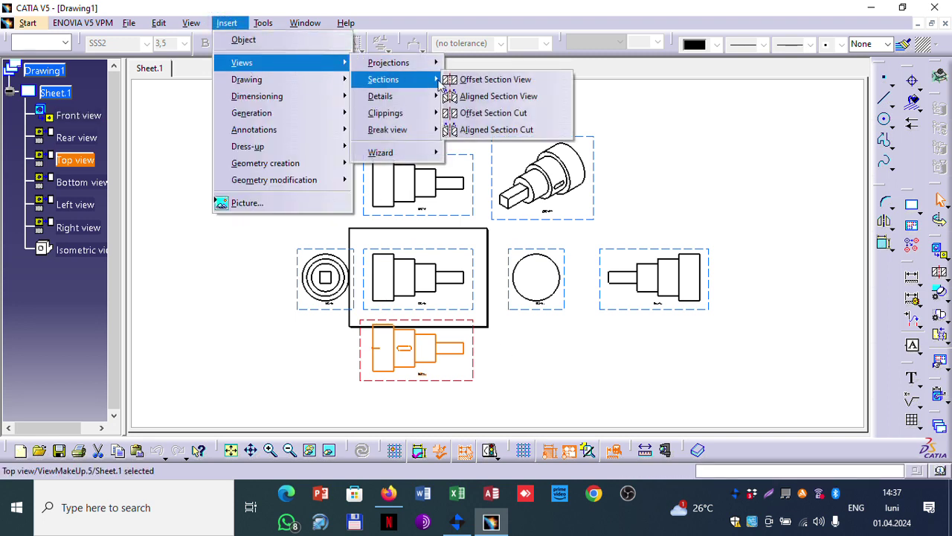
{"action": "left_click", "coordinate": [518, 79]}
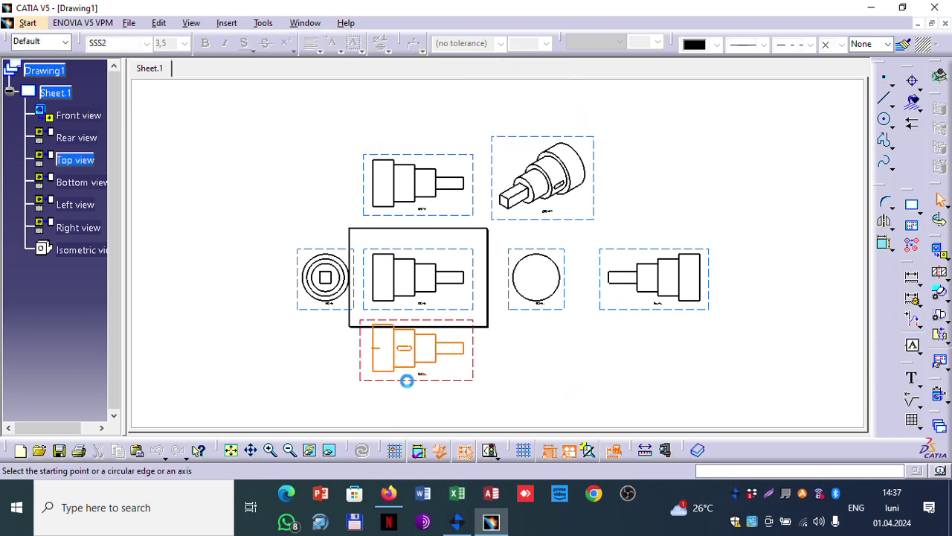
{"action": "left_click", "coordinate": [377, 347]}
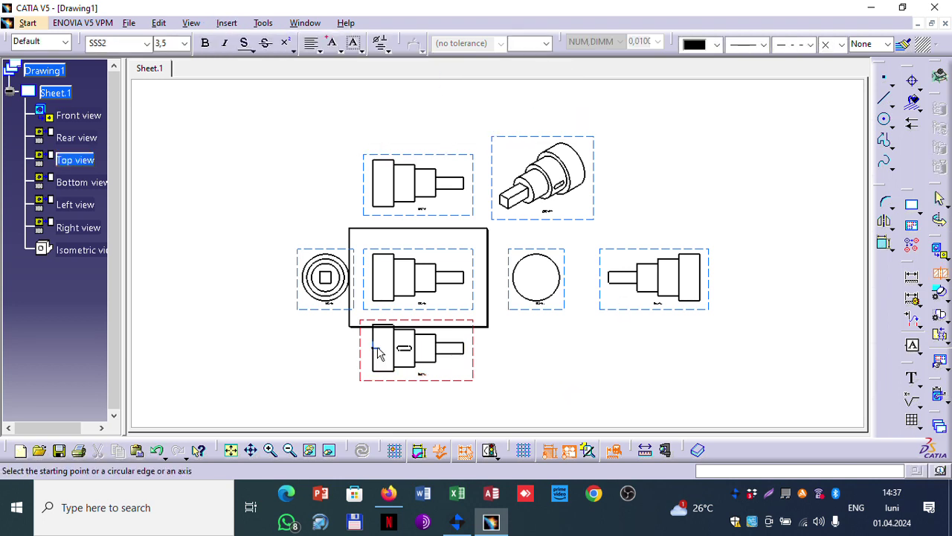
{"action": "left_click", "coordinate": [358, 348]}
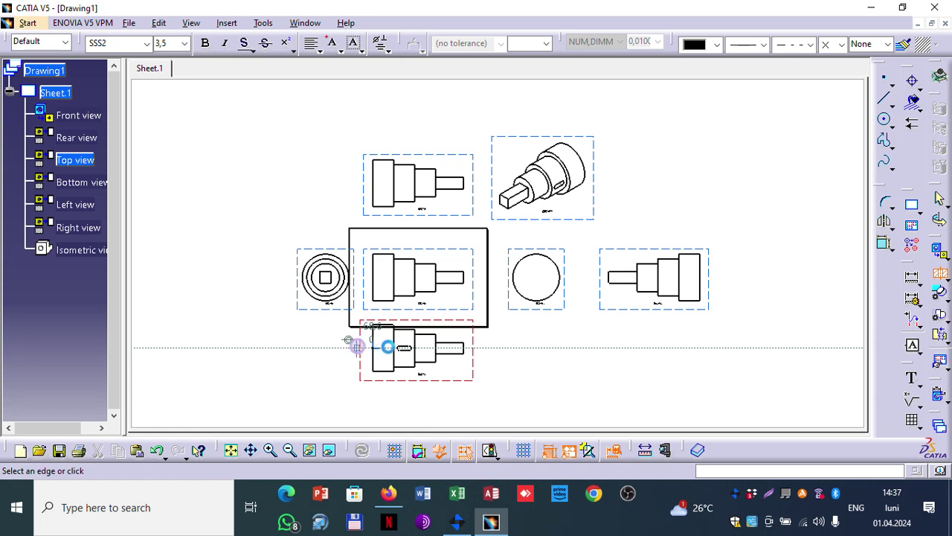
{"action": "double_click", "coordinate": [474, 348]}
{"action": "middle_click_drag", "start_coordinate": [500, 344], "coordinate": [491, 217]}
{"action": "left_click", "coordinate": [433, 321]}
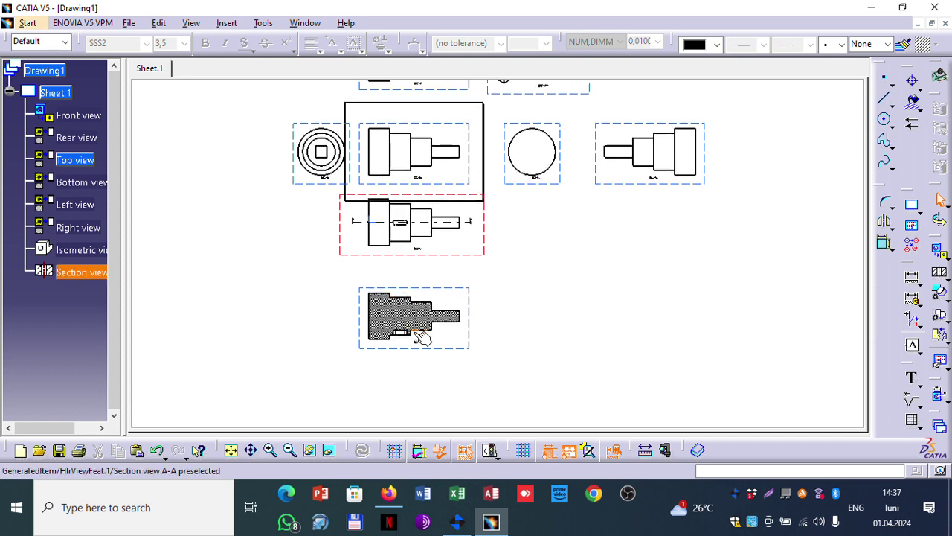
- Examine the hatched section view up close, including the pocket profile and the view label
{"action": "middle_click", "coordinate": [421, 337]}
{"action": "scroll", "coordinate": [385, 263], "scroll_direction": "up", "scroll_amount": 5}
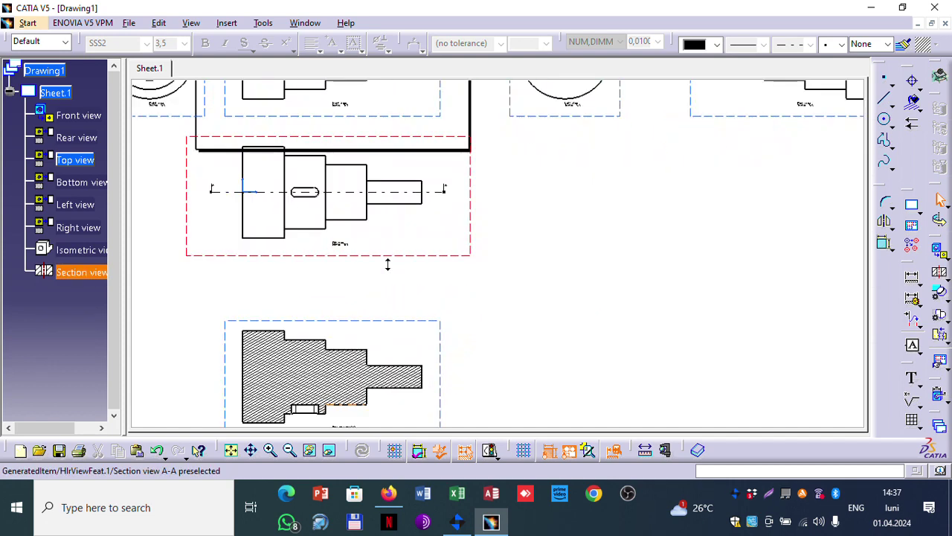
{"action": "middle_click_drag", "start_coordinate": [333, 310], "coordinate": [408, 129]}
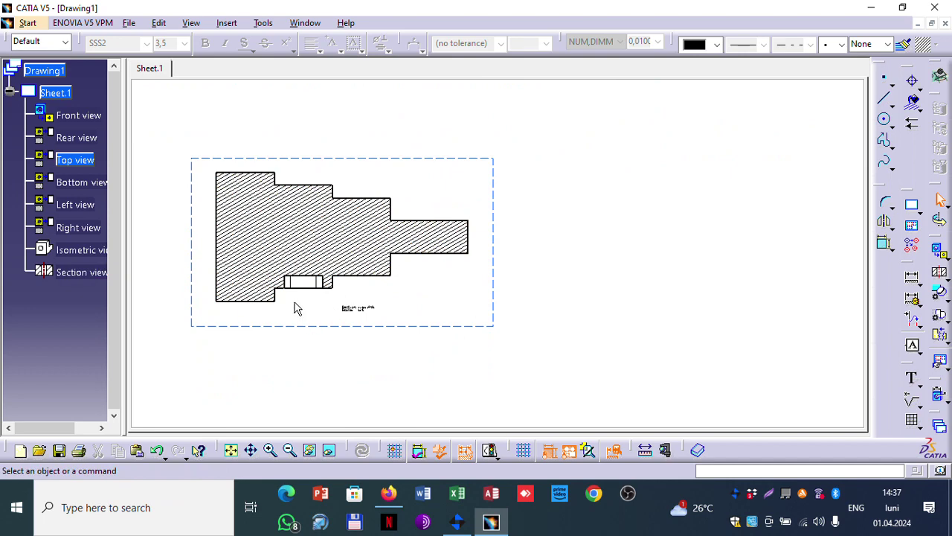
{"action": "middle_click_drag", "start_coordinate": [310, 312], "coordinate": [295, 233], "text": "ctrl"}
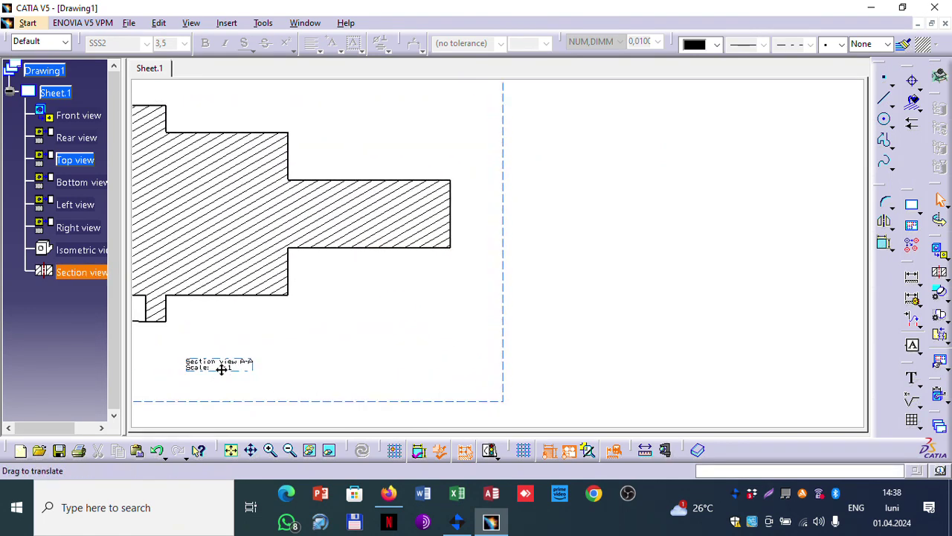
{"action": "middle_click_drag", "start_coordinate": [221, 369], "coordinate": [470, 287]}
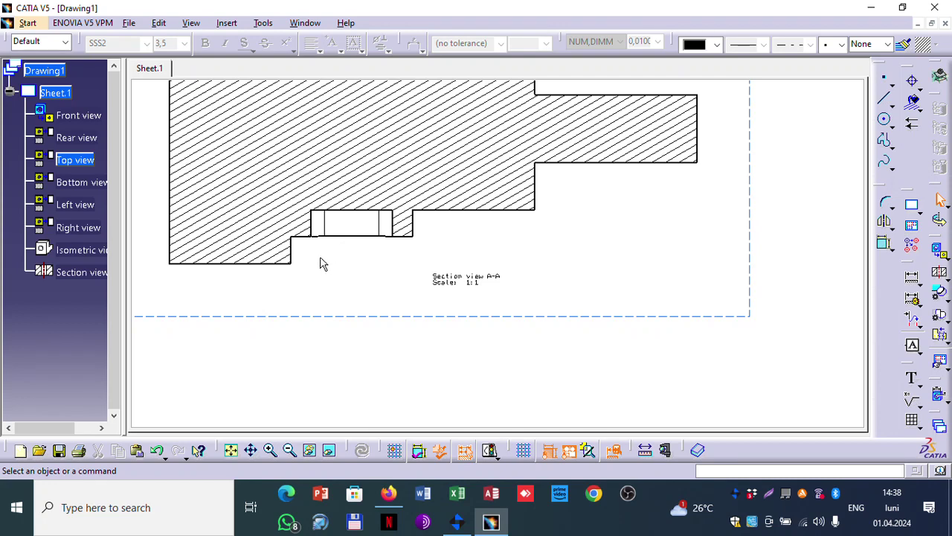
{"action": "mouse_move", "coordinate": [321, 263]}
{"action": "middle_mouse_down"}
{"action": "mouse_move", "coordinate": [343, 298]}
{"action": "mouse_move", "coordinate": [340, 334]}
{"action": "middle_mouse_up"}
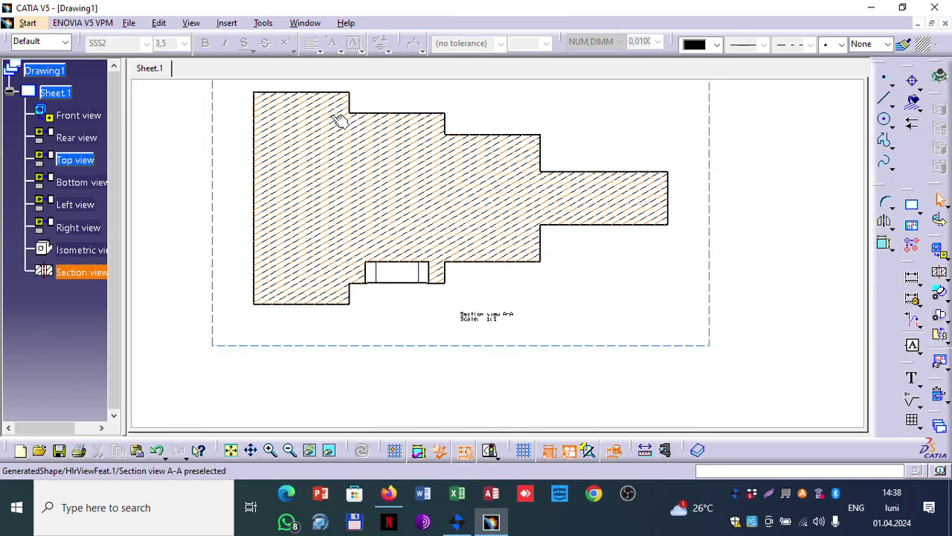
- Start saving all open documents and proceed with the unsaved part and drawing
{"action": "left_click", "coordinate": [27, 22]}
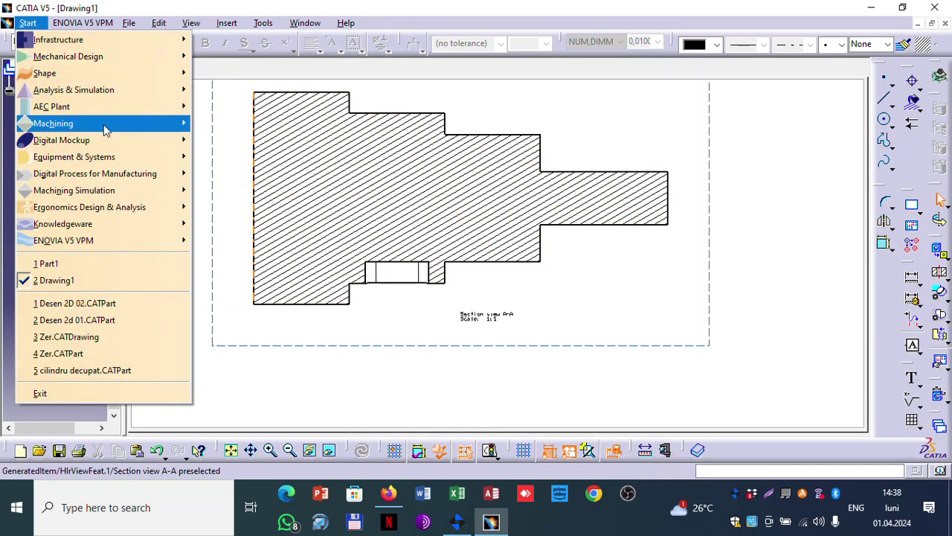
{"action": "mouse_move", "coordinate": [129, 24]}
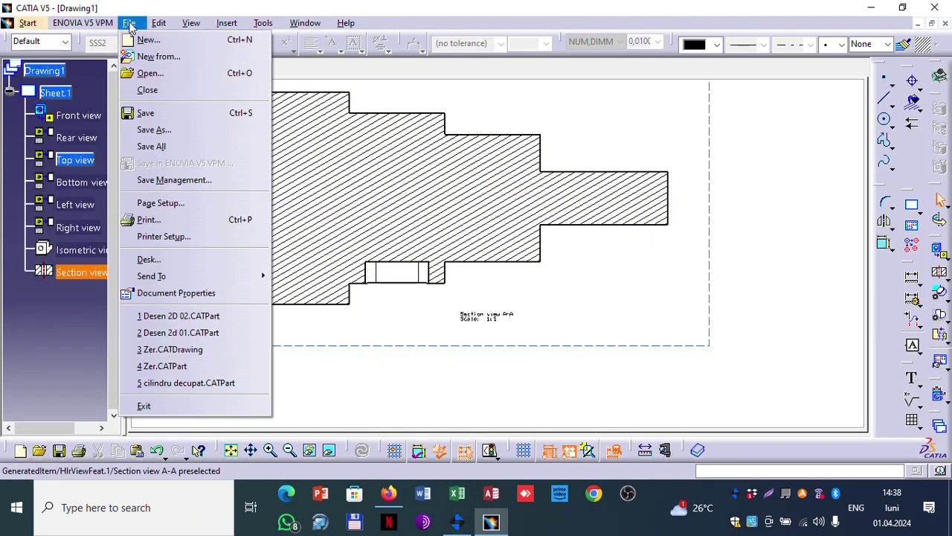
{"action": "left_click", "coordinate": [170, 148]}
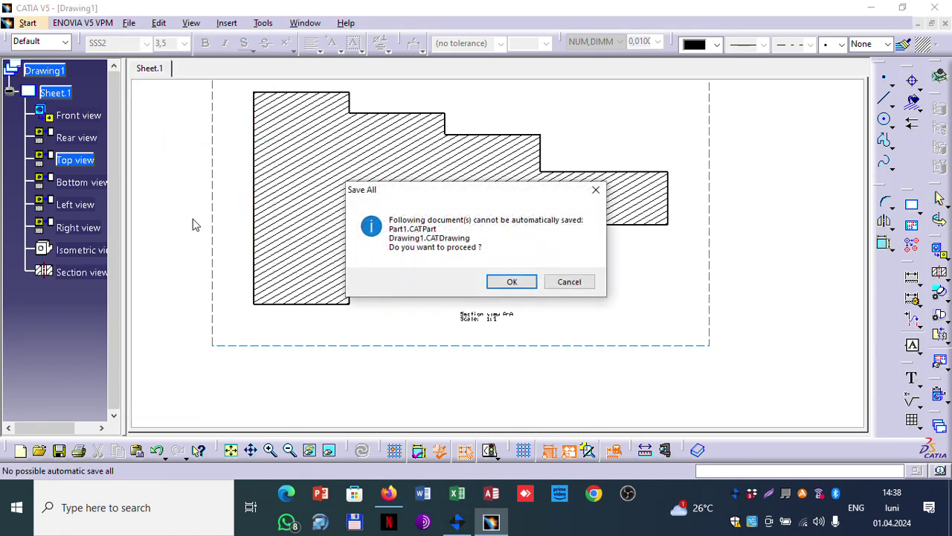
{"action": "left_click", "coordinate": [512, 281]}
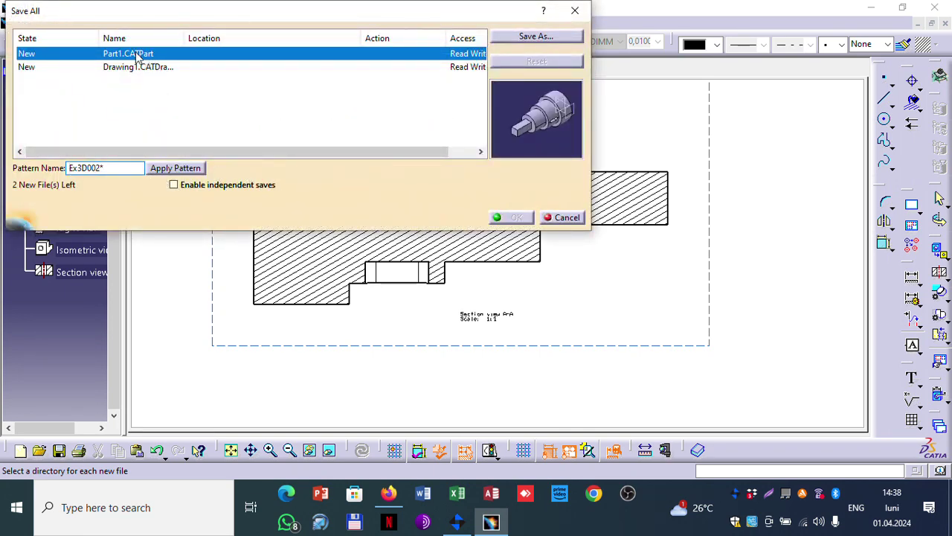
- Try to apply the naming pattern Arbore001* to the unsaved documents
{"action": "left_click_drag", "start_coordinate": [101, 168], "coordinate": [58, 168]}
{"action": "type", "text": "Arbore001*"}
{"action": "left_click", "coordinate": [175, 168]}
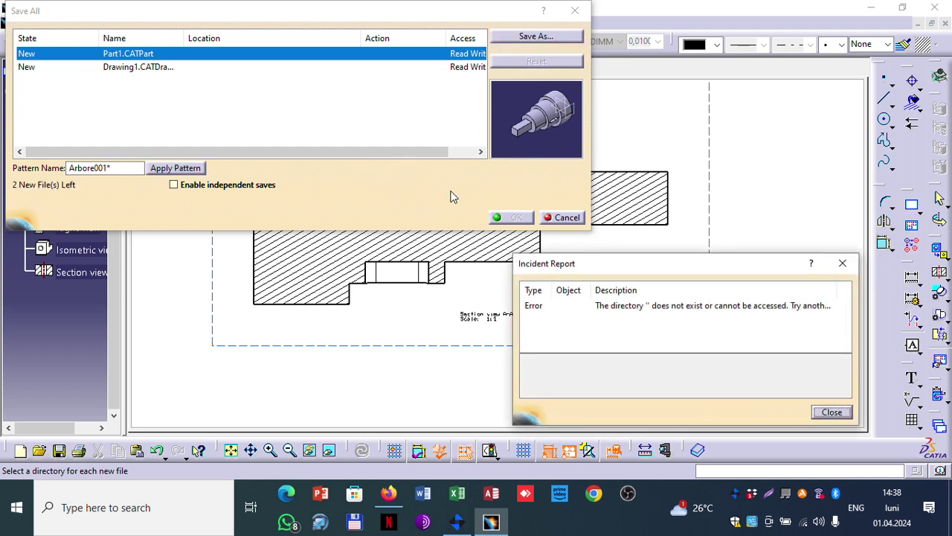
{"action": "left_click", "coordinate": [830, 411]}
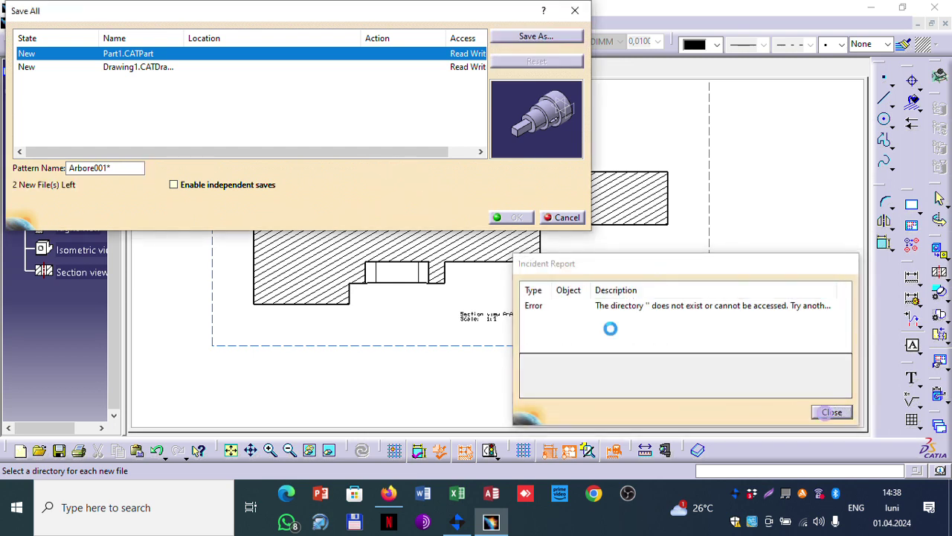
- Set the part to save as arbore 001.CATPart in Documents, declining to overwrite the existing Drawing1.CATDrawing
{"action": "left_click", "coordinate": [123, 54]}
{"action": "left_click", "coordinate": [534, 37]}
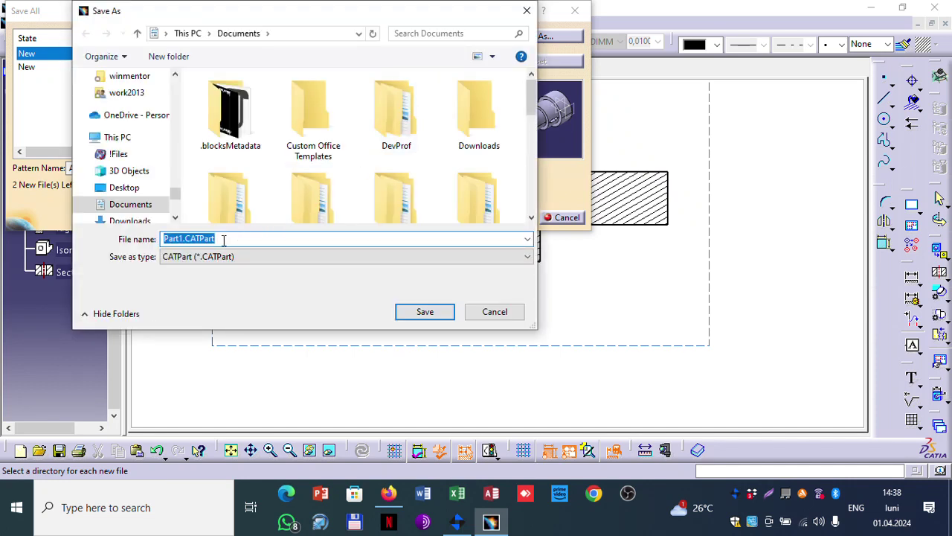
{"action": "double_click", "coordinate": [179, 240]}
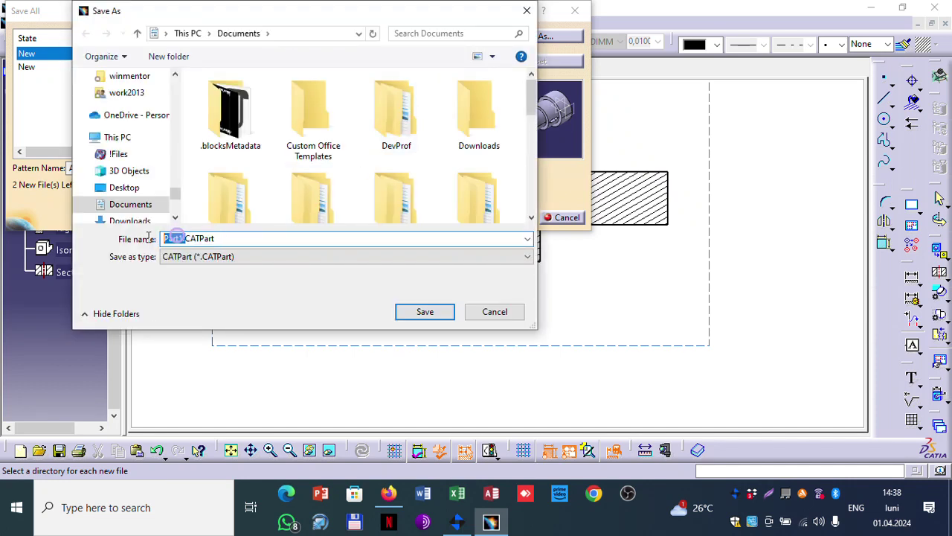
{"action": "key", "text": "BackSpace"}
{"action": "type", "text": "arb"}
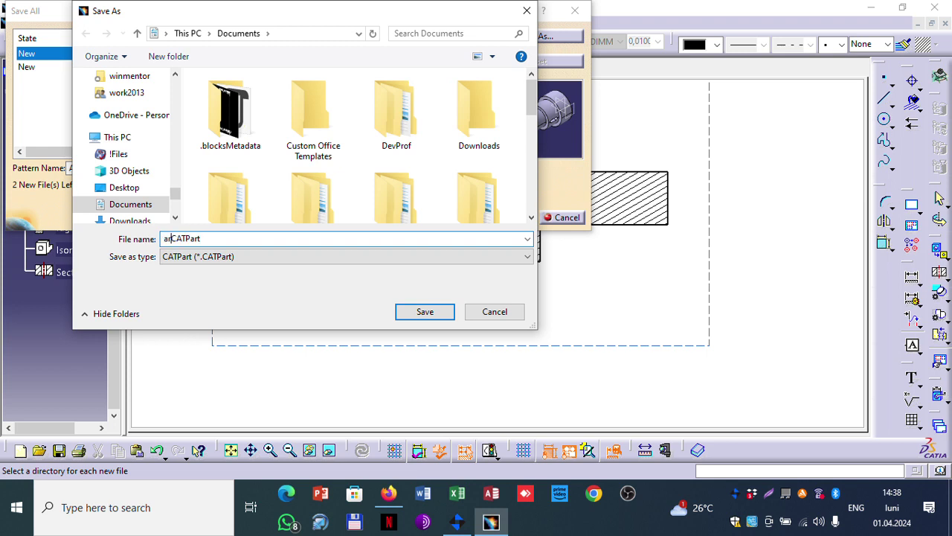
{"action": "type", "text": "ore 001."}
{"action": "left_click", "coordinate": [411, 318]}
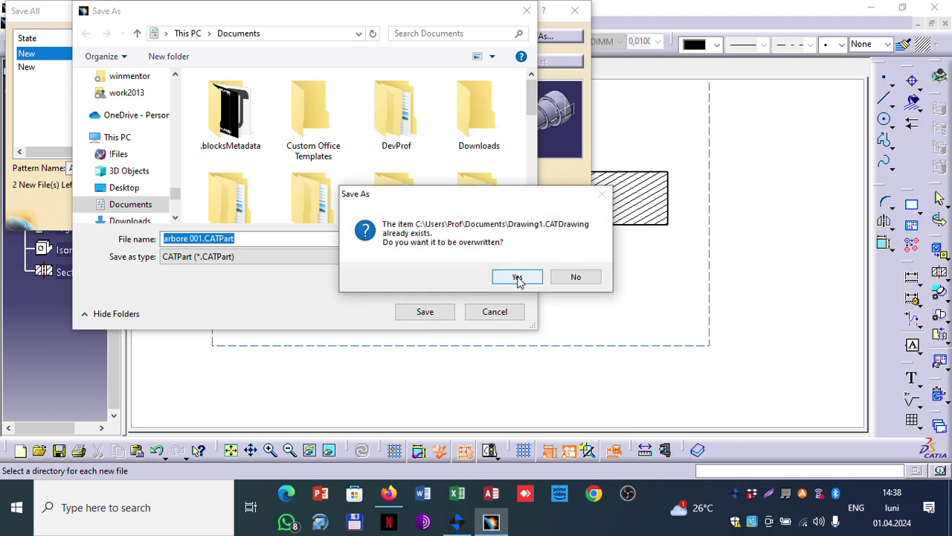
{"action": "left_click", "coordinate": [572, 277]}
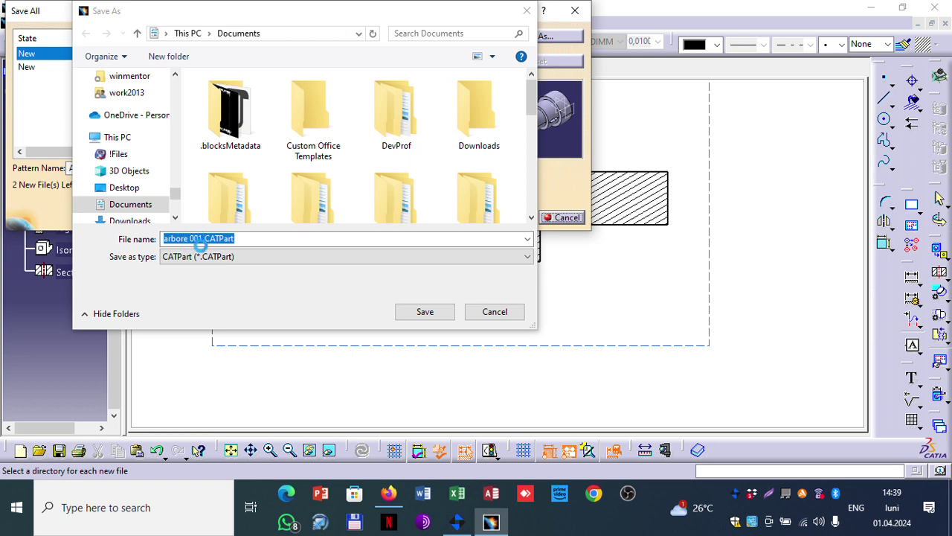
{"action": "key", "text": "Return"}
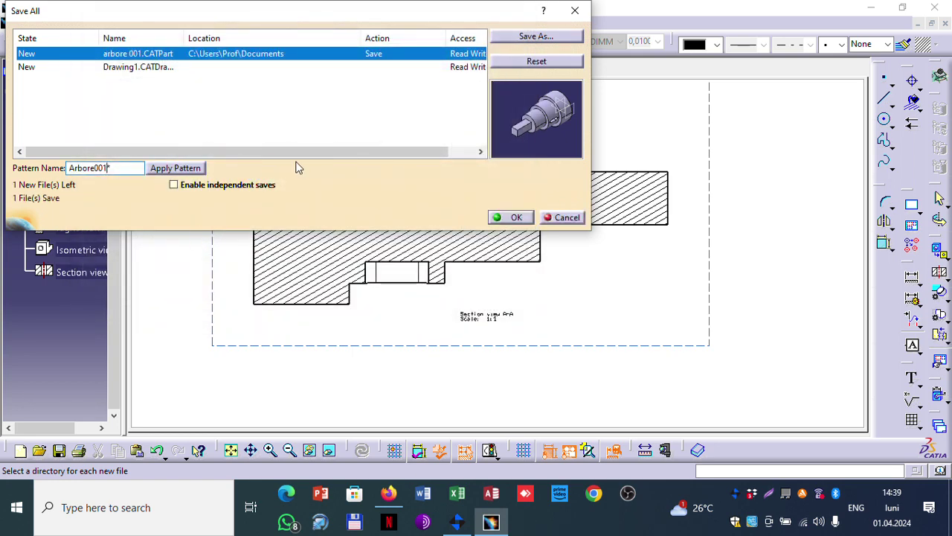
- Set the drawing to save as arbore 002.CATDrawing in Documents and save both documents
{"action": "left_click", "coordinate": [437, 67]}
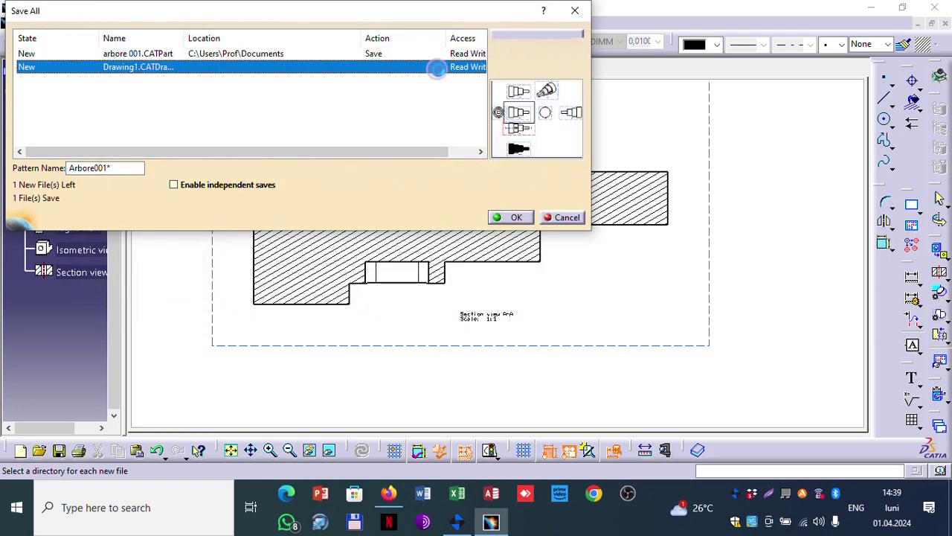
{"action": "left_click", "coordinate": [552, 37]}
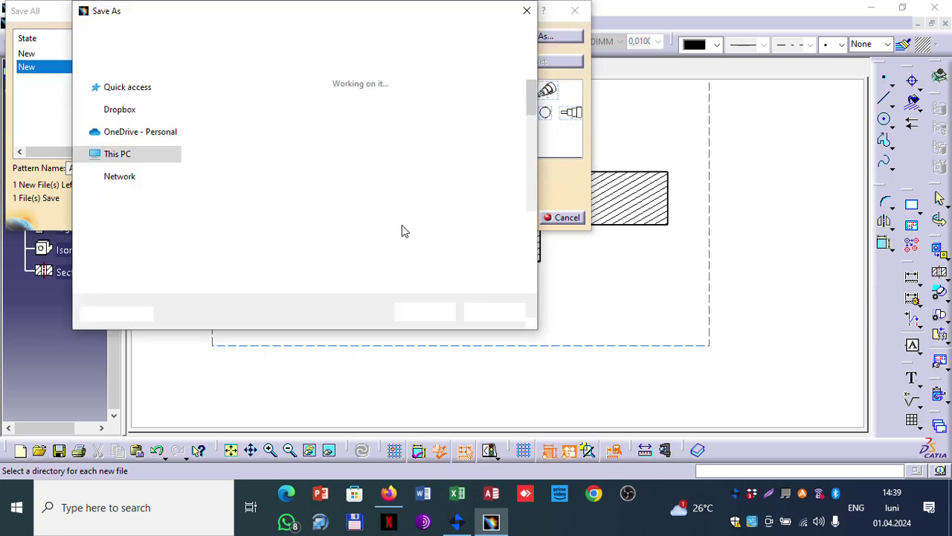
{"action": "left_click", "coordinate": [198, 238]}
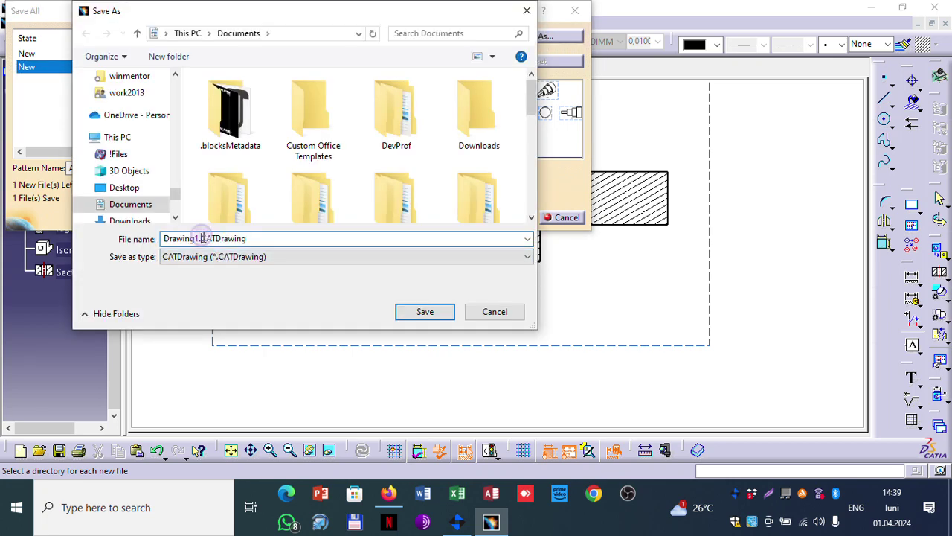
{"action": "left_click_drag", "start_coordinate": [198, 238], "coordinate": [125, 239]}
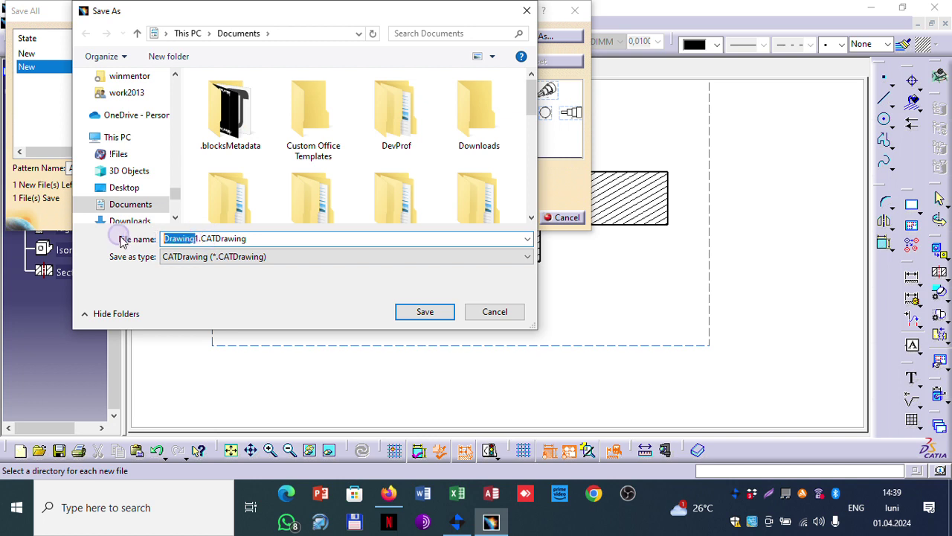
{"action": "type", "text": "arb"}
{"action": "type", "text": "ore 002"}
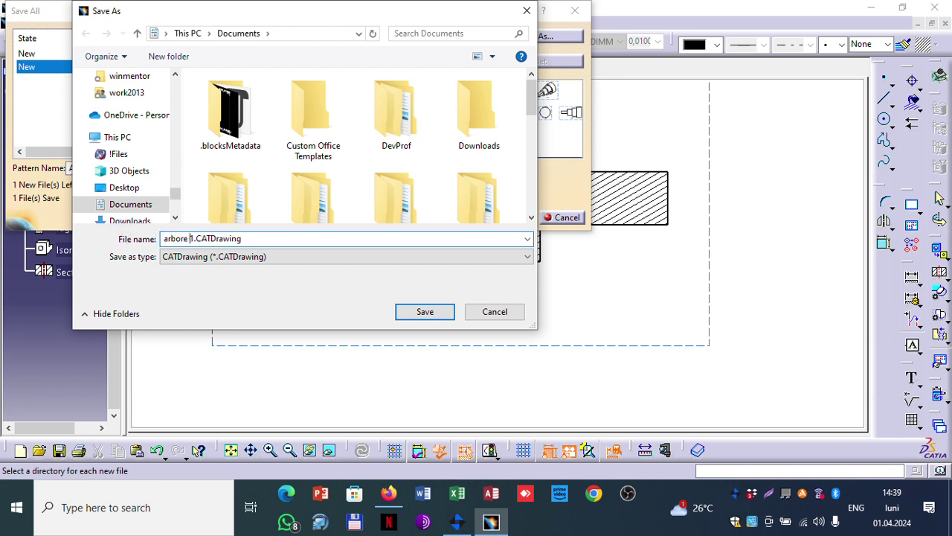
{"action": "key", "text": "Delete"}
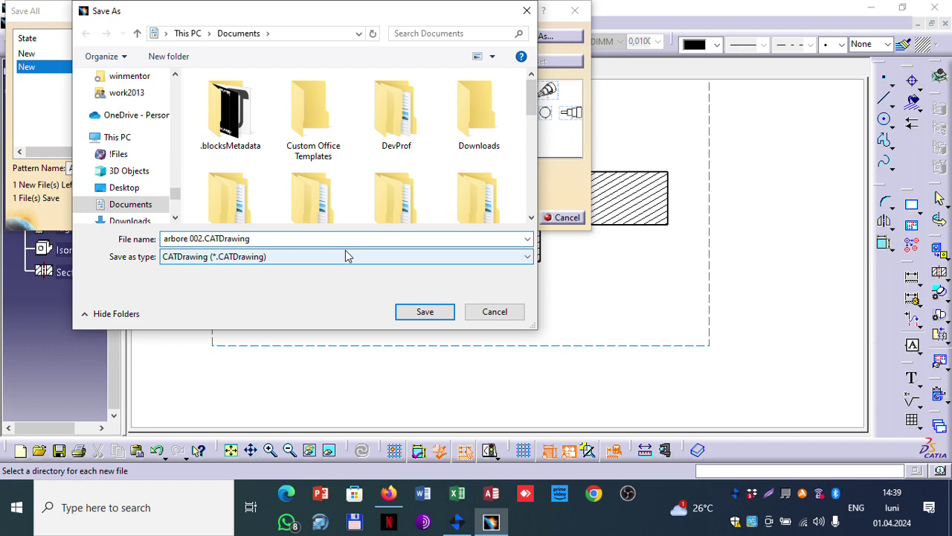
{"action": "left_click", "coordinate": [417, 312]}
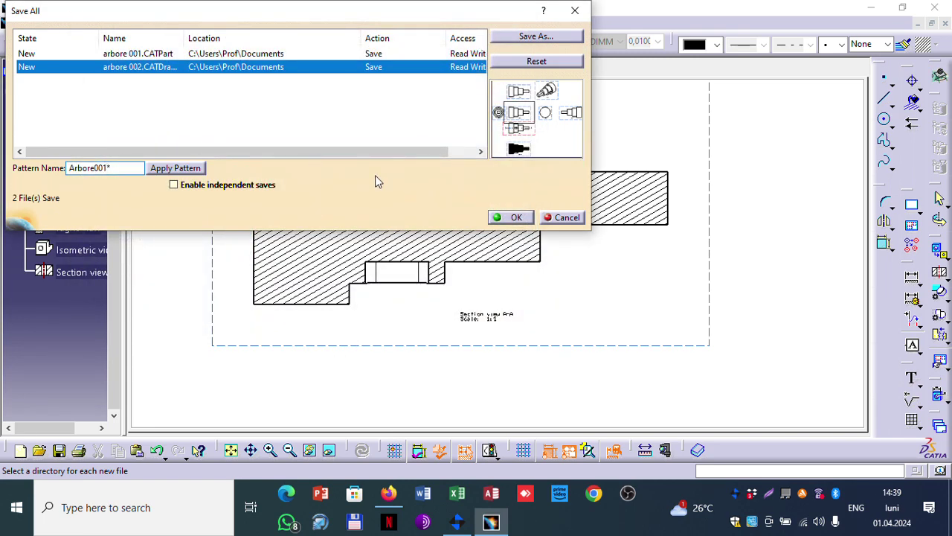
{"action": "left_click", "coordinate": [500, 218]}
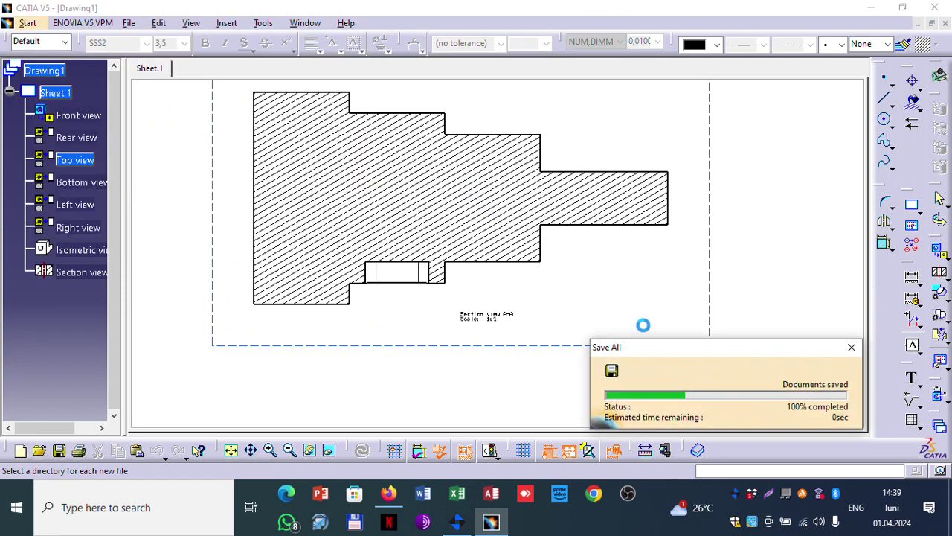
- Create a new part named Arbore 002 for sketching, with hybrid design enabled
{"action": "left_click", "coordinate": [30, 24]}
{"action": "mouse_move", "coordinate": [92, 60]}
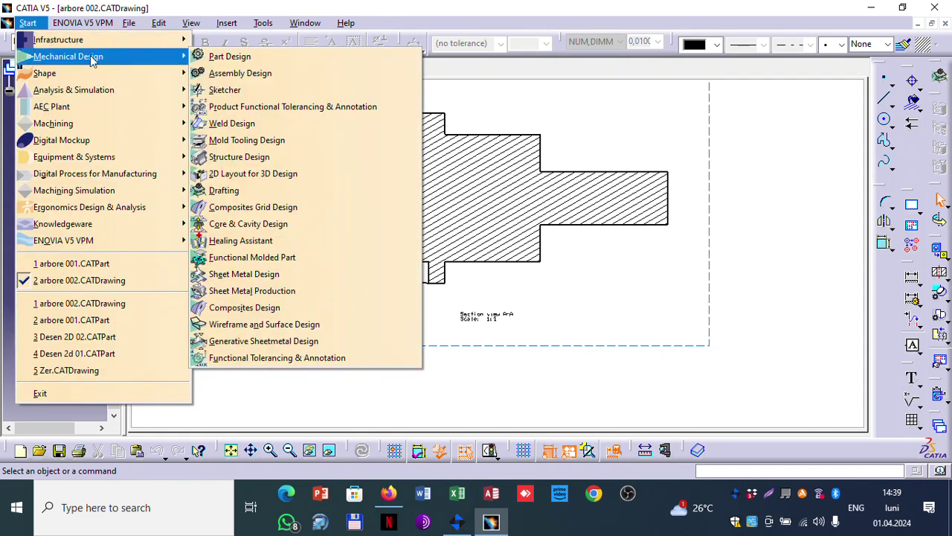
{"action": "left_click", "coordinate": [239, 90]}
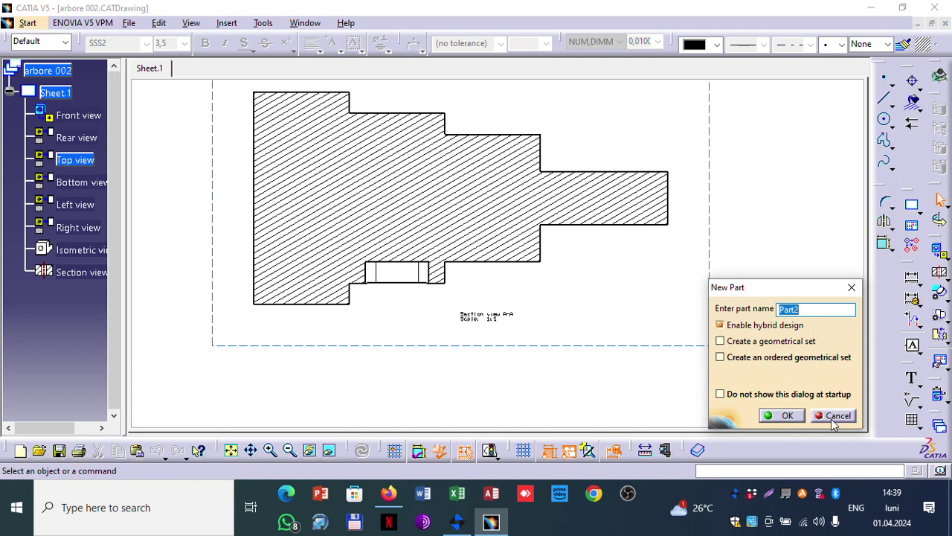
{"action": "type", "text": "Arbore 002"}
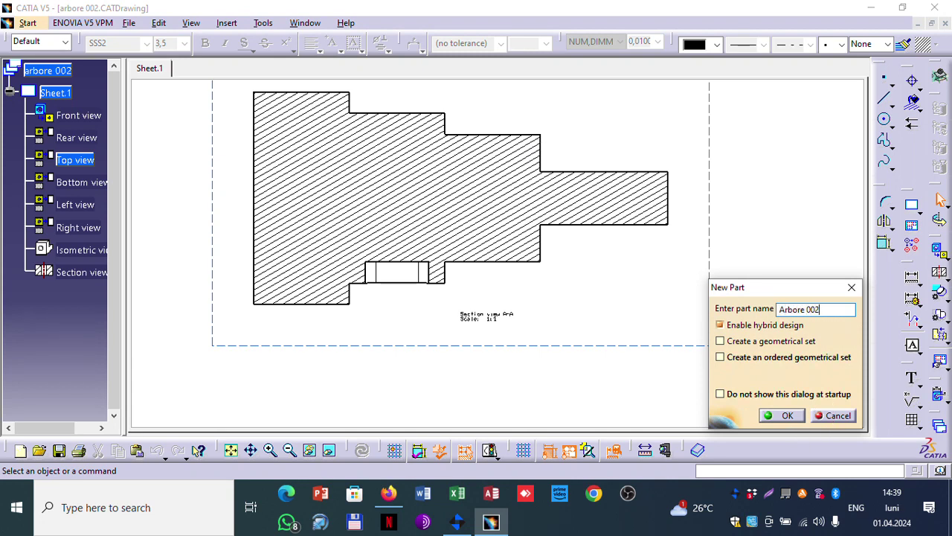
{"action": "left_click", "coordinate": [783, 415]}
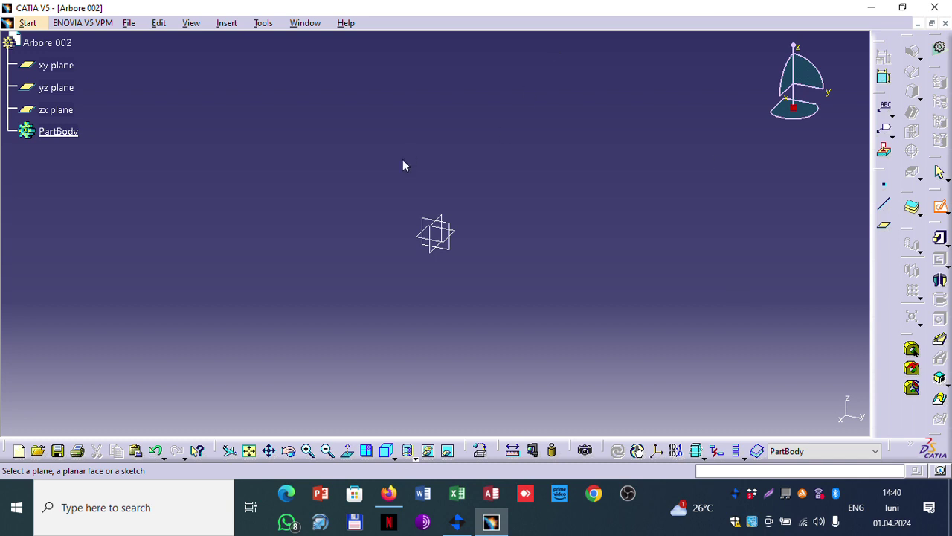
- Sketch a circle of radius 100 mm centred on the origin in the yz plane and leave the sketch
{"action": "left_click", "coordinate": [431, 225]}
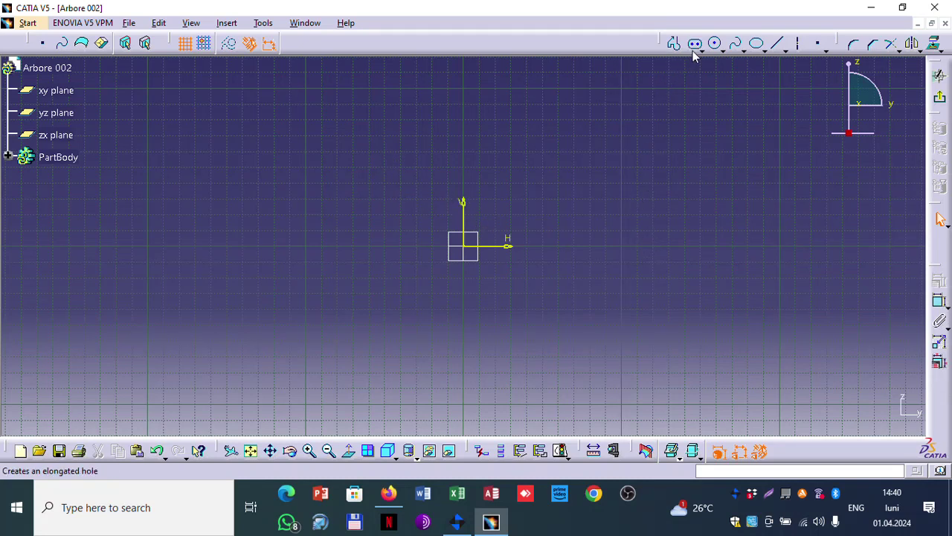
{"action": "left_click", "coordinate": [714, 43]}
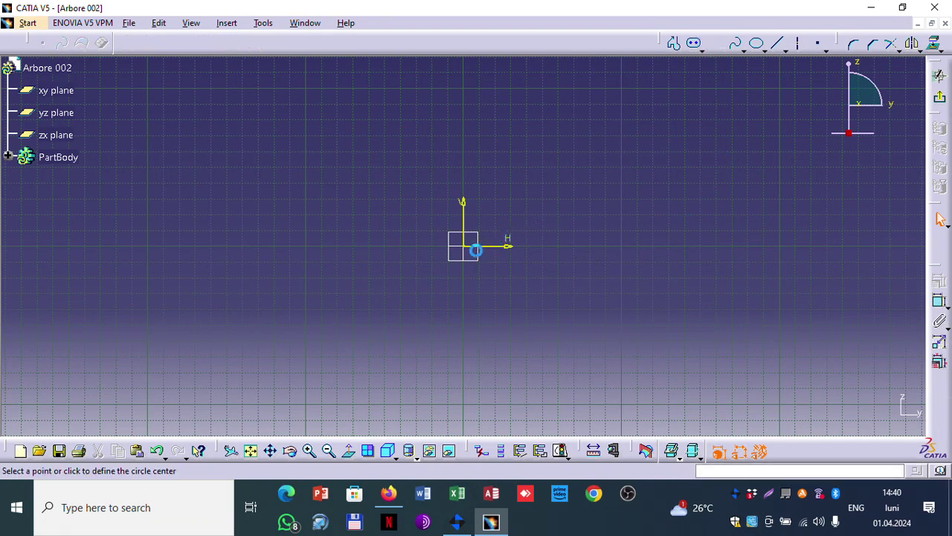
{"action": "left_click", "coordinate": [471, 250]}
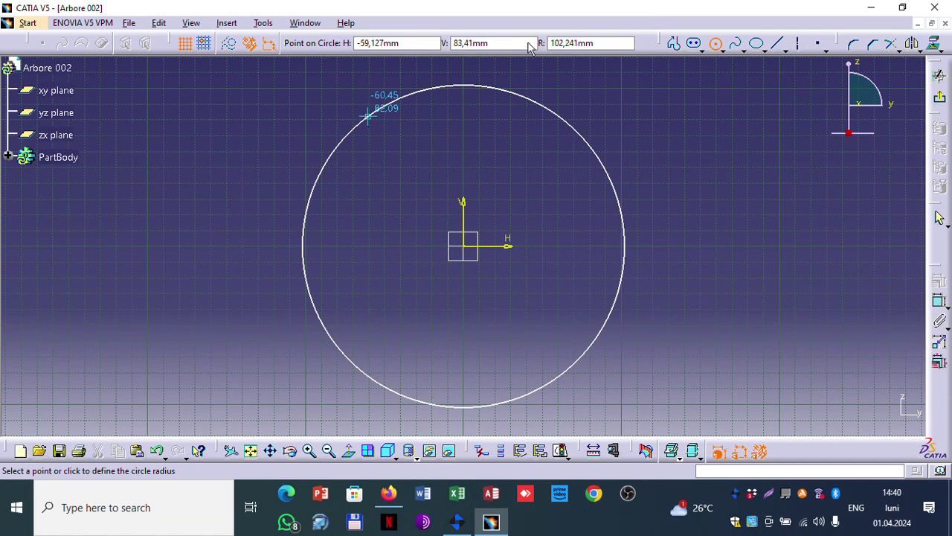
{"action": "left_click_drag", "start_coordinate": [601, 40], "coordinate": [547, 43]}
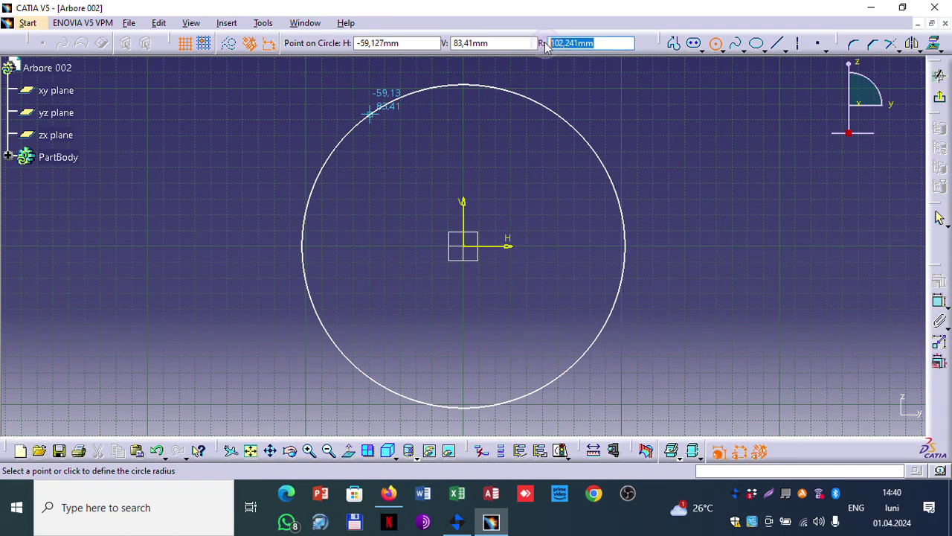
{"action": "type", "text": "100"}
{"action": "key", "text": "Return"}
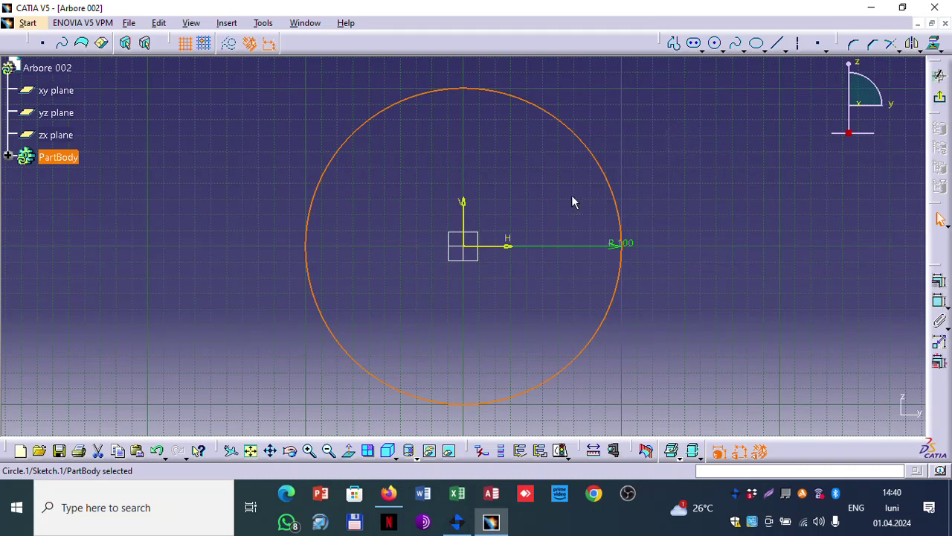
{"action": "left_click", "coordinate": [471, 248]}
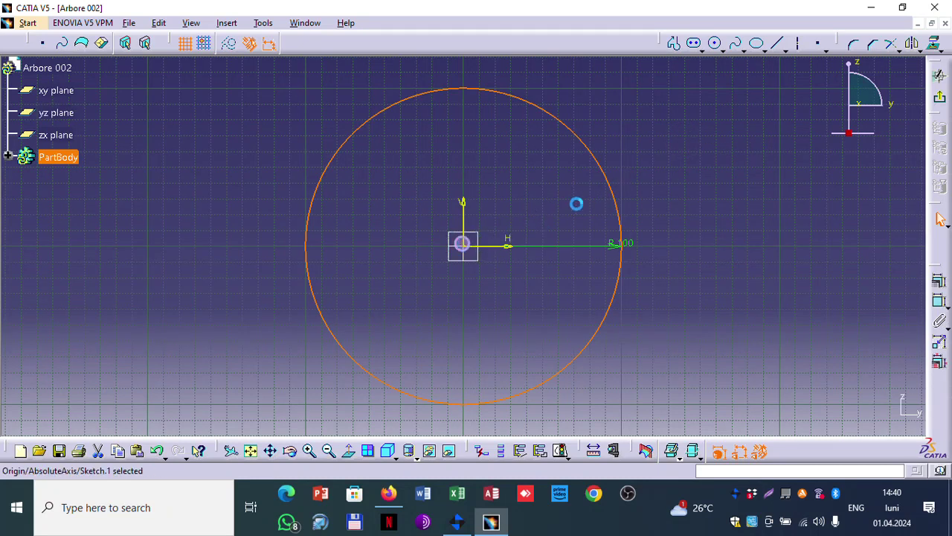
{"action": "left_click", "coordinate": [593, 156]}
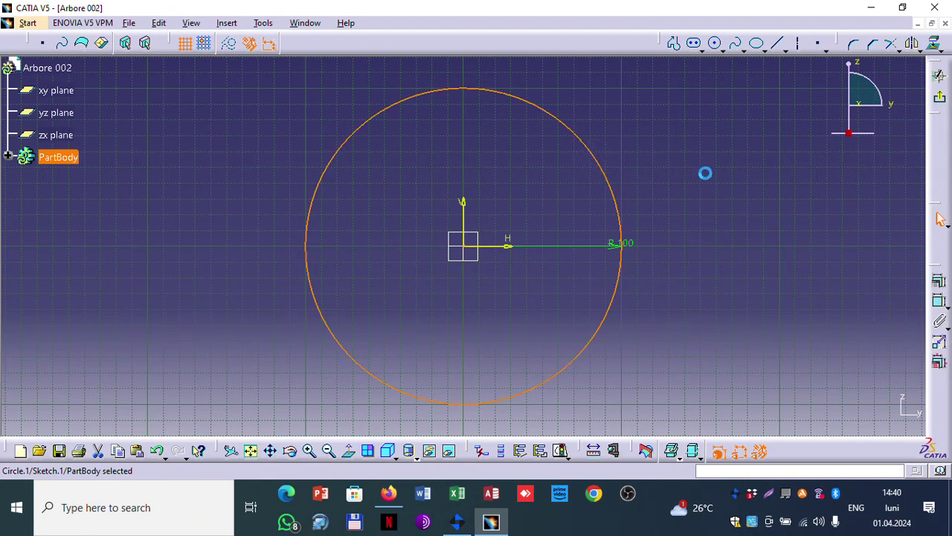
{"action": "left_click", "coordinate": [593, 156]}
{"action": "left_click", "coordinate": [517, 226]}
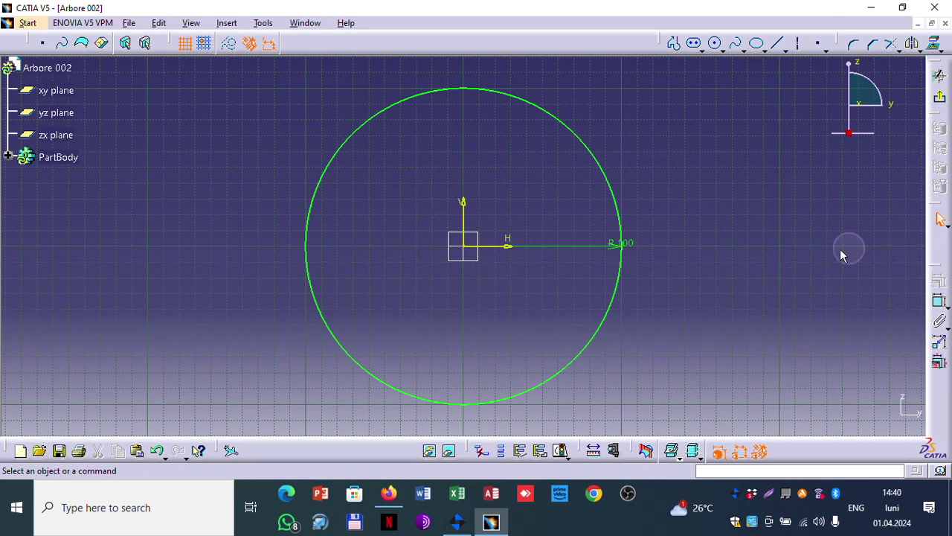
{"action": "left_click", "coordinate": [941, 99]}
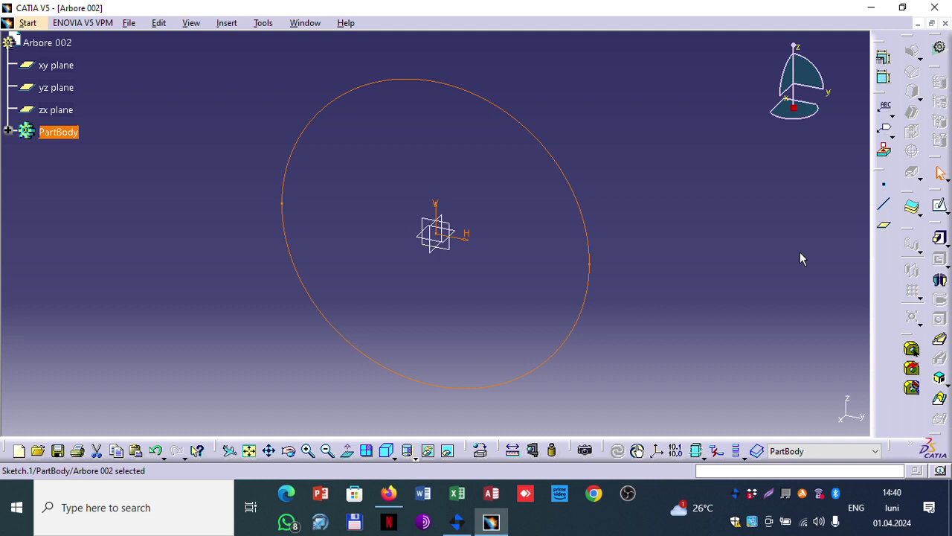
- Pad the circle sketch to a length of 700 mm
{"action": "left_click", "coordinate": [940, 237]}
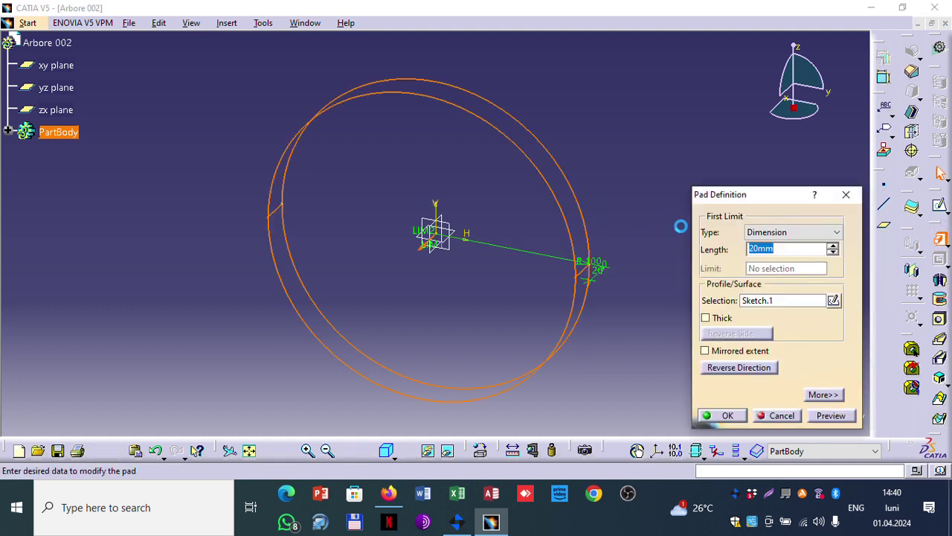
{"action": "type", "text": "7"}
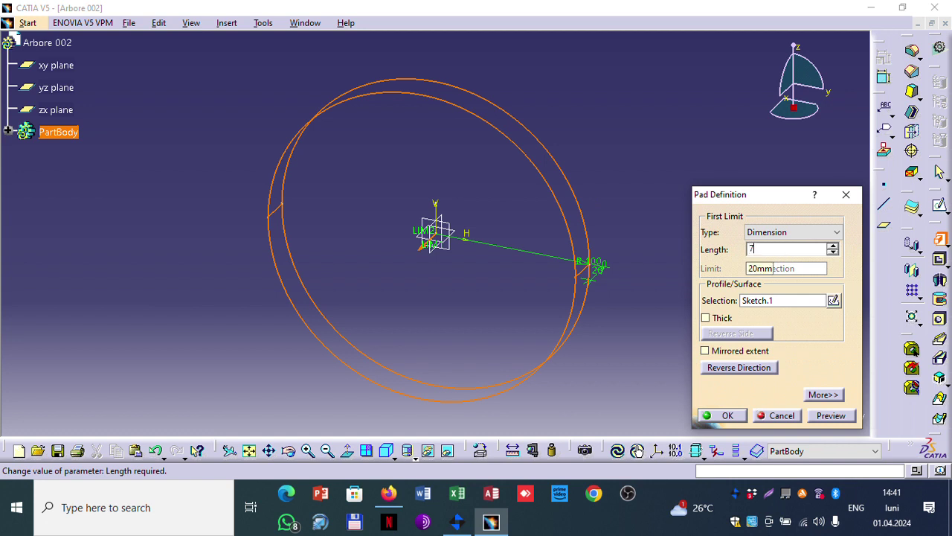
{"action": "type", "text": "00"}
{"action": "left_click", "coordinate": [831, 415]}
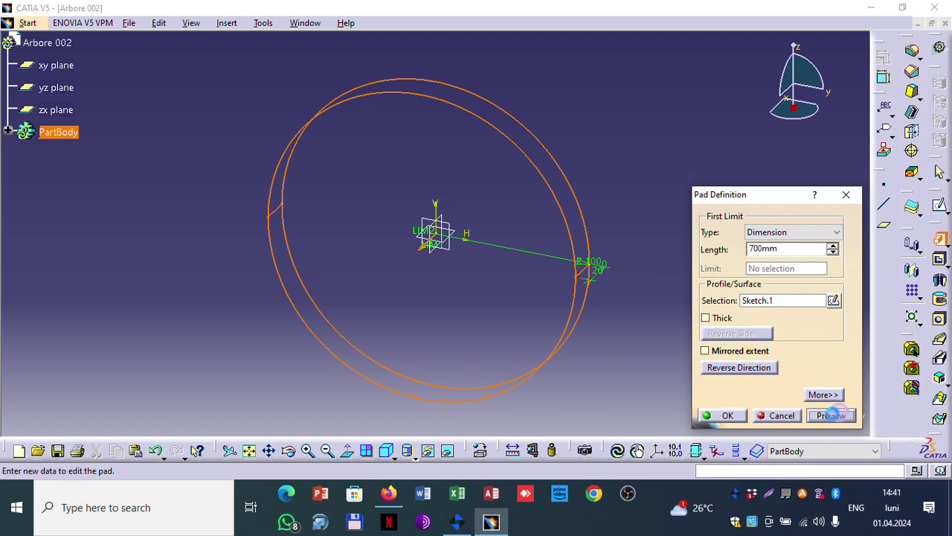
{"action": "left_click", "coordinate": [727, 414]}
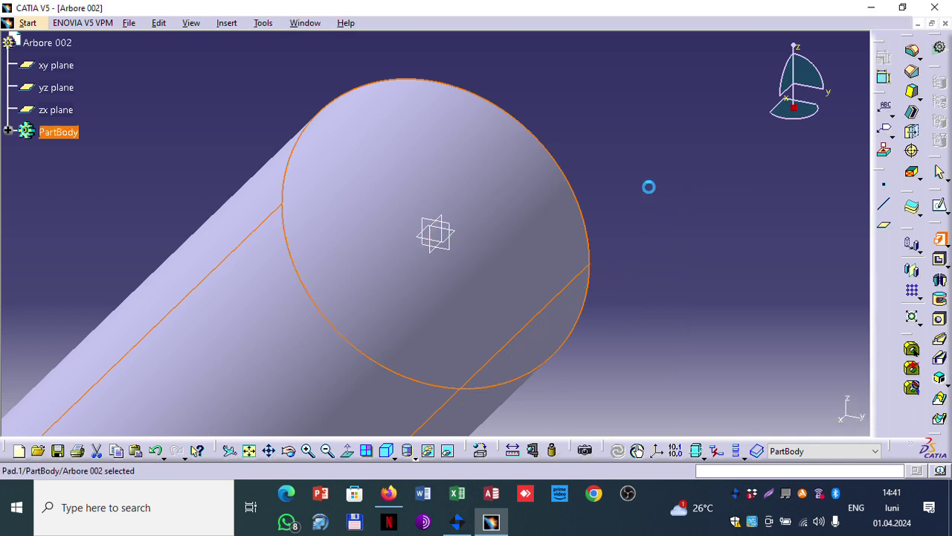
- Sketch a circle about 140 mm in diameter, centred on the origin, on the padded cylinder's free end face
{"action": "middle_click_drag", "start_coordinate": [648, 186], "coordinate": [520, 200]}
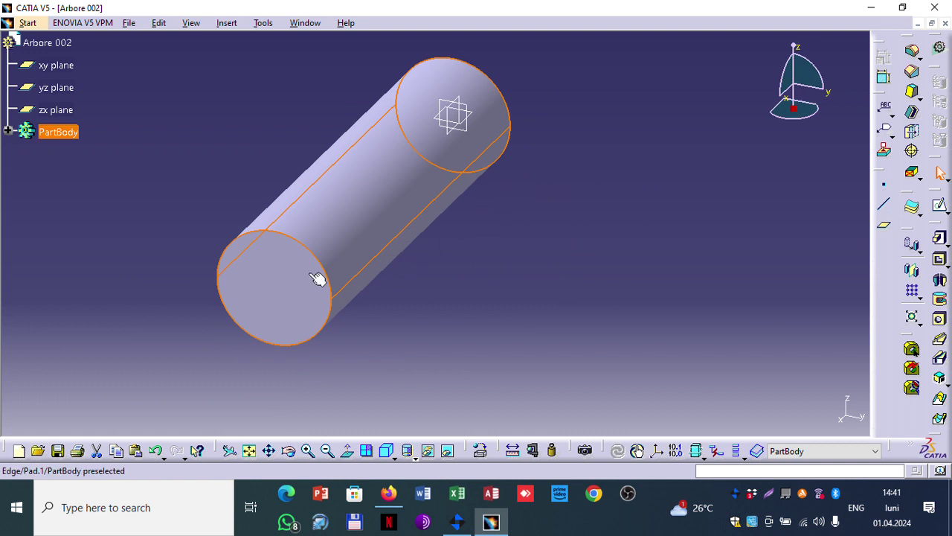
{"action": "left_click", "coordinate": [270, 272]}
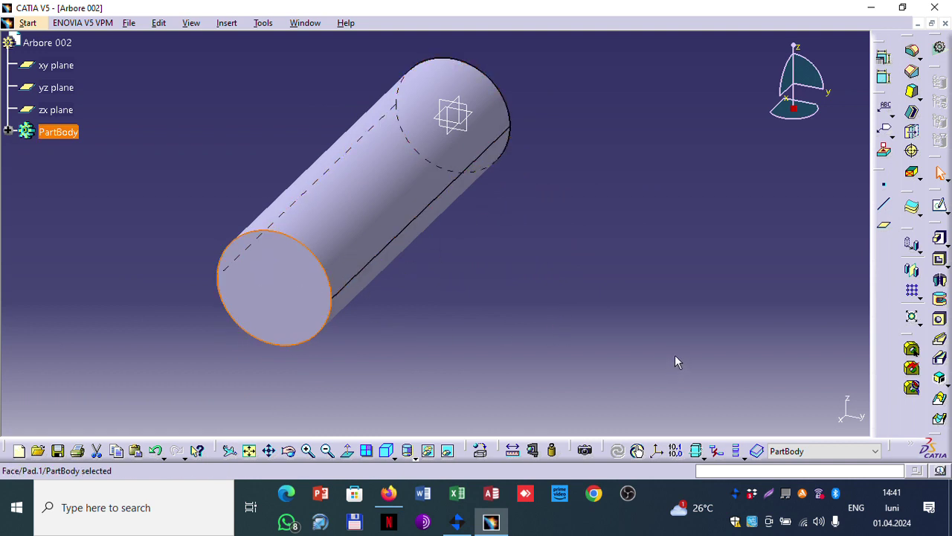
{"action": "left_click", "coordinate": [940, 206]}
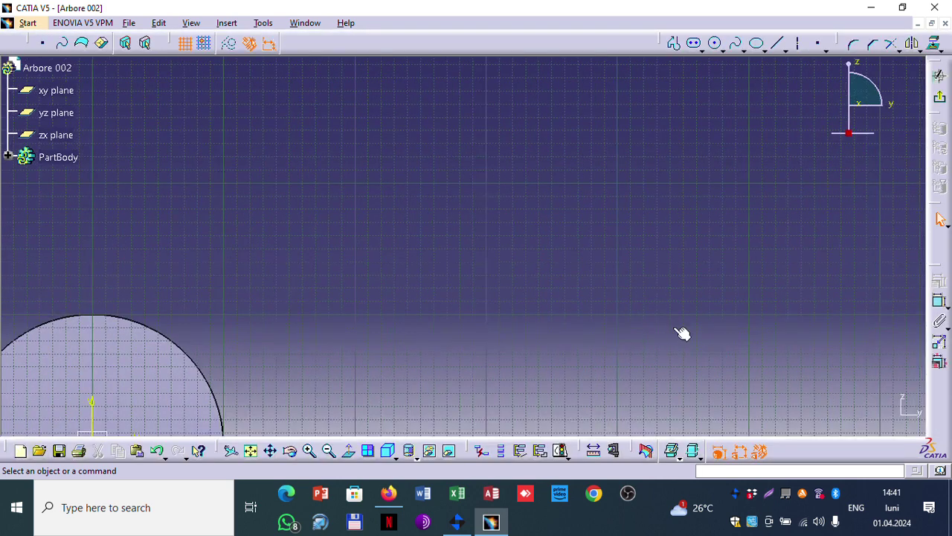
{"action": "left_click", "coordinate": [269, 451]}
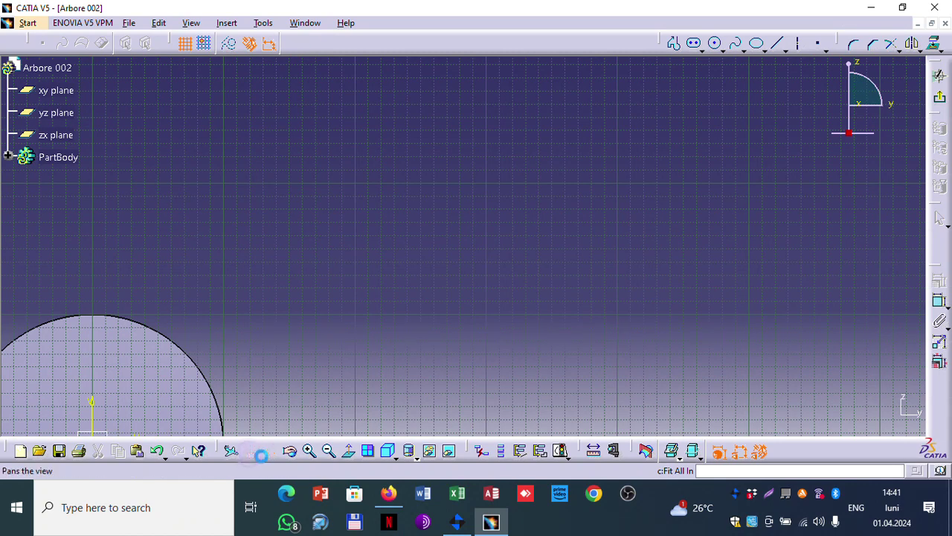
{"action": "left_click", "coordinate": [250, 451]}
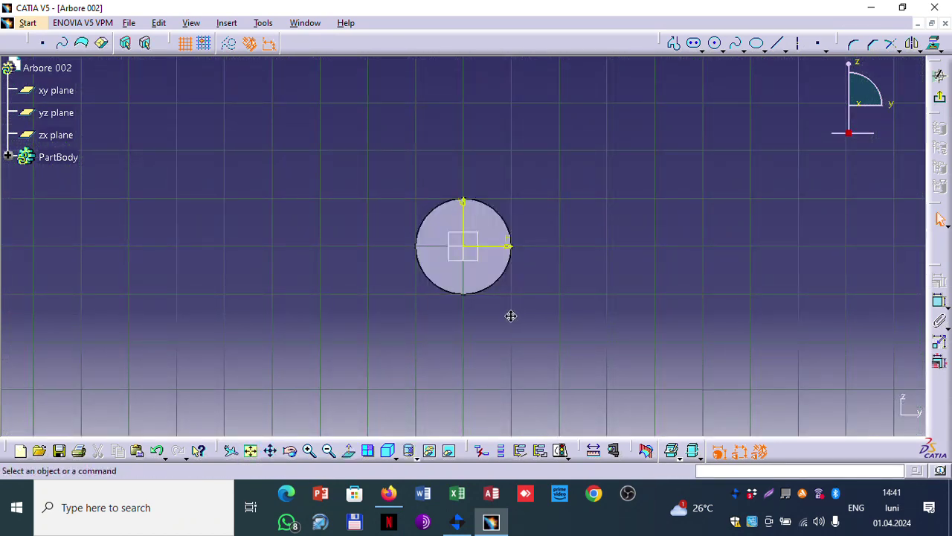
{"action": "middle_click_drag", "start_coordinate": [510, 315], "coordinate": [463, 240]}
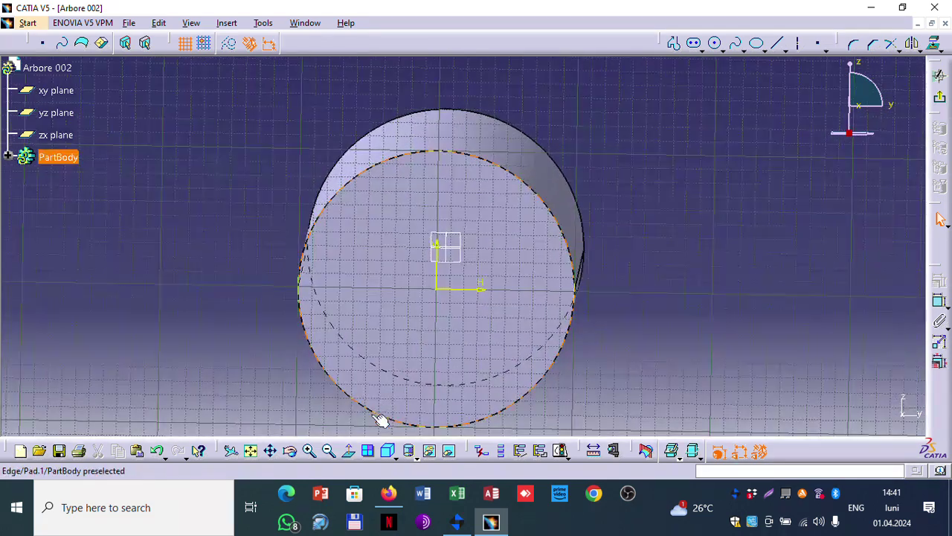
{"action": "left_click", "coordinate": [394, 456]}
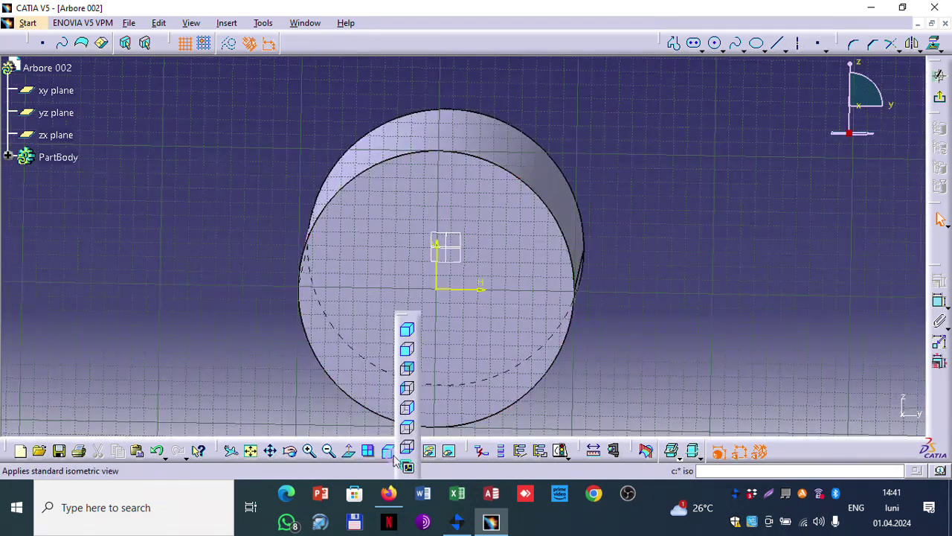
{"action": "left_click", "coordinate": [413, 348]}
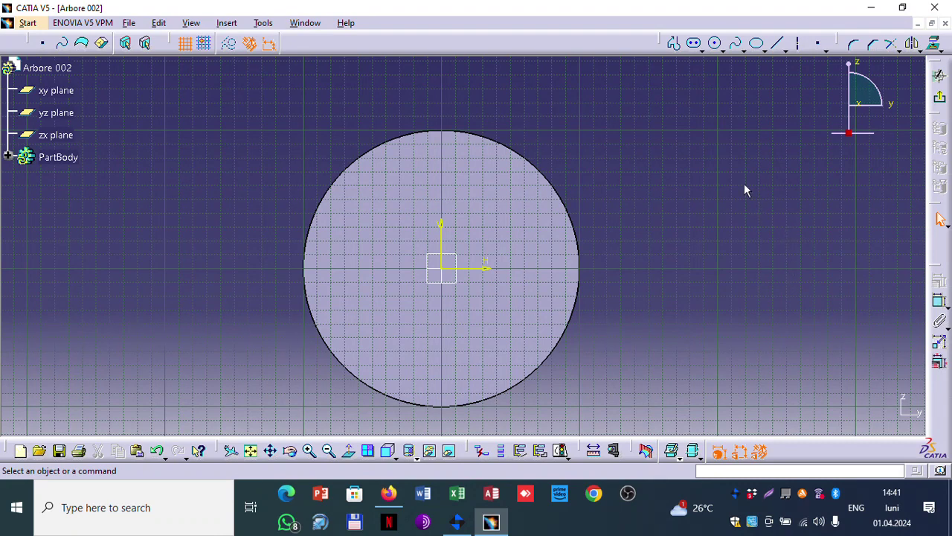
{"action": "left_click", "coordinate": [716, 44]}
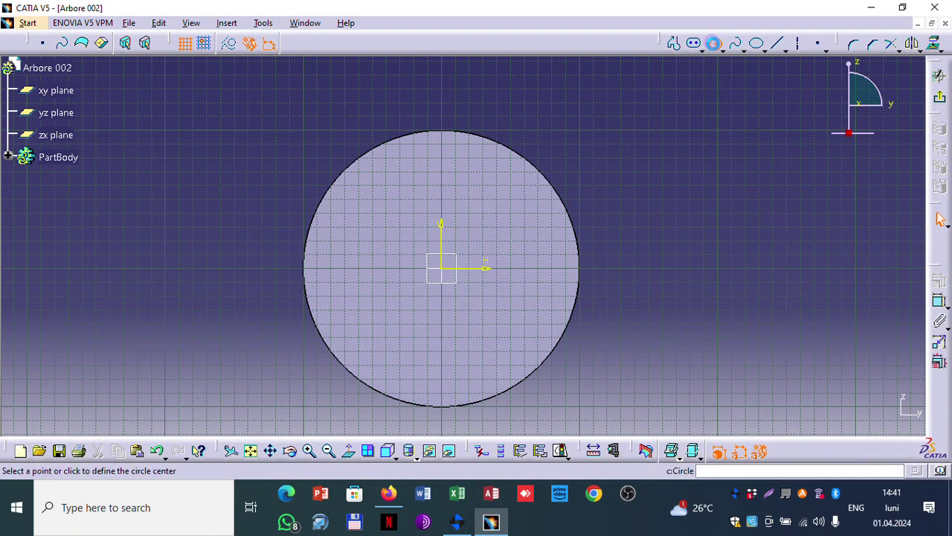
{"action": "left_click", "coordinate": [446, 271]}
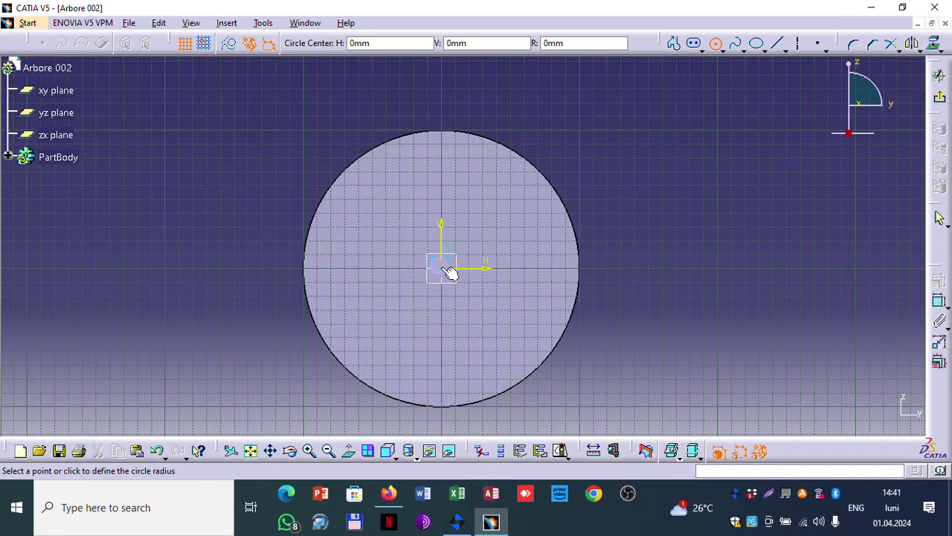
{"action": "left_click", "coordinate": [442, 174]}
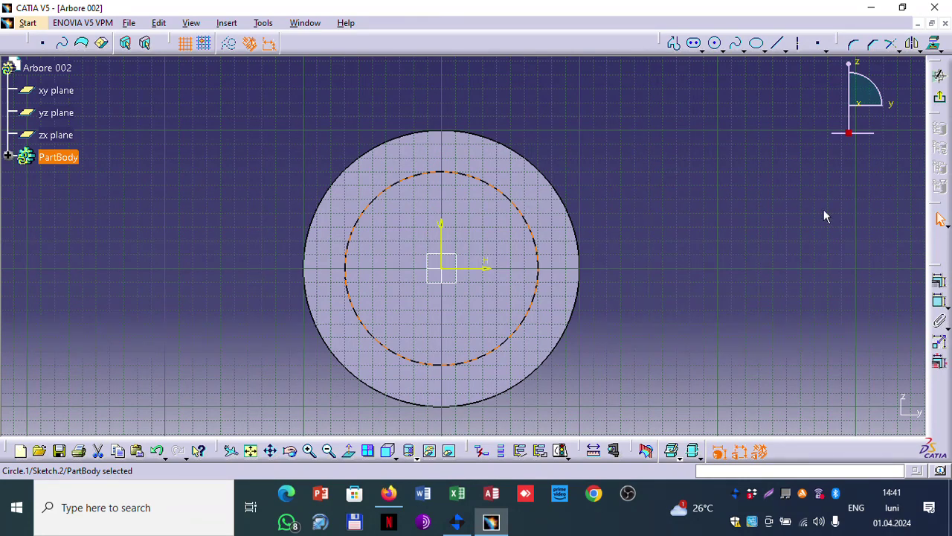
- Dimension the inner circle's diameter, set it to 160 mm, and leave the sketch
{"action": "left_click", "coordinate": [938, 302]}
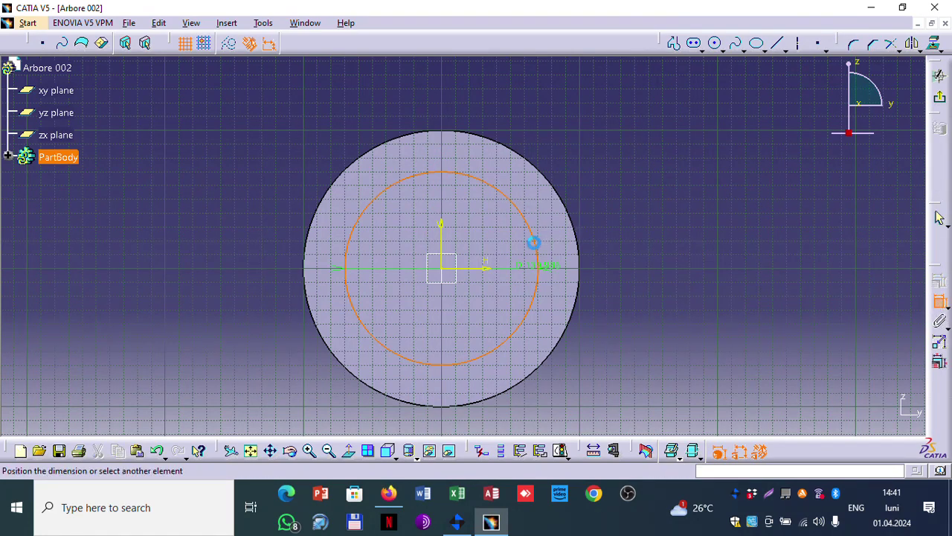
{"action": "left_click", "coordinate": [488, 237]}
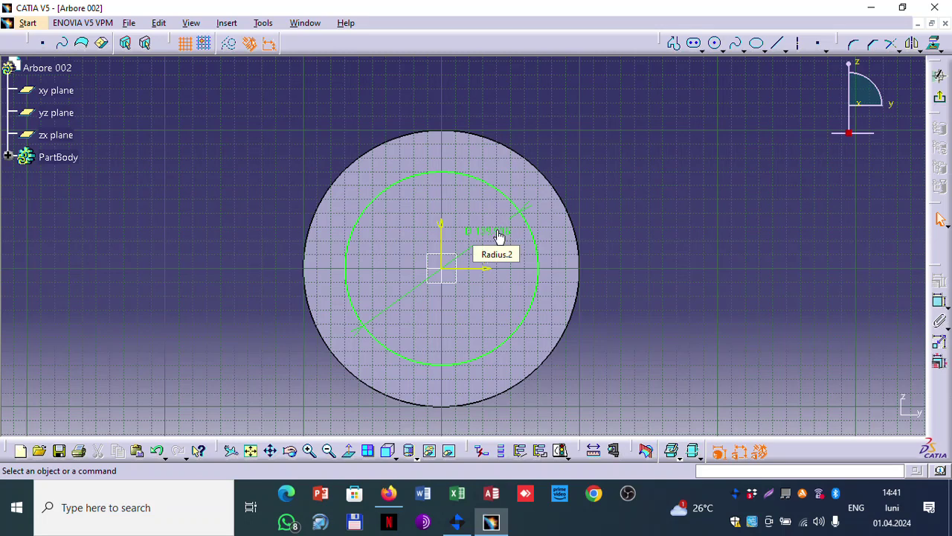
{"action": "left_click", "coordinate": [497, 230]}
{"action": "double_click", "coordinate": [496, 231]}
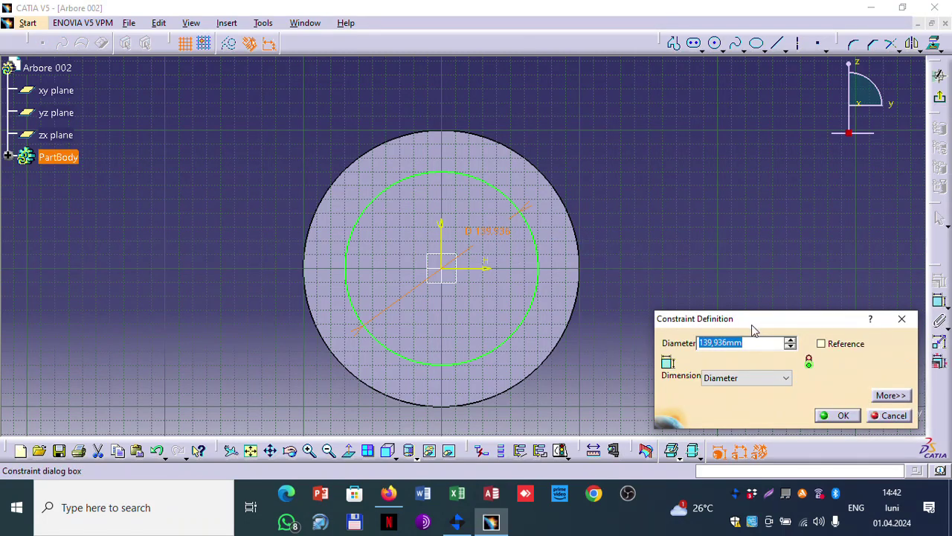
{"action": "type", "text": "160"}
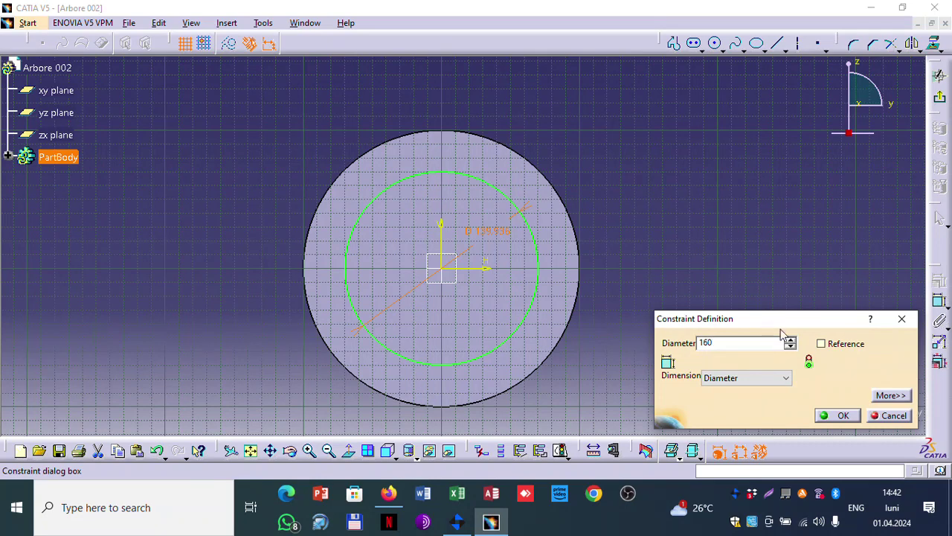
{"action": "left_click", "coordinate": [837, 415]}
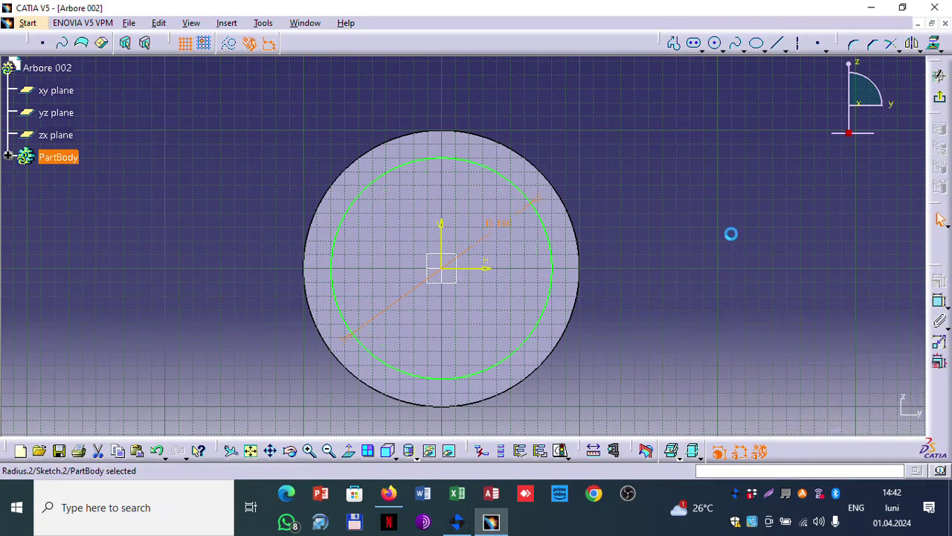
{"action": "left_click", "coordinate": [939, 97]}
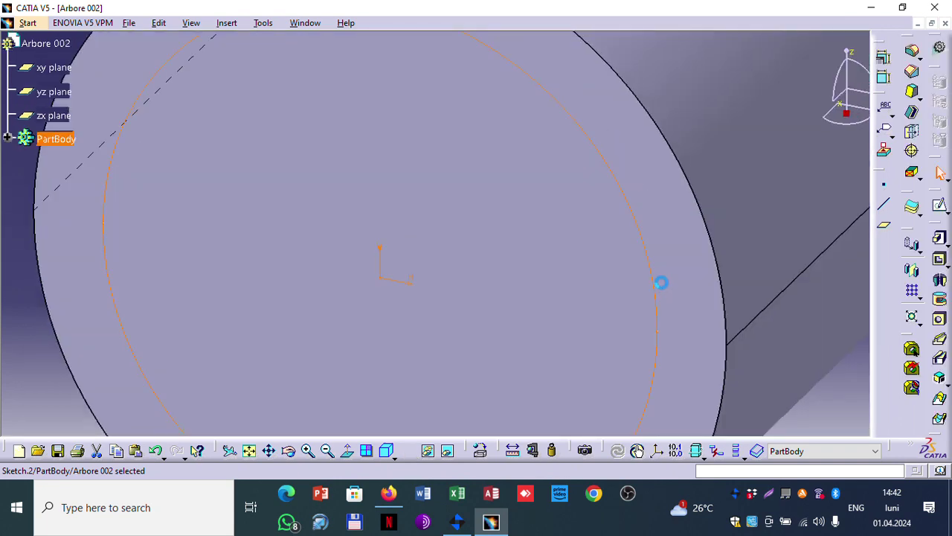
{"action": "middle_click_drag", "start_coordinate": [710, 197], "coordinate": [672, 336]}
{"action": "left_click", "coordinate": [704, 194]}
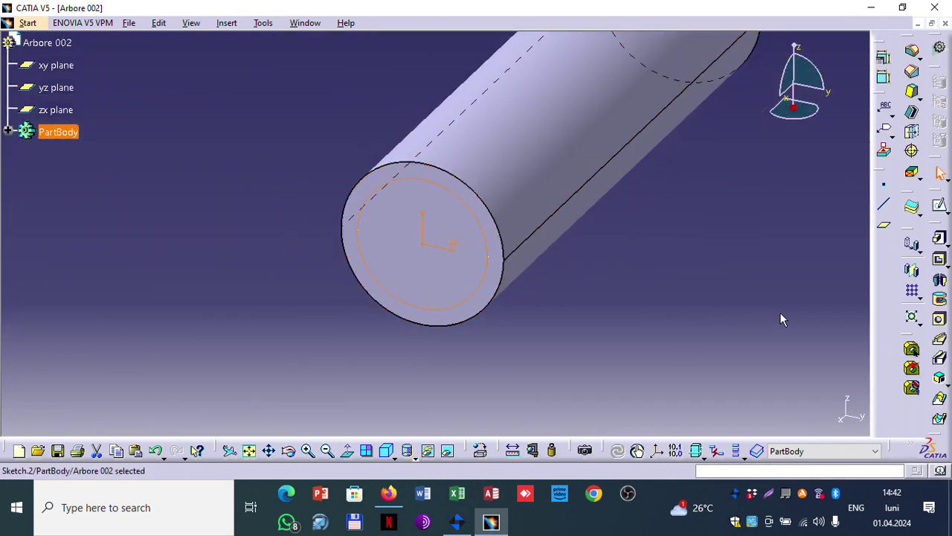
- Pocket the material outside the 160 mm circle to a depth of 500 mm by reversing the cut side
{"action": "left_click", "coordinate": [939, 260]}
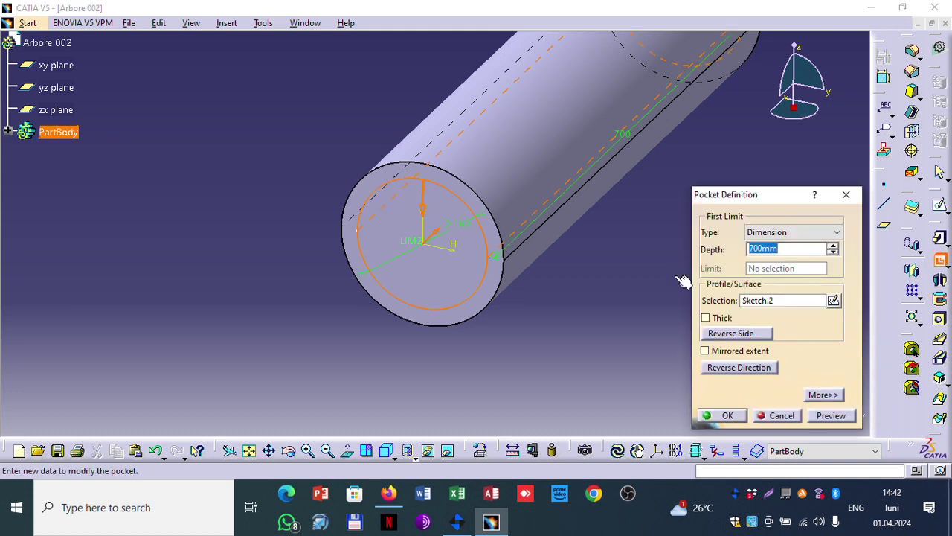
{"action": "left_click", "coordinate": [736, 335]}
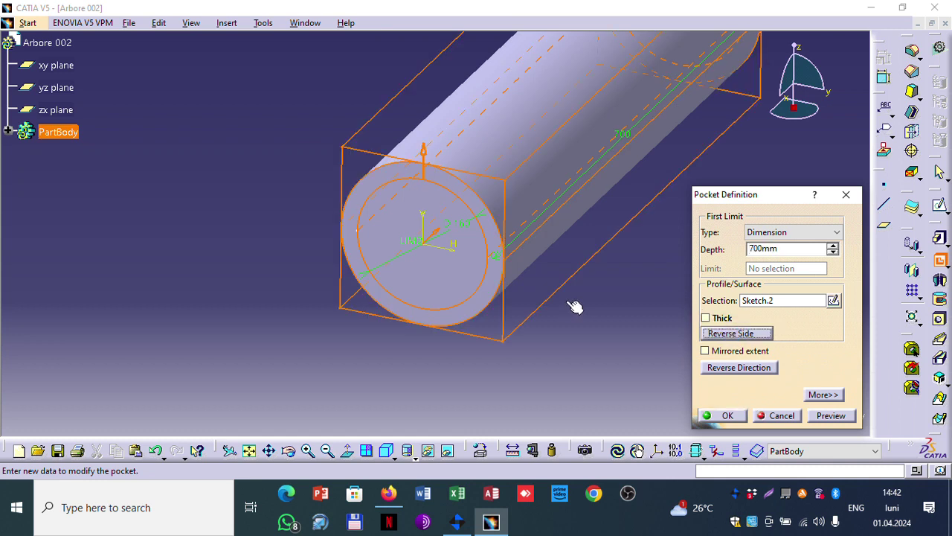
{"action": "left_click", "coordinate": [791, 251]}
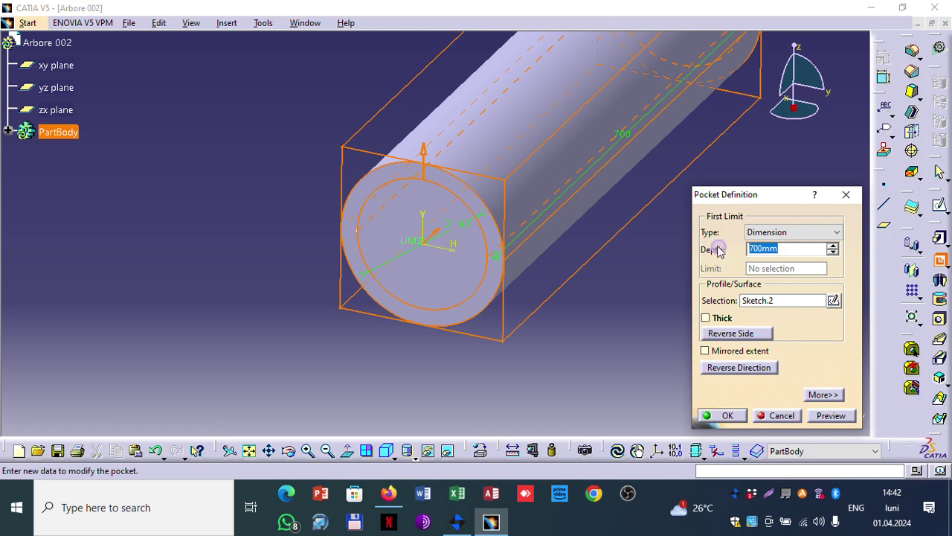
{"action": "type", "text": "500"}
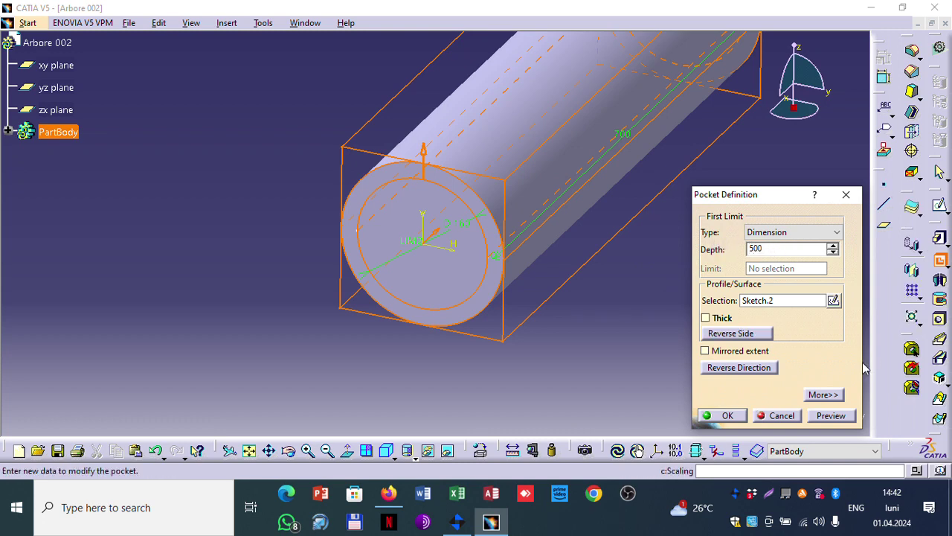
{"action": "left_click", "coordinate": [830, 415]}
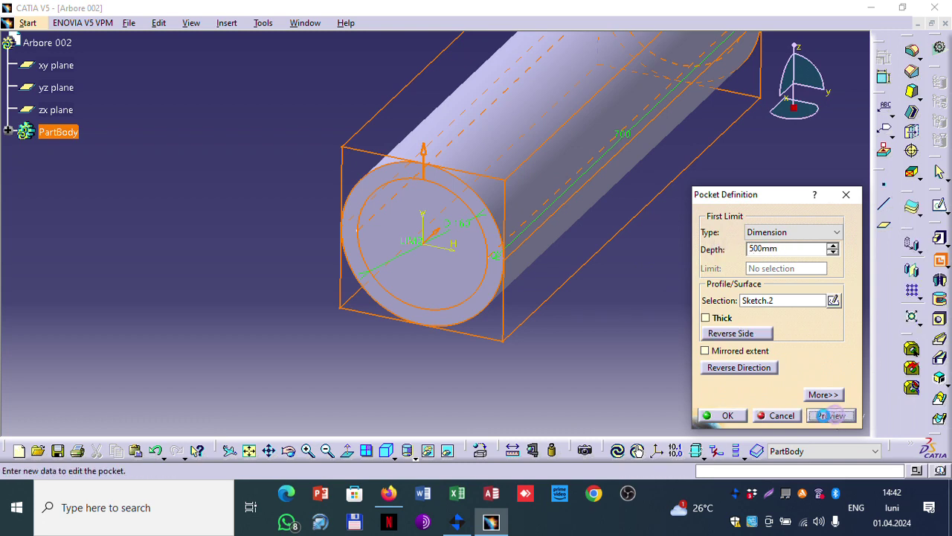
{"action": "left_click", "coordinate": [723, 415]}
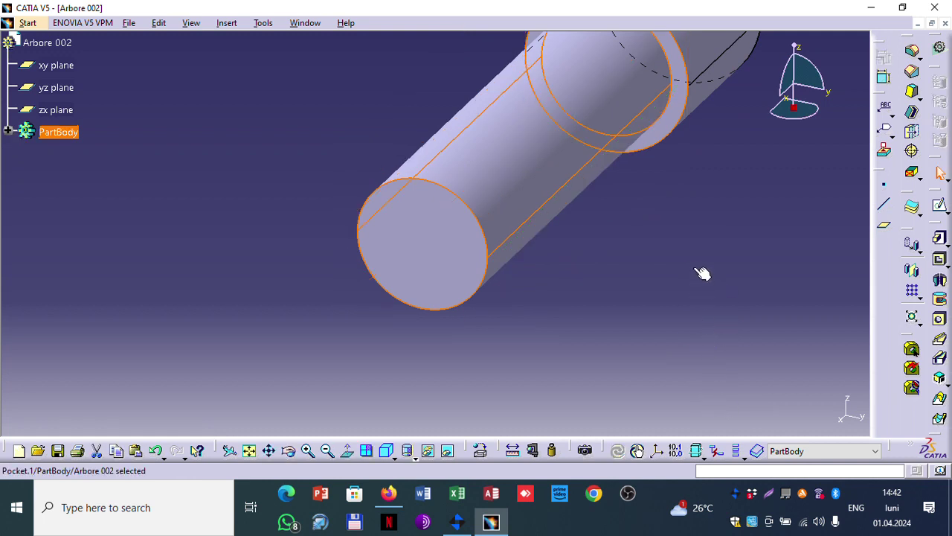
{"action": "left_click", "coordinate": [685, 221]}
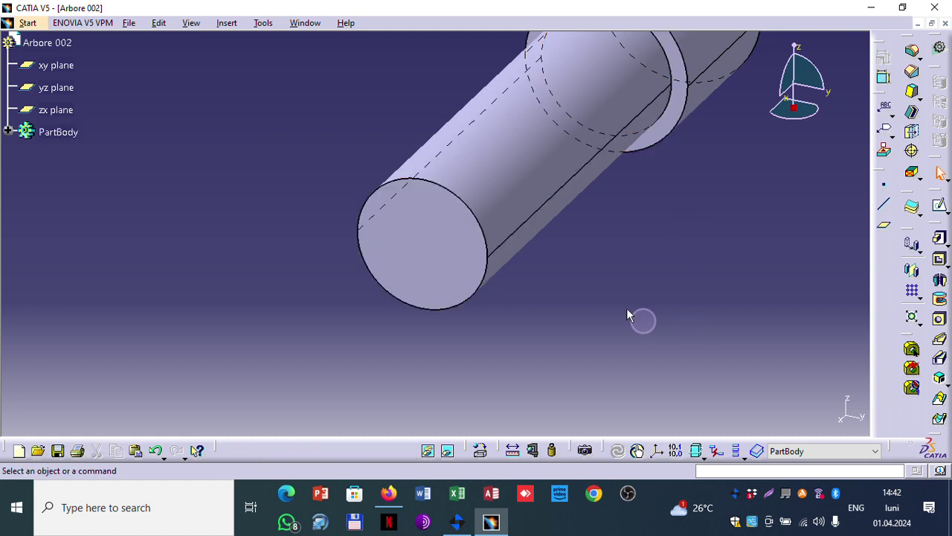
- Sketch a circle about 99 mm in diameter, centred on the origin, on the end face of the reduced cylinder
{"action": "left_click", "coordinate": [442, 248]}
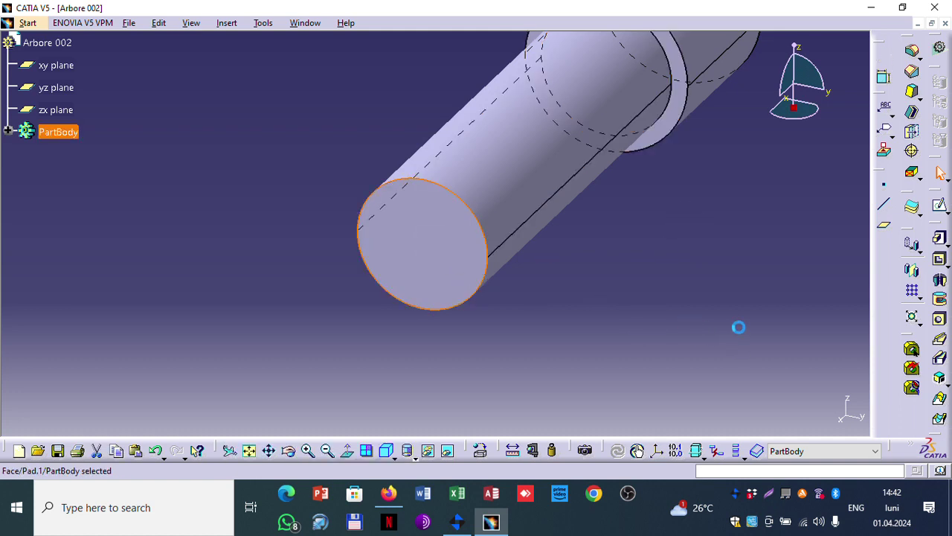
{"action": "left_click", "coordinate": [942, 210]}
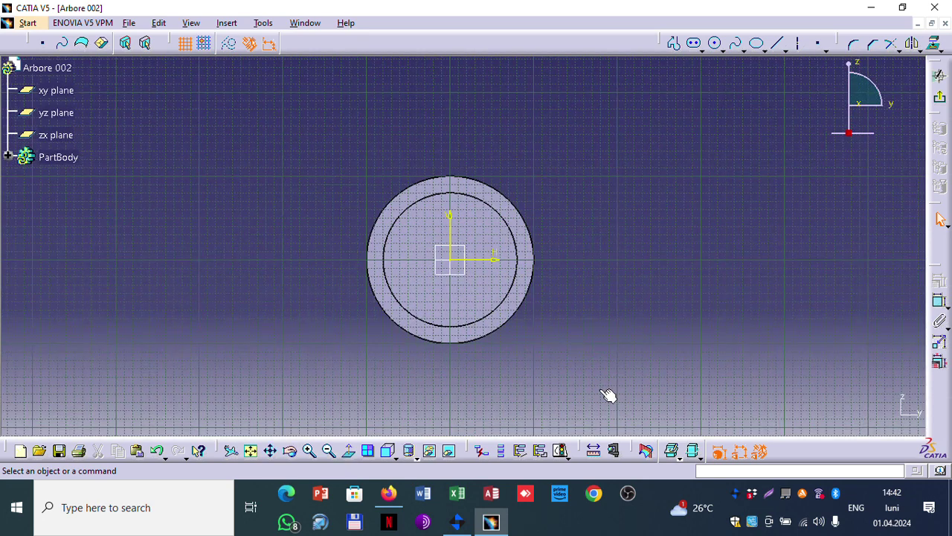
{"action": "left_click", "coordinate": [715, 42]}
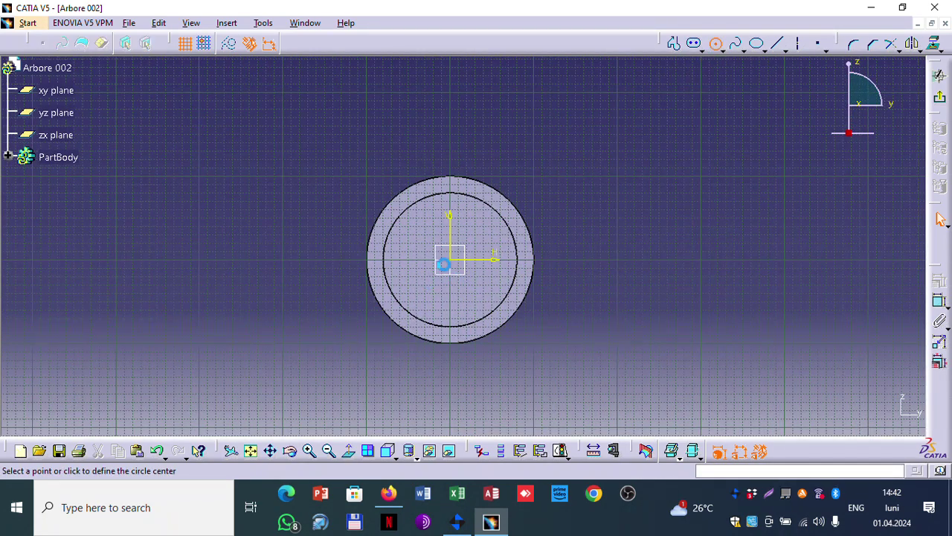
{"action": "left_click", "coordinate": [458, 263]}
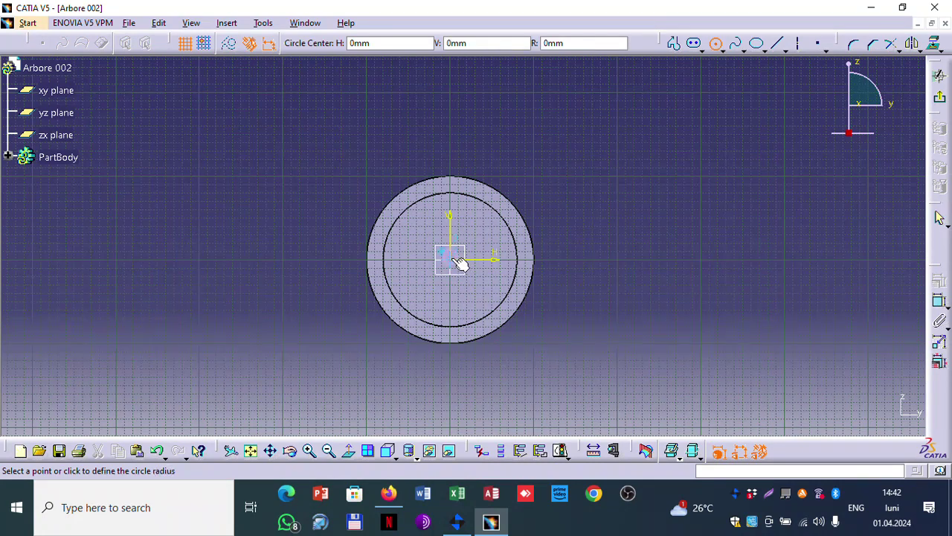
{"action": "left_click", "coordinate": [455, 217]}
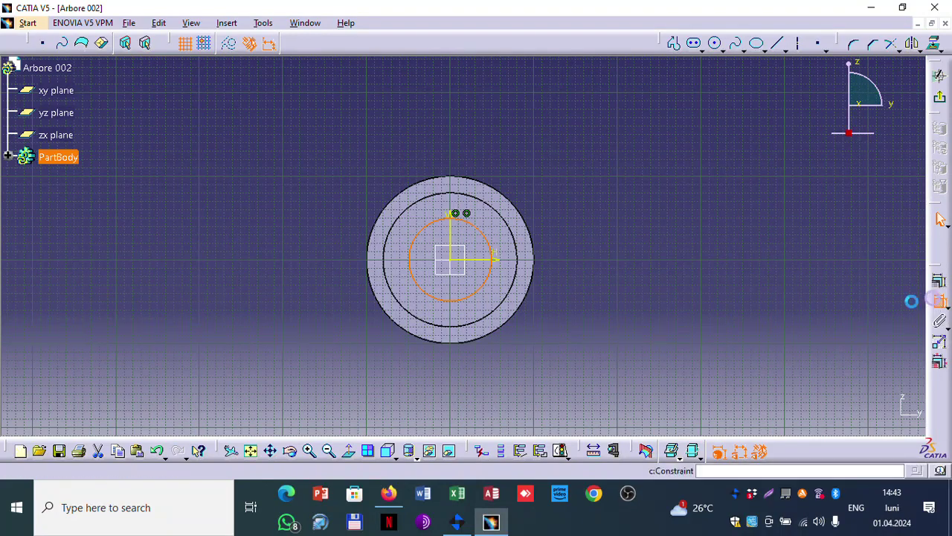
- Dimension the new circle's diameter, set it to 120 mm, and leave the sketch
{"action": "left_click", "coordinate": [938, 300]}
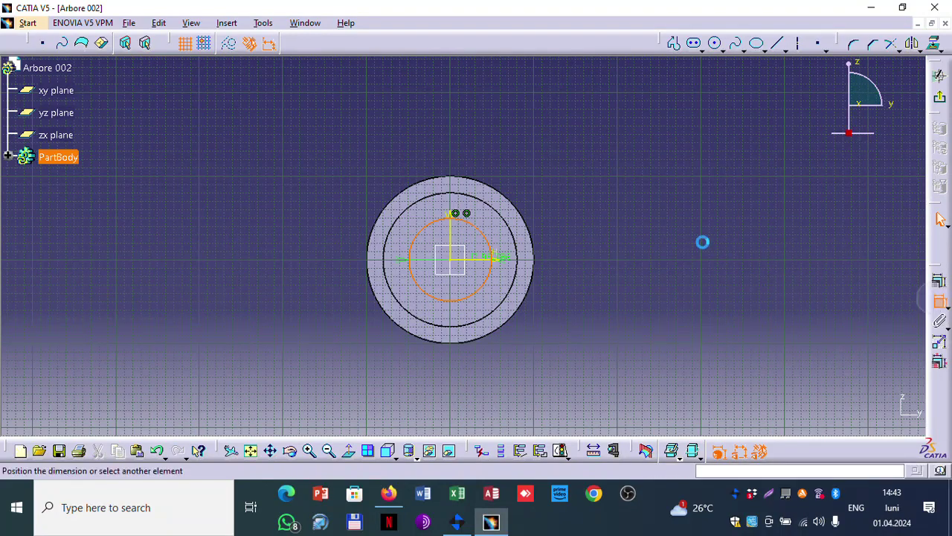
{"action": "left_click", "coordinate": [478, 251]}
{"action": "double_click", "coordinate": [476, 253]}
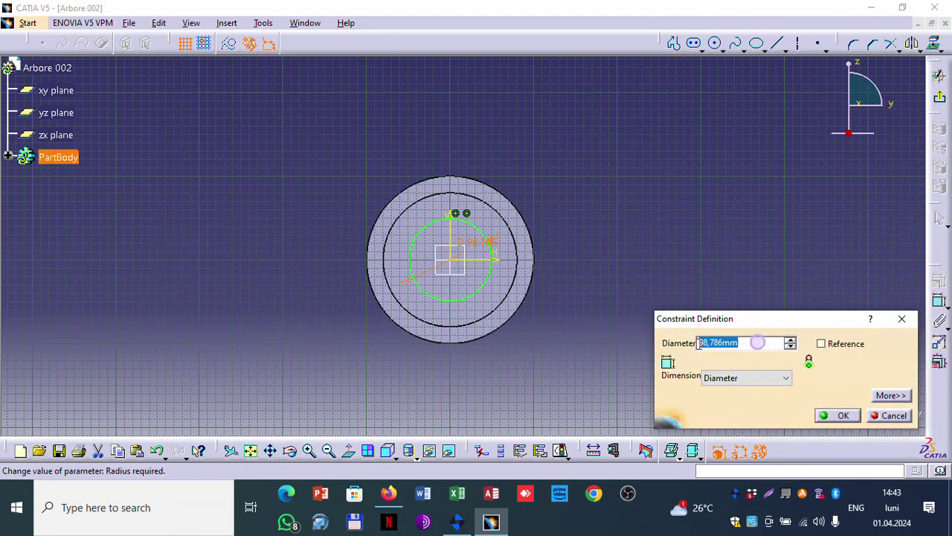
{"action": "type", "text": "1"}
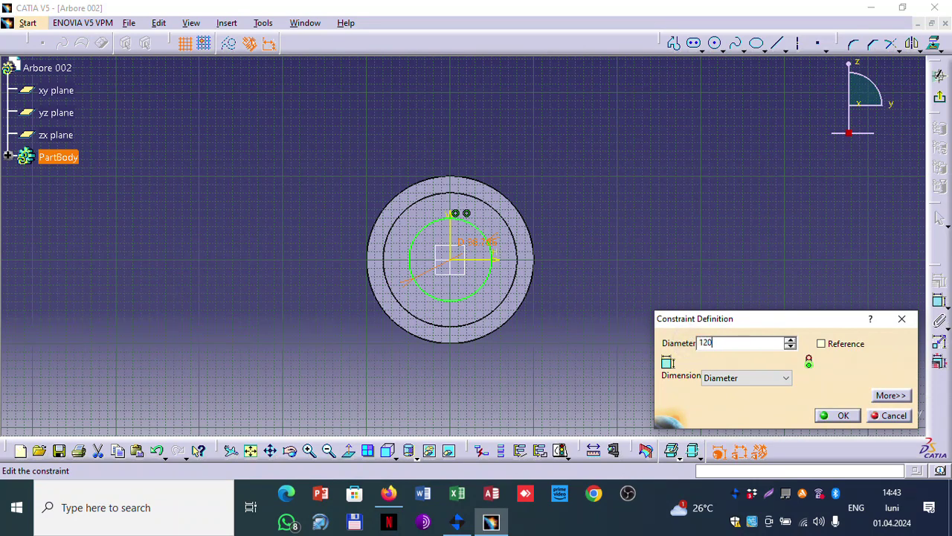
{"action": "type", "text": "20"}
{"action": "left_click", "coordinate": [838, 415]}
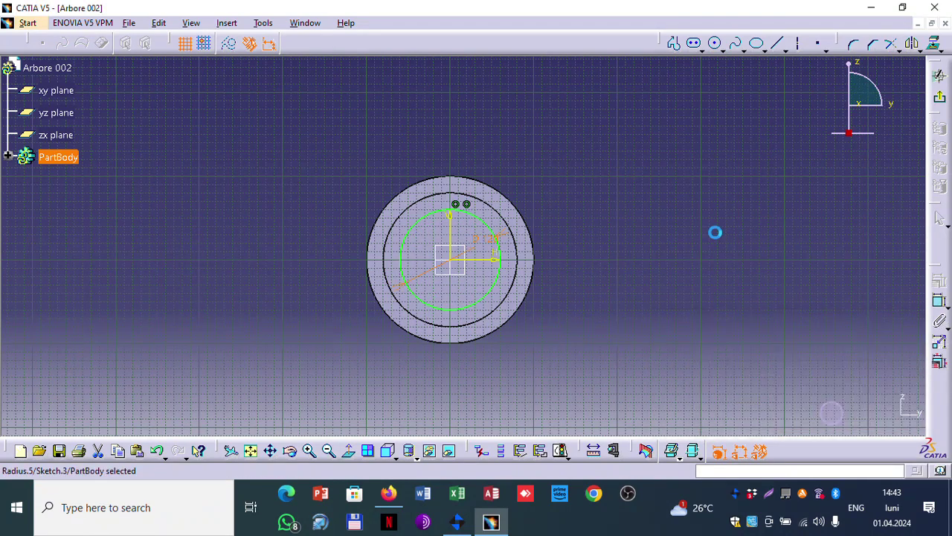
{"action": "left_click", "coordinate": [939, 101]}
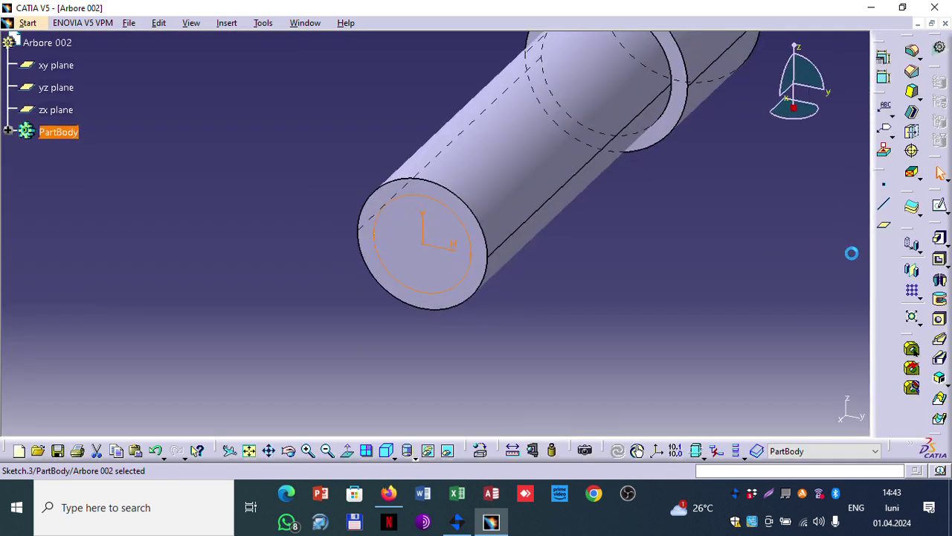
- Pocket the material outside the 120 mm circle to a depth of 300 mm, with the cut side reversed and the direction into the shaft
{"action": "left_click", "coordinate": [939, 259]}
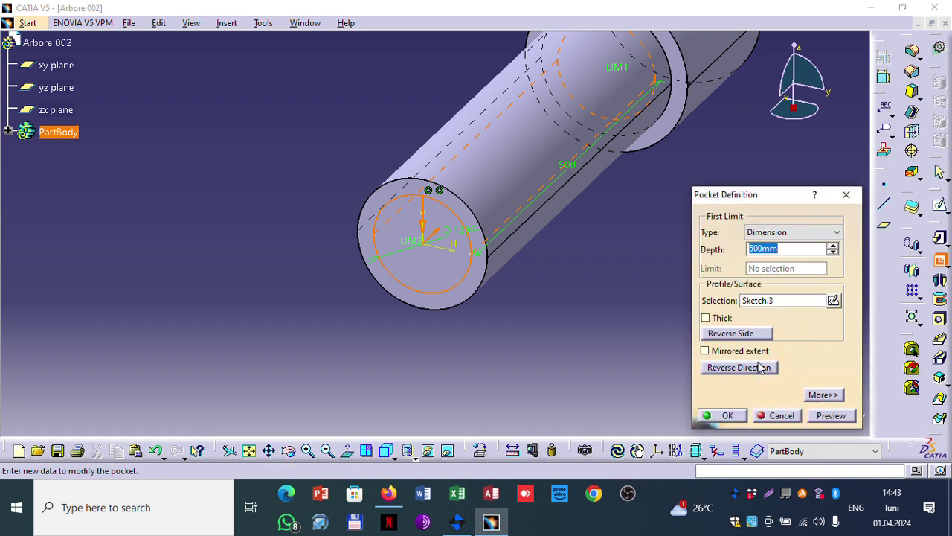
{"action": "left_click", "coordinate": [751, 368]}
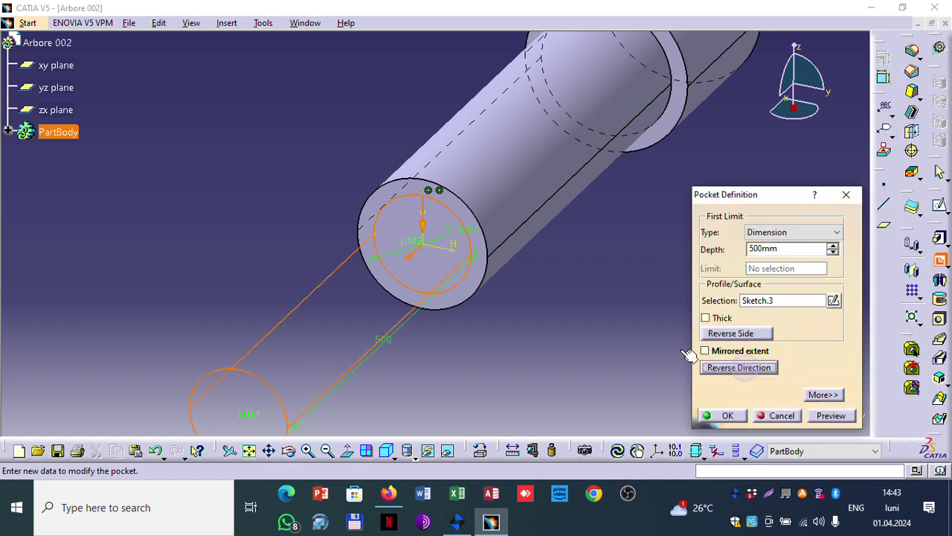
{"action": "left_click", "coordinate": [733, 333]}
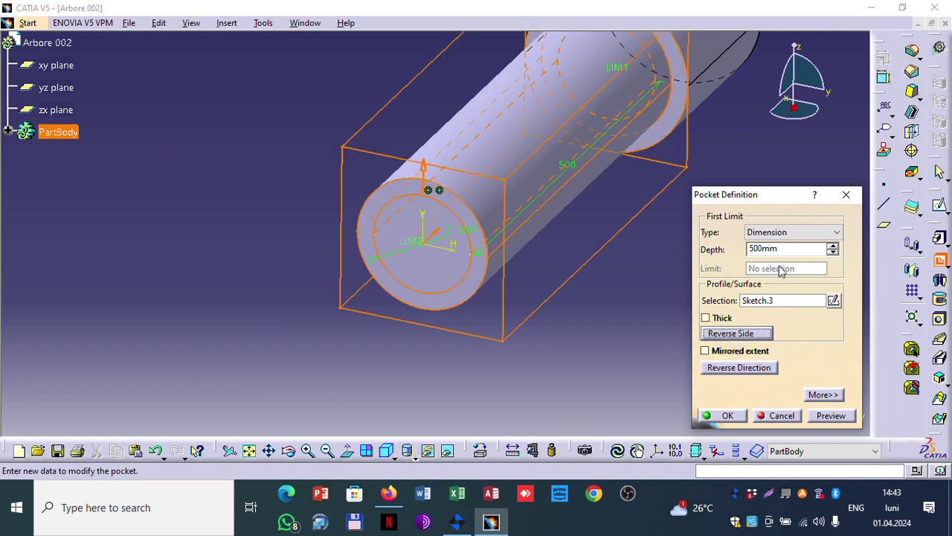
{"action": "double_click", "coordinate": [752, 248]}
{"action": "type", "text": "3"}
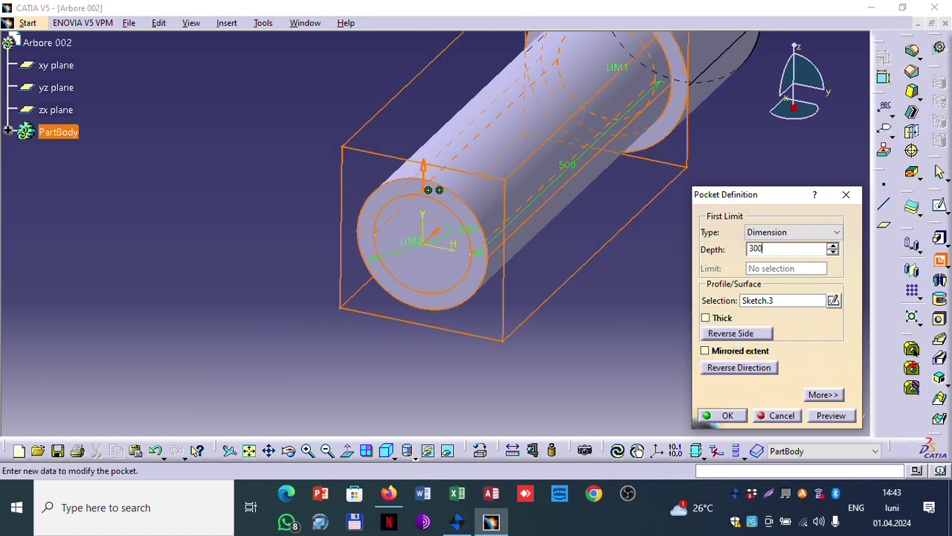
{"action": "type", "text": "00"}
{"action": "left_click", "coordinate": [831, 416]}
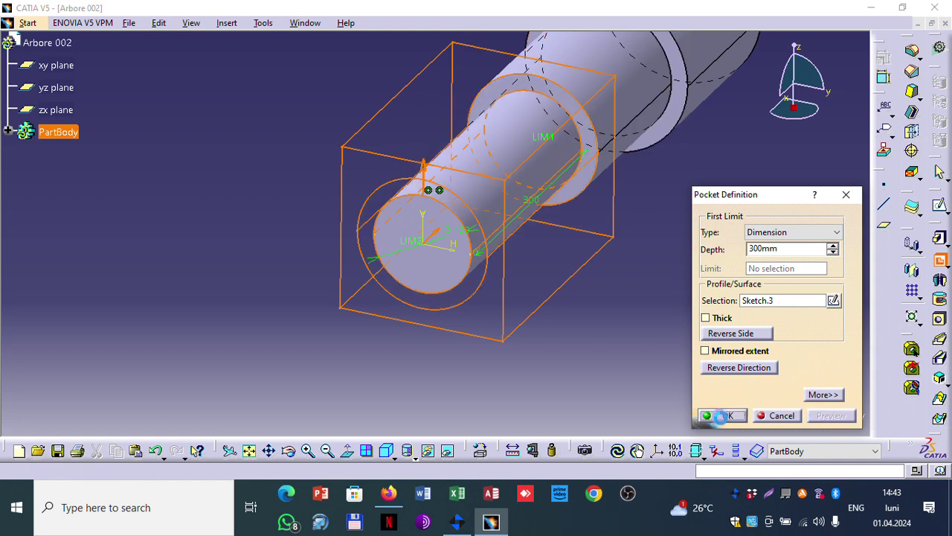
{"action": "left_click", "coordinate": [720, 415]}
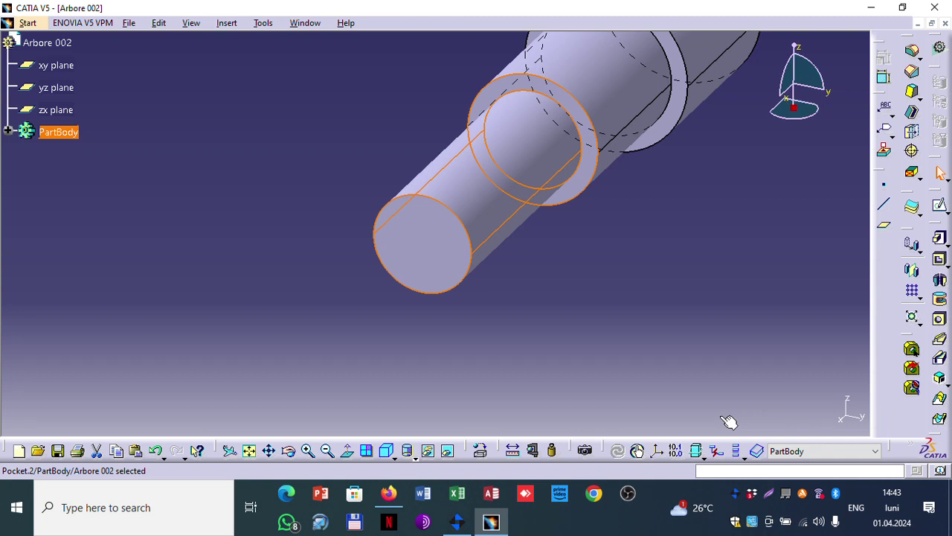
{"action": "left_click", "coordinate": [658, 238]}
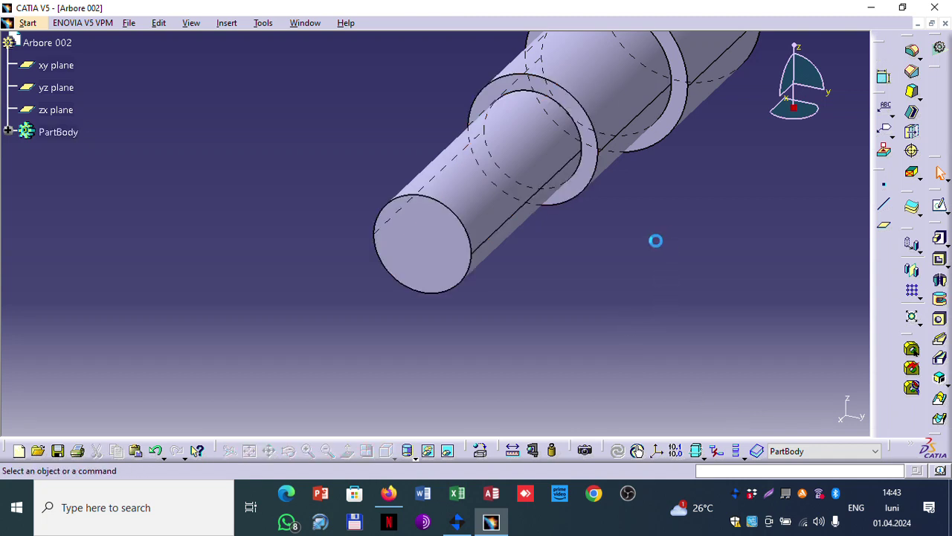
- Start a hole on the end face of the shaft's thinnest section and open its positioning sketch
{"action": "middle_click_drag", "start_coordinate": [700, 215], "coordinate": [587, 264]}
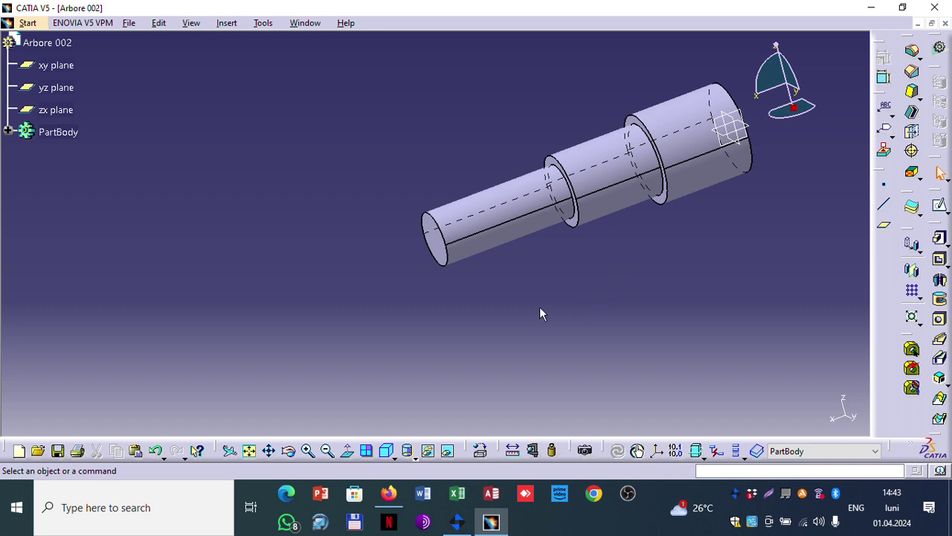
{"action": "middle_click_drag", "start_coordinate": [541, 312], "coordinate": [517, 156]}
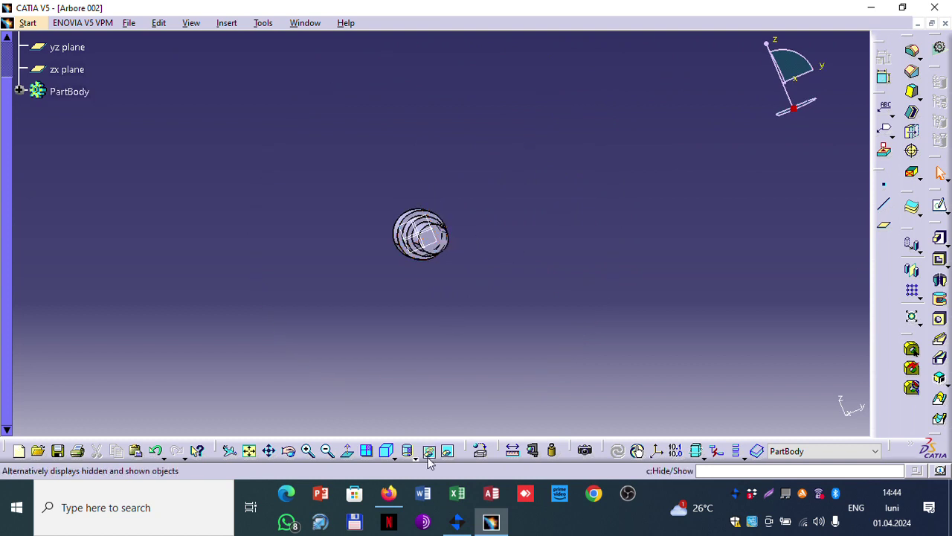
{"action": "left_click", "coordinate": [387, 450]}
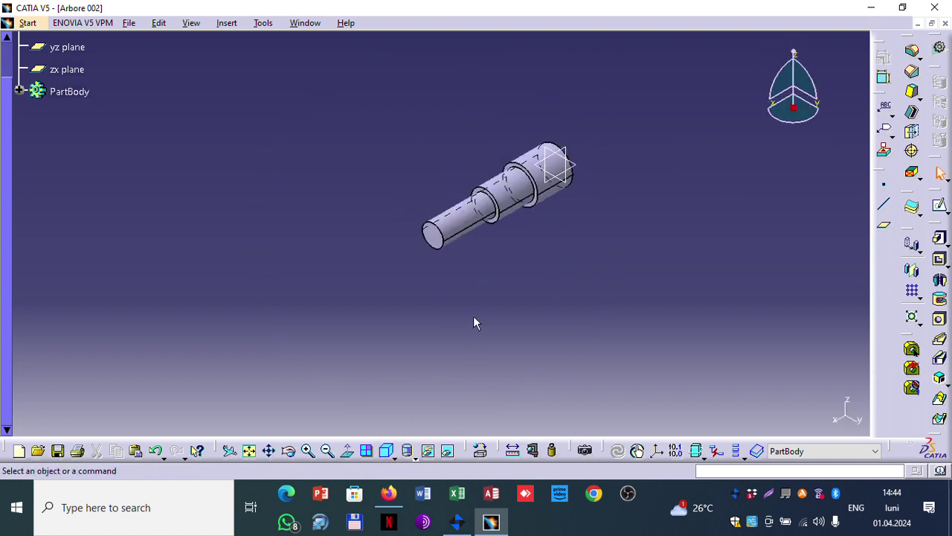
{"action": "left_click", "coordinate": [939, 320]}
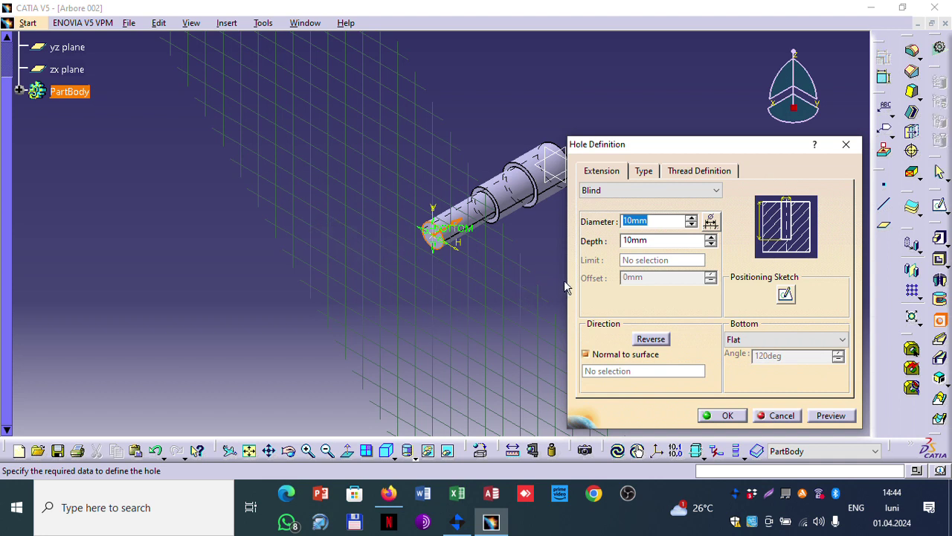
{"action": "left_click", "coordinate": [787, 295]}
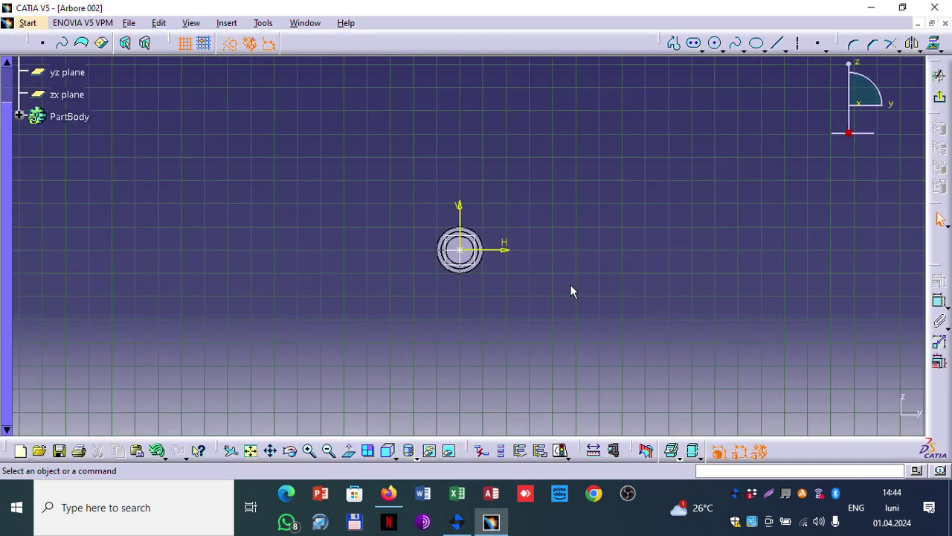
{"action": "mouse_move", "coordinate": [514, 279]}
{"action": "middle_mouse_down"}
{"action": "mouse_move", "coordinate": [480, 151]}
{"action": "mouse_move", "coordinate": [472, 216]}
{"action": "middle_mouse_up"}
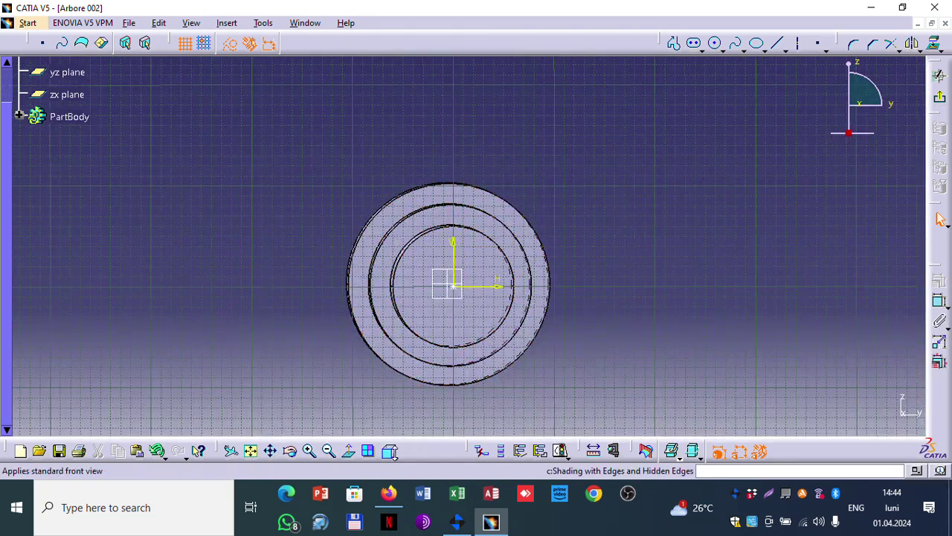
{"action": "left_click", "coordinate": [388, 451]}
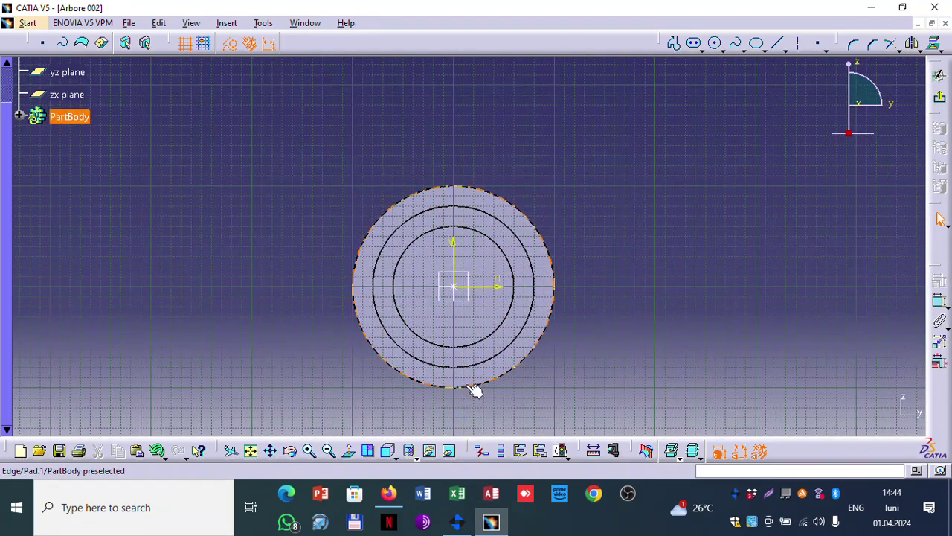
{"action": "left_click", "coordinate": [454, 287]}
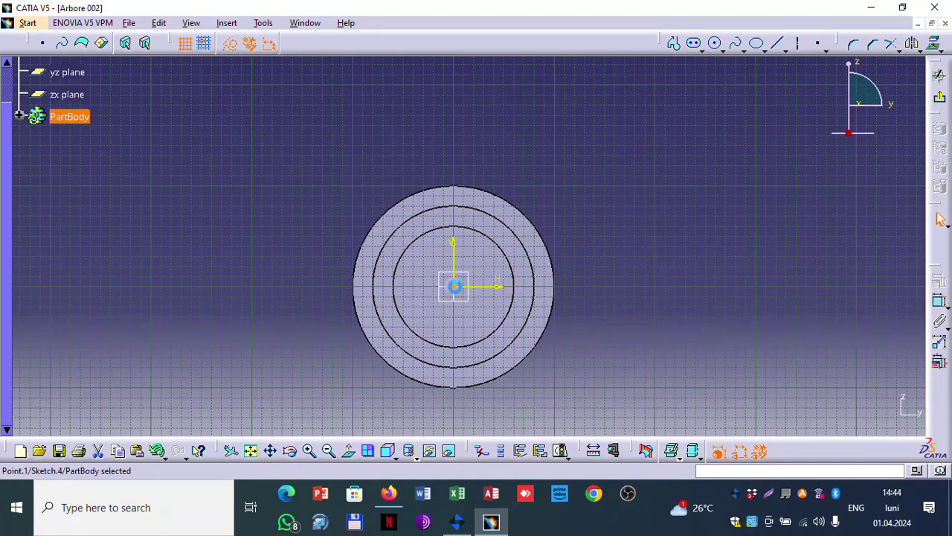
{"action": "left_click", "coordinate": [504, 250], "text": "ctrl"}
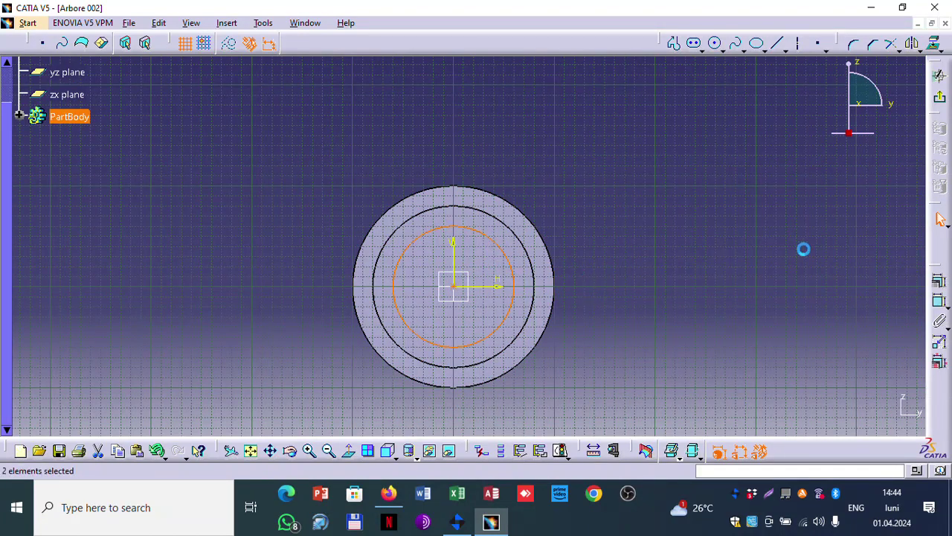
{"action": "left_click", "coordinate": [940, 283]}
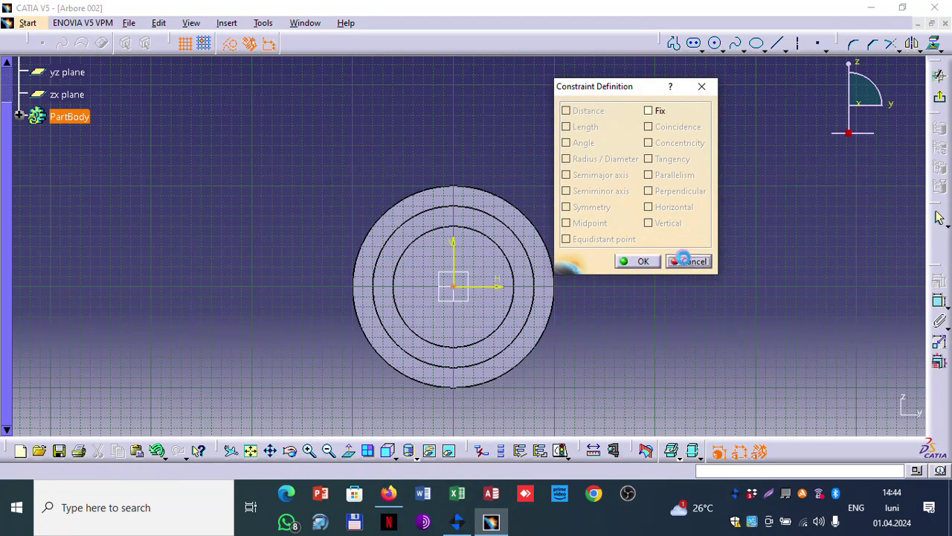
{"action": "left_click", "coordinate": [688, 260]}
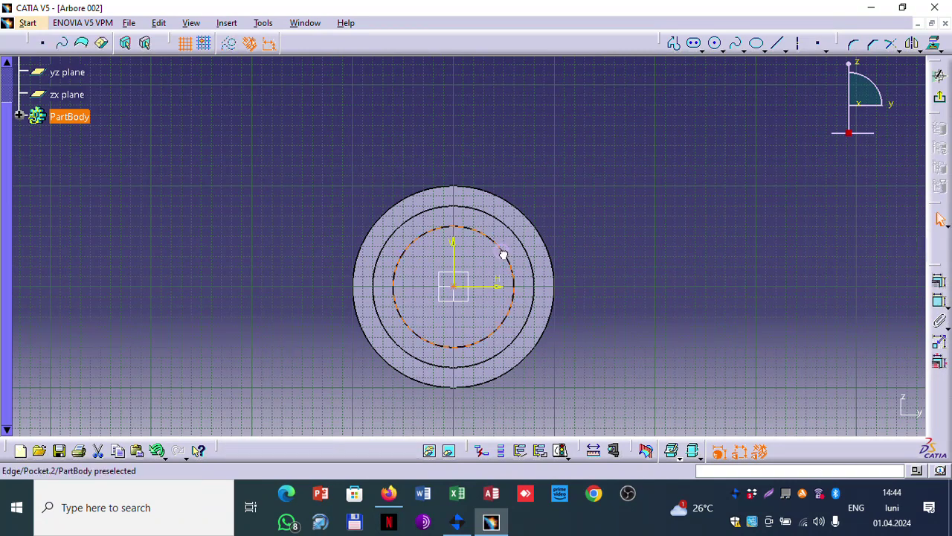
{"action": "left_click", "coordinate": [940, 283]}
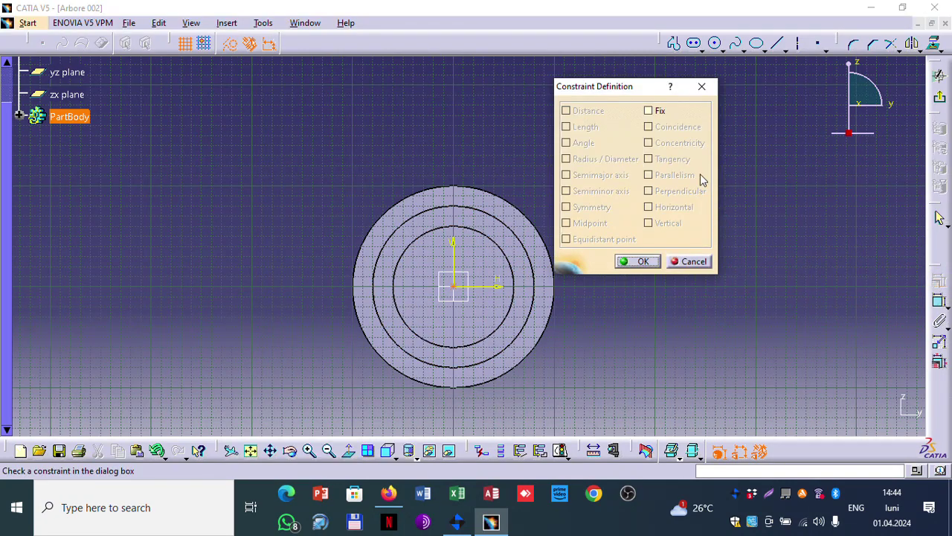
{"action": "left_click", "coordinate": [692, 264]}
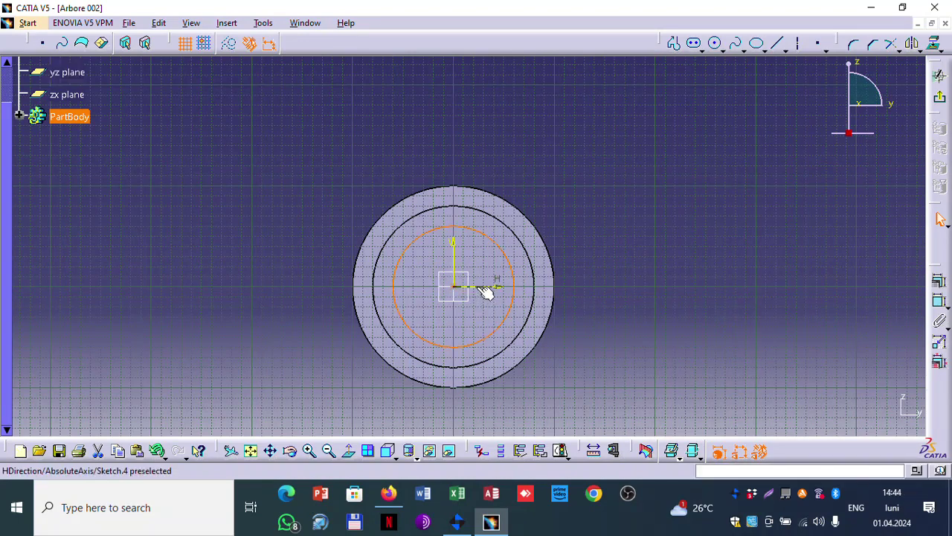
{"action": "left_click", "coordinate": [468, 281], "text": "ctrl"}
{"action": "left_click", "coordinate": [454, 262], "text": "ctrl"}
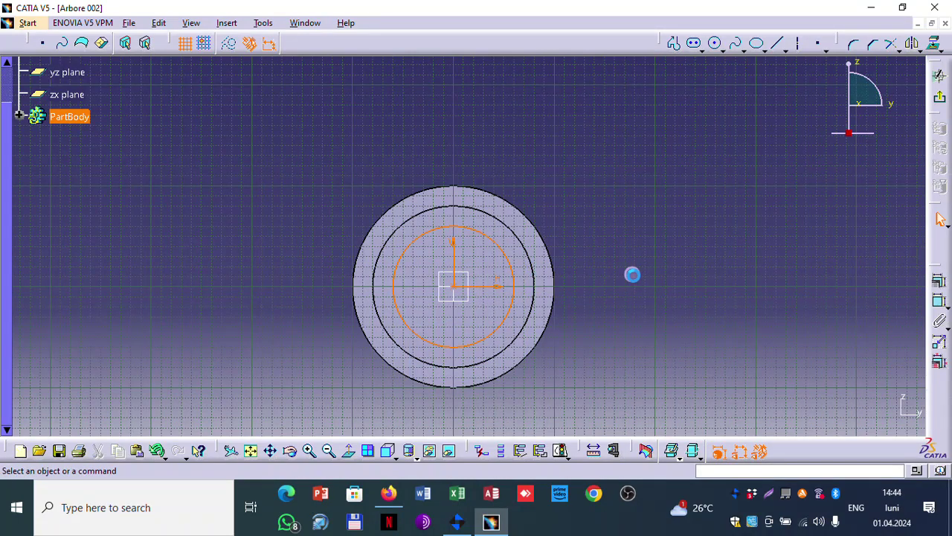
{"action": "left_click", "coordinate": [634, 252]}
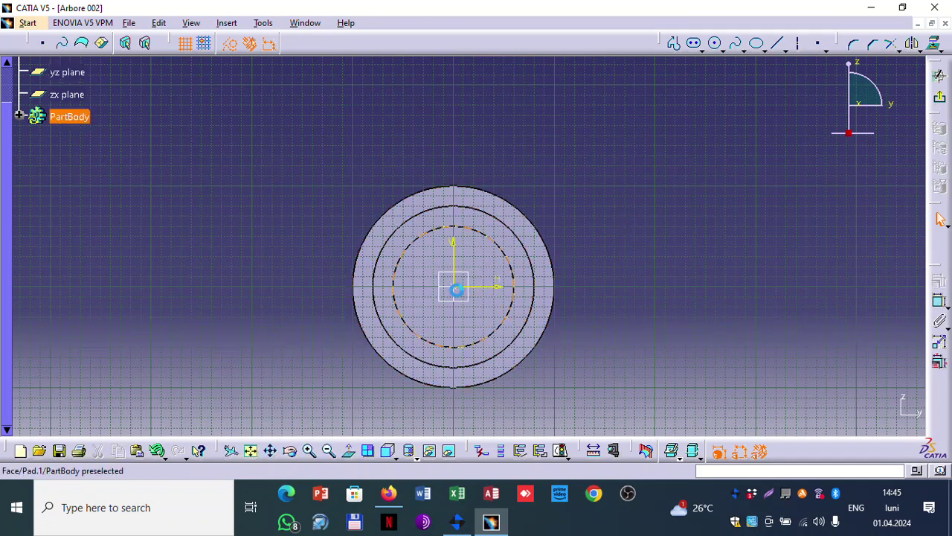
- Constrain the hole's centre point to be concentric with the circular edge of the shaft's end face, and leave the positioning sketch
{"action": "left_click", "coordinate": [464, 286]}
{"action": "left_click", "coordinate": [595, 259]}
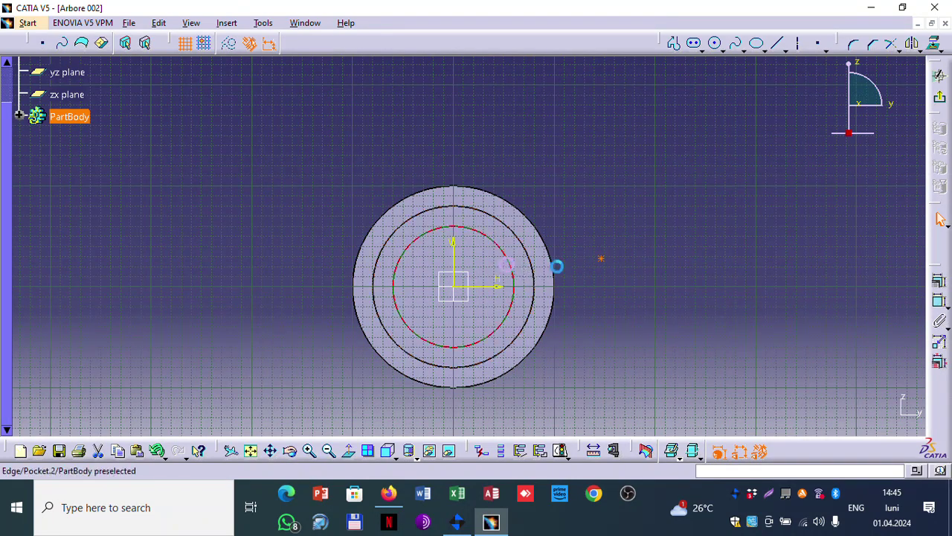
{"action": "left_click", "coordinate": [938, 281]}
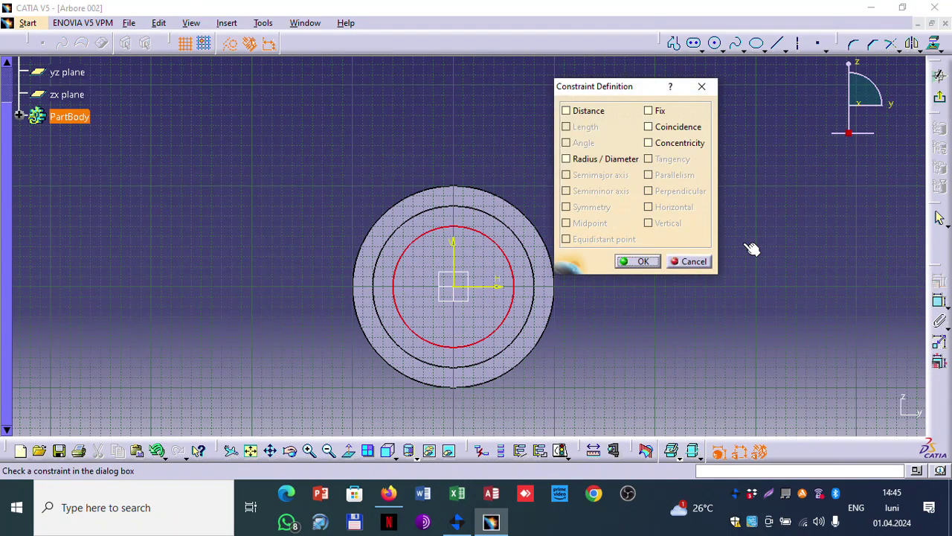
{"action": "left_click", "coordinate": [679, 142]}
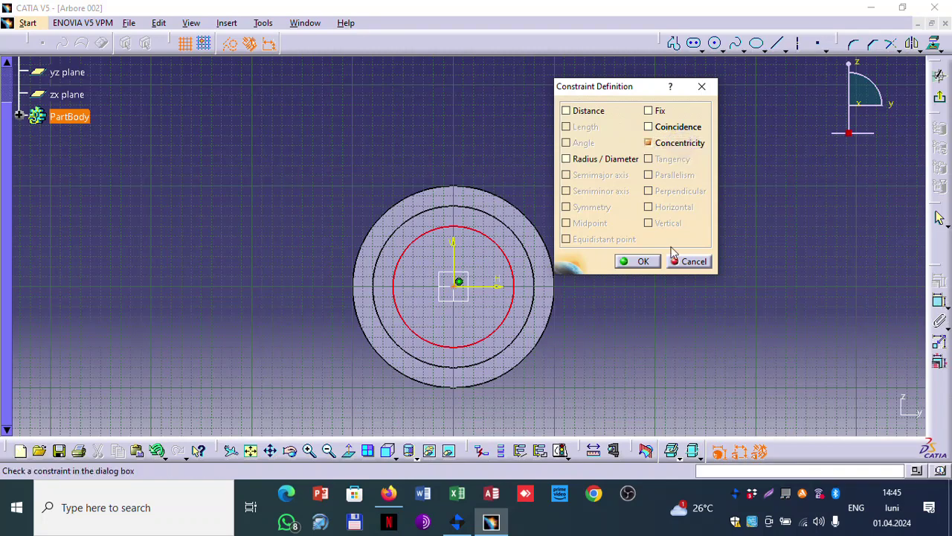
{"action": "left_click", "coordinate": [644, 261]}
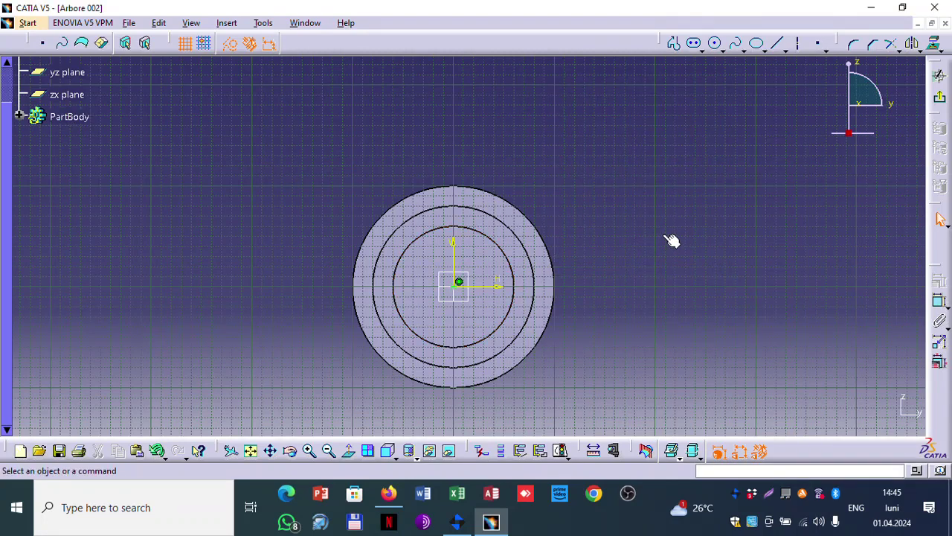
{"action": "left_click", "coordinate": [939, 98]}
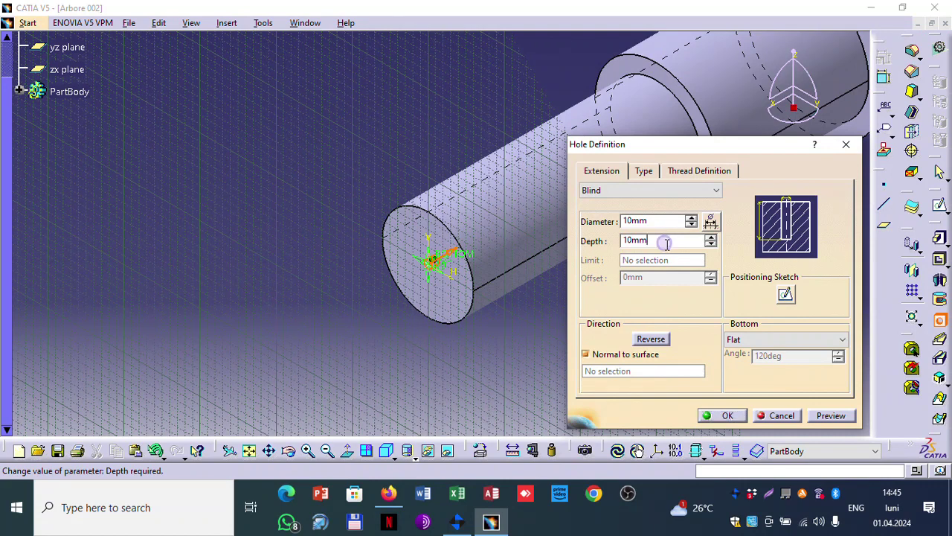
- Set the hole's extension to Up To Last and its diameter to 30 mm
{"action": "left_click", "coordinate": [657, 189]}
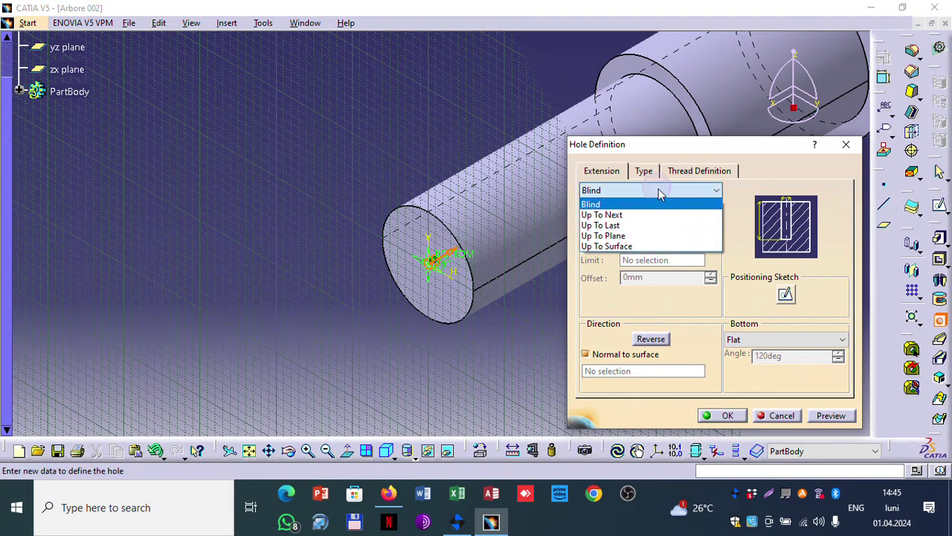
{"action": "left_click", "coordinate": [645, 227]}
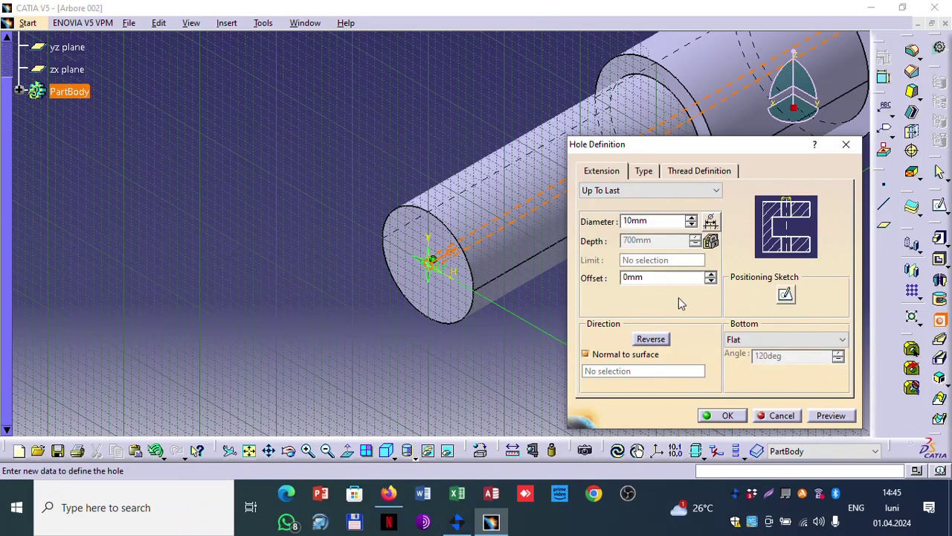
{"action": "left_click_drag", "start_coordinate": [654, 221], "coordinate": [611, 221]}
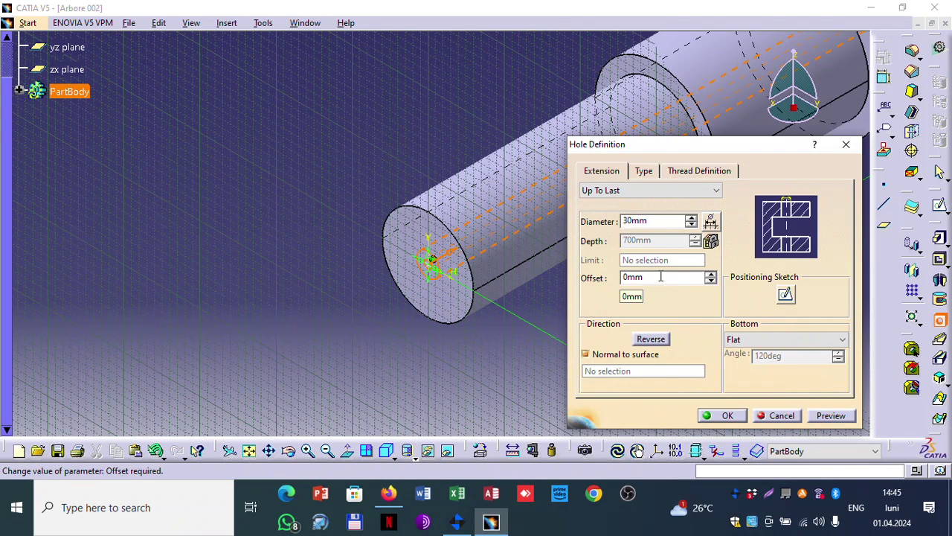
- Try a 10 mm offset for the hole, and return the offset to 0 mm
{"action": "left_click_drag", "start_coordinate": [657, 278], "coordinate": [615, 277]}
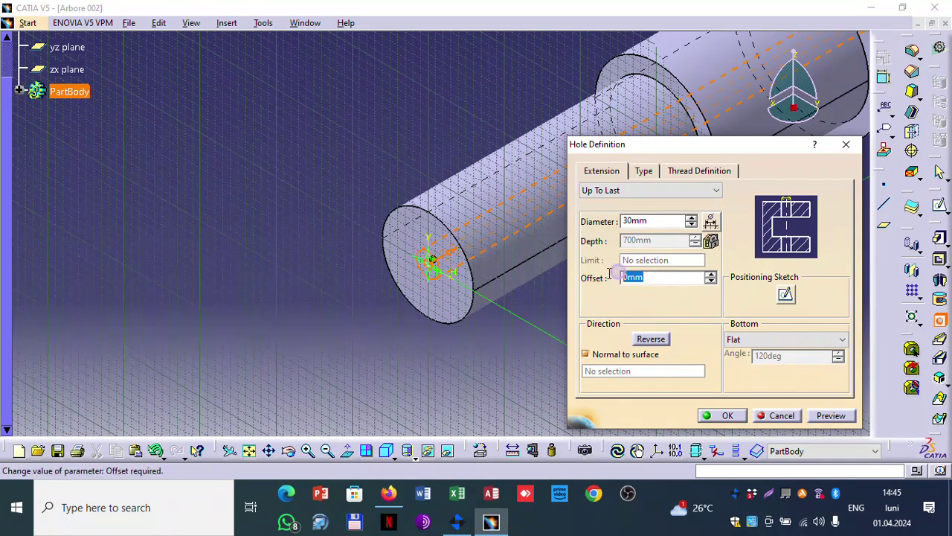
{"action": "type", "text": "10"}
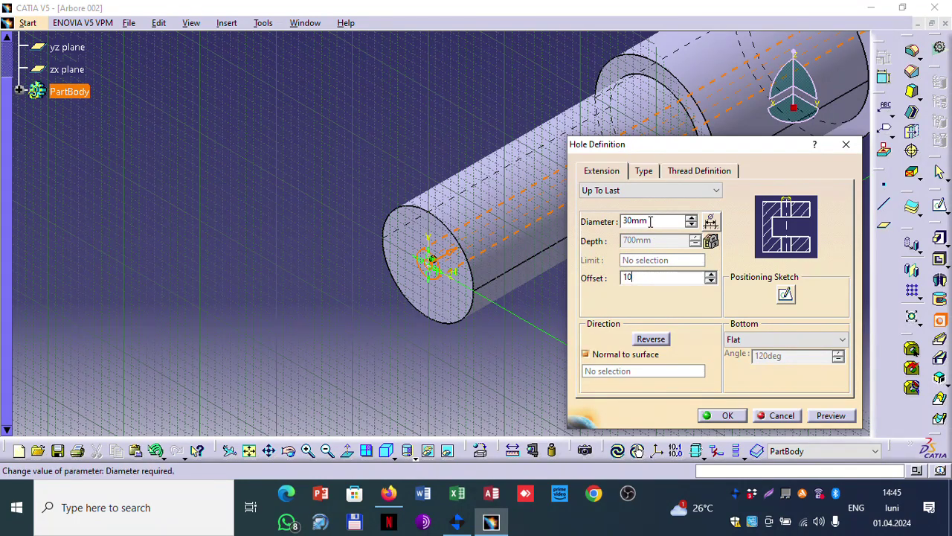
{"action": "left_click", "coordinate": [647, 221]}
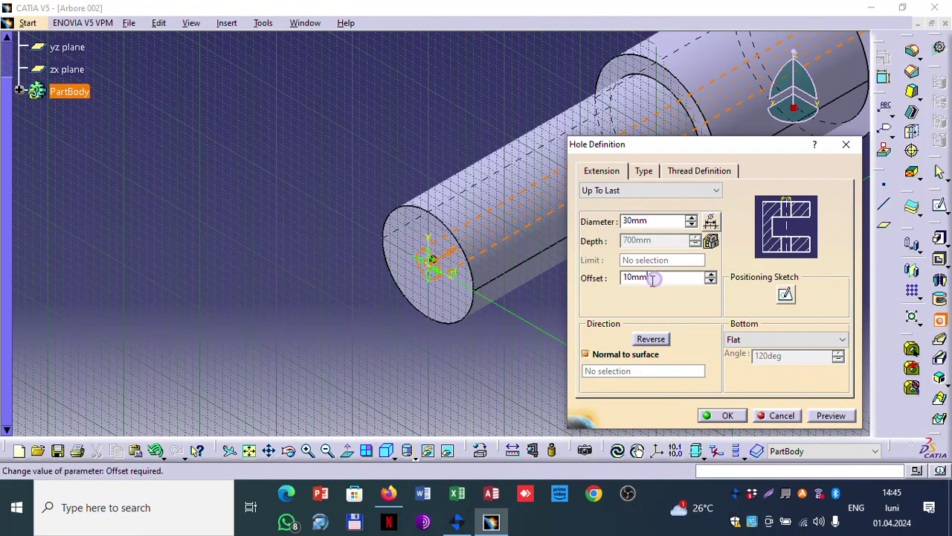
{"action": "left_click_drag", "start_coordinate": [657, 277], "coordinate": [595, 280]}
{"action": "type", "text": "0"}
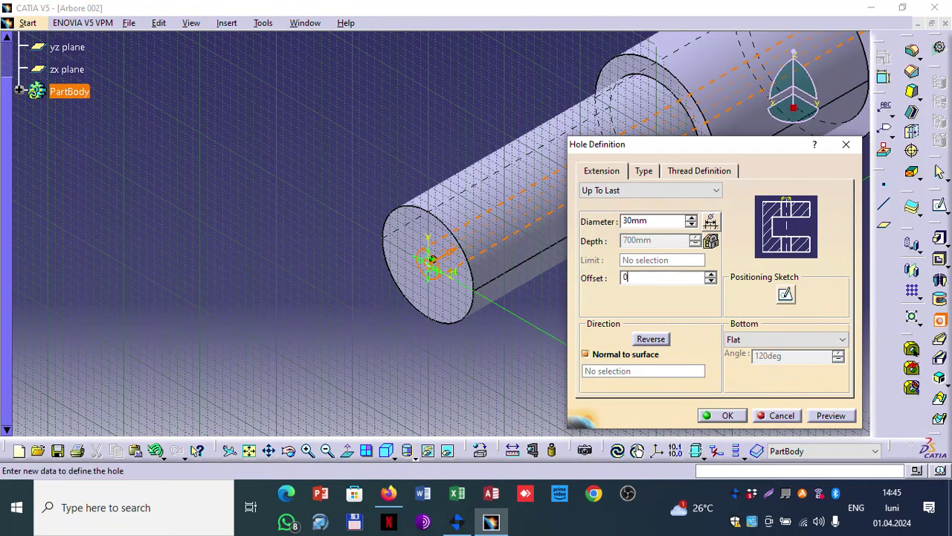
{"action": "left_click", "coordinate": [652, 221]}
- Change the hole type to Countersunk
{"action": "left_click", "coordinate": [646, 171]}
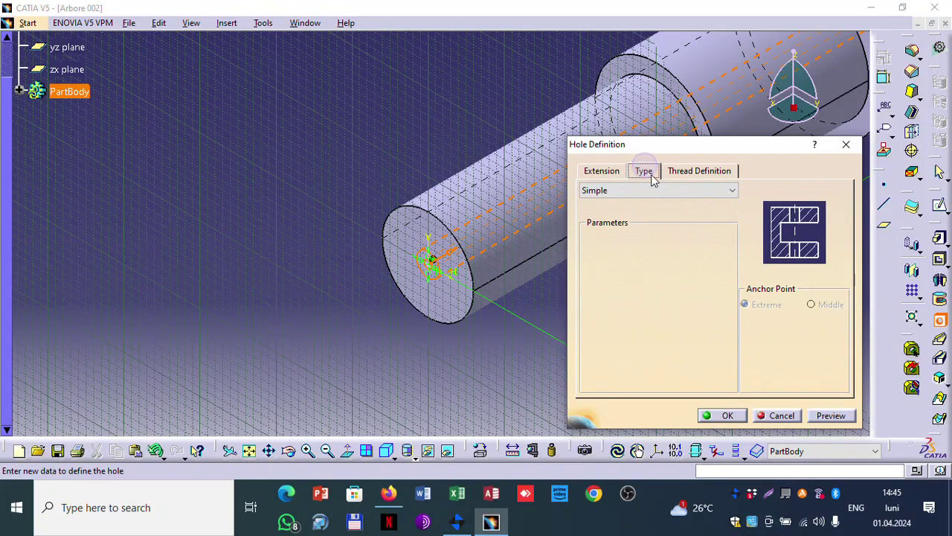
{"action": "left_click", "coordinate": [676, 191]}
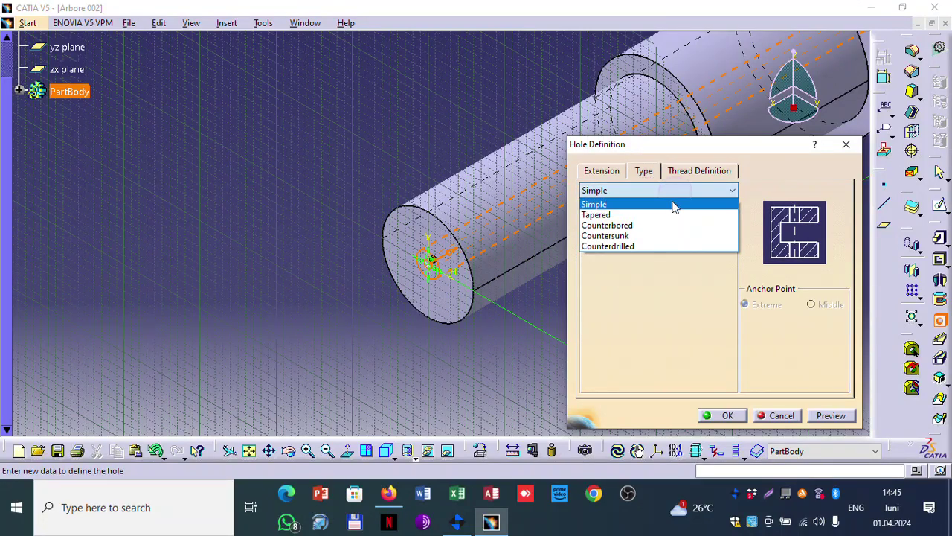
{"action": "left_click", "coordinate": [657, 237]}
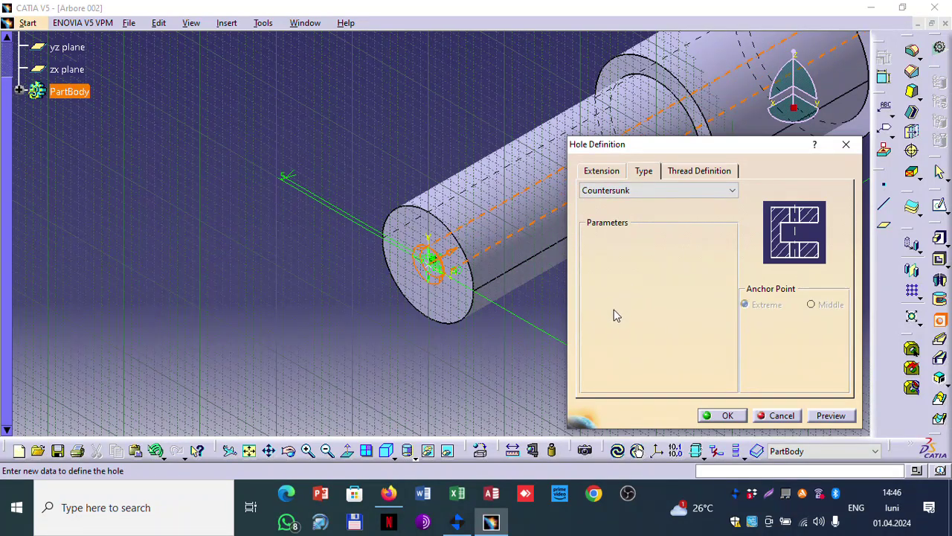
- Make the hole threaded with the Metric Thin Pitch standard and M8x1 thread, create it, and clear the selection
{"action": "left_click", "coordinate": [695, 170]}
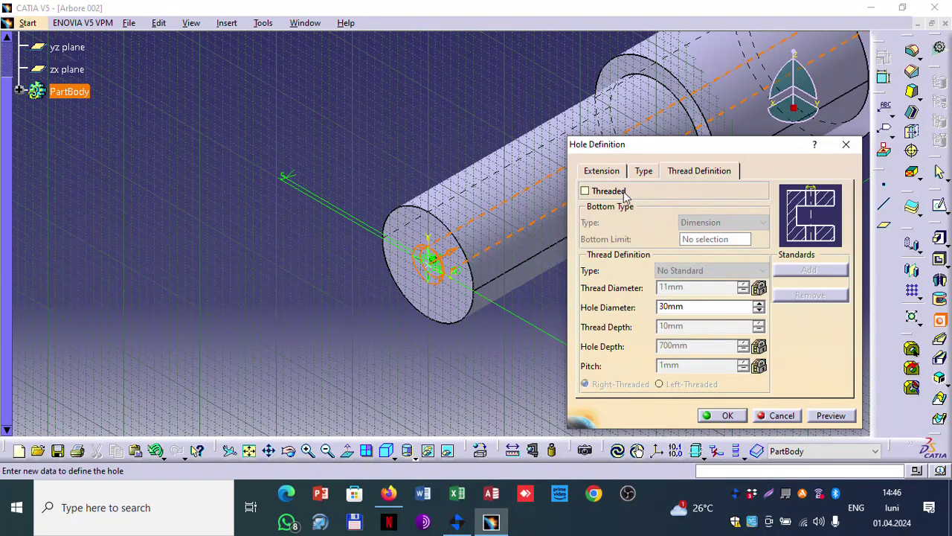
{"action": "left_click", "coordinate": [604, 191]}
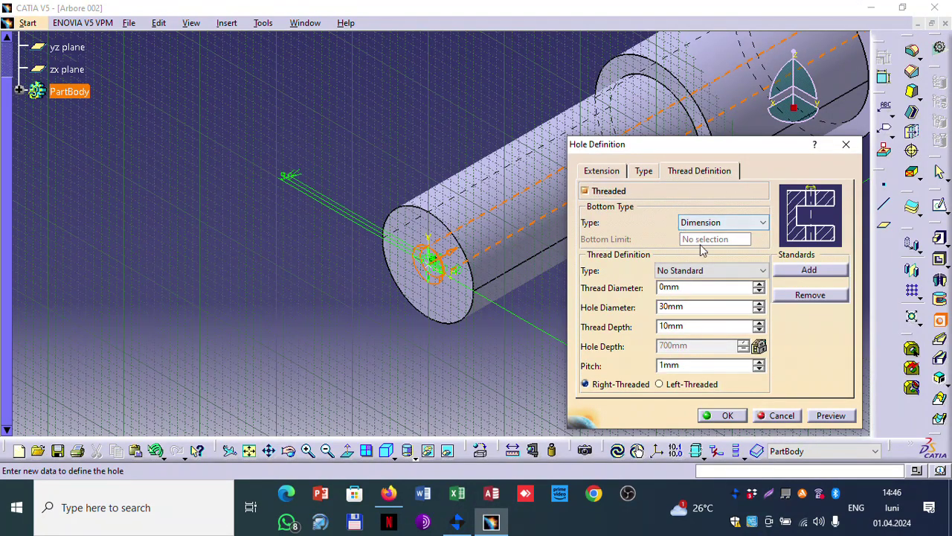
{"action": "left_click", "coordinate": [719, 220]}
{"action": "left_click", "coordinate": [718, 221]}
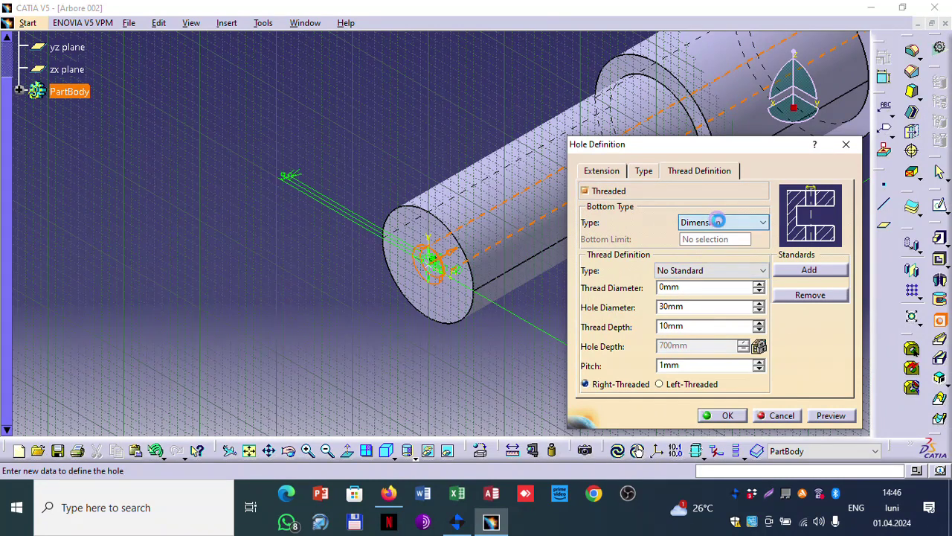
{"action": "left_click", "coordinate": [707, 273]}
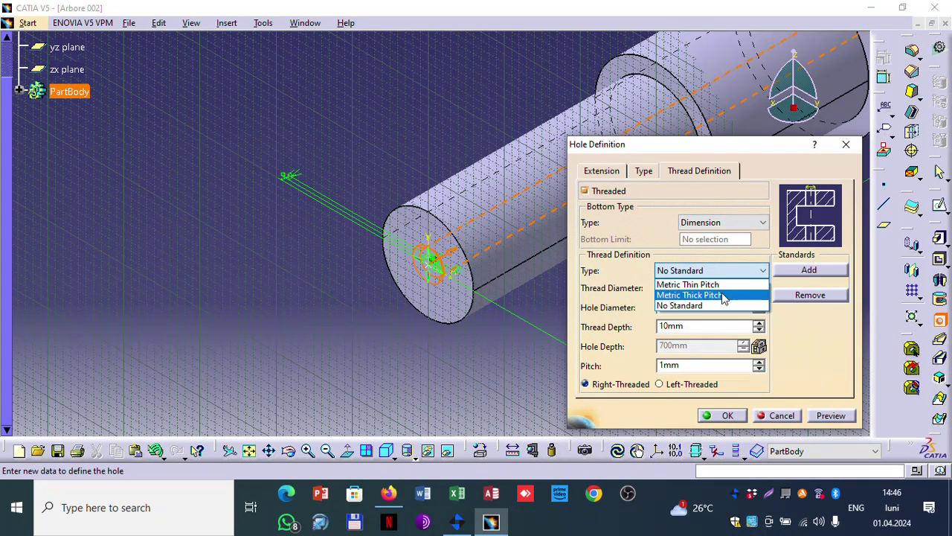
{"action": "left_click", "coordinate": [720, 285]}
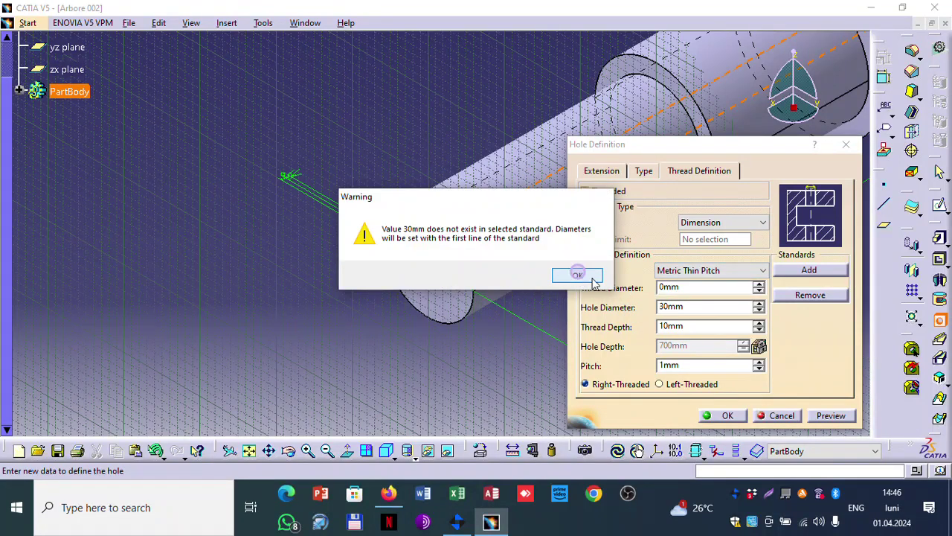
{"action": "left_click", "coordinate": [578, 276]}
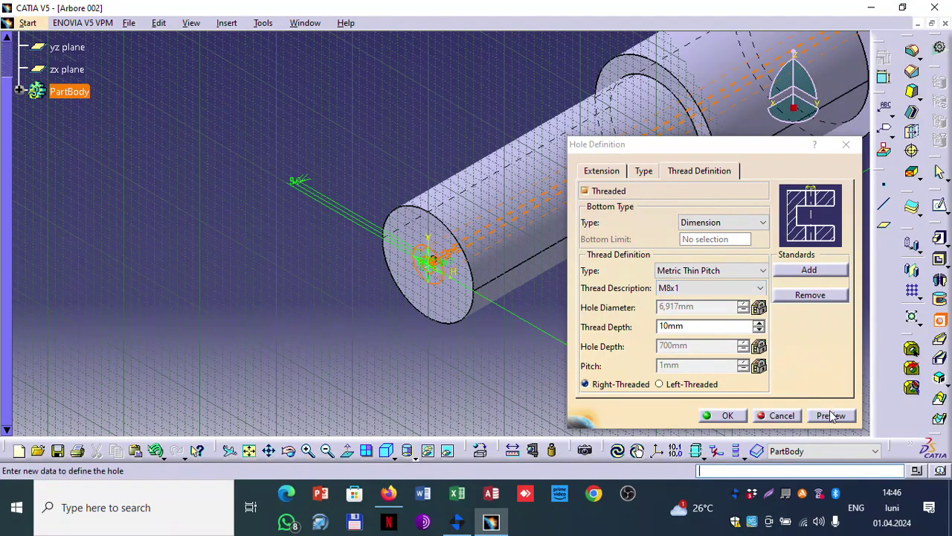
{"action": "left_click", "coordinate": [727, 417]}
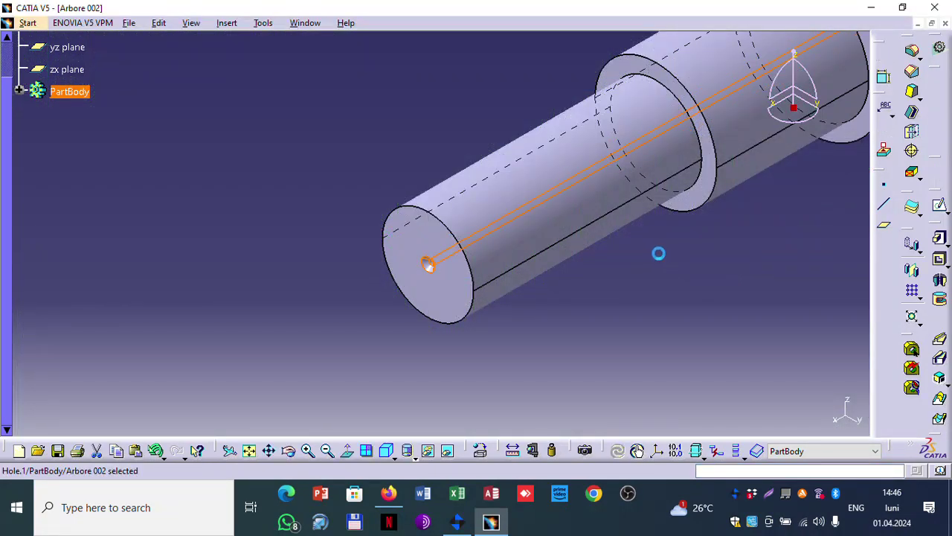
{"action": "middle_click_drag", "start_coordinate": [743, 253], "coordinate": [639, 316]}
{"action": "left_click", "coordinate": [659, 226]}
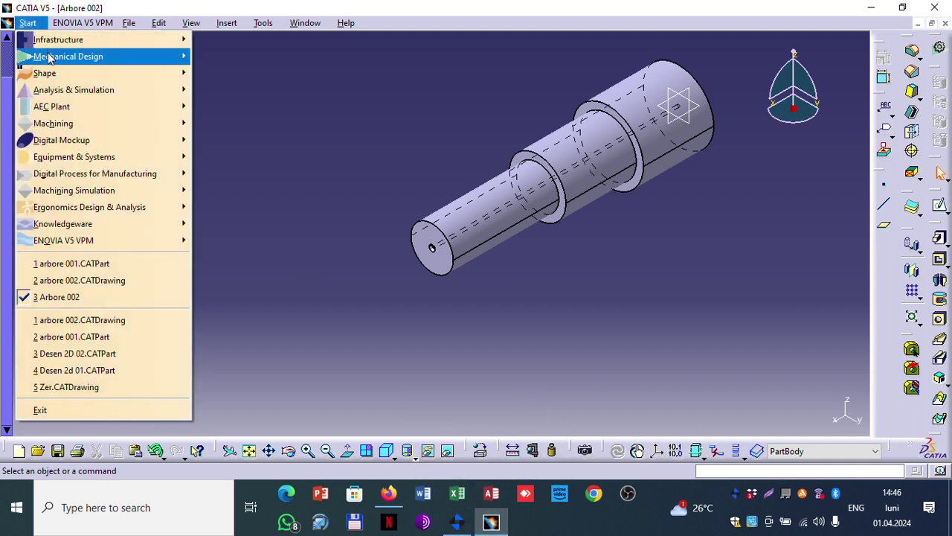
- Create a new A2 ISO drawing of the shaft at 1:1 scale with the automatic front, top and left view layout
{"action": "mouse_move", "coordinate": [67, 56]}
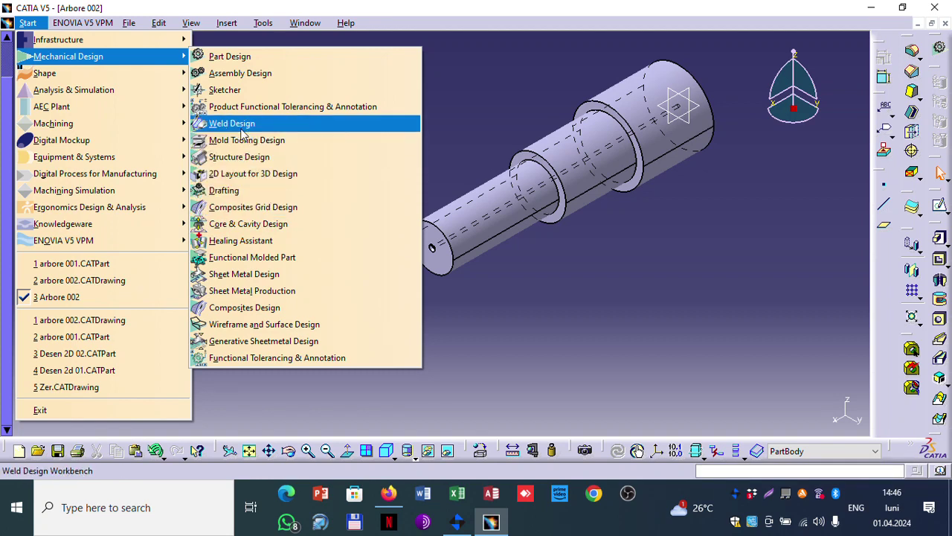
{"action": "left_click", "coordinate": [260, 190]}
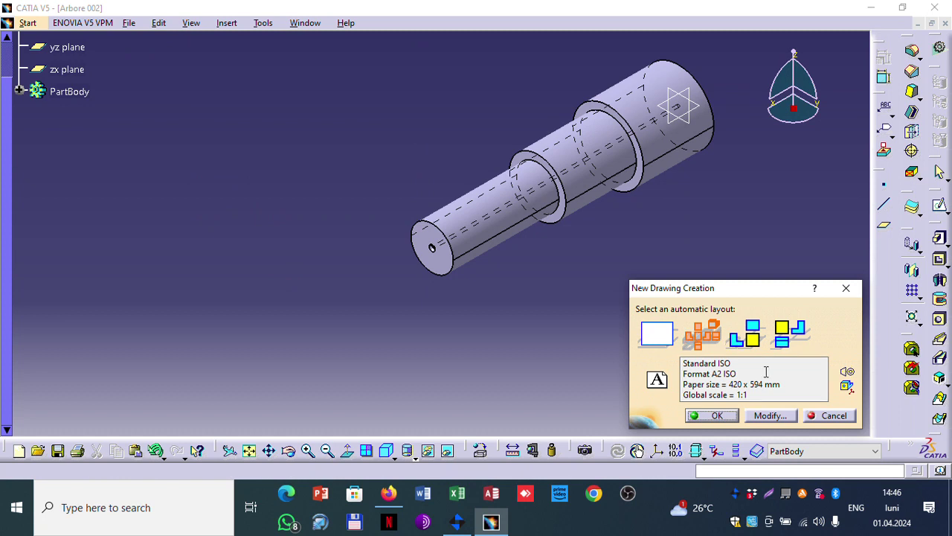
{"action": "left_click", "coordinate": [782, 336]}
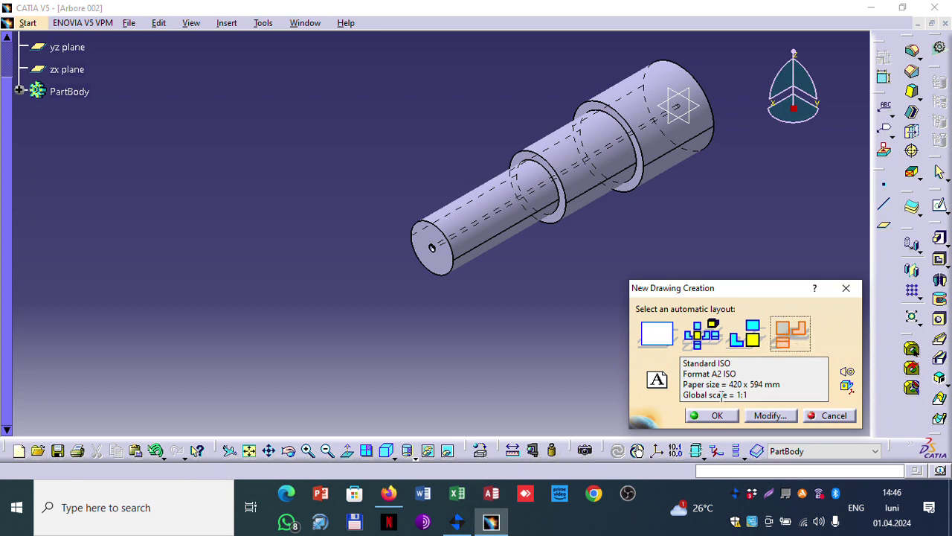
{"action": "left_click", "coordinate": [717, 415]}
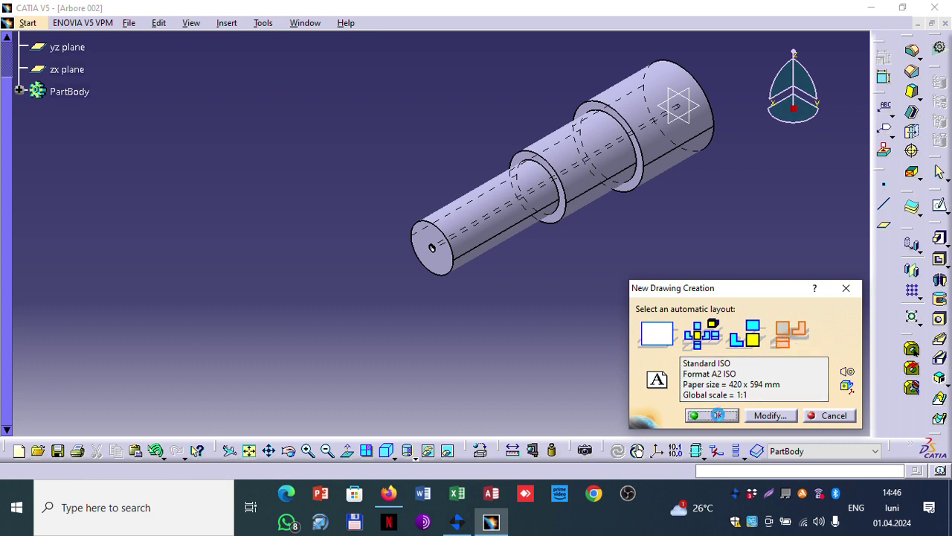
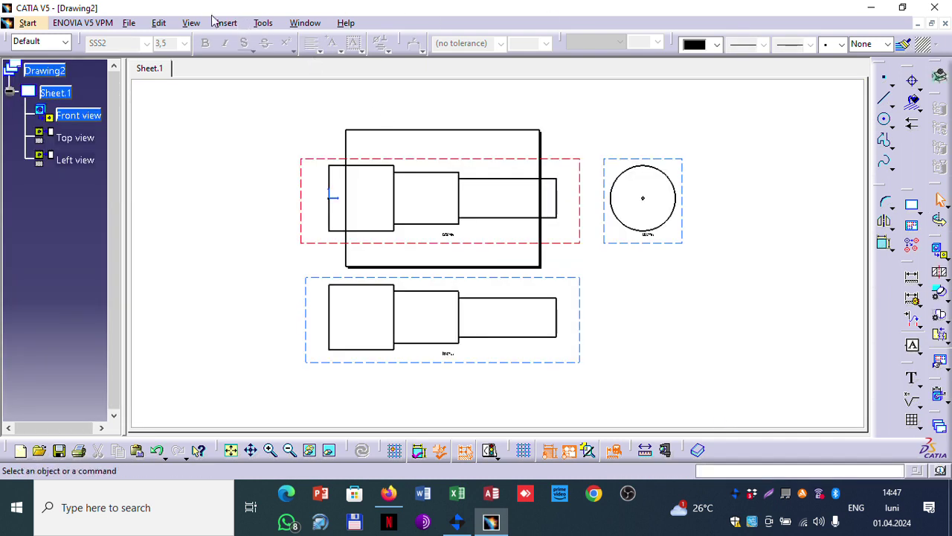
- Create an offset section view cut horizontally along the shaft's axis in the front view and place it above that view
{"action": "left_click", "coordinate": [159, 22]}
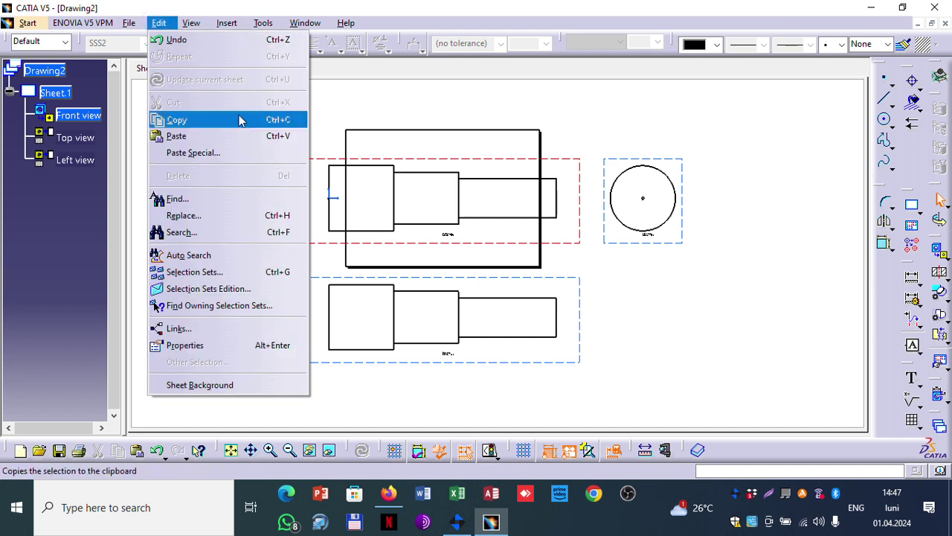
{"action": "mouse_move", "coordinate": [227, 23]}
{"action": "mouse_move", "coordinate": [291, 64]}
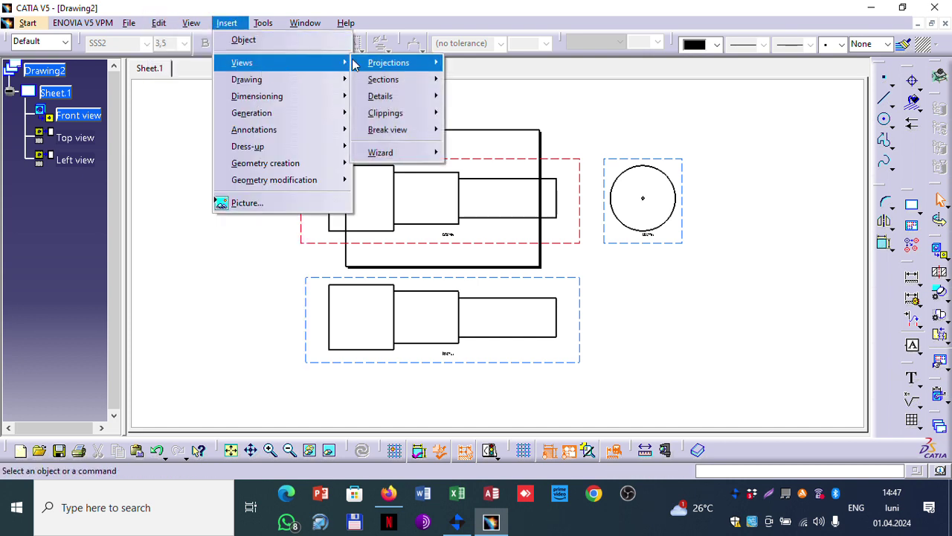
{"action": "mouse_move", "coordinate": [387, 79]}
{"action": "left_click", "coordinate": [465, 79]}
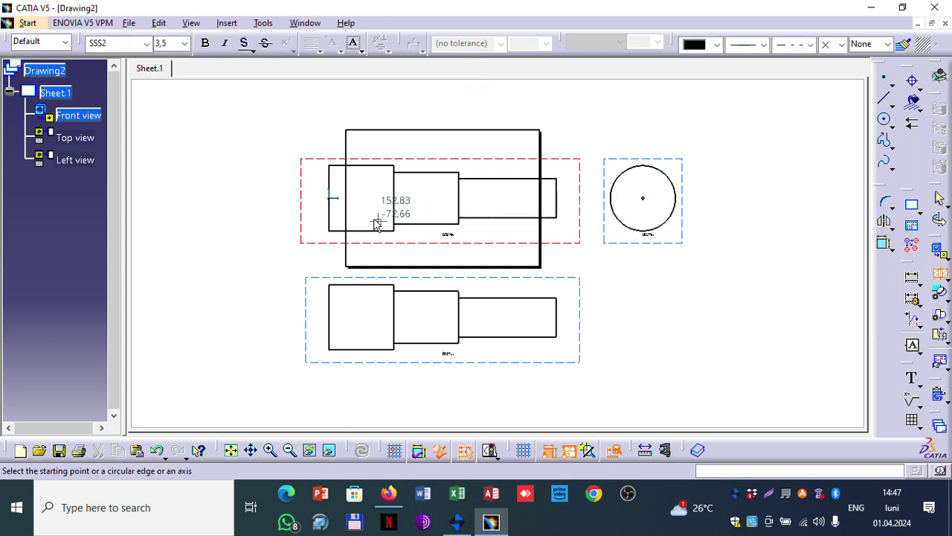
{"action": "left_click", "coordinate": [299, 196]}
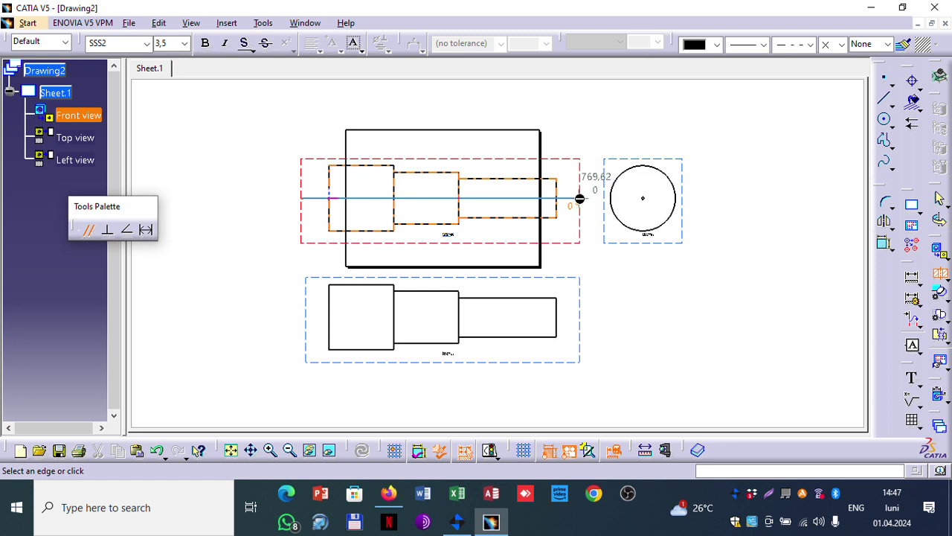
{"action": "double_click", "coordinate": [579, 196]}
{"action": "middle_click_drag", "start_coordinate": [566, 109], "coordinate": [548, 244]}
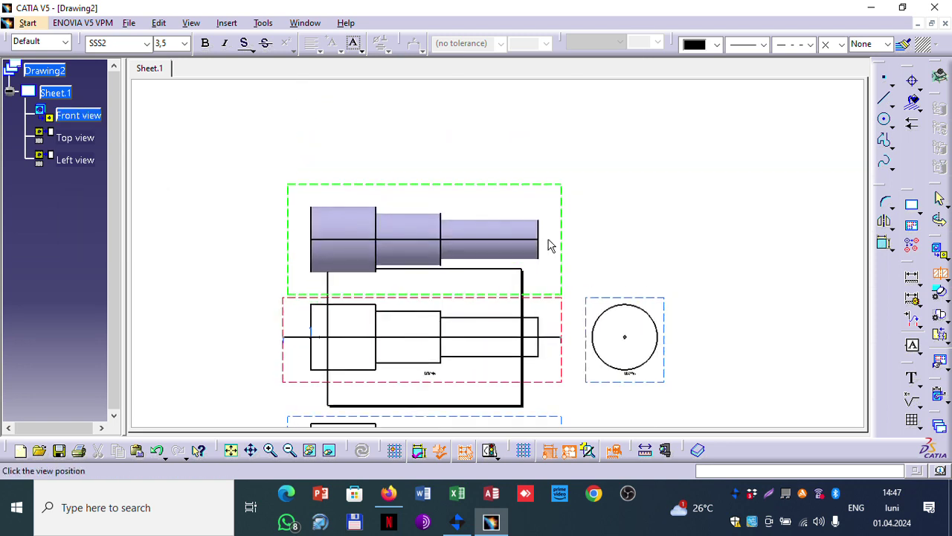
{"action": "left_click", "coordinate": [626, 200]}
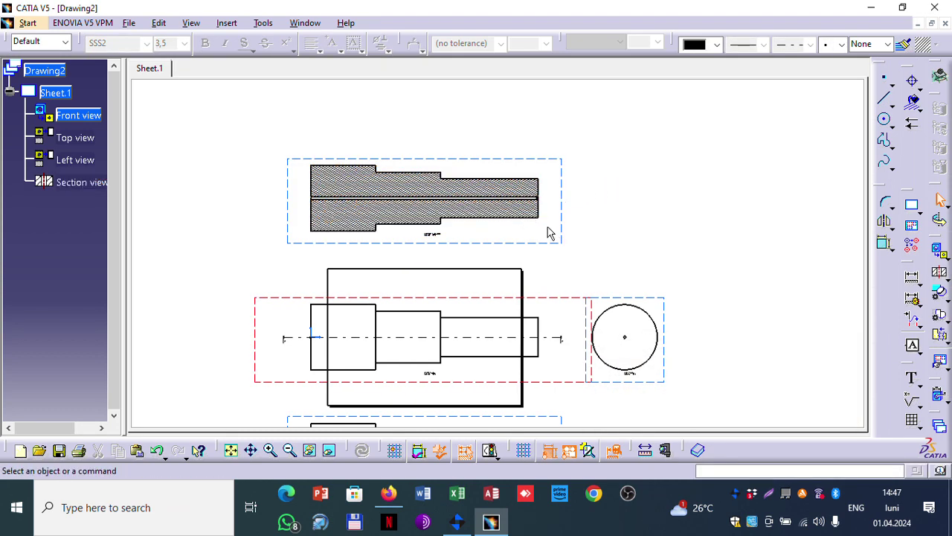
- Activate the shaft's section view
{"action": "mouse_move", "coordinate": [548, 232]}
{"action": "middle_mouse_down", "text": "ctrl"}
{"action": "mouse_move", "coordinate": [534, 149]}
{"action": "mouse_move", "coordinate": [565, 164]}
{"action": "mouse_move", "coordinate": [587, 291]}
{"action": "mouse_move", "coordinate": [514, 273]}
{"action": "middle_mouse_up", "text": "ctrl"}
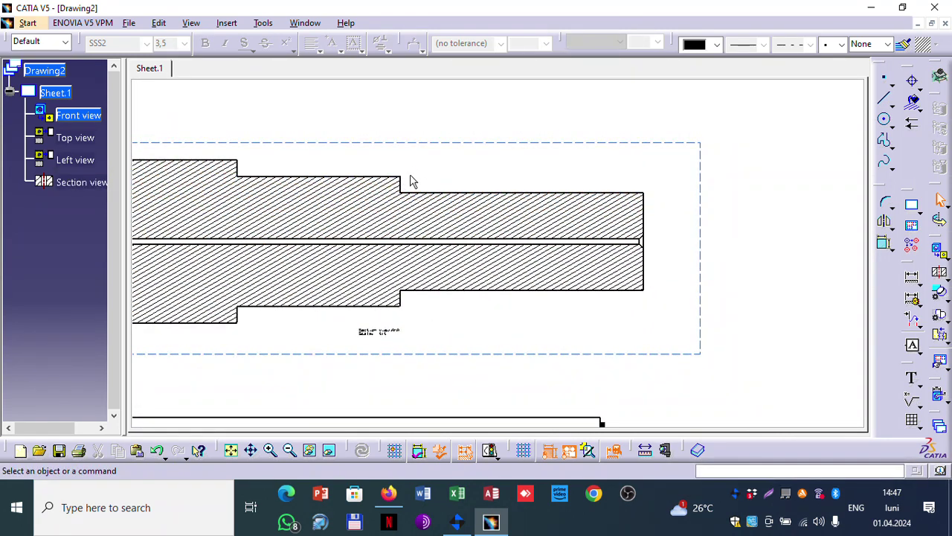
{"action": "left_click", "coordinate": [384, 181]}
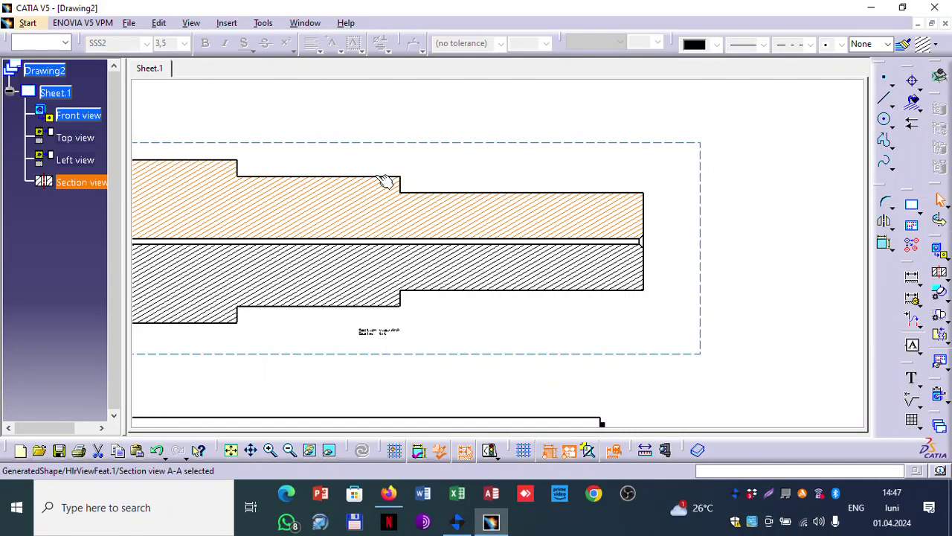
{"action": "left_click", "coordinate": [561, 162]}
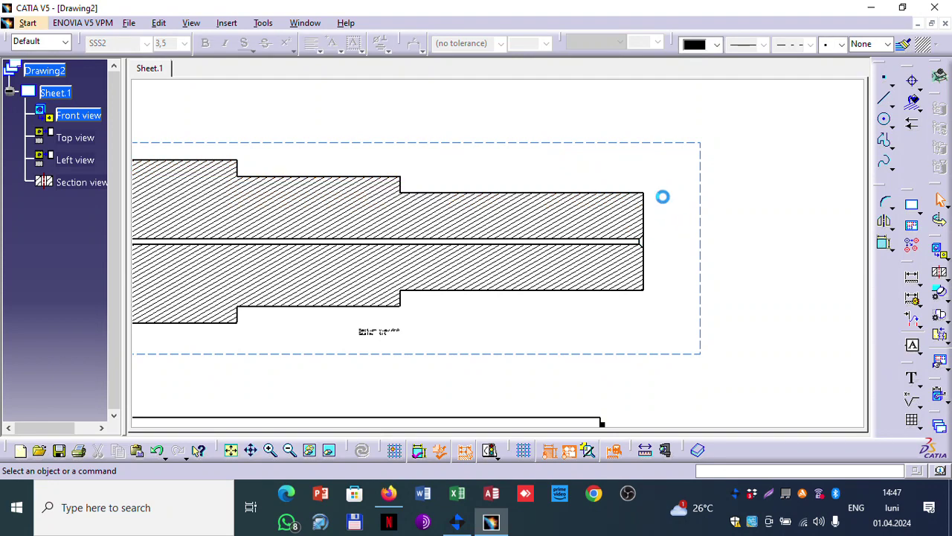
{"action": "left_click", "coordinate": [660, 143]}
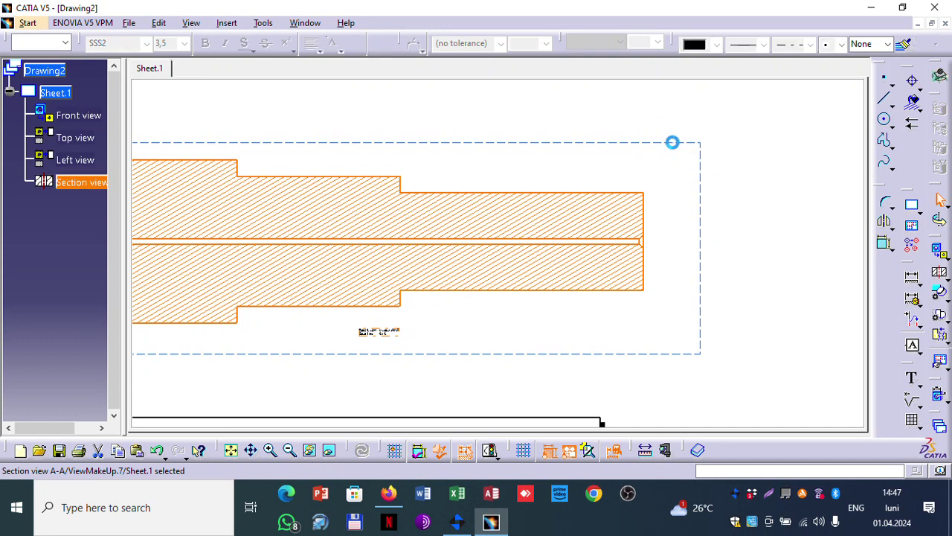
- Enable thread, axis, hidden line and center line display in the properties of section view A-A
{"action": "right_click", "coordinate": [677, 145]}
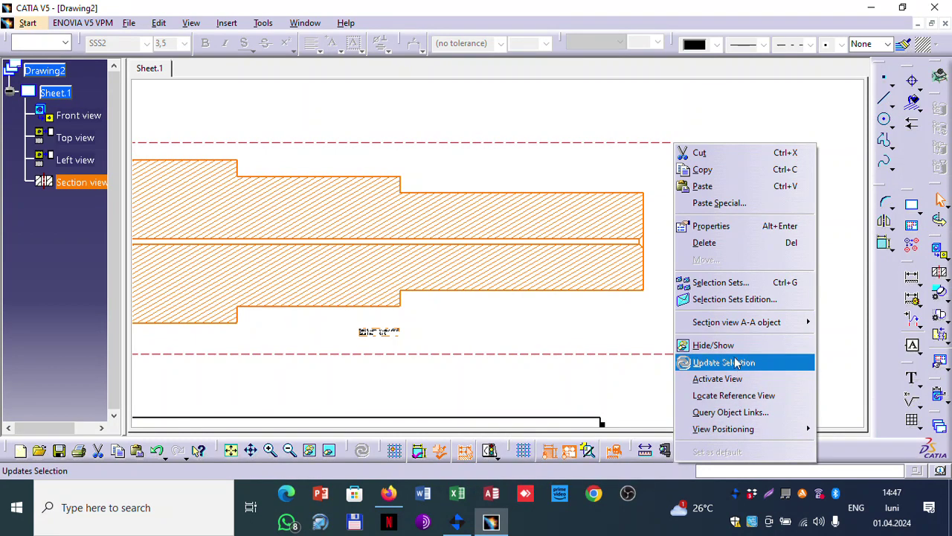
{"action": "left_click", "coordinate": [709, 228]}
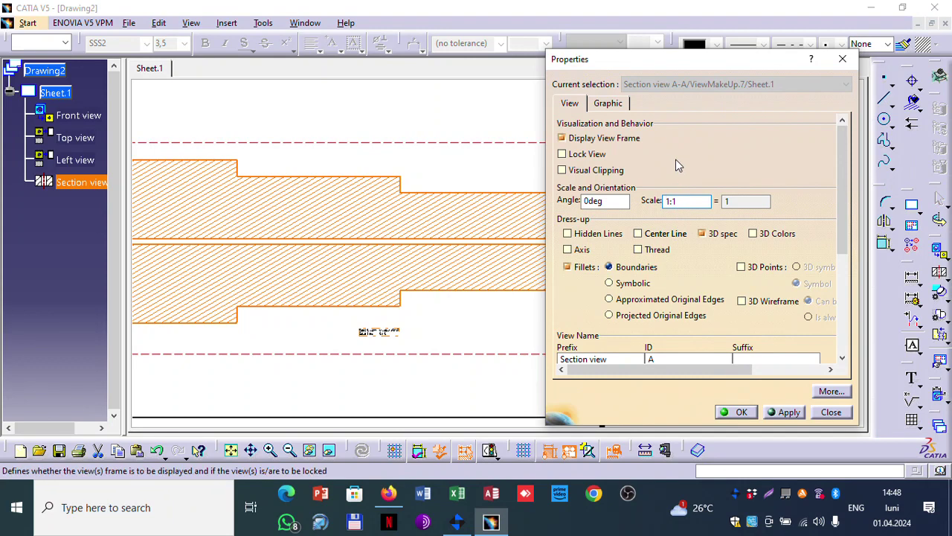
{"action": "left_click_drag", "start_coordinate": [677, 65], "coordinate": [377, 64]}
{"action": "left_click_drag", "start_coordinate": [546, 186], "coordinate": [541, 137]}
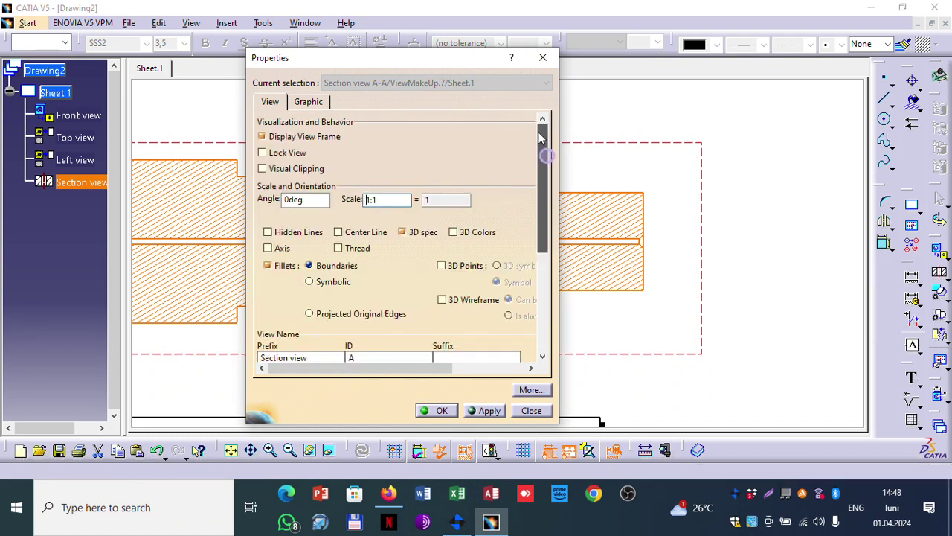
{"action": "left_click", "coordinate": [339, 248]}
{"action": "left_click", "coordinate": [269, 249]}
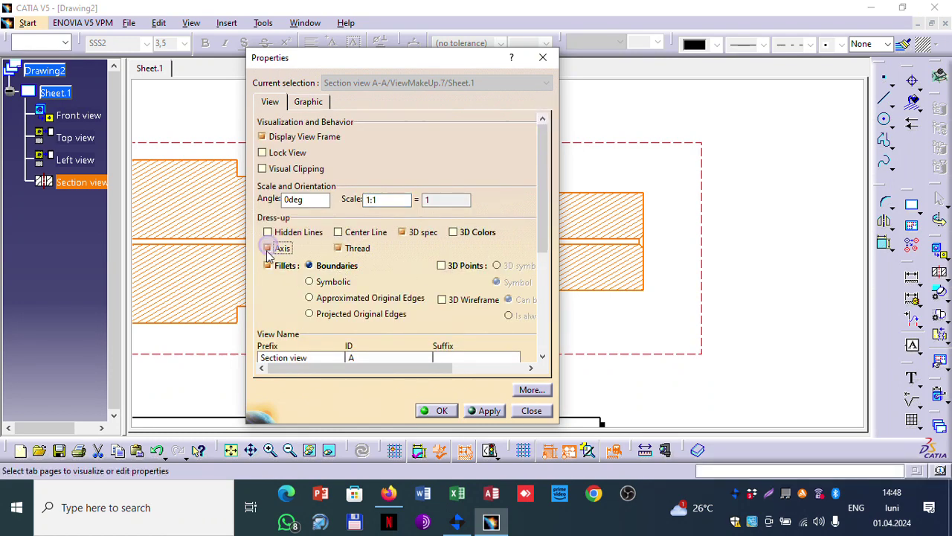
{"action": "left_click", "coordinate": [302, 232]}
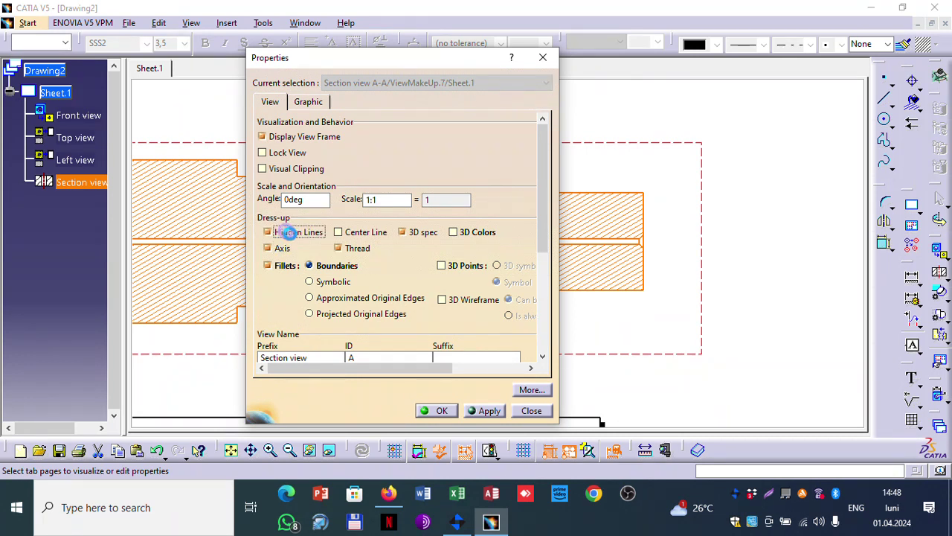
{"action": "left_click", "coordinate": [365, 232]}
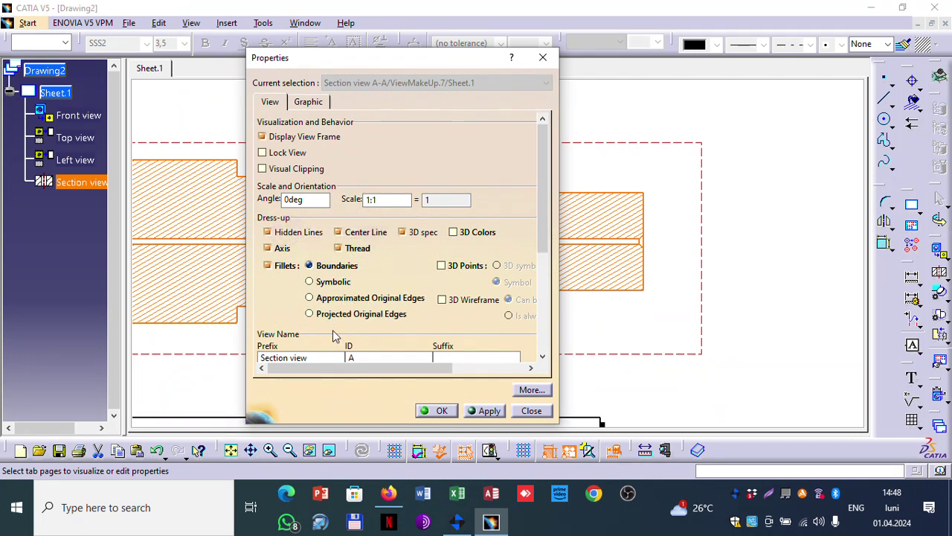
{"action": "left_click", "coordinate": [441, 410]}
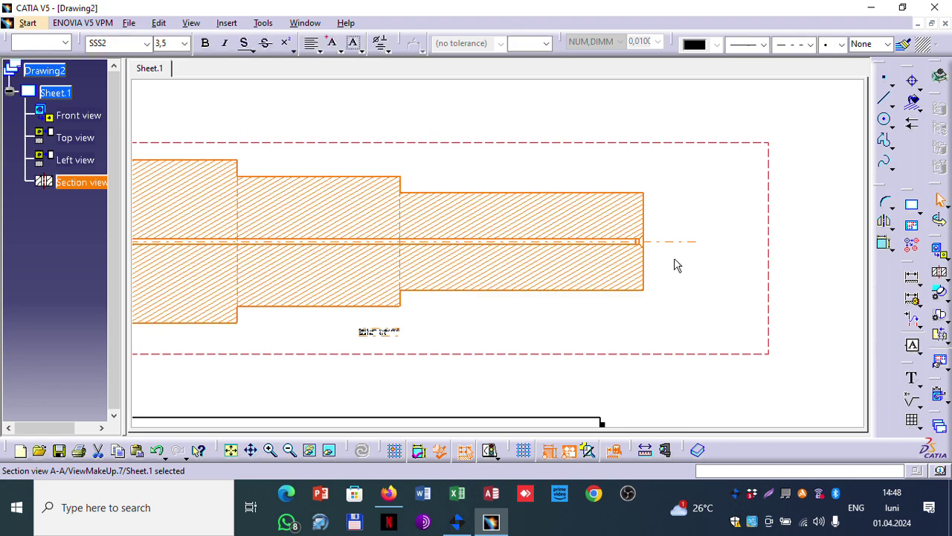
- Examine the thread and chamfer at the hole's end on the thinnest shaft step in the section view
{"action": "mouse_move", "coordinate": [647, 262]}
{"action": "middle_mouse_down"}
{"action": "mouse_move", "coordinate": [627, 258]}
{"action": "mouse_move", "coordinate": [590, 129]}
{"action": "mouse_move", "coordinate": [791, 241]}
{"action": "mouse_move", "coordinate": [281, 232]}
{"action": "middle_mouse_up"}
{"action": "mouse_move", "coordinate": [538, 256]}
{"action": "middle_mouse_down"}
{"action": "mouse_move", "coordinate": [546, 245]}
{"action": "mouse_move", "coordinate": [529, 117]}
{"action": "mouse_move", "coordinate": [508, 214]}
{"action": "mouse_move", "coordinate": [266, 226]}
{"action": "middle_mouse_up"}
{"action": "left_click", "coordinate": [255, 150]}
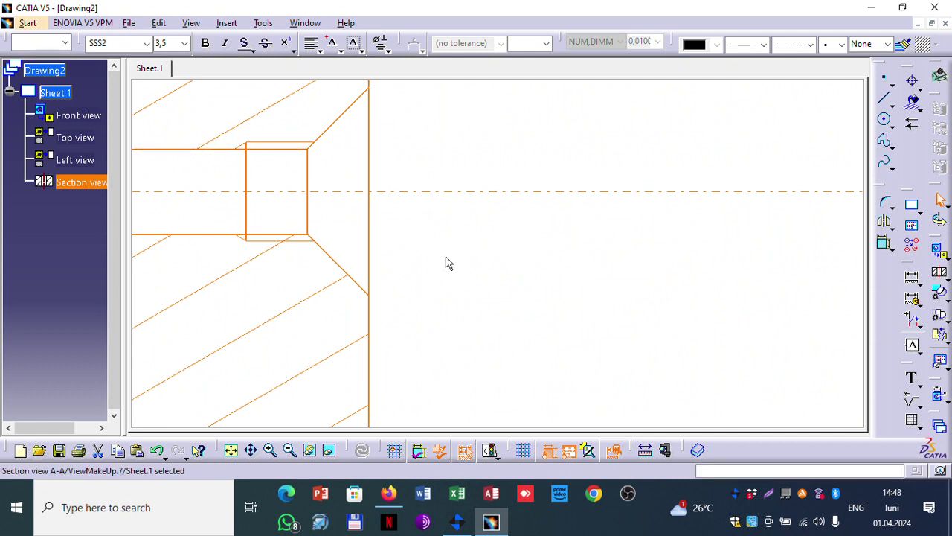
{"action": "mouse_move", "coordinate": [447, 247]}
{"action": "middle_mouse_down", "text": "ctrl"}
{"action": "mouse_move", "coordinate": [444, 395]}
{"action": "mouse_move", "coordinate": [428, 375]}
{"action": "middle_mouse_up", "text": "ctrl"}
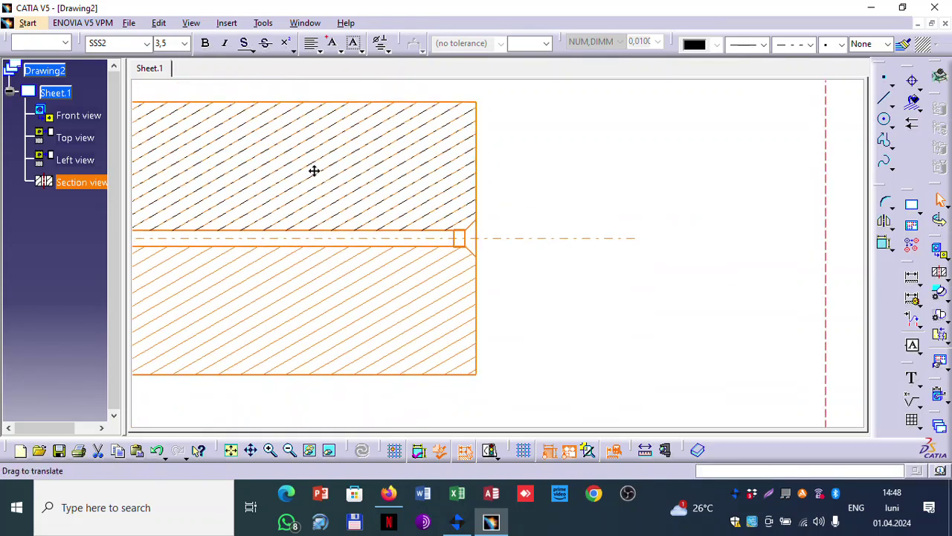
{"action": "mouse_move", "coordinate": [315, 170]}
{"action": "middle_mouse_down", "text": "ctrl"}
{"action": "mouse_move", "coordinate": [340, 338]}
{"action": "mouse_move", "coordinate": [409, 302]}
{"action": "middle_mouse_up", "text": "ctrl"}
{"action": "left_click", "coordinate": [409, 302]}
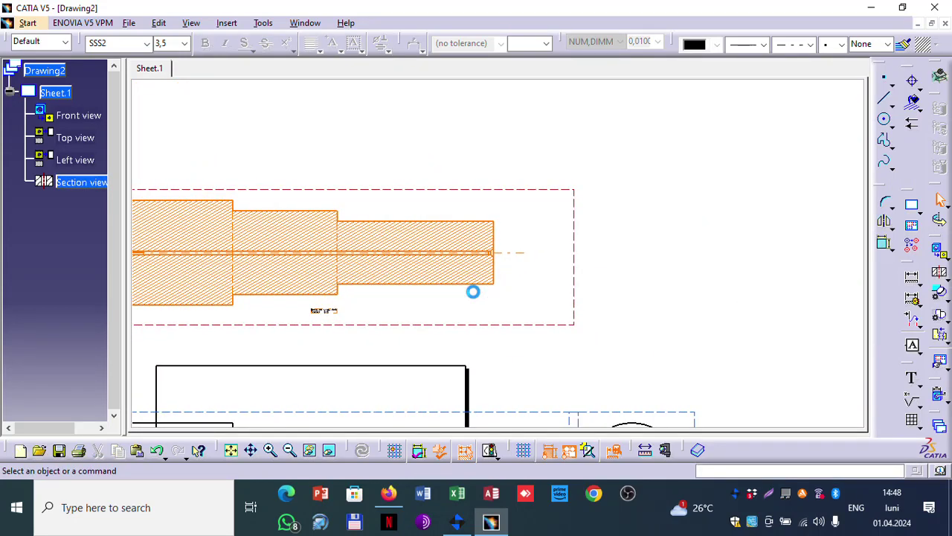
{"action": "left_click", "coordinate": [476, 297]}
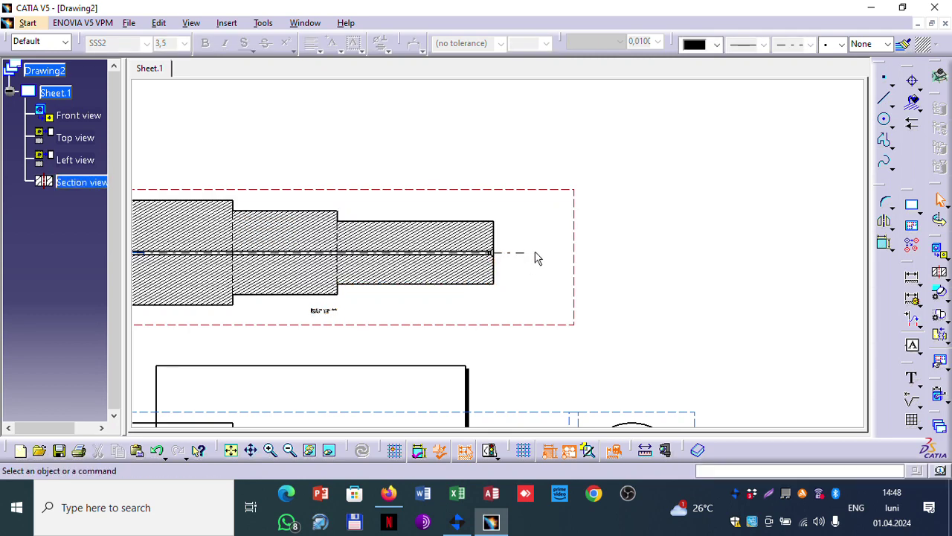
- Review the extension, type and thread definition of Hole.1 in the Arbore 002 part and return to Drawing2
{"action": "left_click", "coordinate": [304, 23]}
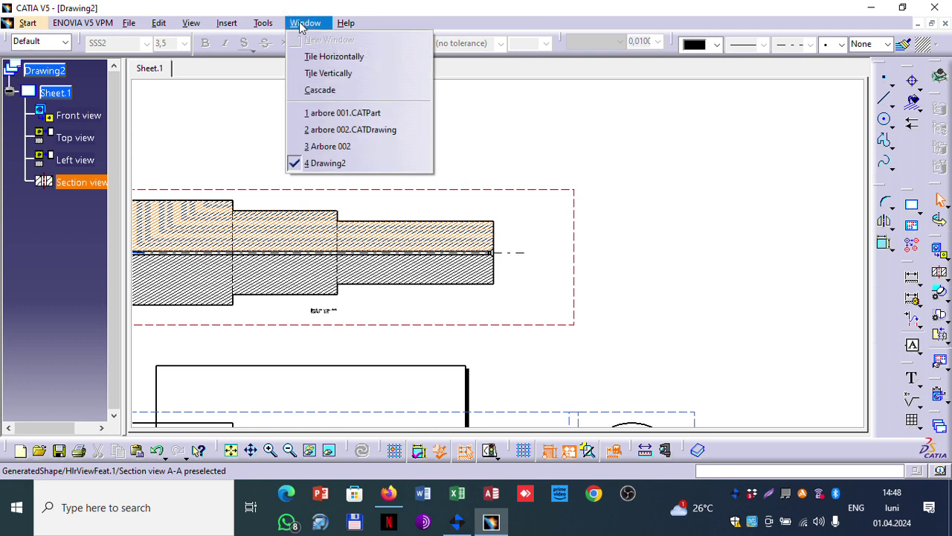
{"action": "left_click", "coordinate": [338, 147]}
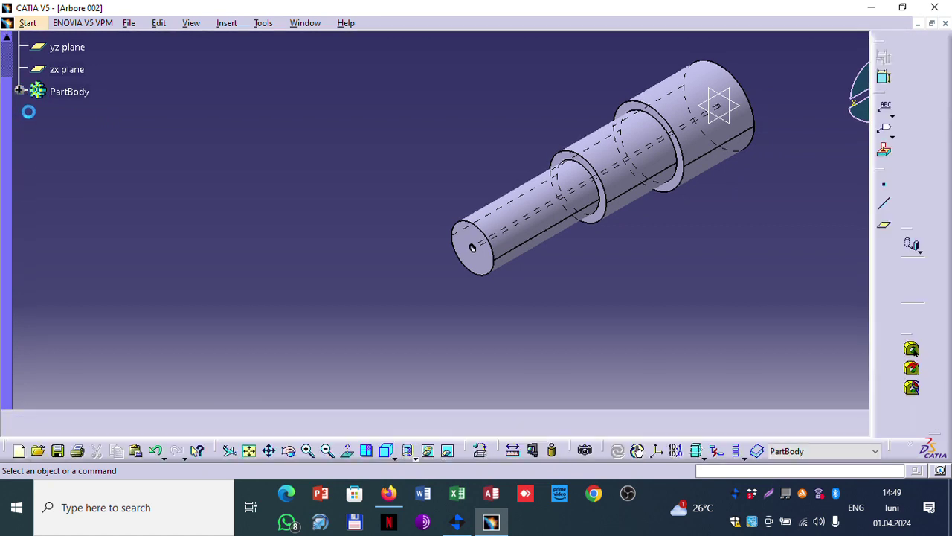
{"action": "left_click", "coordinate": [21, 90]}
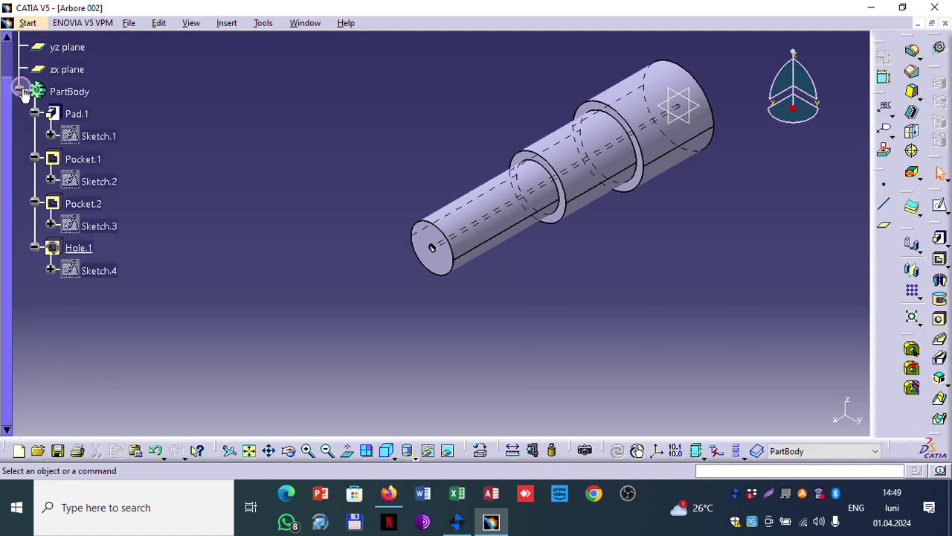
{"action": "double_click", "coordinate": [84, 251]}
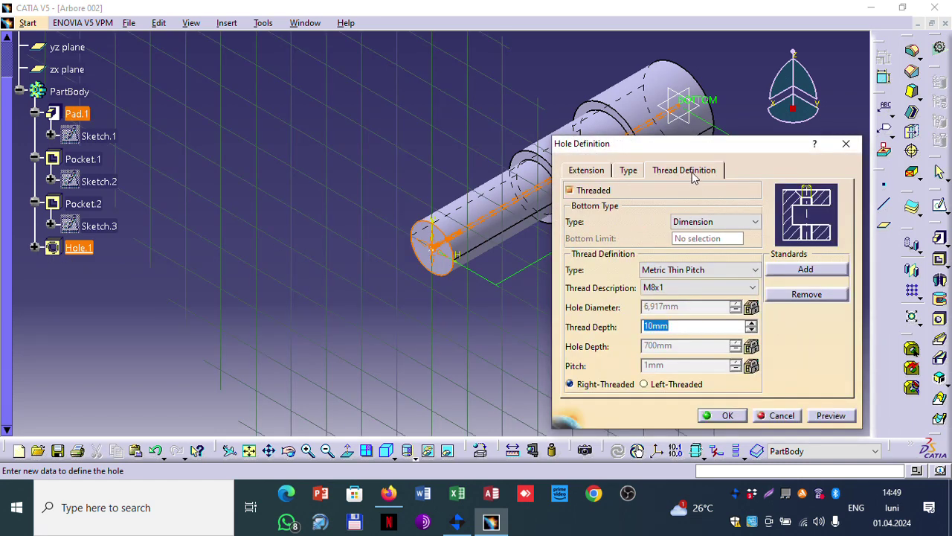
{"action": "left_click", "coordinate": [597, 169]}
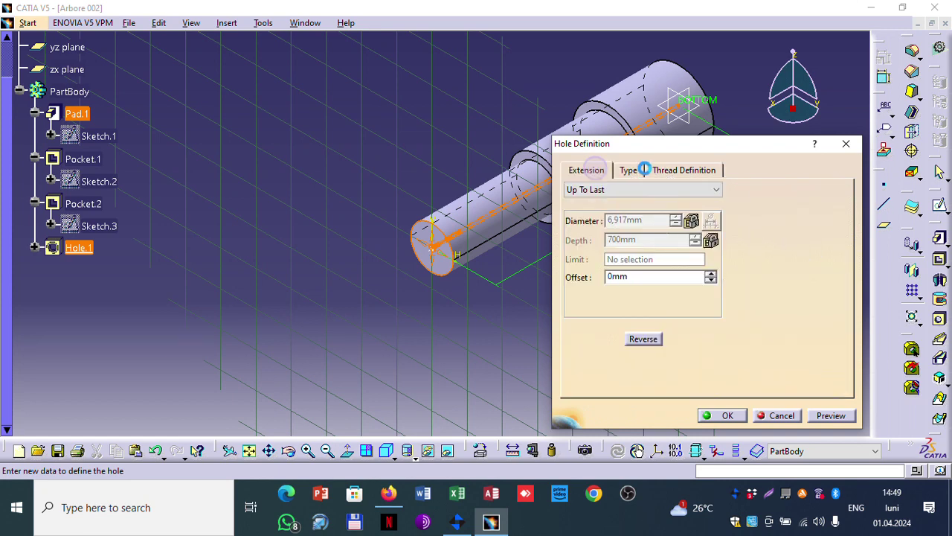
{"action": "left_click", "coordinate": [629, 170]}
{"action": "left_click", "coordinate": [674, 170]}
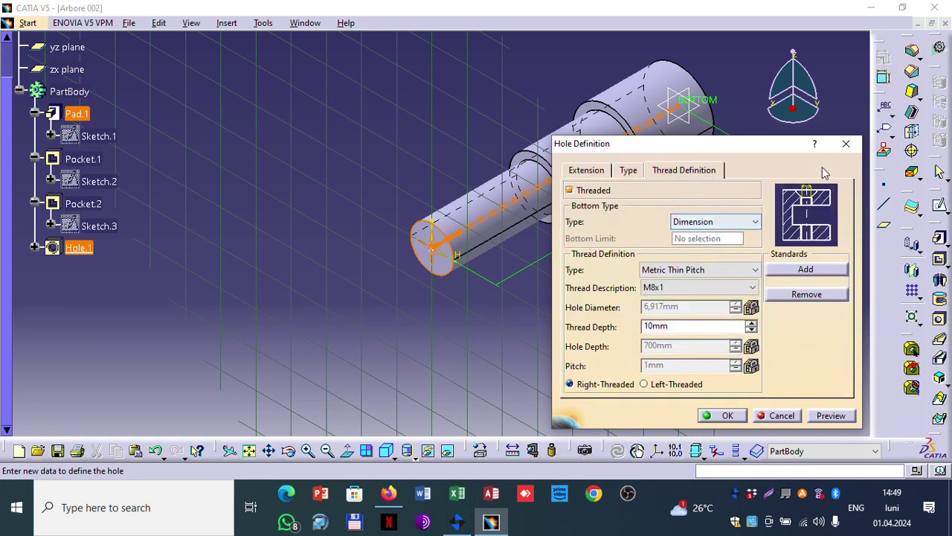
{"action": "left_click", "coordinate": [846, 144]}
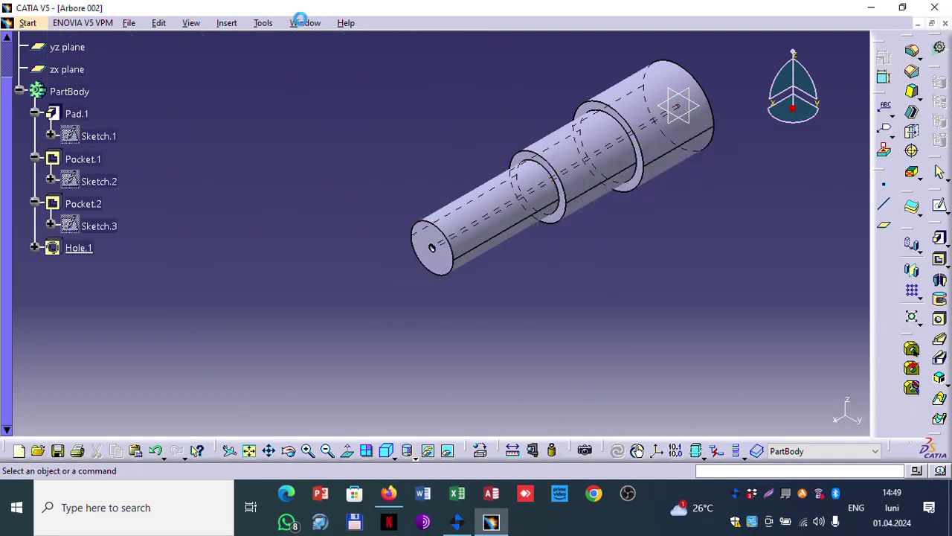
{"action": "left_click", "coordinate": [301, 23]}
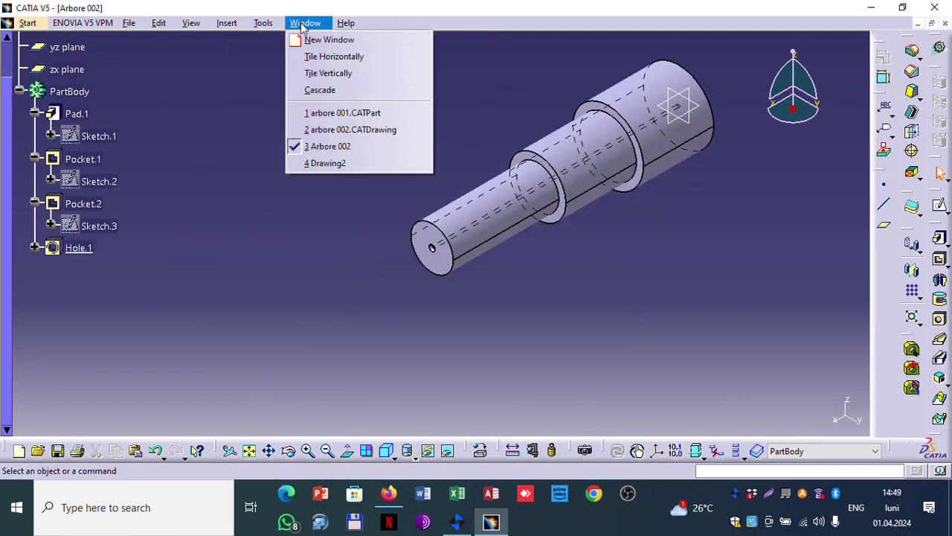
{"action": "left_click", "coordinate": [350, 160]}
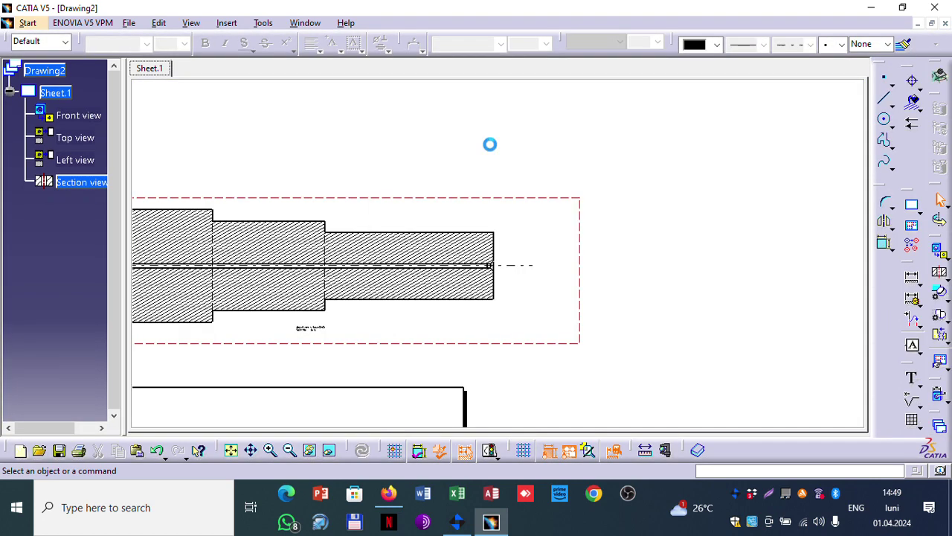
- Review the display properties of section view A-A without changing them
{"action": "right_click", "coordinate": [515, 187]}
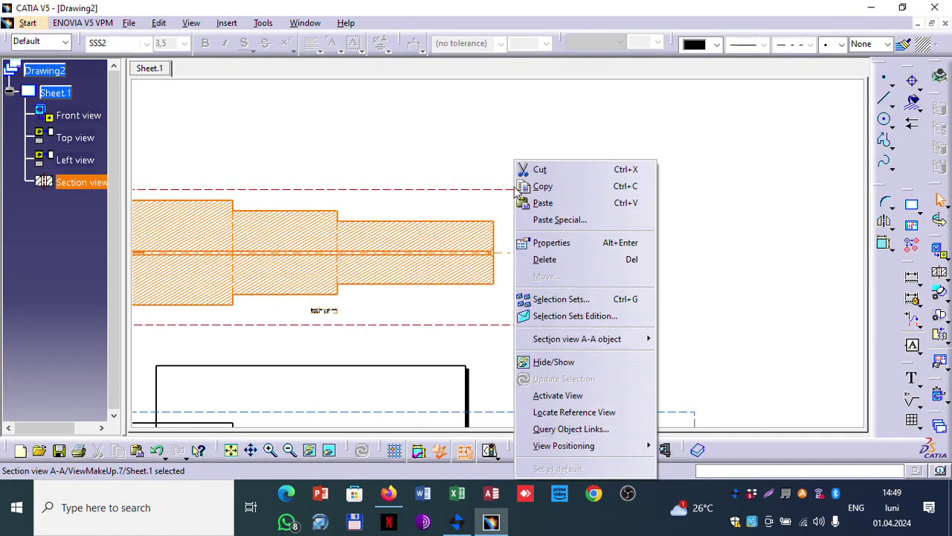
{"action": "left_click", "coordinate": [551, 242]}
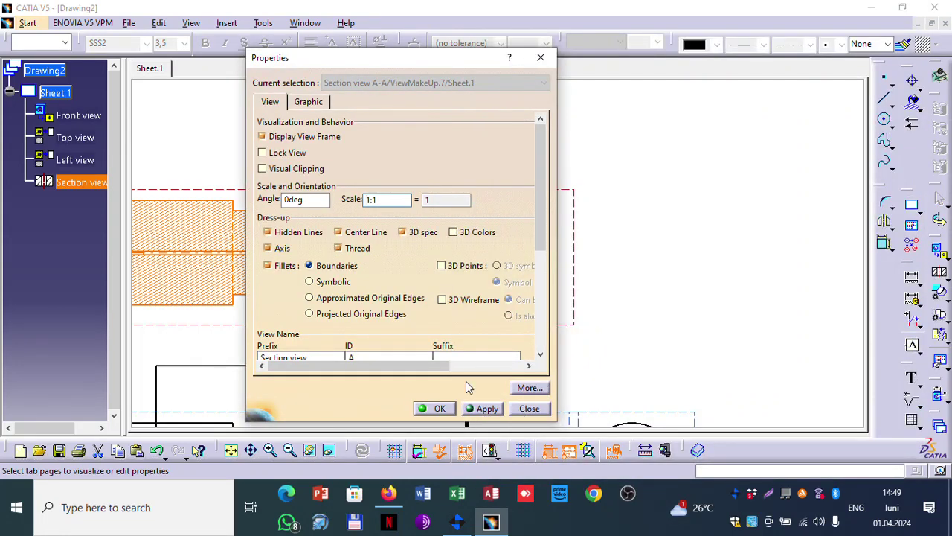
{"action": "left_click", "coordinate": [528, 408]}
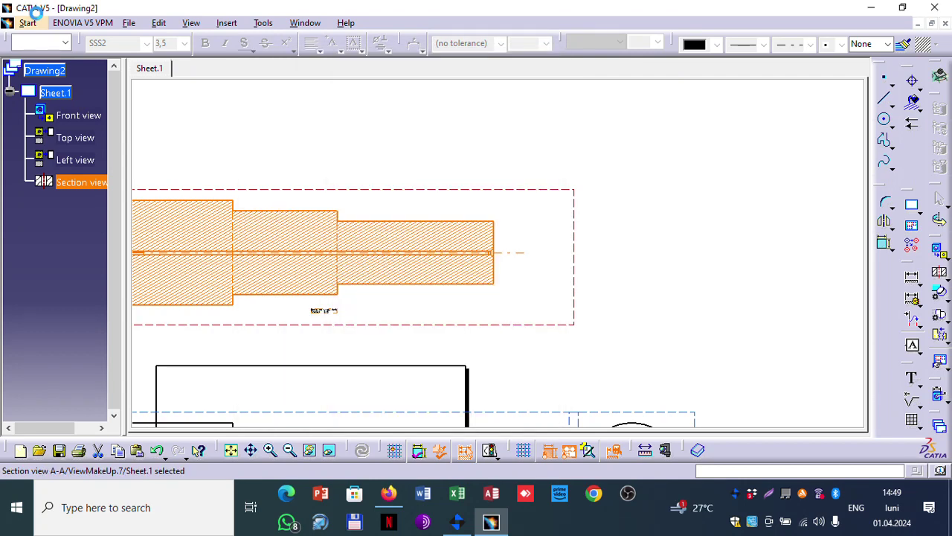
- Start saving all open documents and choose Drawing2 to save under a new name
{"action": "left_click", "coordinate": [129, 23]}
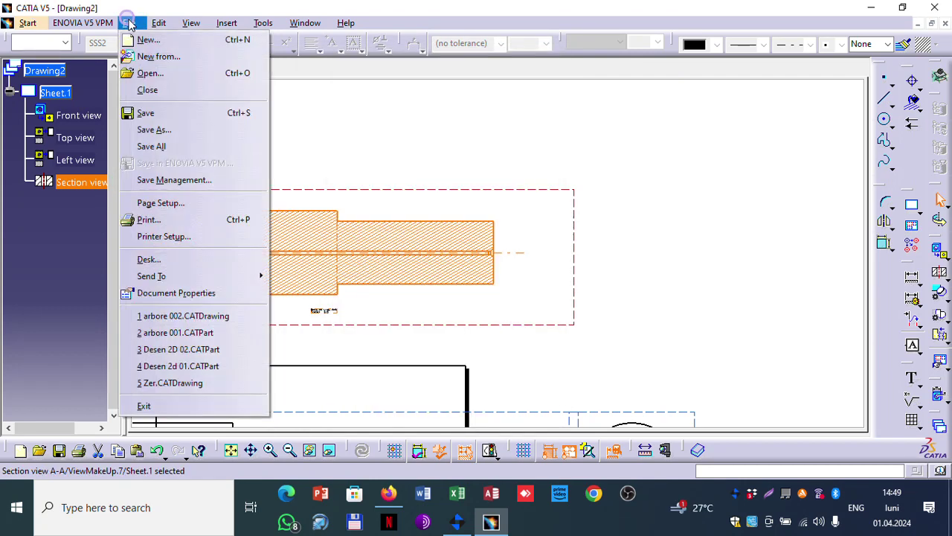
{"action": "left_click", "coordinate": [170, 145]}
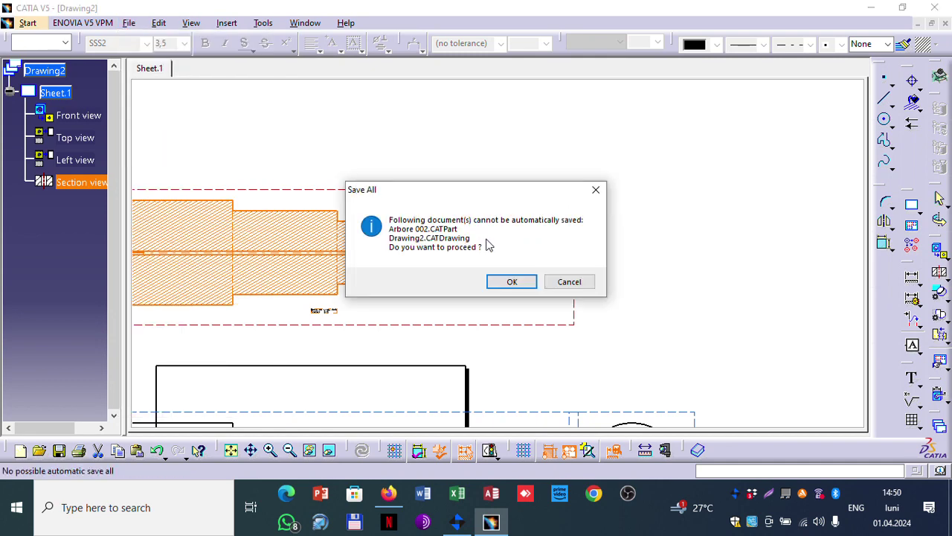
{"action": "left_click", "coordinate": [501, 279]}
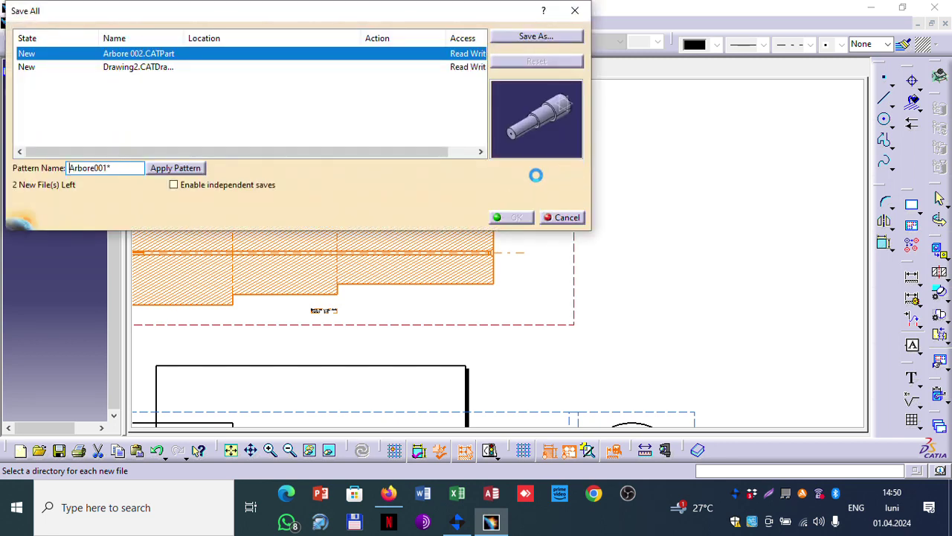
{"action": "left_click", "coordinate": [190, 67]}
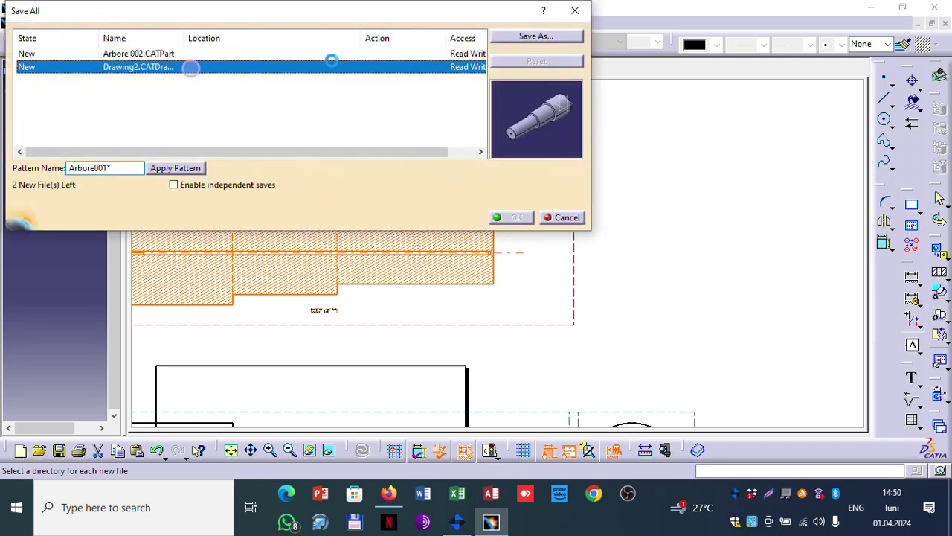
{"action": "left_click", "coordinate": [544, 45]}
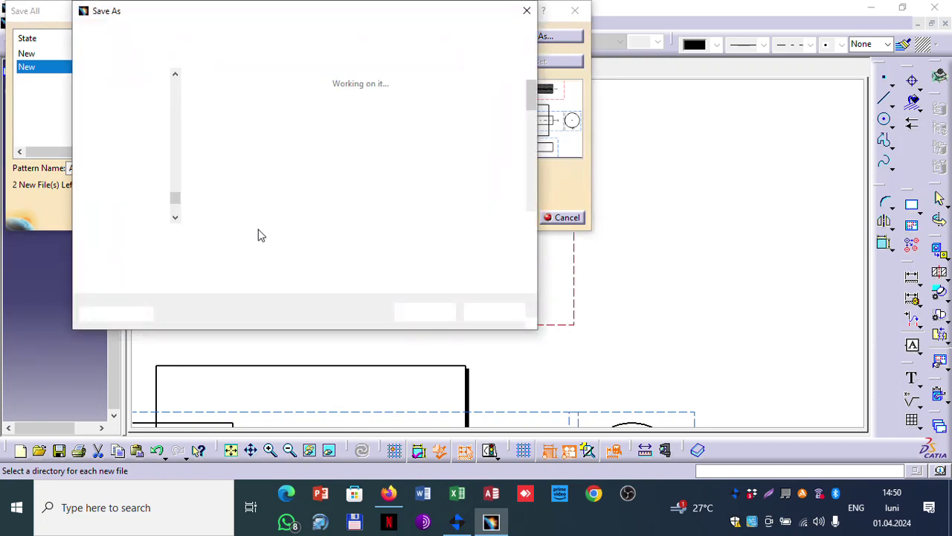
- Try to save the drawing as Arbore 002.CATDrawing in the Documents folder
{"action": "left_click_drag", "start_coordinate": [196, 238], "coordinate": [165, 239]}
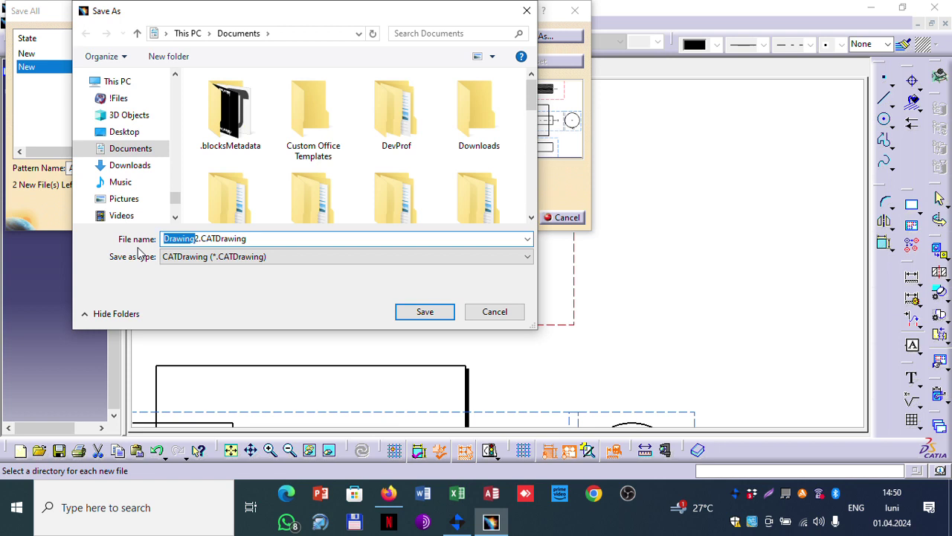
{"action": "key", "text": "BackSpace"}
{"action": "key", "text": "Delete"}
{"action": "key", "text": "Delete"}
{"action": "type", "text": "Ar"}
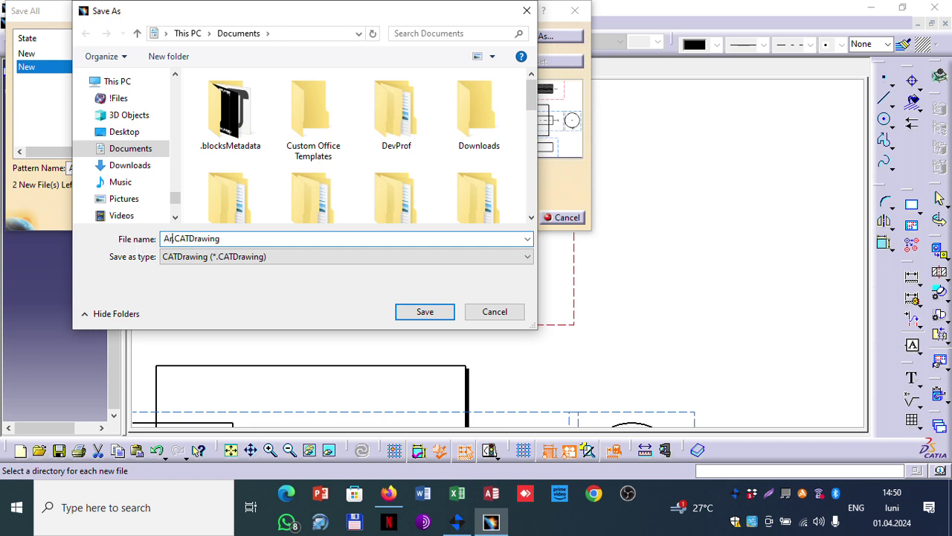
{"action": "type", "text": "bore 002"}
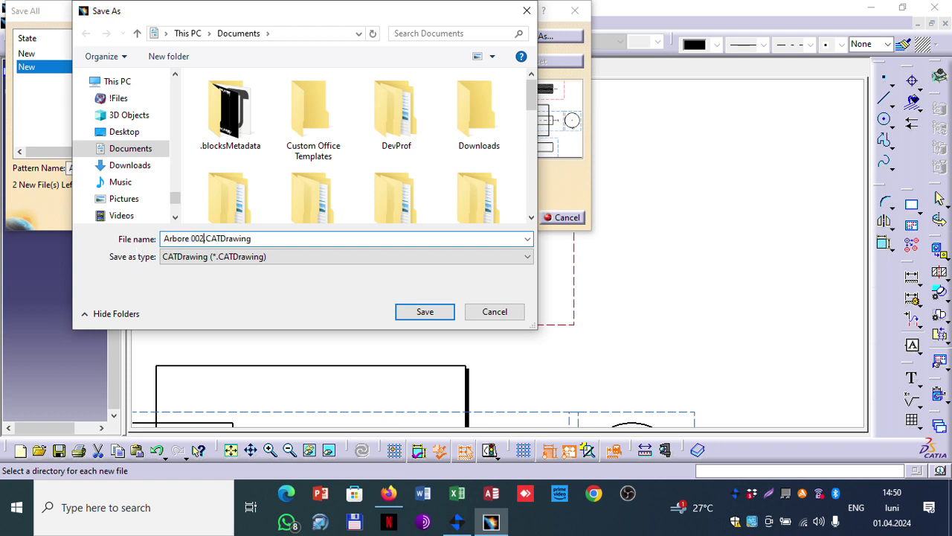
{"action": "type", "text": "."}
{"action": "left_click", "coordinate": [405, 313]}
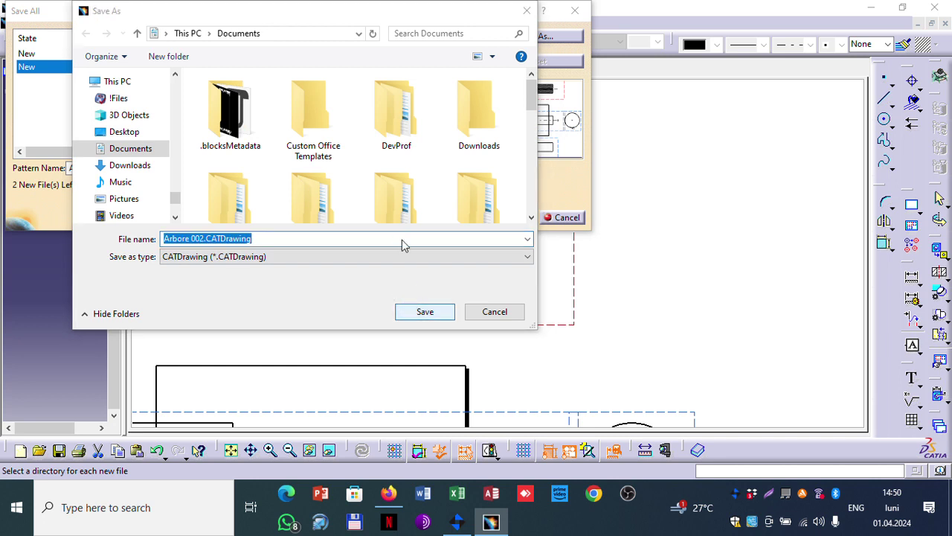
{"action": "left_click", "coordinate": [578, 273]}
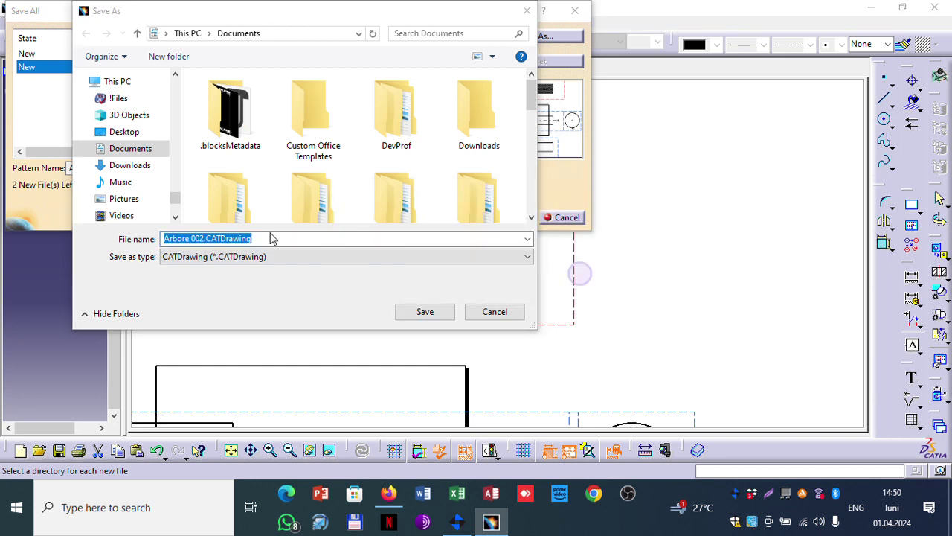
{"action": "left_click", "coordinate": [202, 239]}
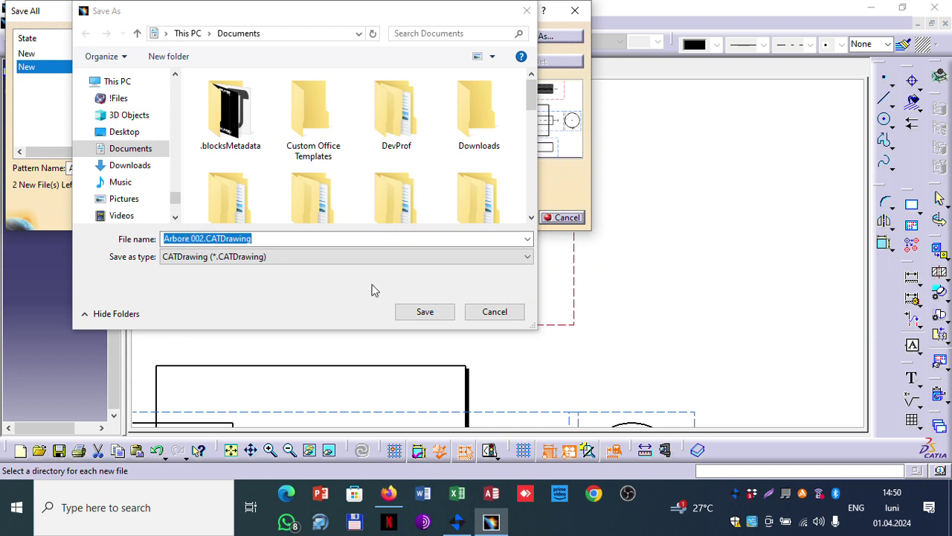
{"action": "left_click", "coordinate": [302, 290]}
{"action": "left_click", "coordinate": [273, 14]}
{"action": "left_click", "coordinate": [474, 70]}
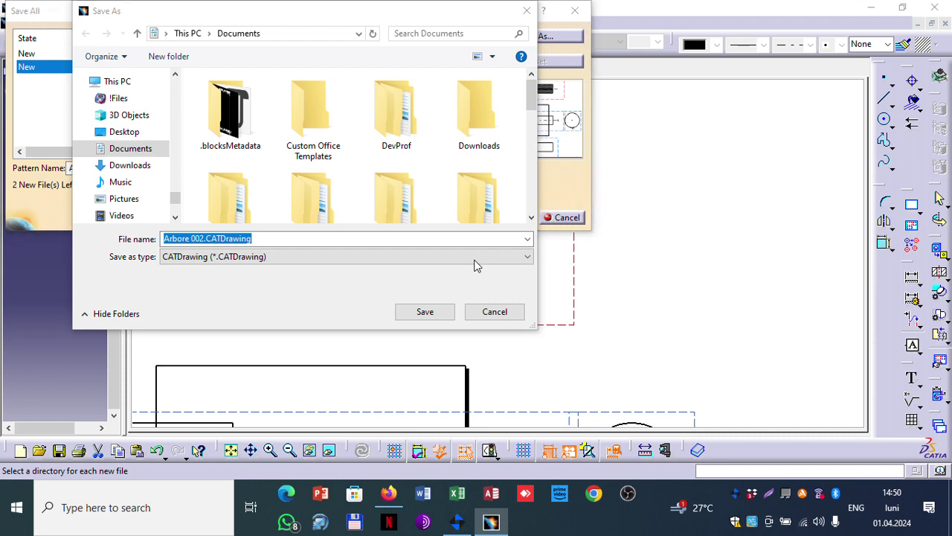
{"action": "key", "text": "alt+Tab"}
{"action": "left_click", "coordinate": [610, 235]}
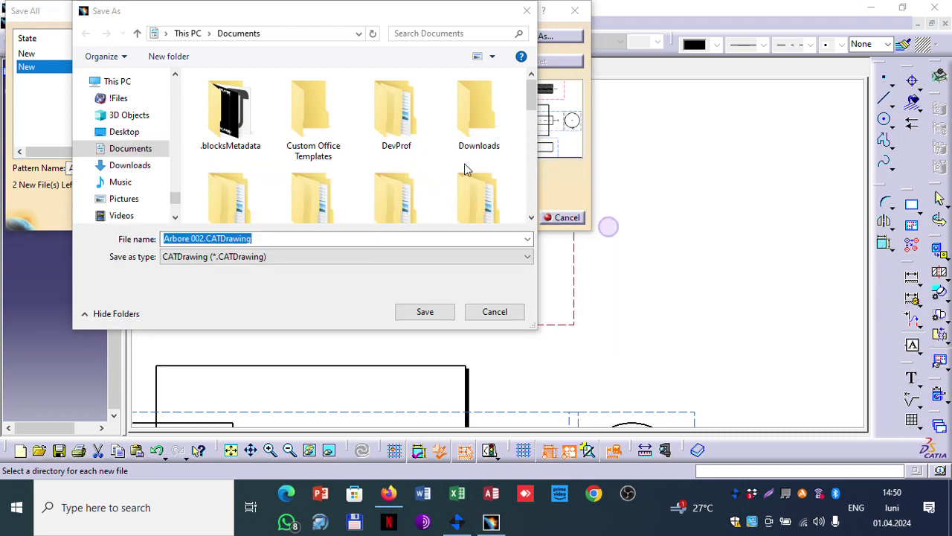
{"action": "left_click", "coordinate": [355, 303]}
{"action": "left_click", "coordinate": [428, 316]}
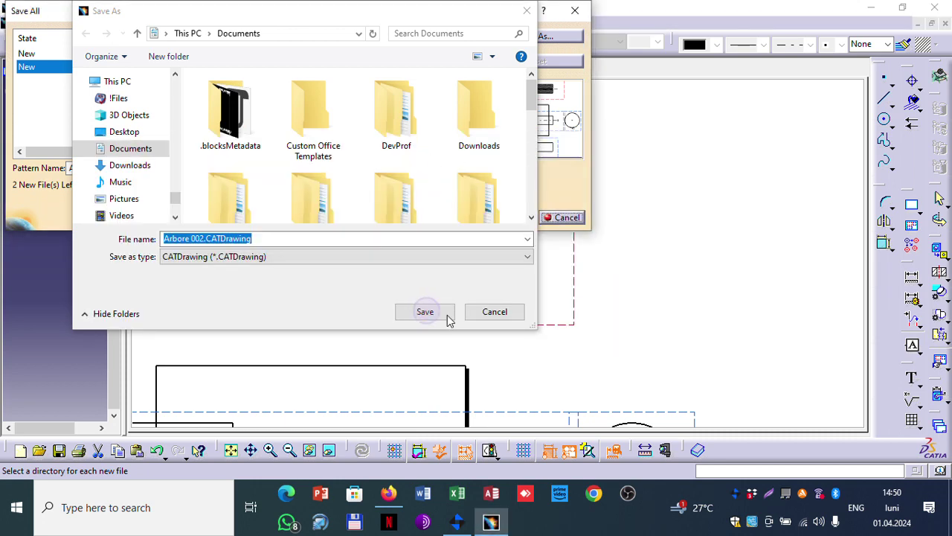
{"action": "left_click", "coordinate": [493, 313]}
{"action": "left_click", "coordinate": [527, 11]}
{"action": "left_click", "coordinate": [508, 313]}
{"action": "key", "text": "super"}
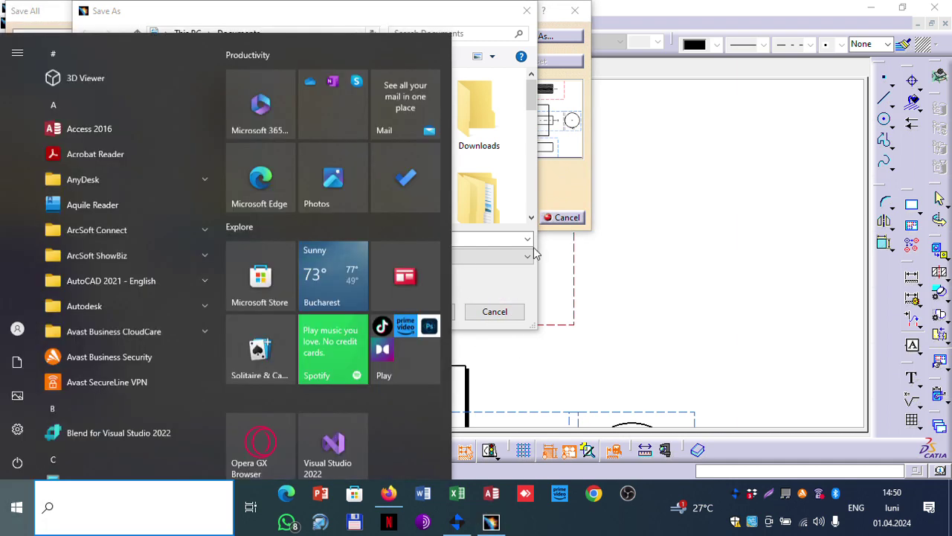
{"action": "left_click", "coordinate": [509, 286]}
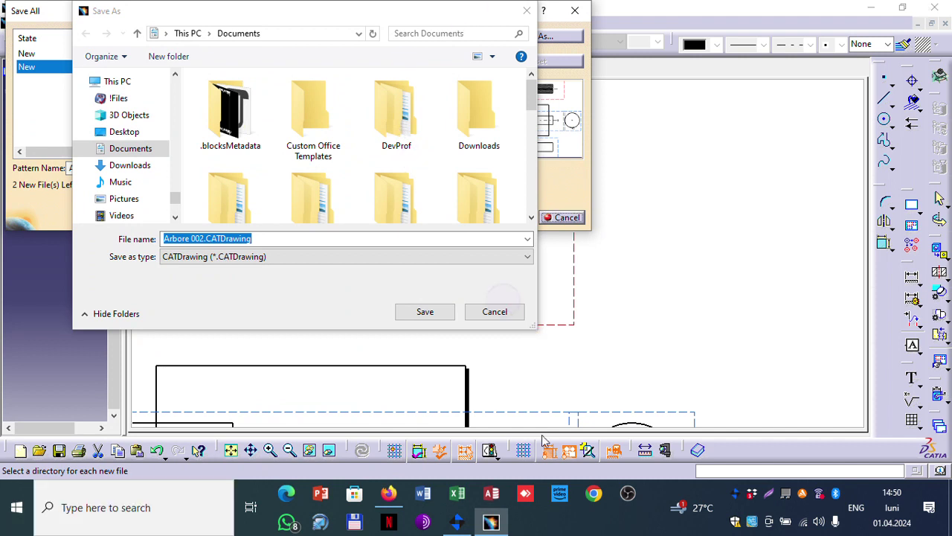
{"action": "key", "text": "alt+Tab"}
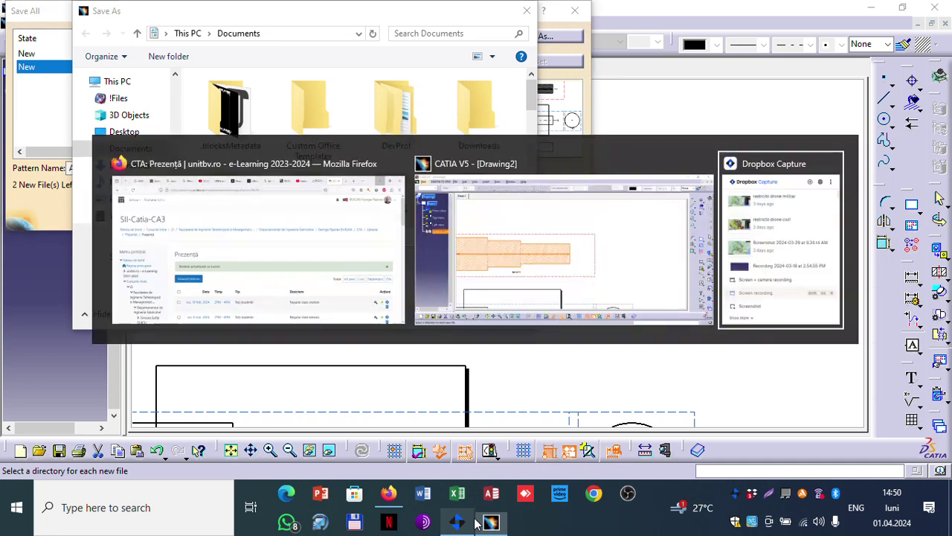
{"action": "left_click", "coordinate": [583, 281]}
{"action": "left_click", "coordinate": [430, 312]}
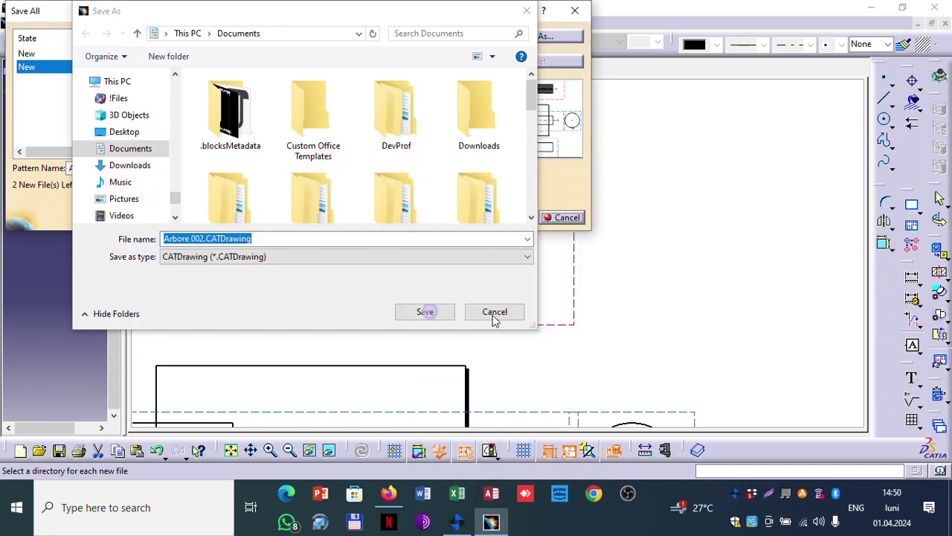
{"action": "left_click", "coordinate": [520, 13]}
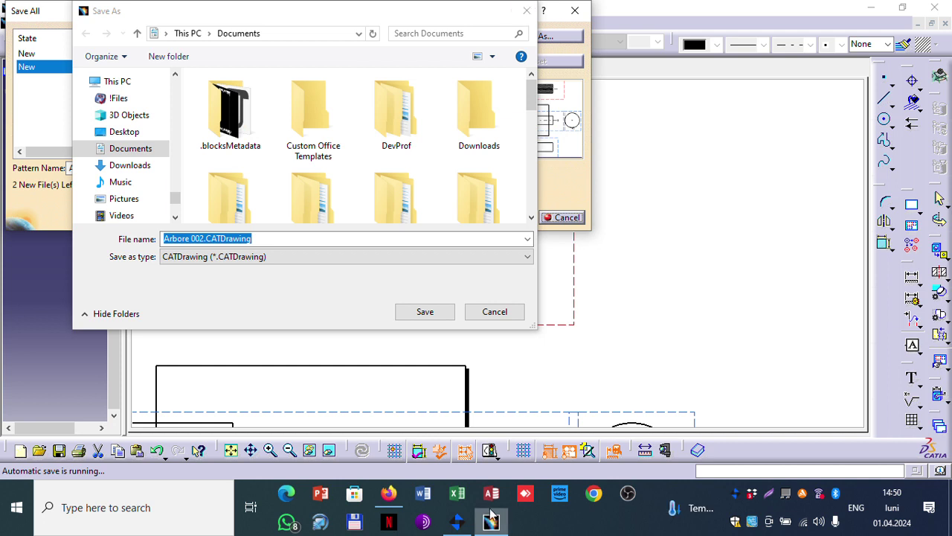
- End the CATIA (32 bit) process from Windows Task Manager and return to the desktop
{"action": "right_click", "coordinate": [534, 521]}
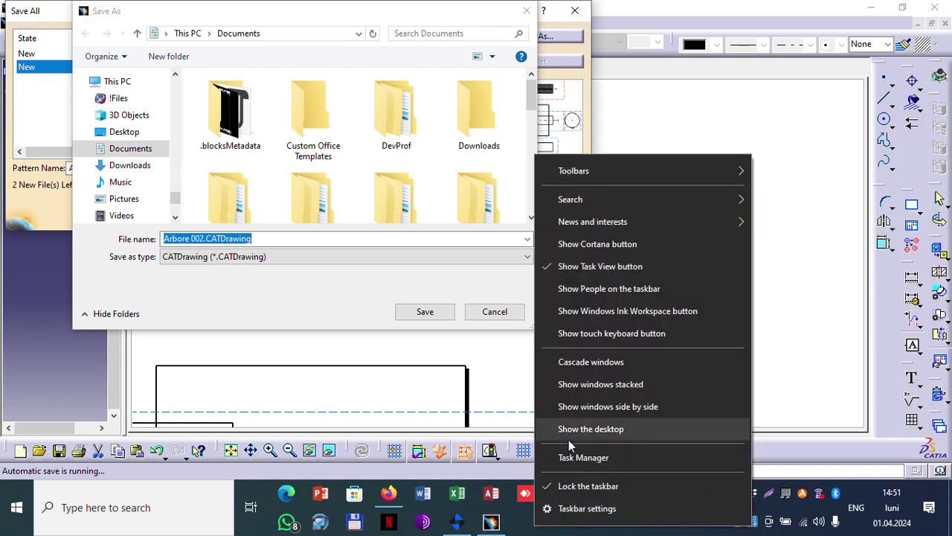
{"action": "left_click", "coordinate": [580, 457]}
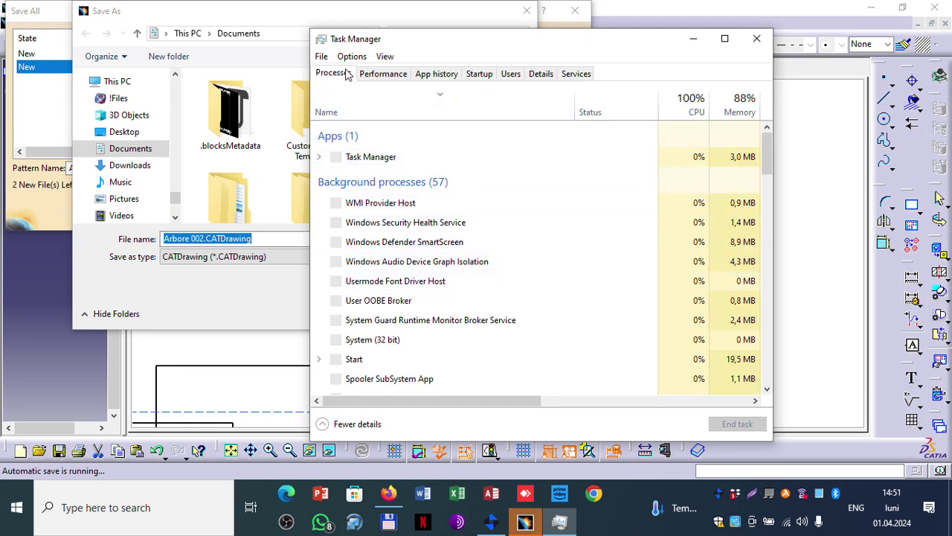
{"action": "left_click", "coordinate": [375, 74]}
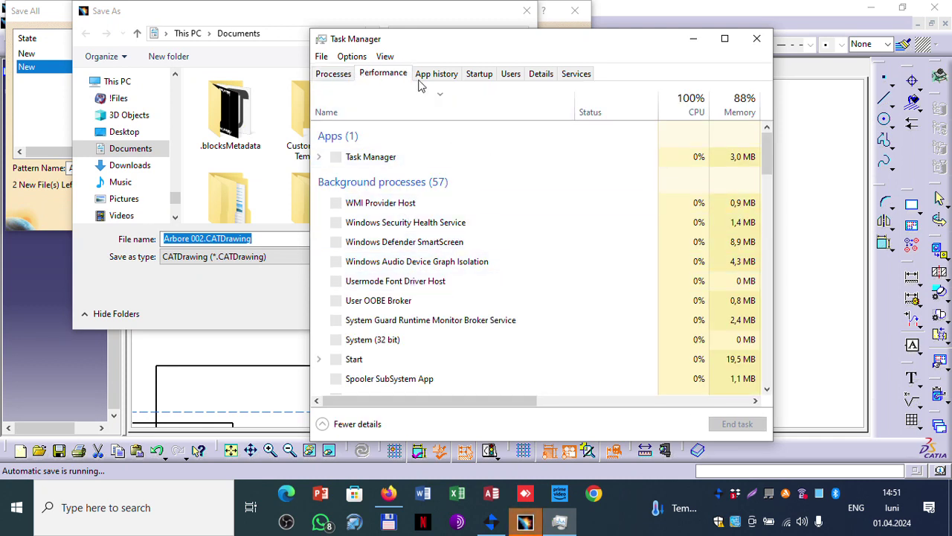
{"action": "left_click", "coordinate": [332, 74]}
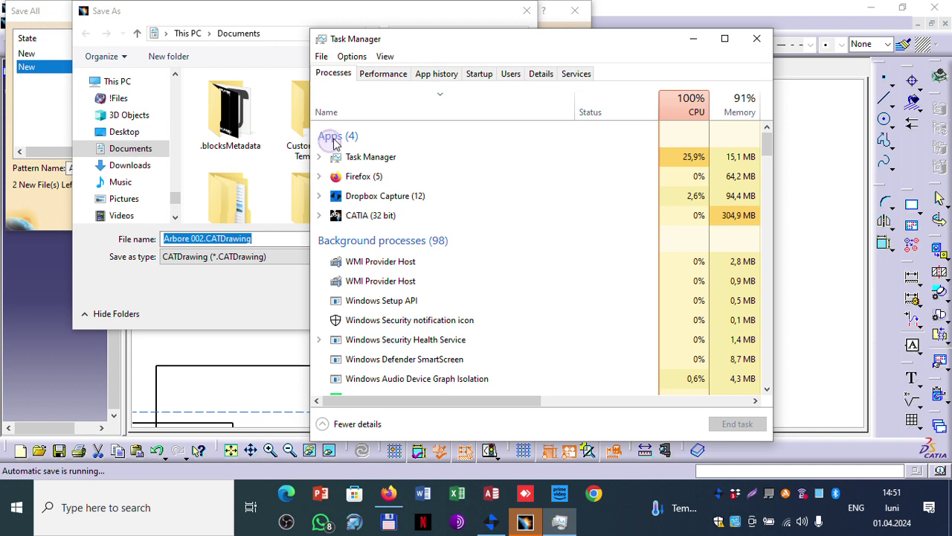
{"action": "left_click", "coordinate": [379, 215]}
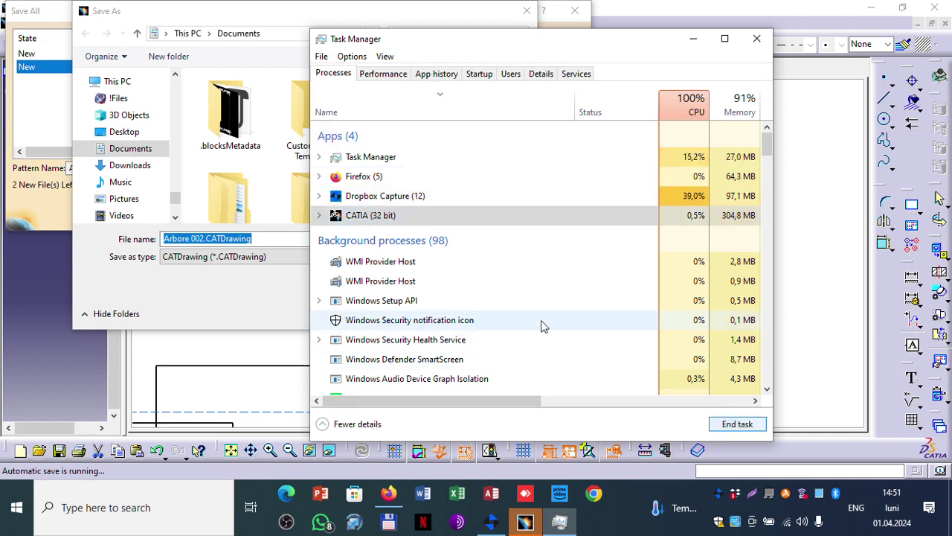
{"action": "left_click", "coordinate": [731, 422]}
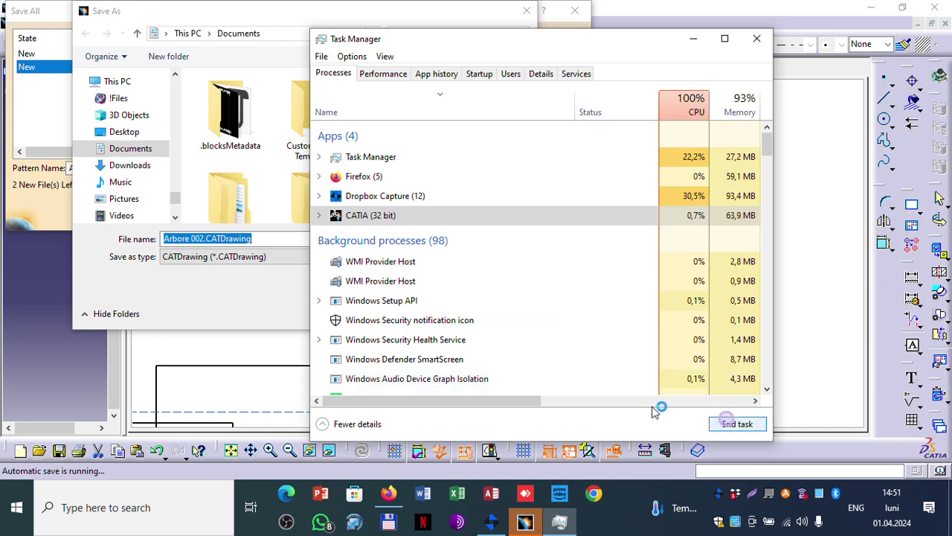
{"action": "left_click", "coordinate": [113, 311]}
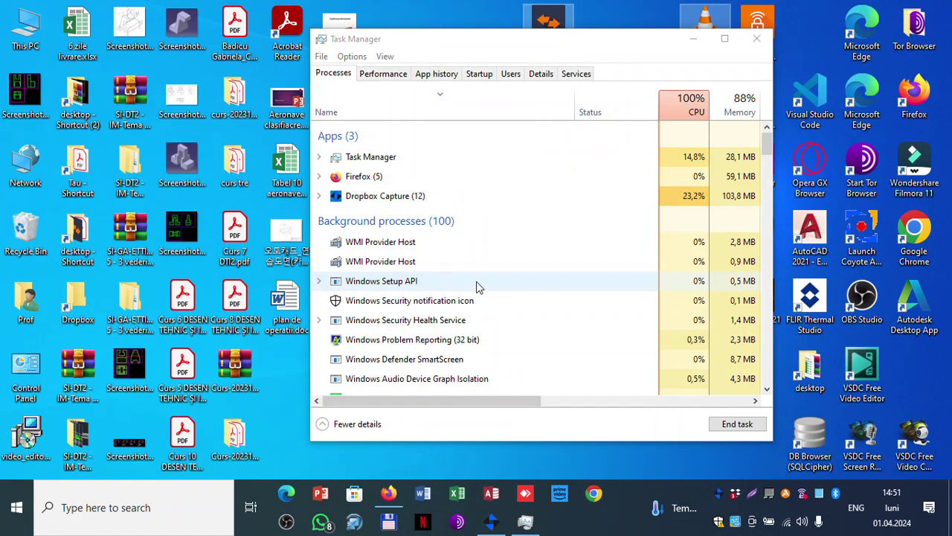
{"action": "key", "text": "alt+F4"}
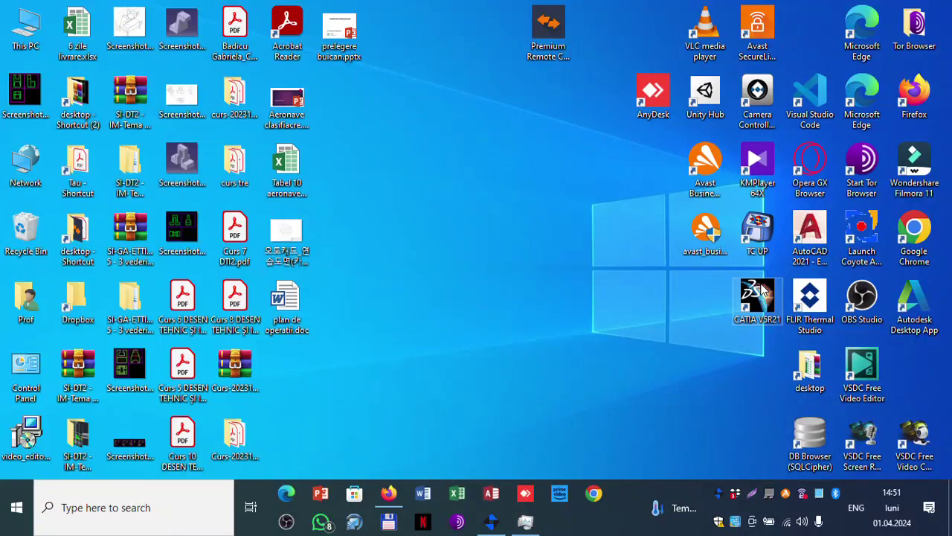
- Restart CATIA V5R21, recover the previous session data, dismiss the licence prompts and maximize the program window
{"action": "double_click", "coordinate": [760, 291]}
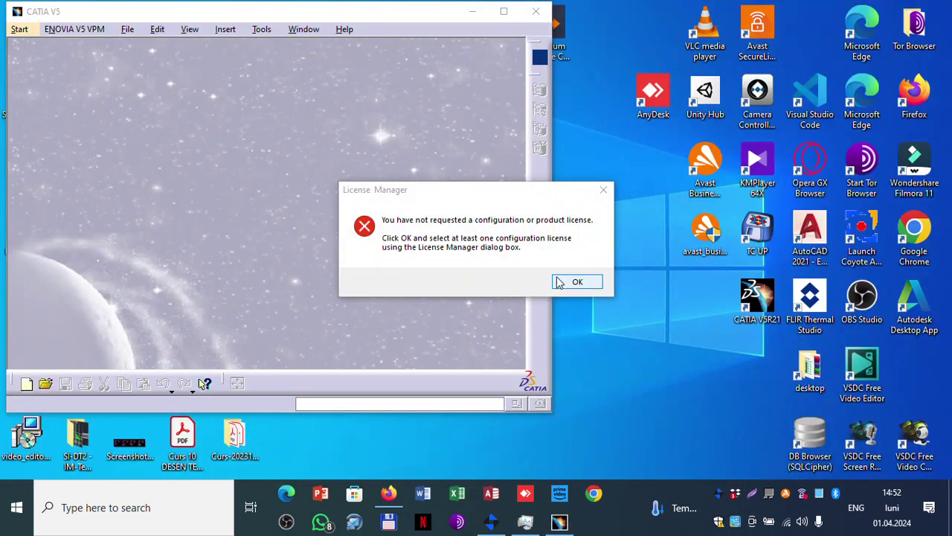
{"action": "left_click", "coordinate": [571, 282]}
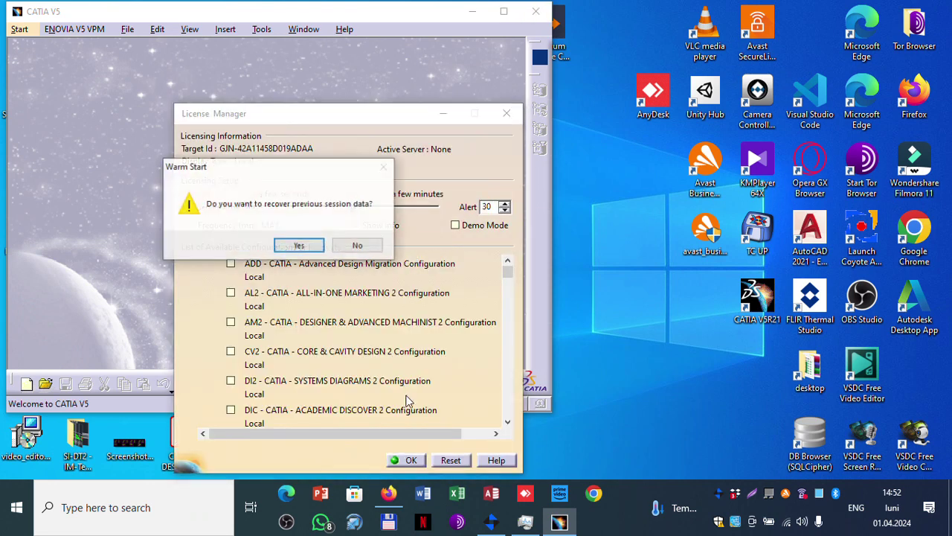
{"action": "left_click", "coordinate": [312, 247]}
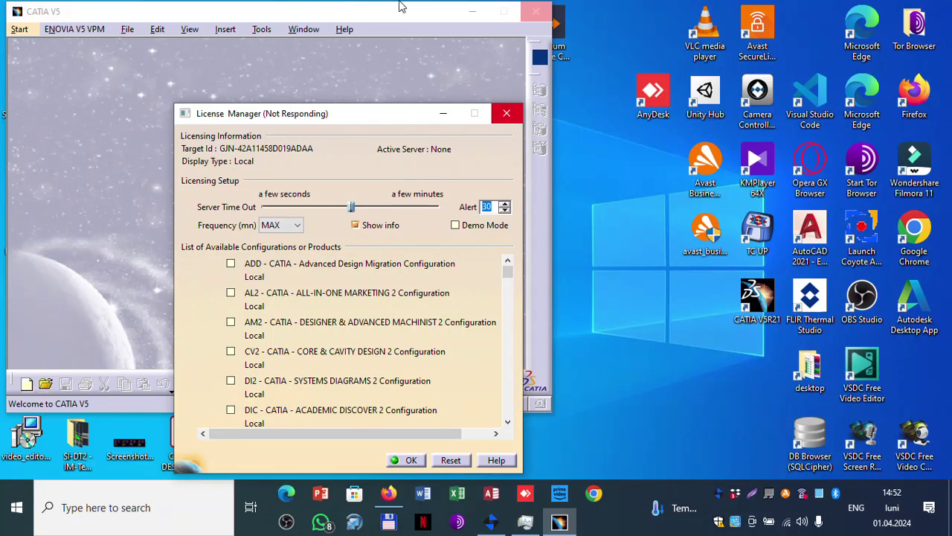
{"action": "left_click", "coordinate": [410, 460]}
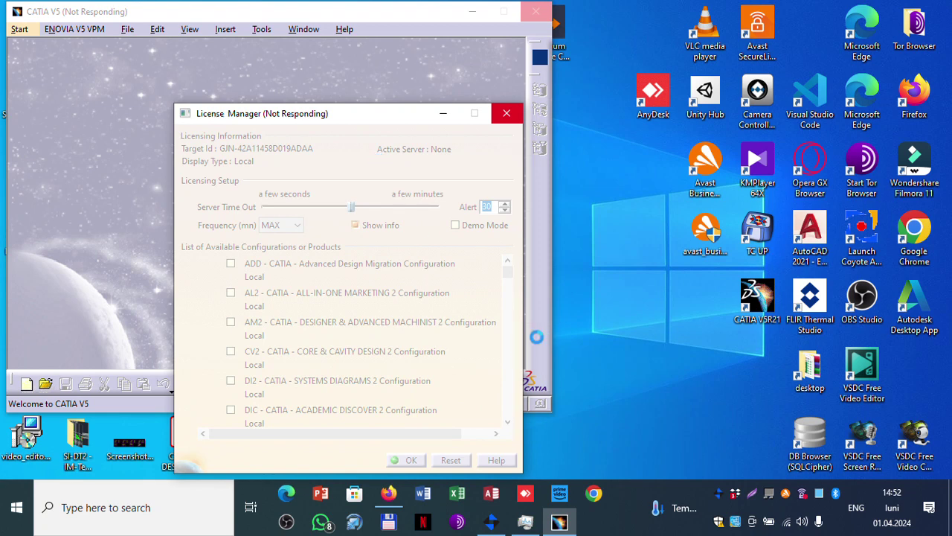
{"action": "left_click", "coordinate": [405, 13]}
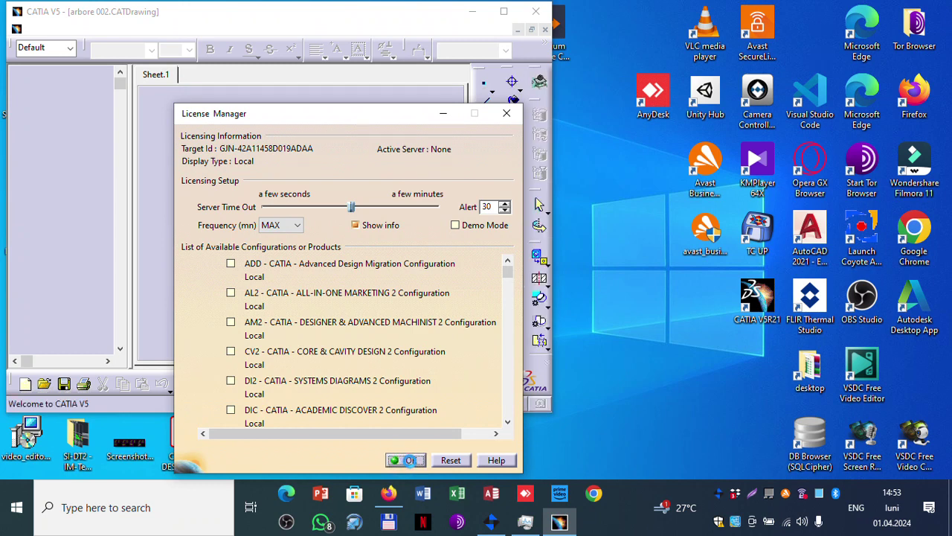
{"action": "left_click", "coordinate": [407, 458]}
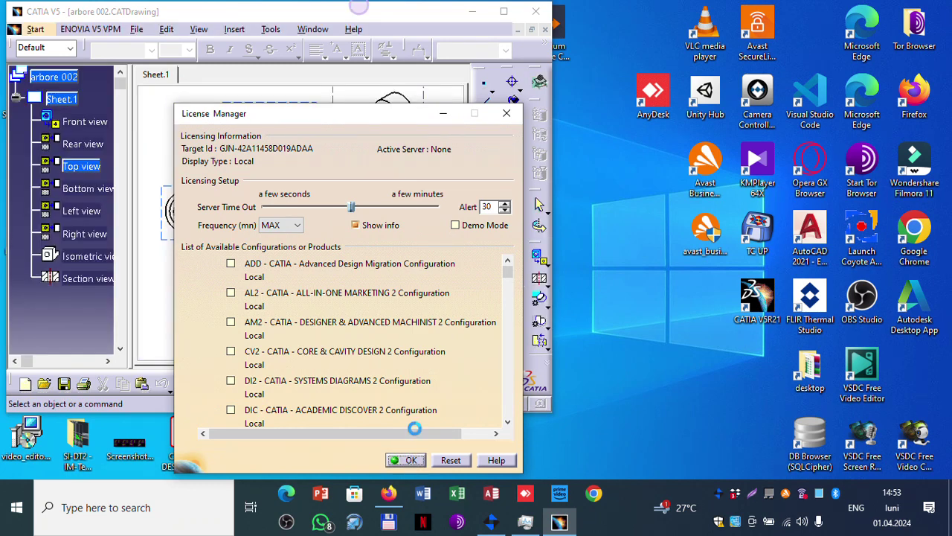
{"action": "key", "text": "Return"}
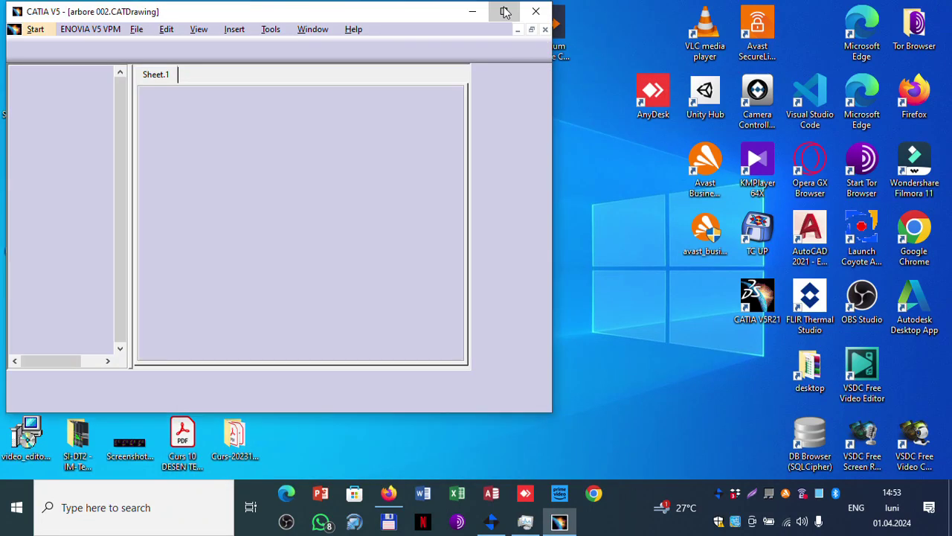
{"action": "left_click", "coordinate": [503, 11]}
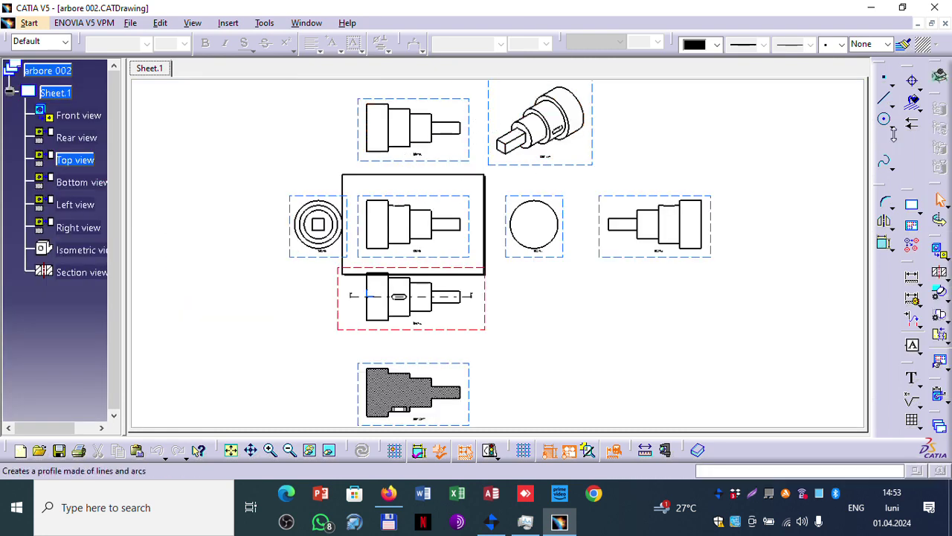
- Close the arbore 002 drawing, saving its changes and proceeding without saving the modified arbore 001 part it references
{"action": "left_click", "coordinate": [946, 24]}
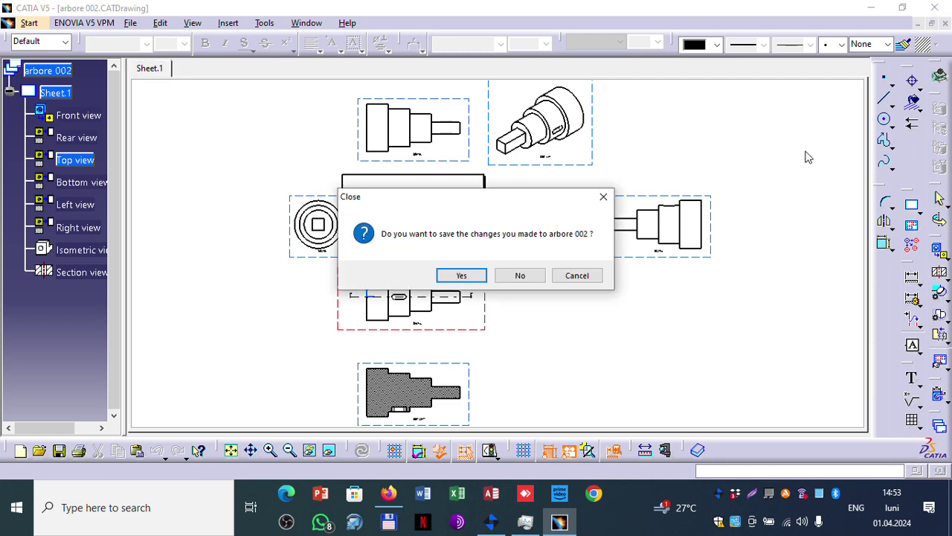
{"action": "left_click", "coordinate": [461, 275]}
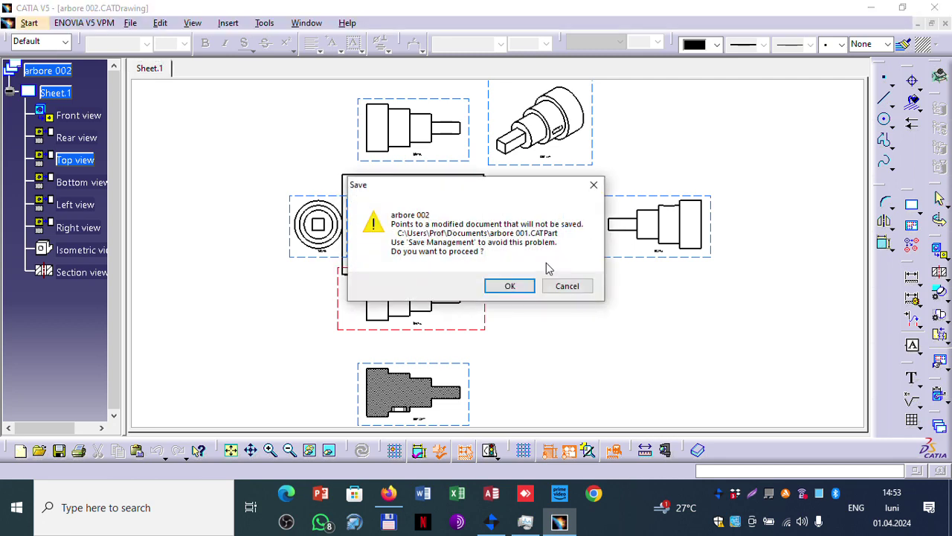
{"action": "left_click", "coordinate": [513, 287]}
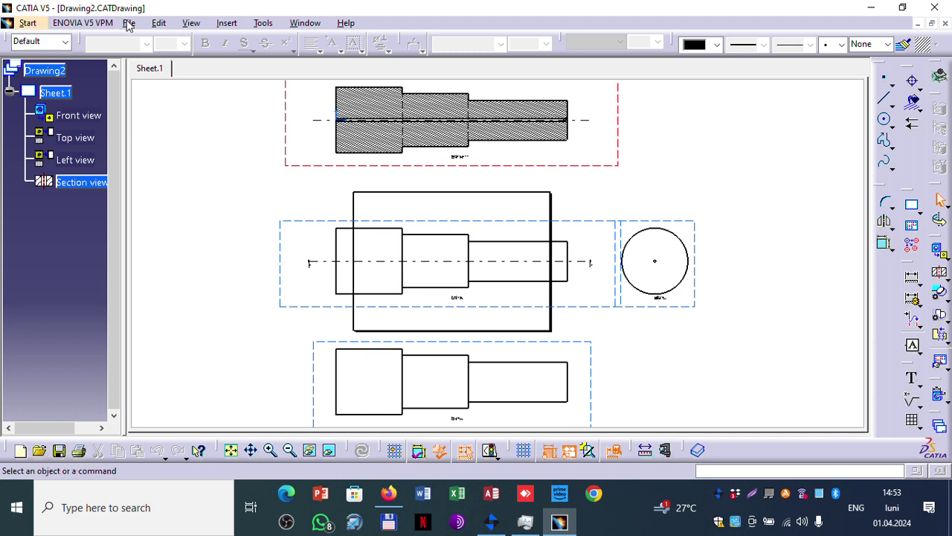
- Save Drawing2 under the name arbore 002bis.CATDrawing in the Documents folder, proceeding without saving its modified part
{"action": "left_click", "coordinate": [129, 24]}
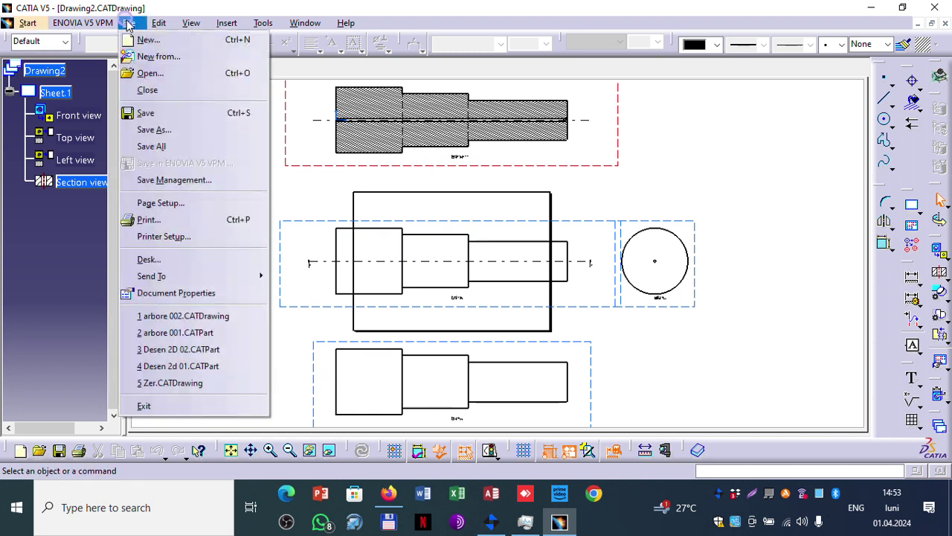
{"action": "left_click", "coordinate": [167, 128]}
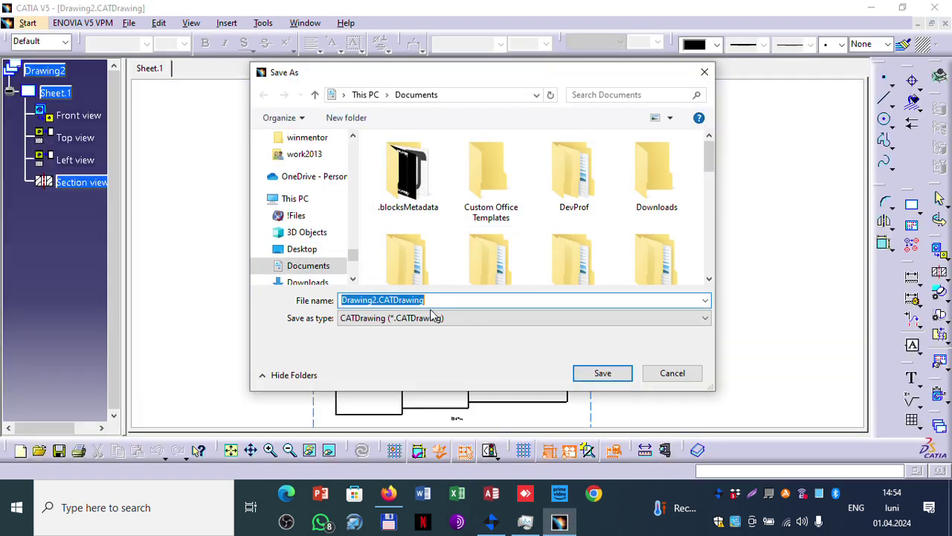
{"action": "left_click", "coordinate": [373, 300]}
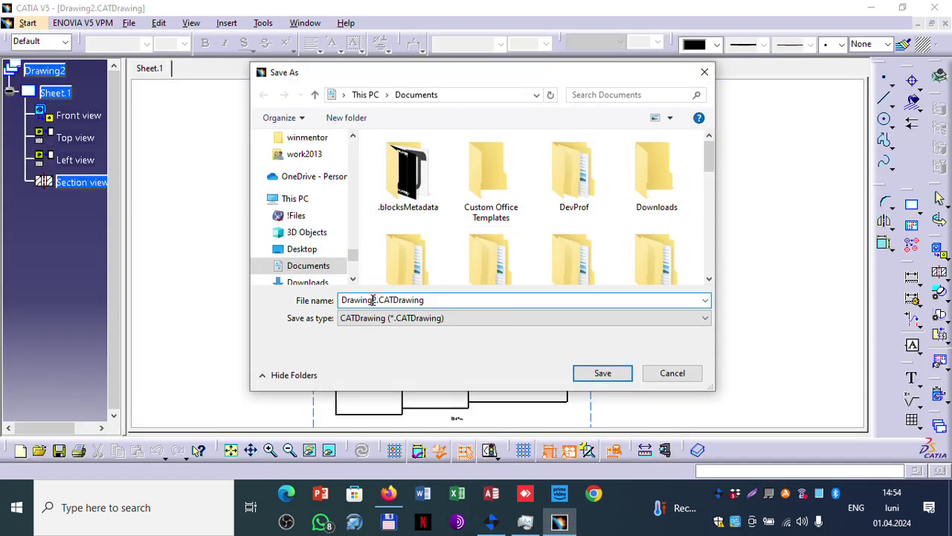
{"action": "left_click_drag", "start_coordinate": [377, 300], "coordinate": [322, 299]}
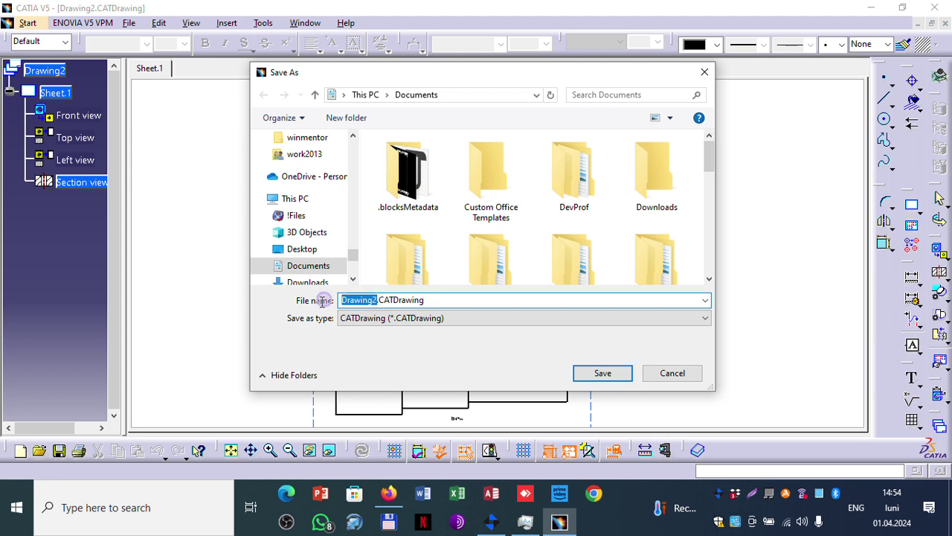
{"action": "type", "text": "arbor"}
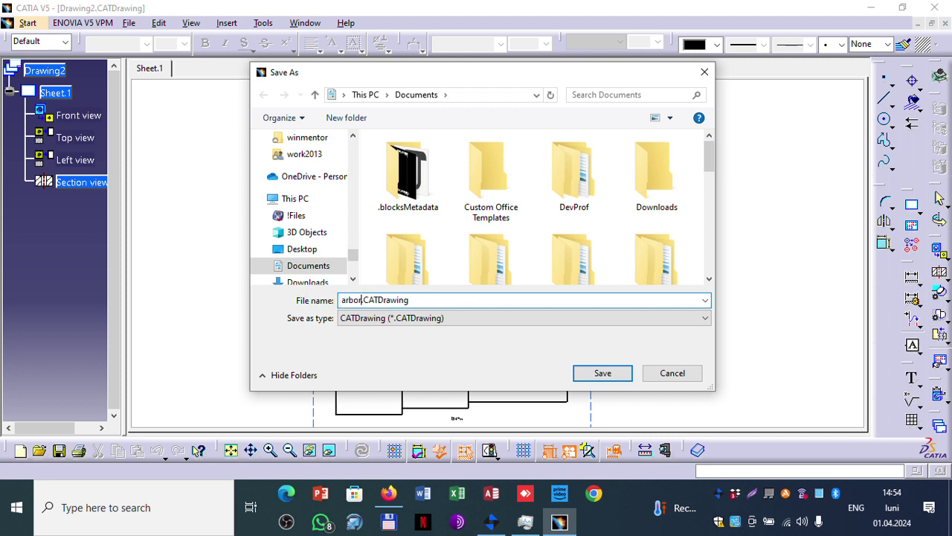
{"action": "type", "text": "e 002bis"}
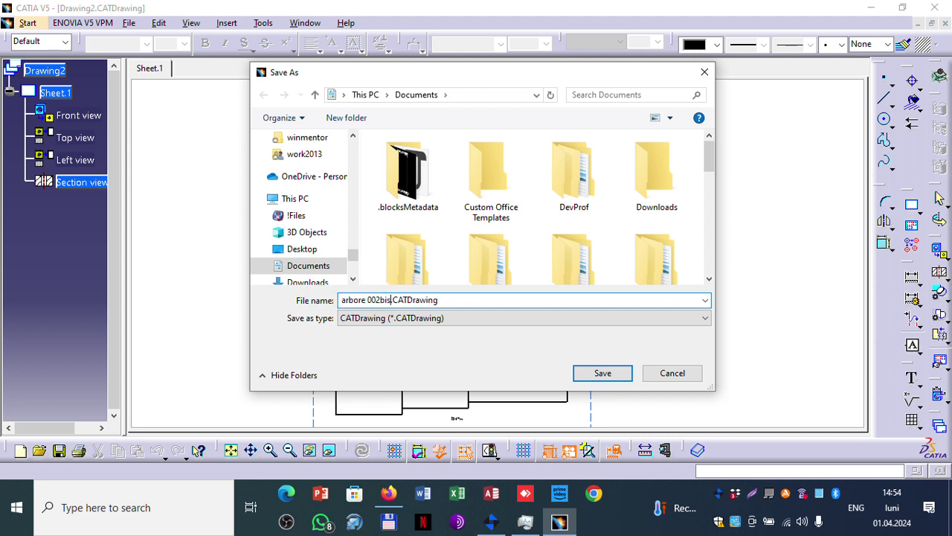
{"action": "left_click", "coordinate": [594, 372]}
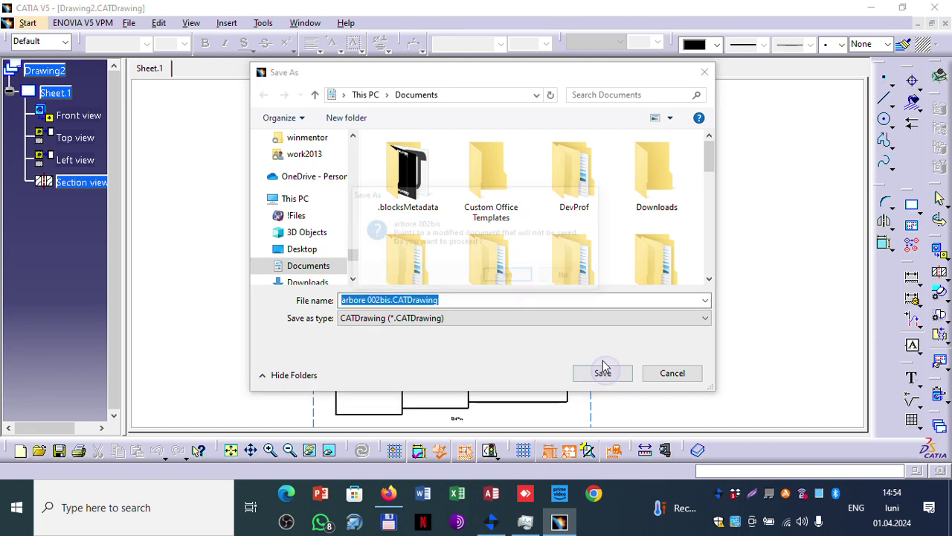
{"action": "left_click", "coordinate": [510, 276]}
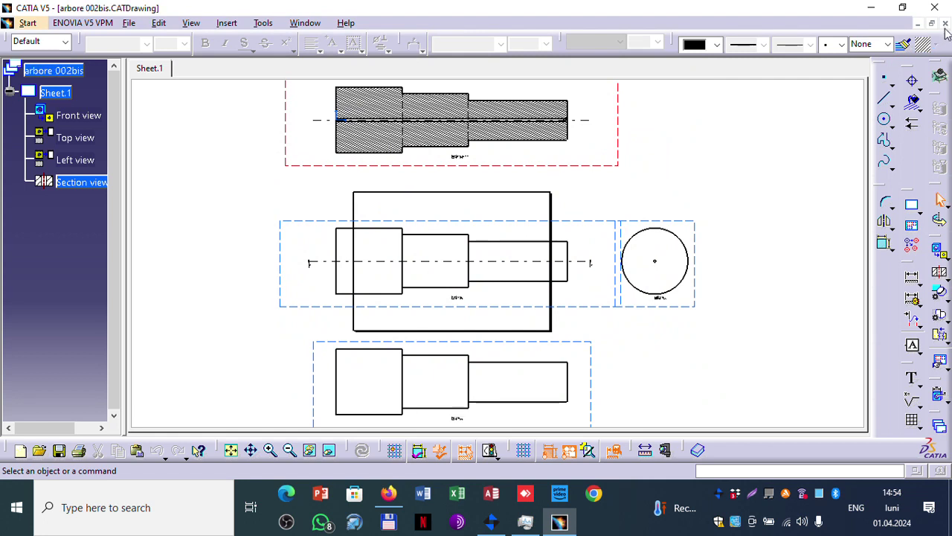
- Close the arbore 002bis drawing without saving its referenced part, and close the arbore 001 part with its changes saved
{"action": "left_click", "coordinate": [934, 8]}
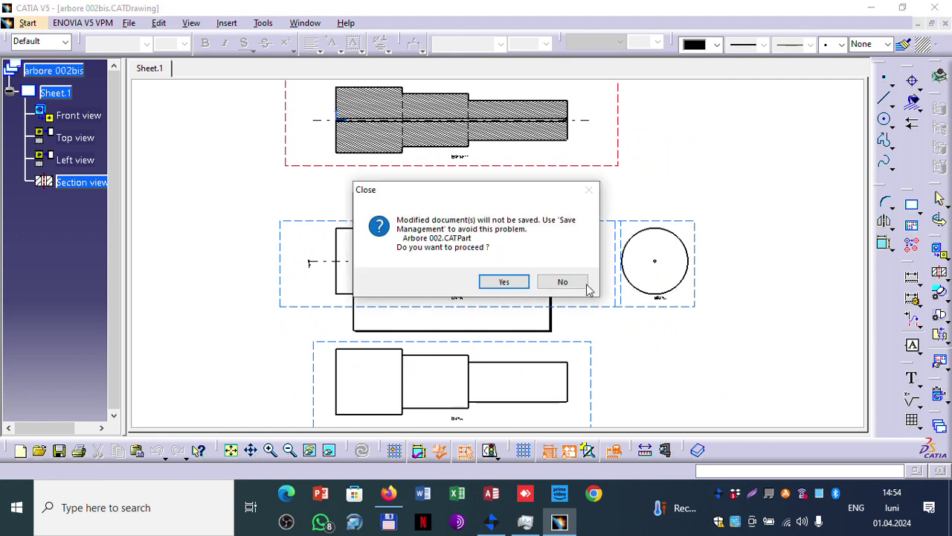
{"action": "left_click", "coordinate": [504, 280]}
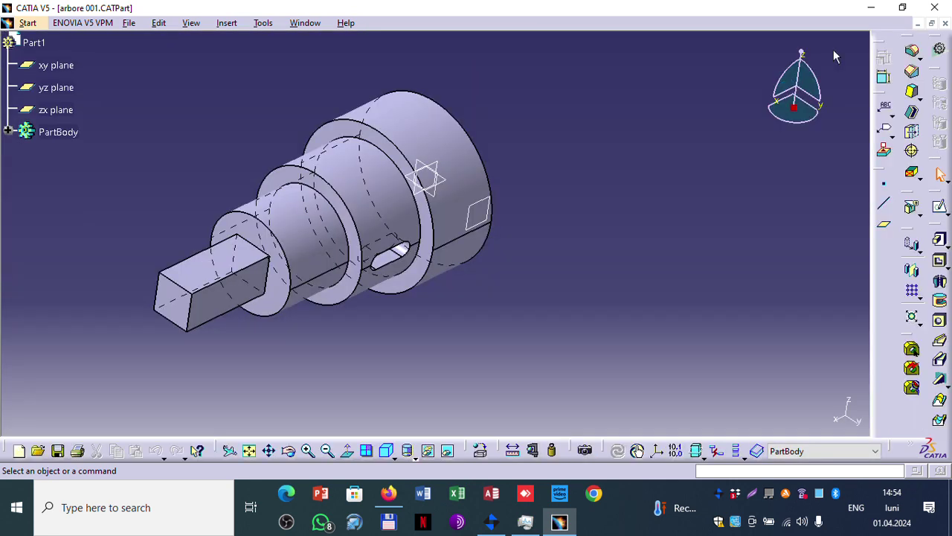
{"action": "left_click", "coordinate": [945, 23]}
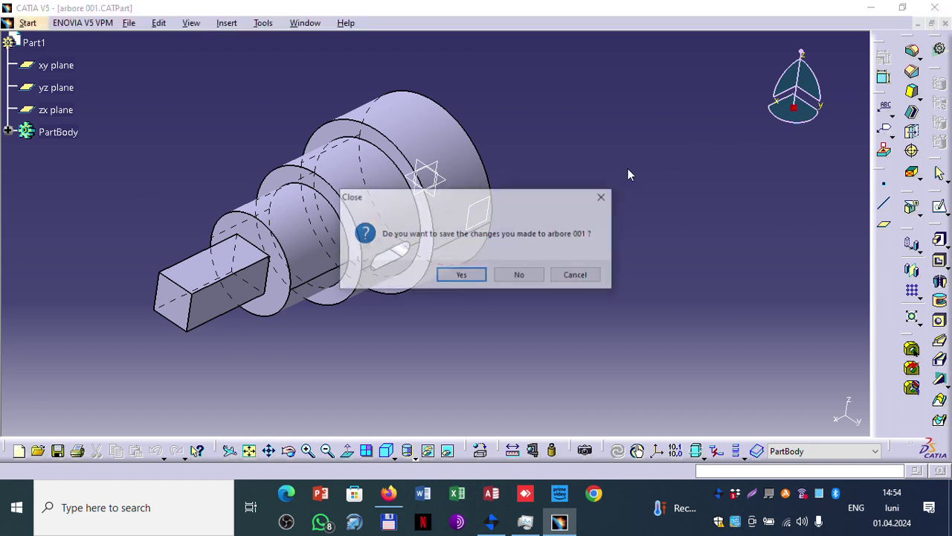
{"action": "left_click", "coordinate": [465, 275]}
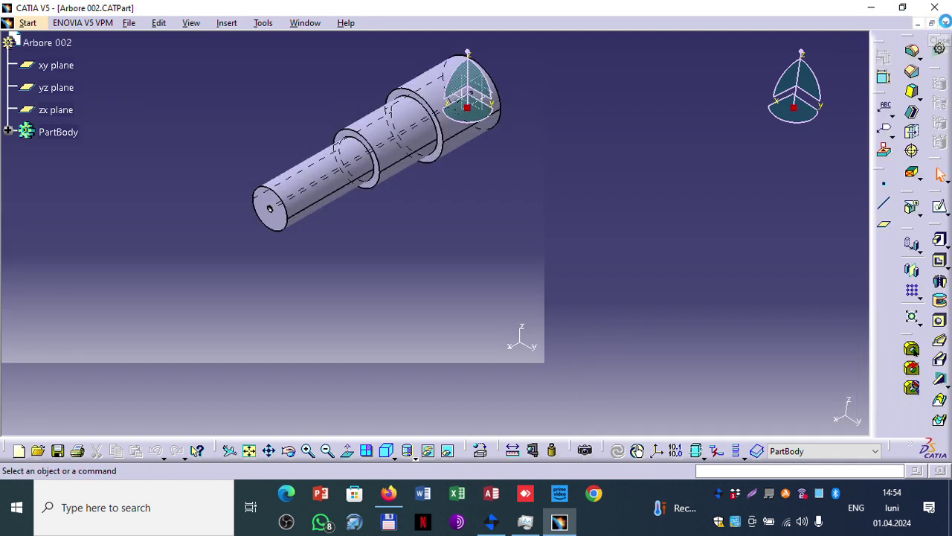
- Close the Arbore 002 part, saving it as Arbore 002.CATPart in the Documents folder
{"action": "left_click", "coordinate": [945, 25]}
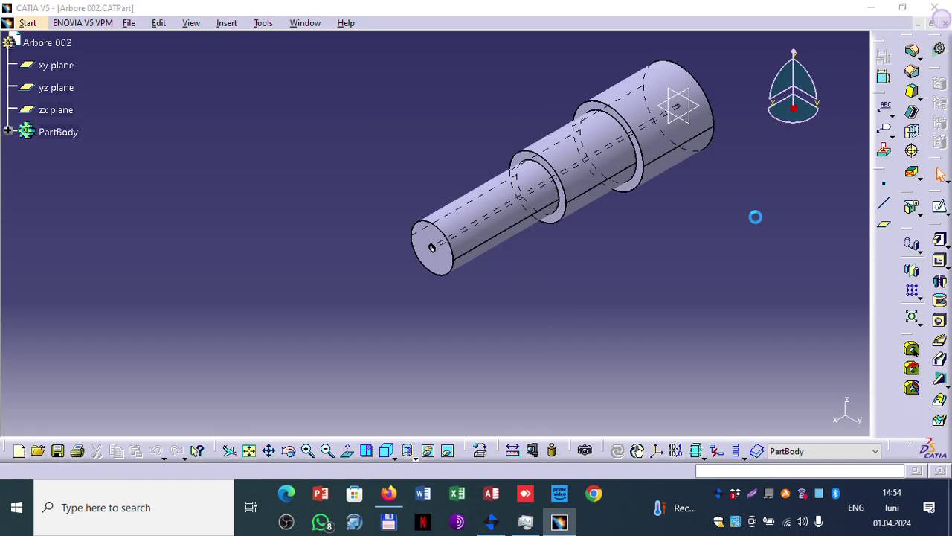
{"action": "left_click", "coordinate": [470, 276]}
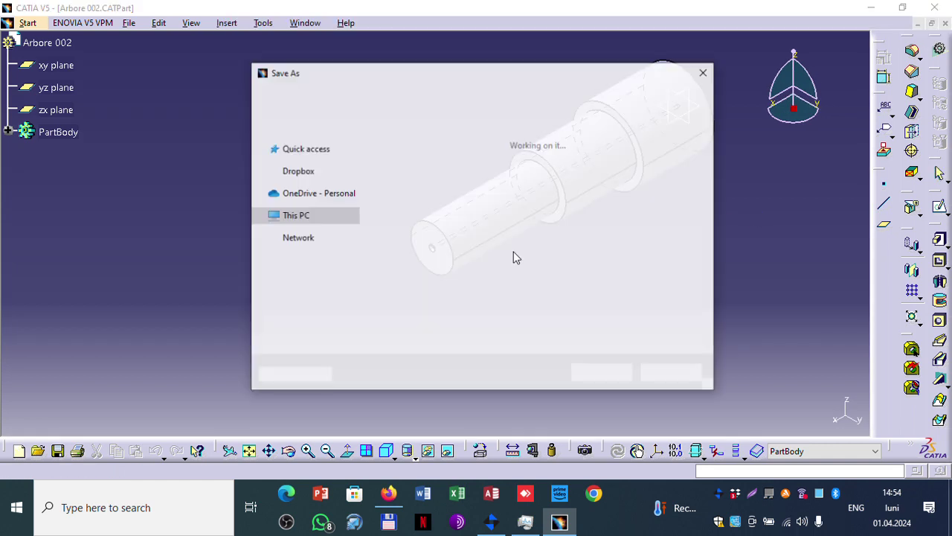
{"action": "left_click", "coordinate": [589, 370]}
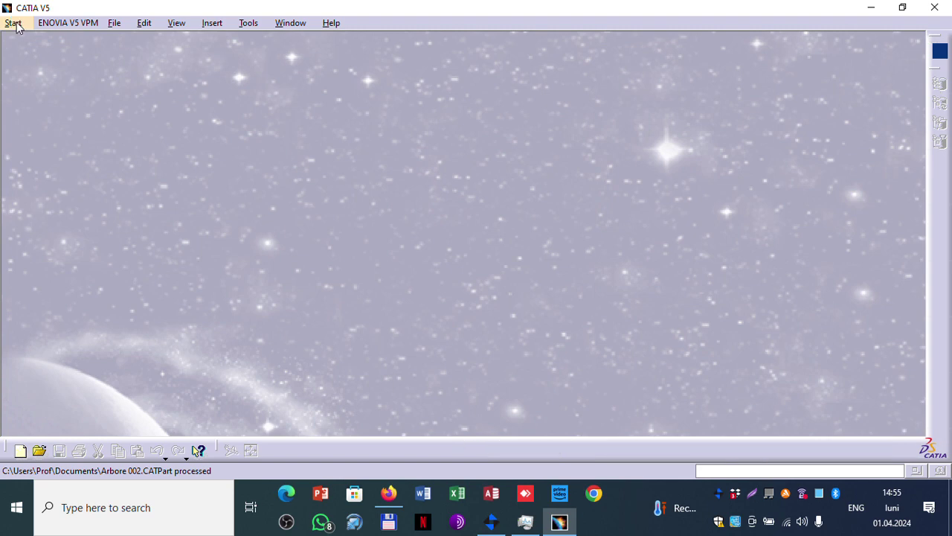
- Create a new part named Arbore metoda 3 through the Sketcher workbench, keeping hybrid design enabled
{"action": "left_click", "coordinate": [14, 23]}
{"action": "mouse_move", "coordinate": [71, 56]}
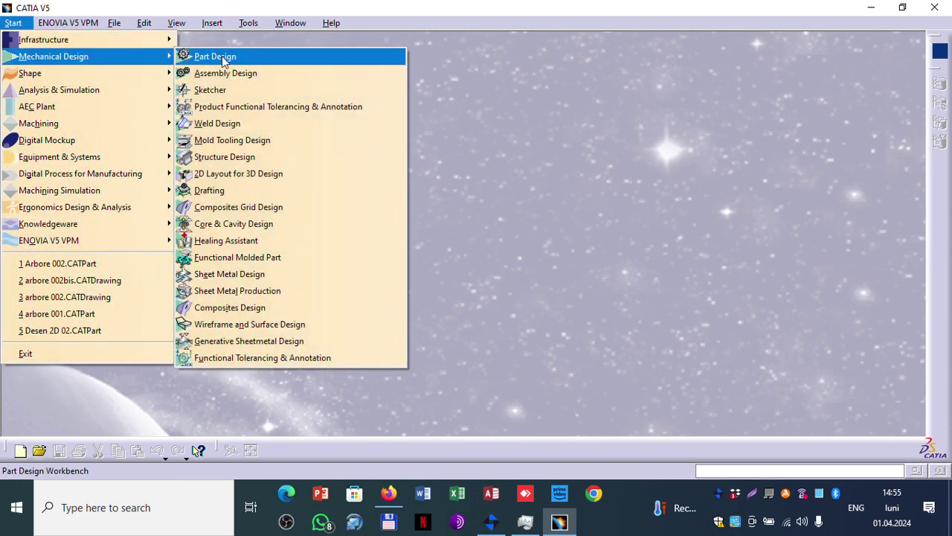
{"action": "left_click", "coordinate": [237, 90]}
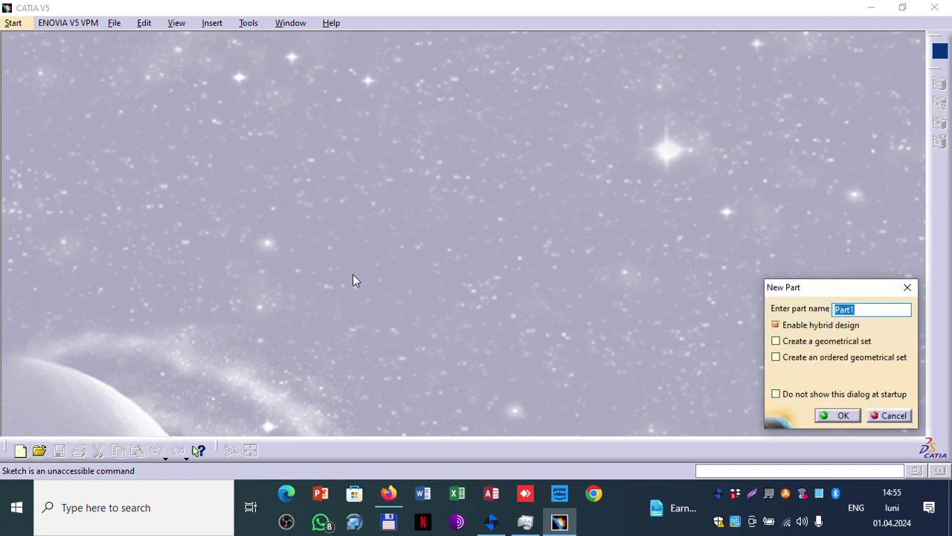
{"action": "type", "text": "Arbore metoda 3"}
{"action": "left_click", "coordinate": [839, 415]}
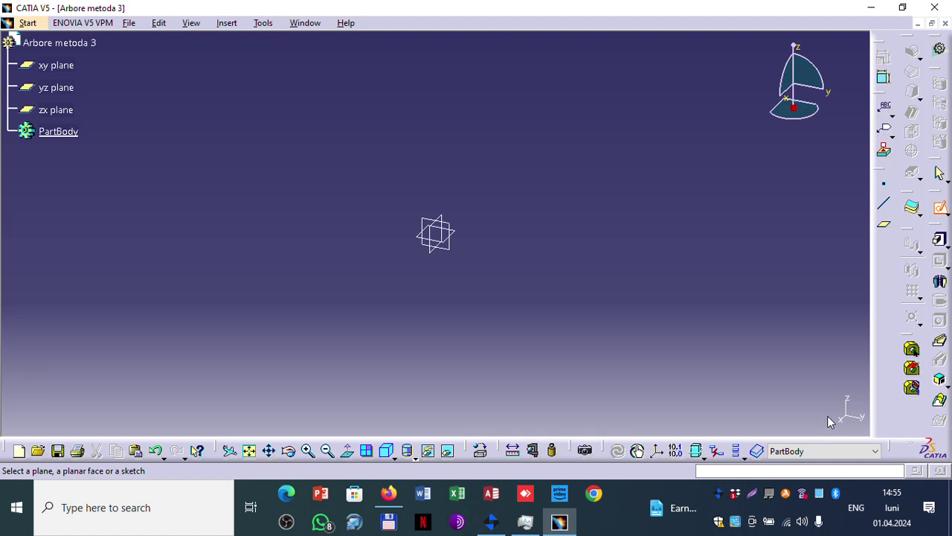
- Open a sketch on the zx plane and draw a horizontal axis line from the origin along the positive H direction
{"action": "left_click", "coordinate": [56, 113]}
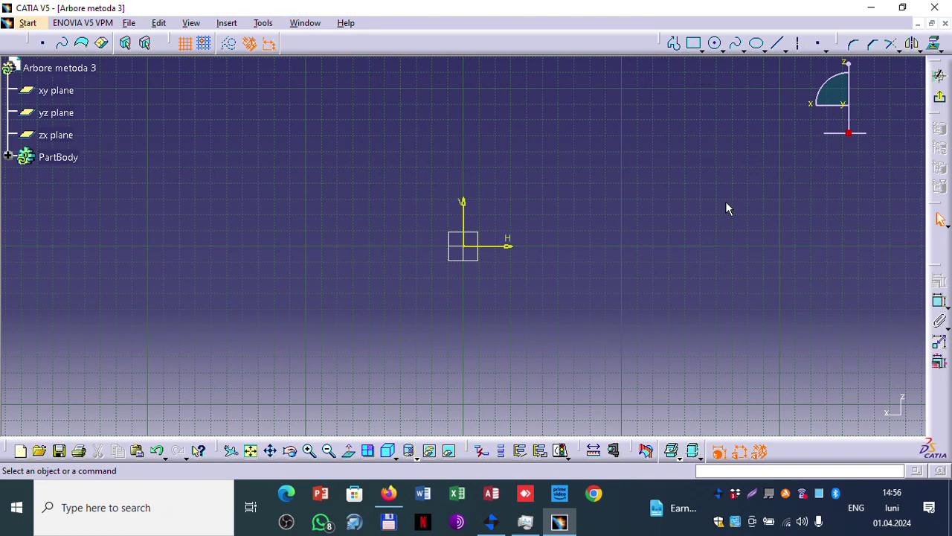
{"action": "left_click", "coordinate": [801, 48]}
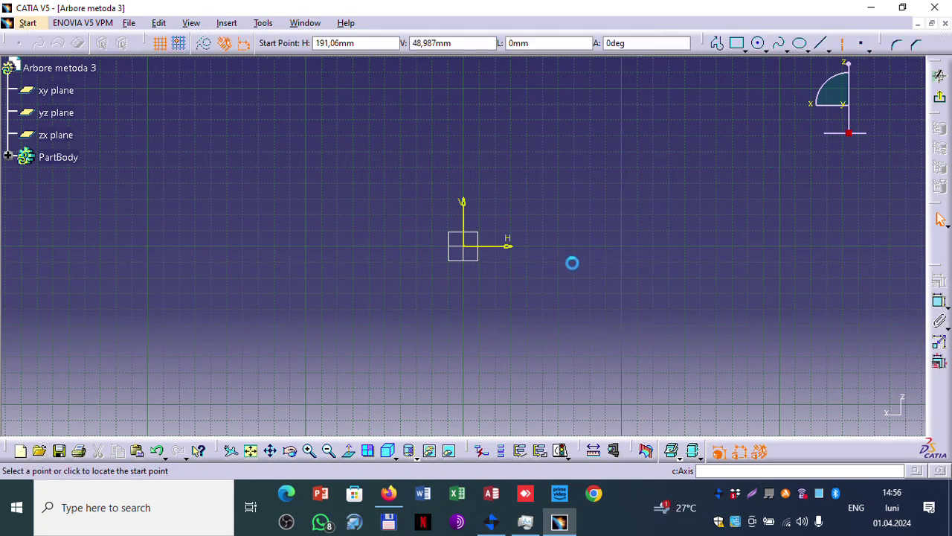
{"action": "left_click", "coordinate": [464, 245]}
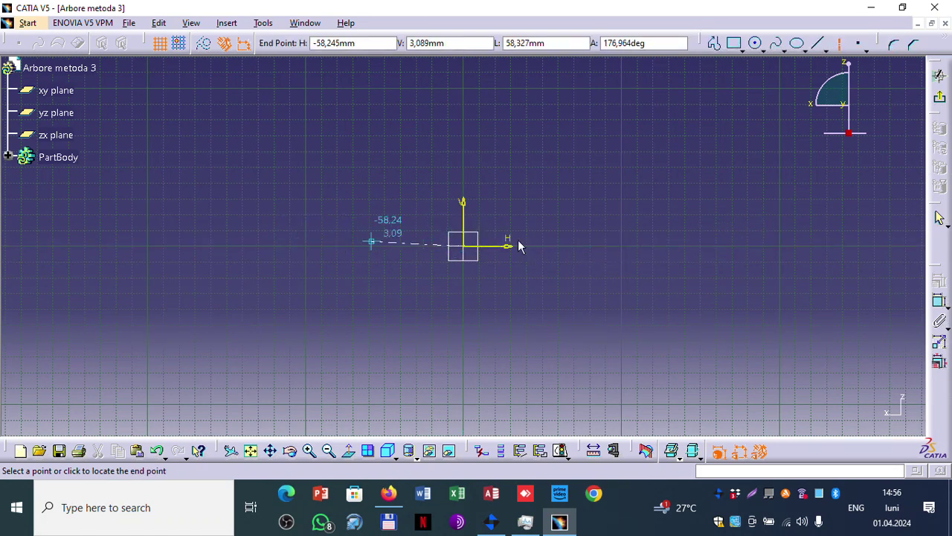
{"action": "left_click", "coordinate": [846, 244]}
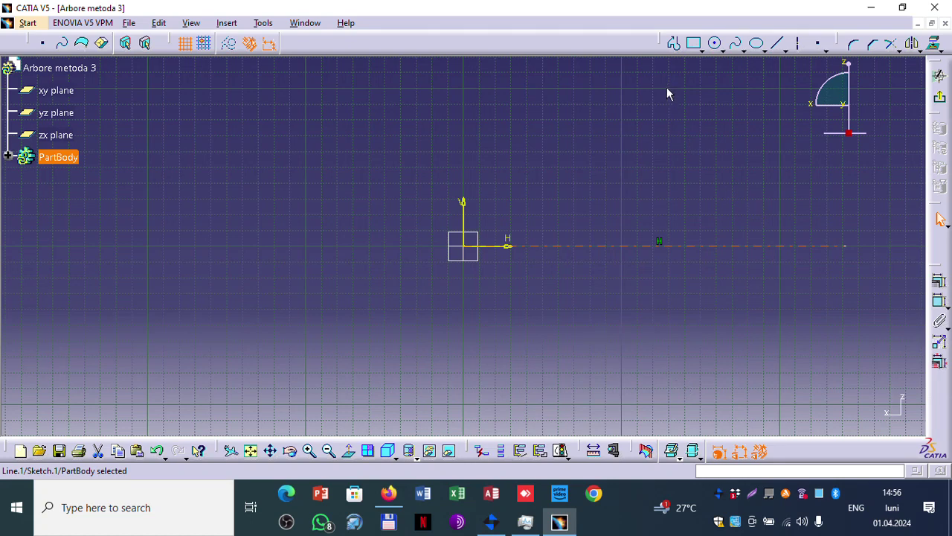
- Sketch the profile's lower contour from the V axis at about 59 mm, stepping down to about 25 mm, sloping up to about 53 mm, ending near H 226 mm
{"action": "left_click", "coordinate": [674, 43]}
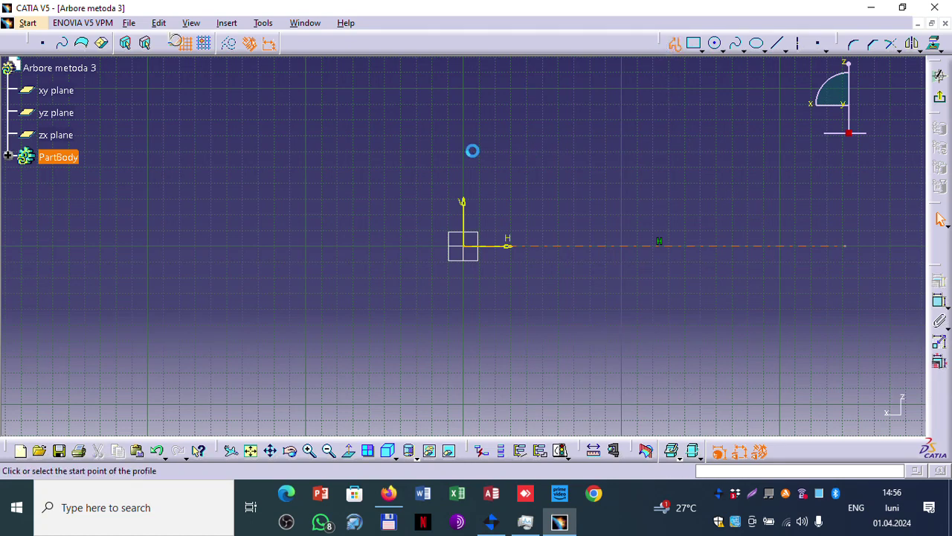
{"action": "left_click", "coordinate": [462, 152]}
{"action": "left_click", "coordinate": [463, 151]}
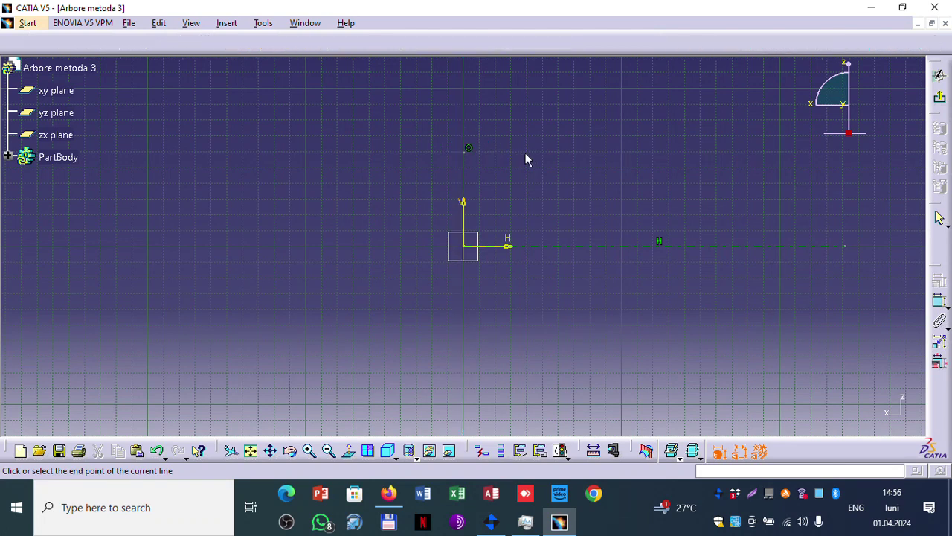
{"action": "left_click", "coordinate": [574, 152]}
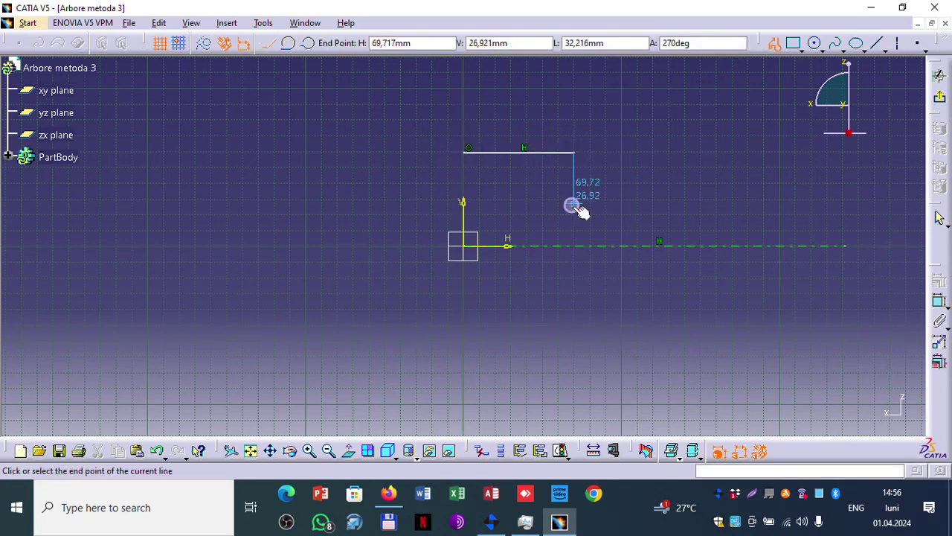
{"action": "left_click", "coordinate": [573, 205]}
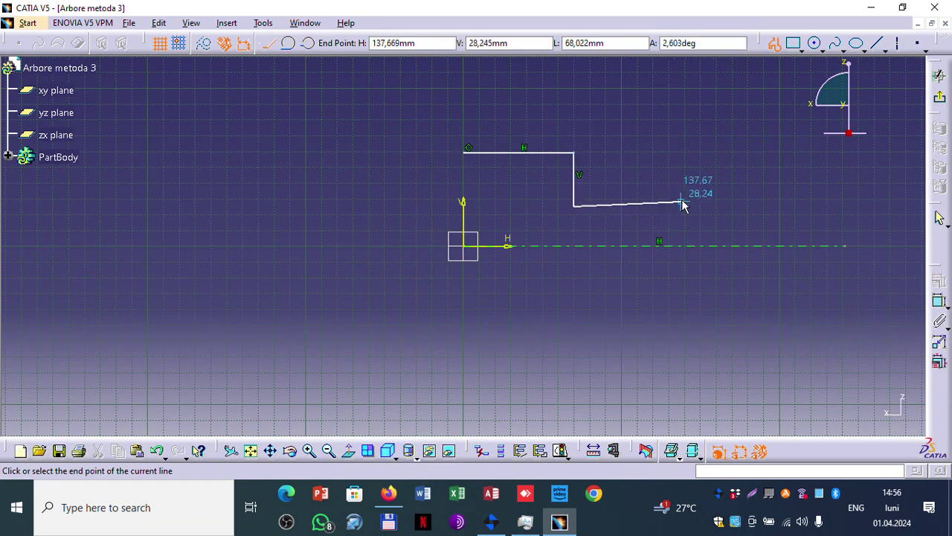
{"action": "left_click", "coordinate": [692, 206]}
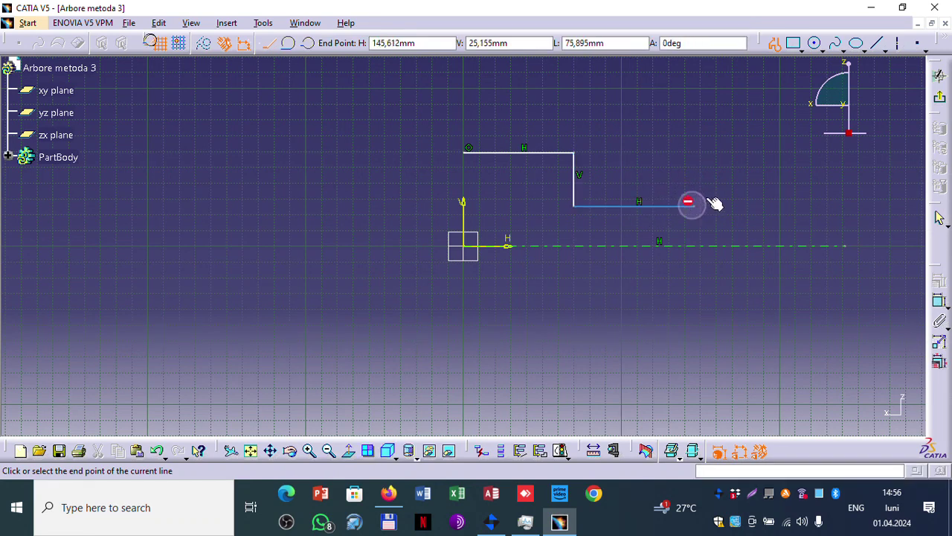
{"action": "left_click", "coordinate": [736, 163]}
{"action": "middle_click_drag", "start_coordinate": [736, 164], "coordinate": [485, 211]}
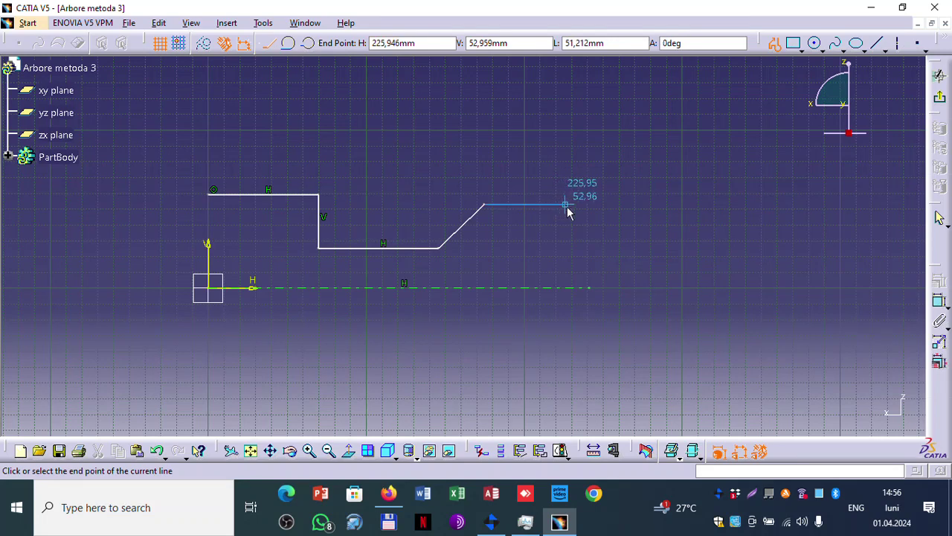
{"action": "left_click", "coordinate": [567, 207]}
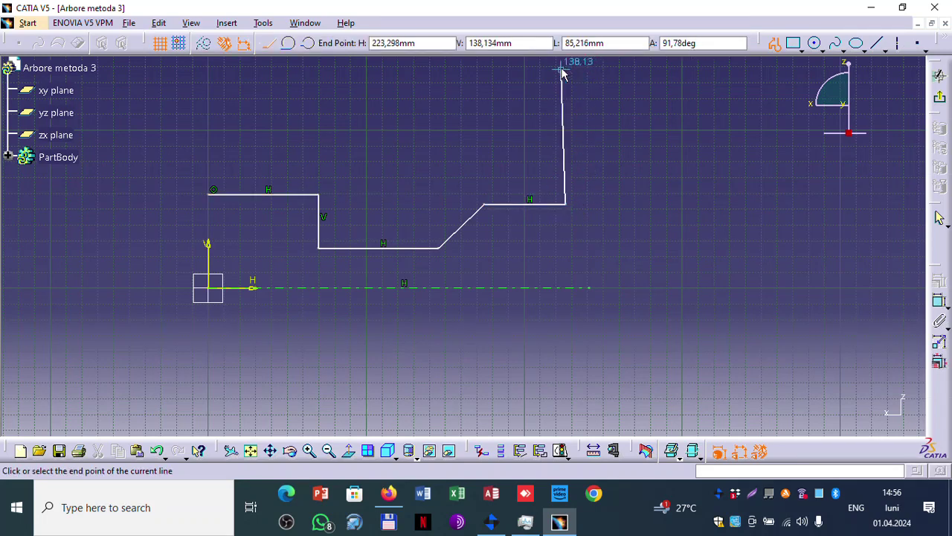
- Continue the profile with a vertical side up to V about 178 mm, a short horizontal top edge, and a slope down to about 139 mm
{"action": "middle_click_drag", "start_coordinate": [578, 87], "coordinate": [557, 176]}
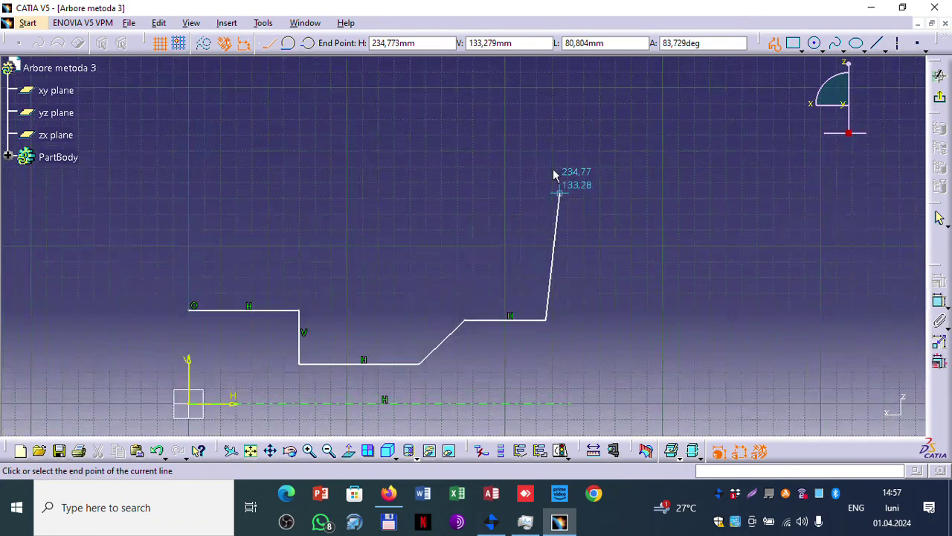
{"action": "left_click", "coordinate": [546, 121]}
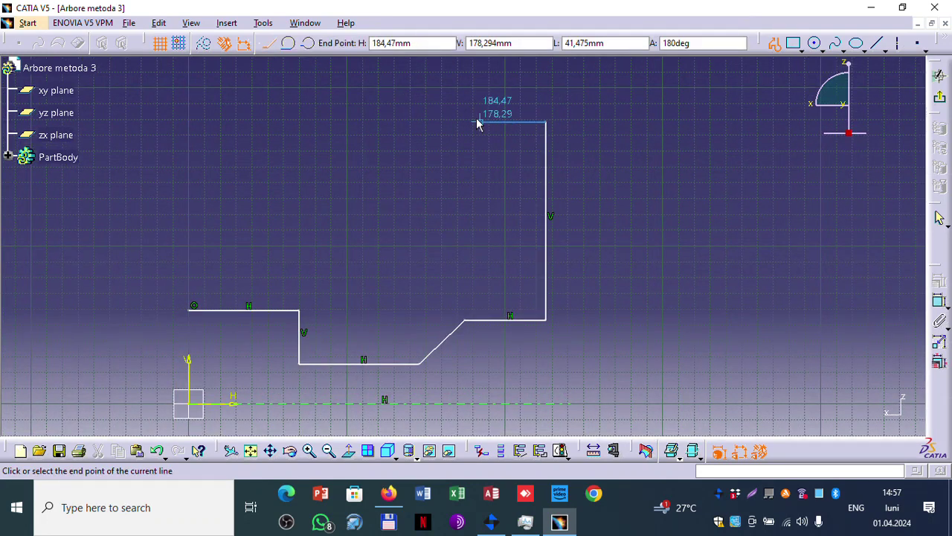
{"action": "left_click", "coordinate": [476, 120]}
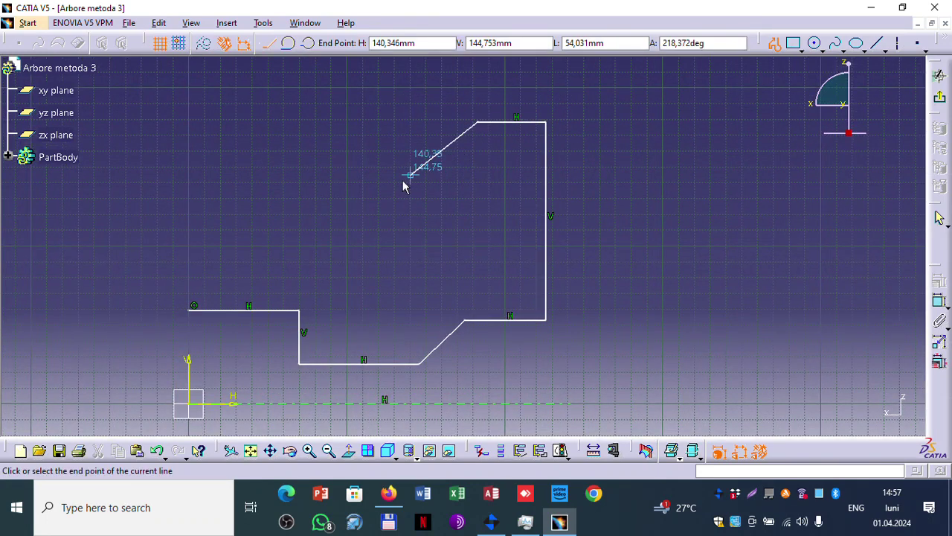
{"action": "left_click", "coordinate": [396, 184]}
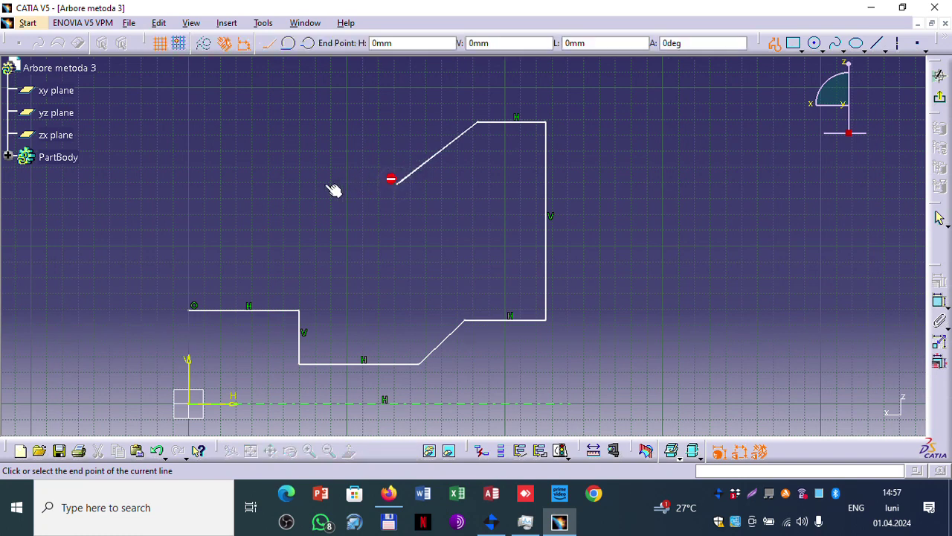
- Continue the upper contour toward the V axis with a horizontal line and a rectangular notch about 20 mm wide and 25 mm deep
{"action": "left_click", "coordinate": [315, 185]}
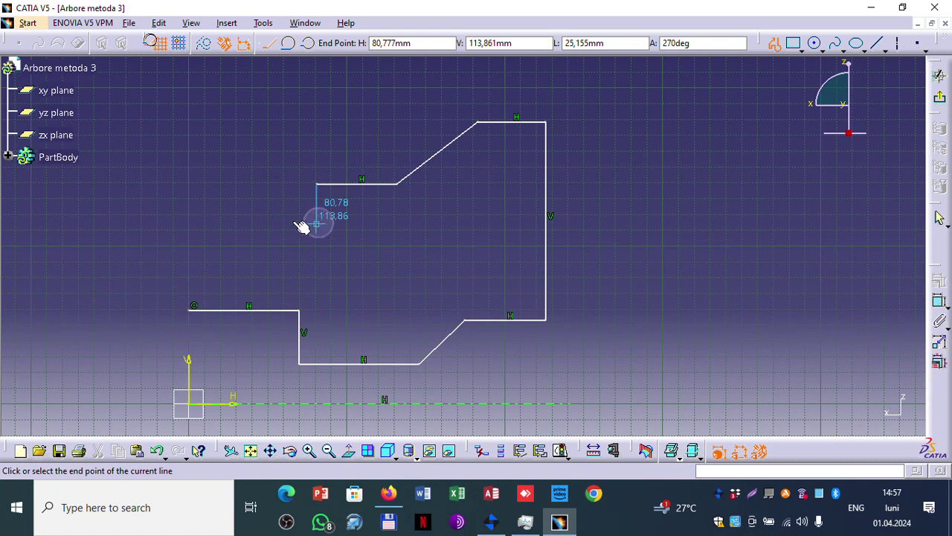
{"action": "left_click", "coordinate": [318, 223]}
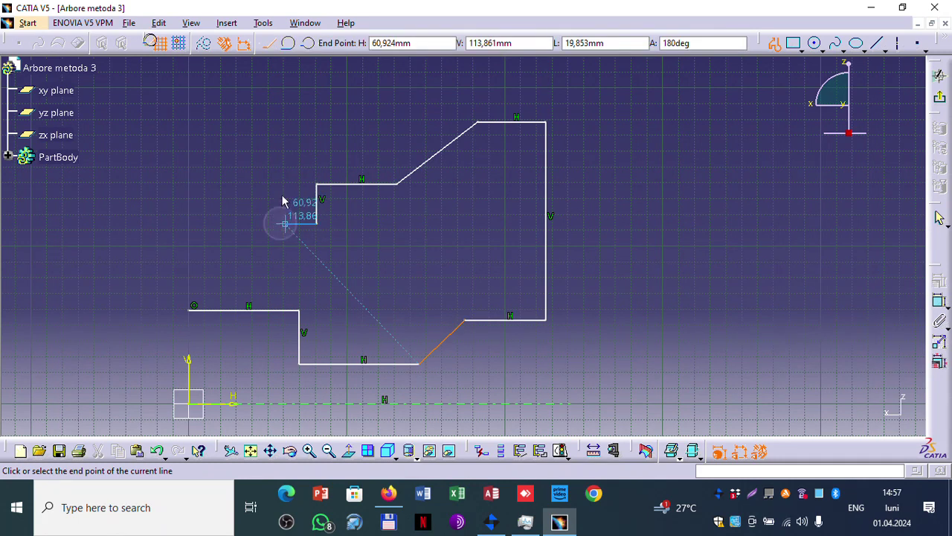
{"action": "left_click", "coordinate": [285, 223]}
{"action": "left_click", "coordinate": [285, 185]}
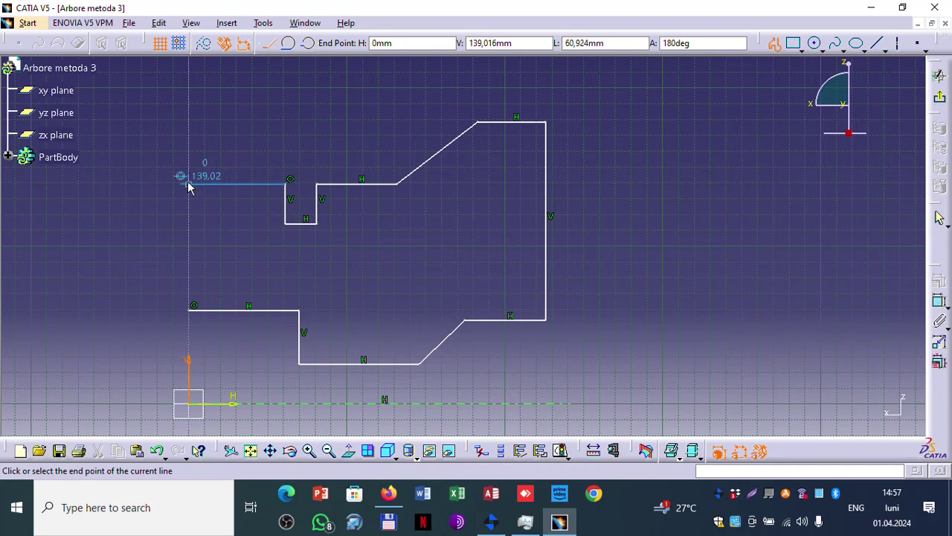
- Extend the upper edge to the V axis, add a narrow arm about 134 mm long on the negative H side, and close the profile at its start
{"action": "middle_click_drag", "start_coordinate": [154, 192], "coordinate": [329, 191]}
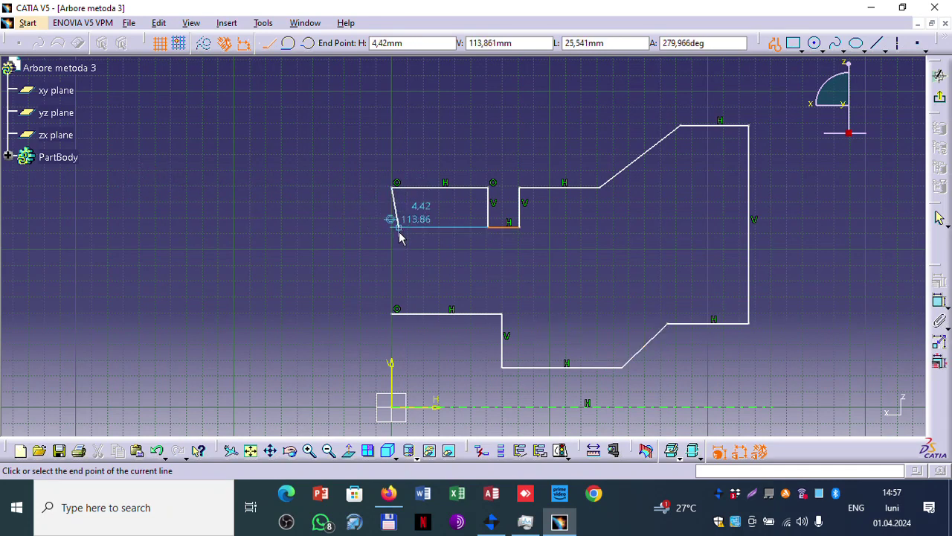
{"action": "left_click", "coordinate": [393, 254]}
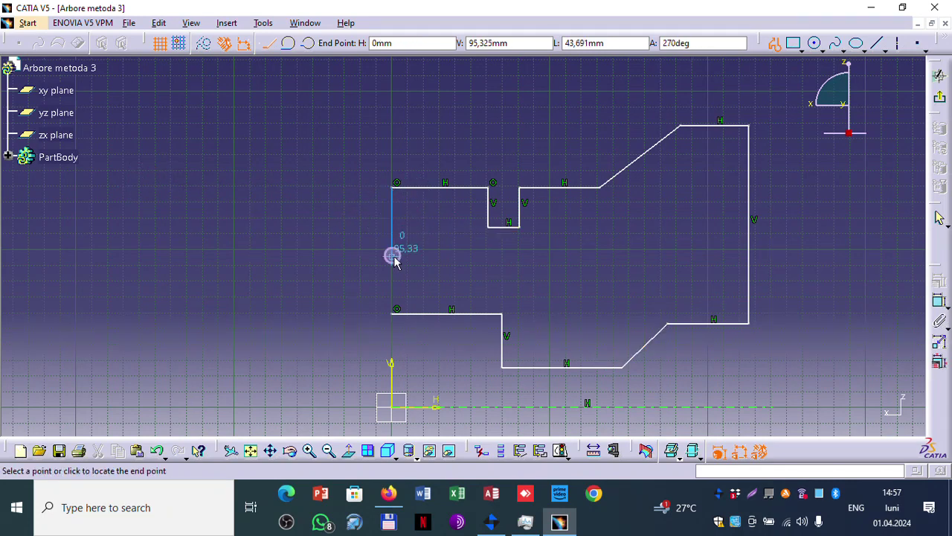
{"action": "left_click", "coordinate": [180, 255]}
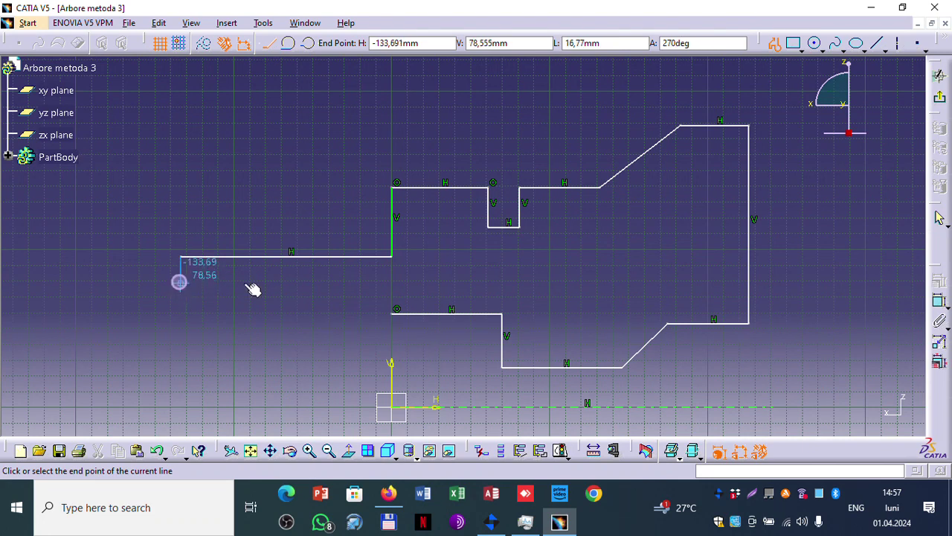
{"action": "left_click", "coordinate": [180, 282]}
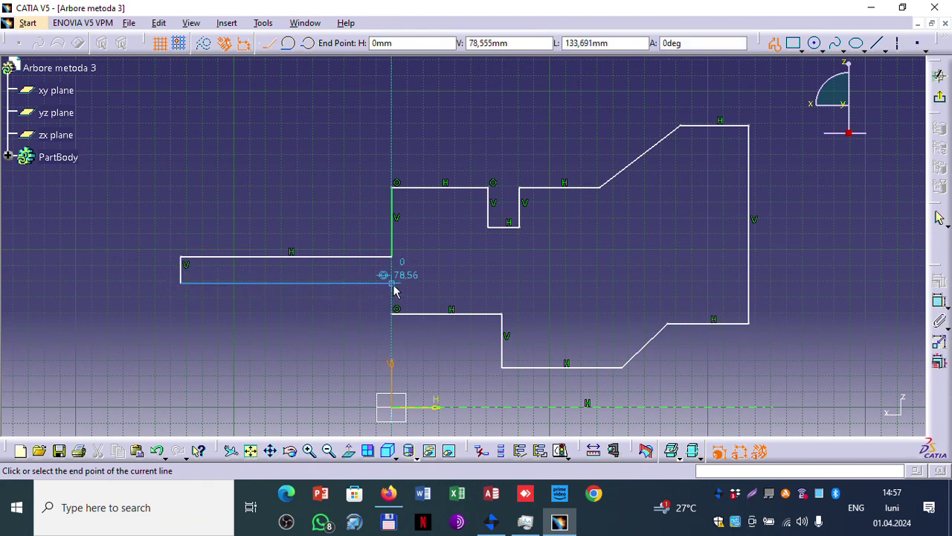
{"action": "left_click", "coordinate": [392, 284]}
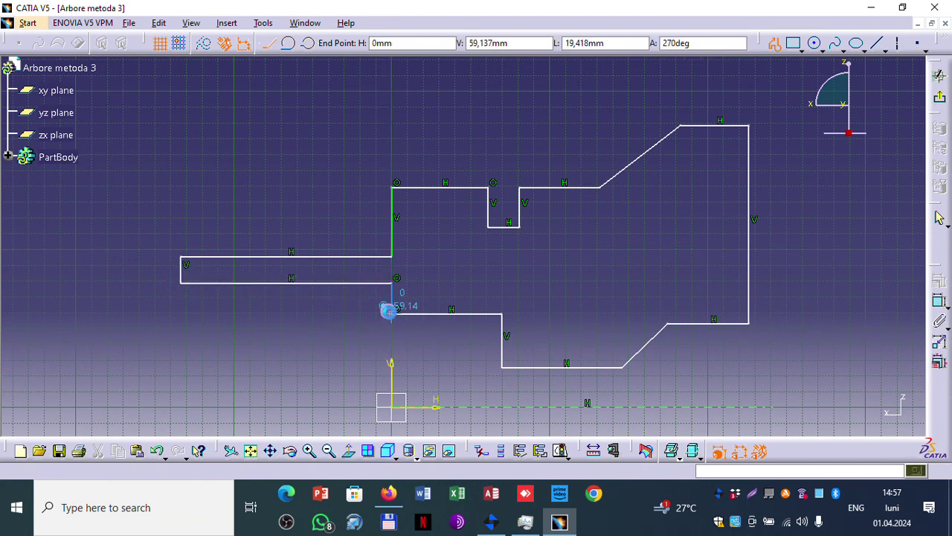
{"action": "left_click", "coordinate": [392, 312]}
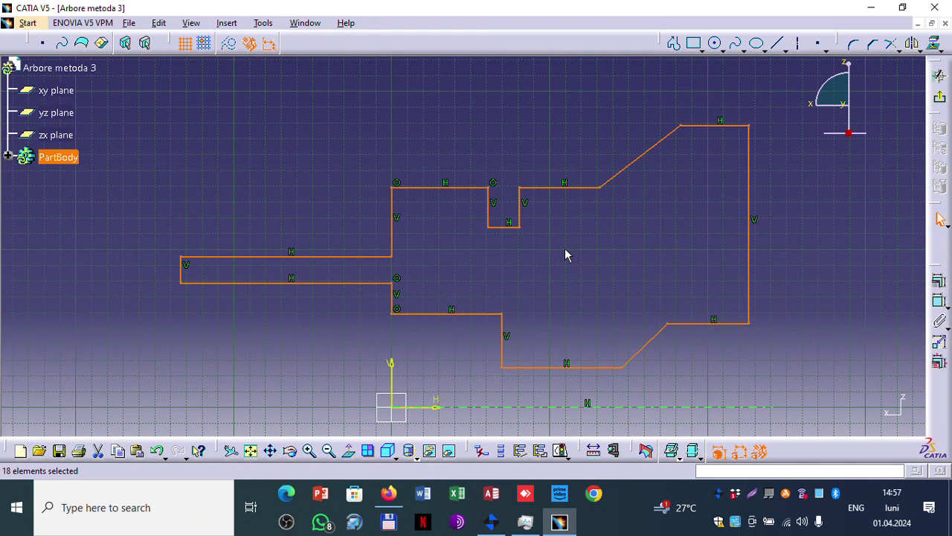
{"action": "left_click", "coordinate": [442, 144]}
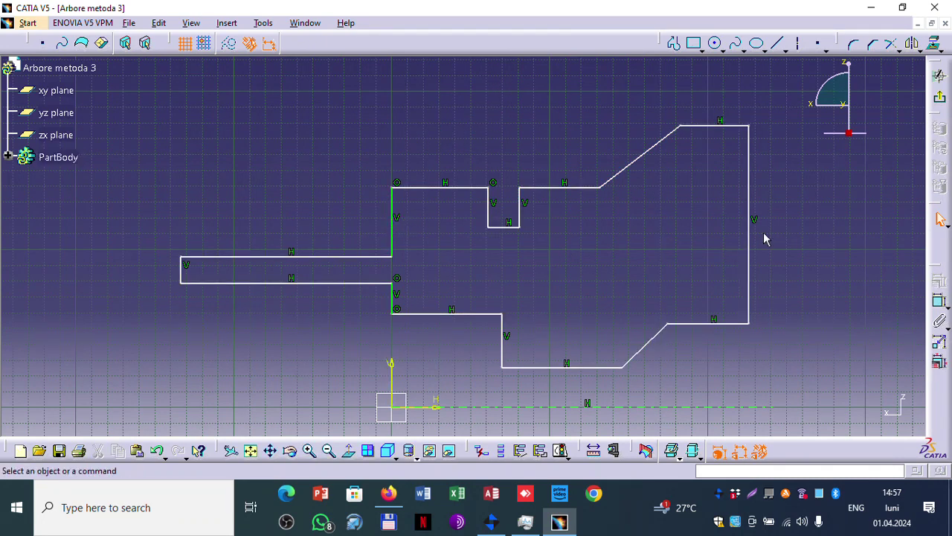
- Dimension the narrow arm's upper edge and set its length to 130 mm
{"action": "left_click", "coordinate": [937, 301]}
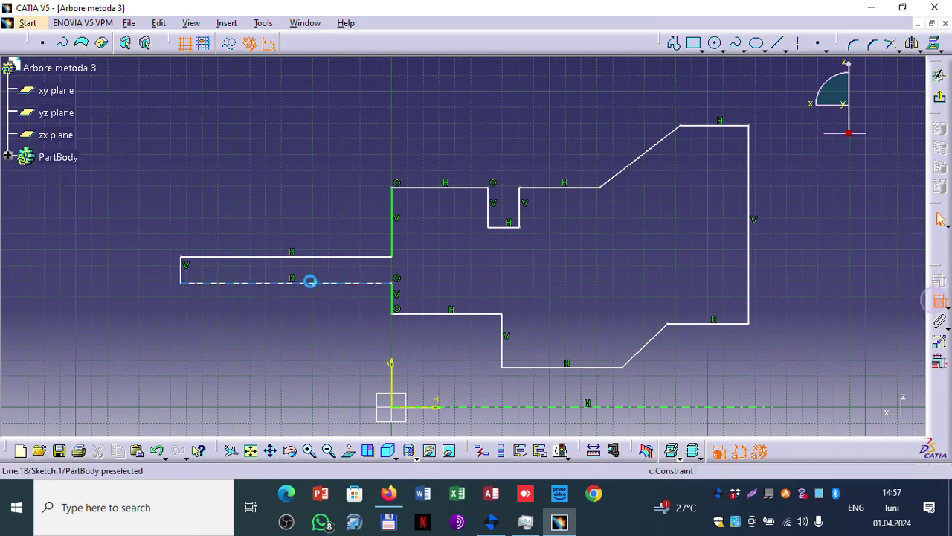
{"action": "left_click", "coordinate": [289, 257]}
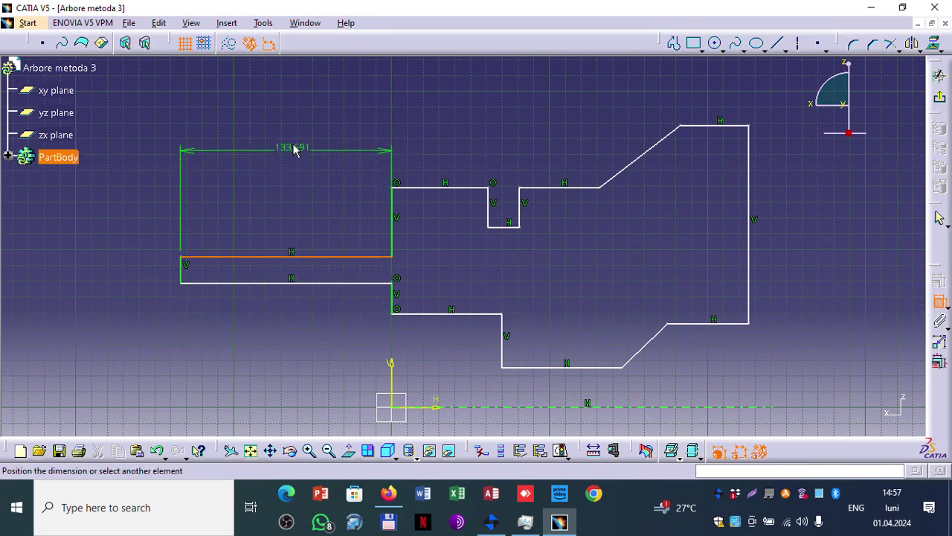
{"action": "left_click", "coordinate": [291, 147]}
{"action": "left_click", "coordinate": [292, 147]}
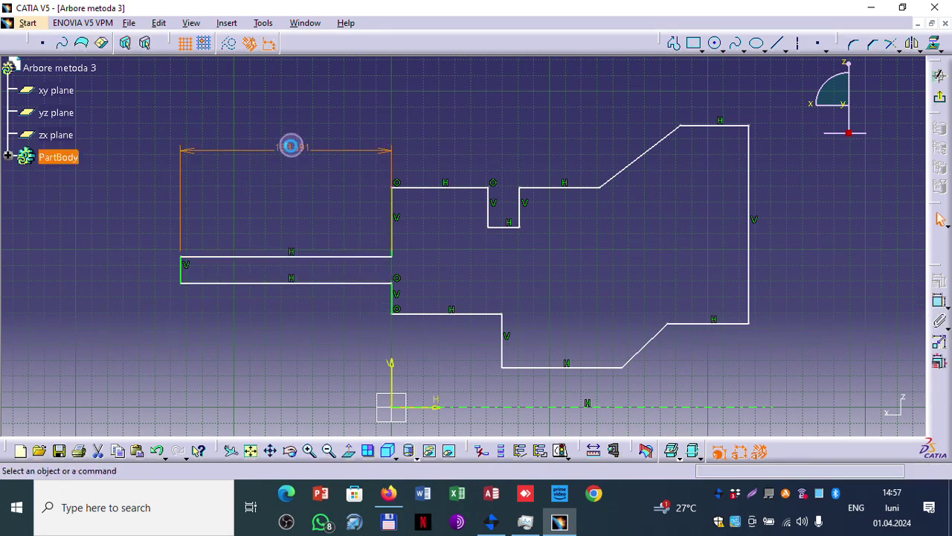
{"action": "double_click", "coordinate": [291, 146]}
{"action": "type", "text": "130"}
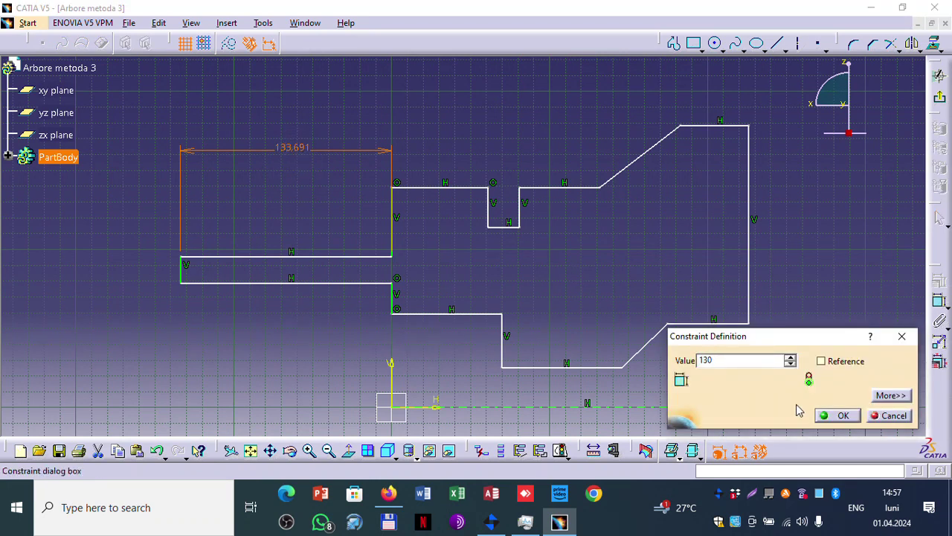
{"action": "left_click", "coordinate": [835, 415]}
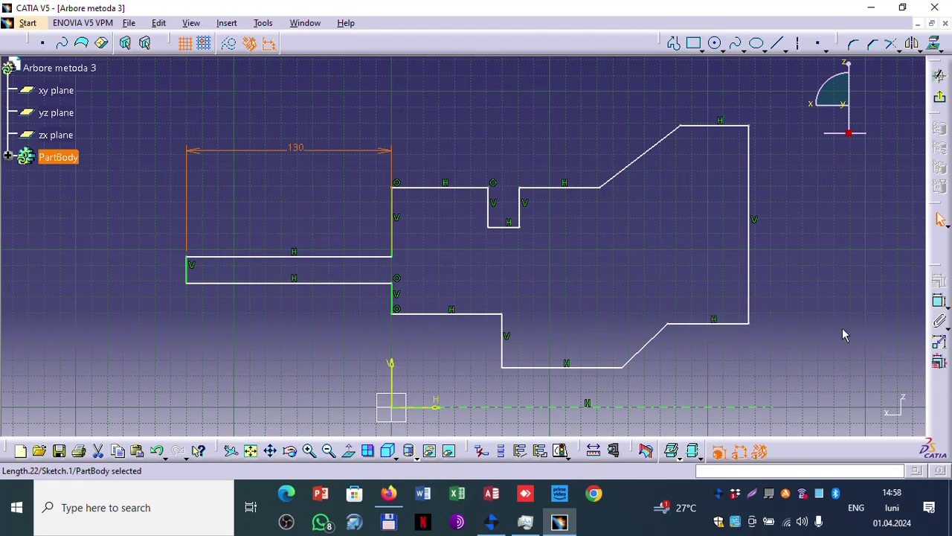
- Dimension the vertical end edge of the narrow arm and set its height to 20 mm
{"action": "left_click", "coordinate": [939, 301]}
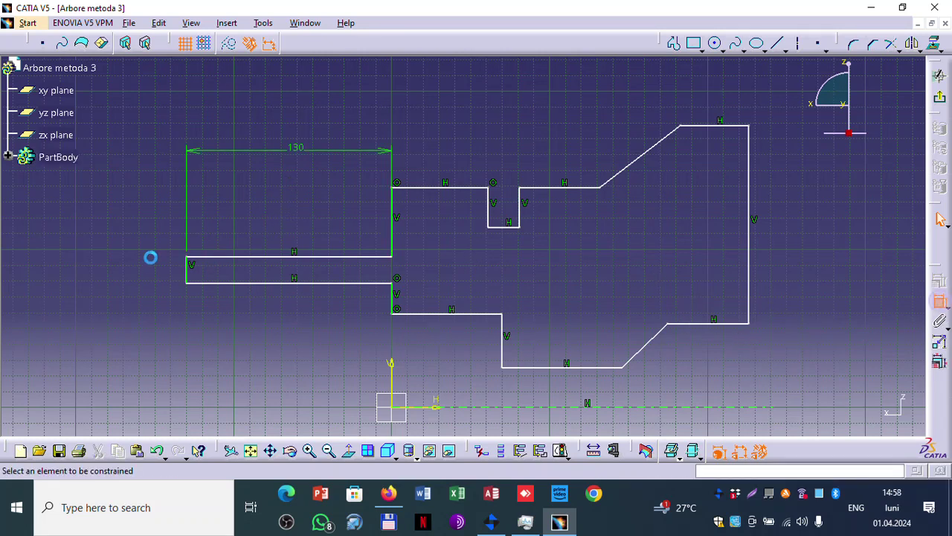
{"action": "left_click", "coordinate": [189, 270]}
{"action": "left_click", "coordinate": [124, 263]}
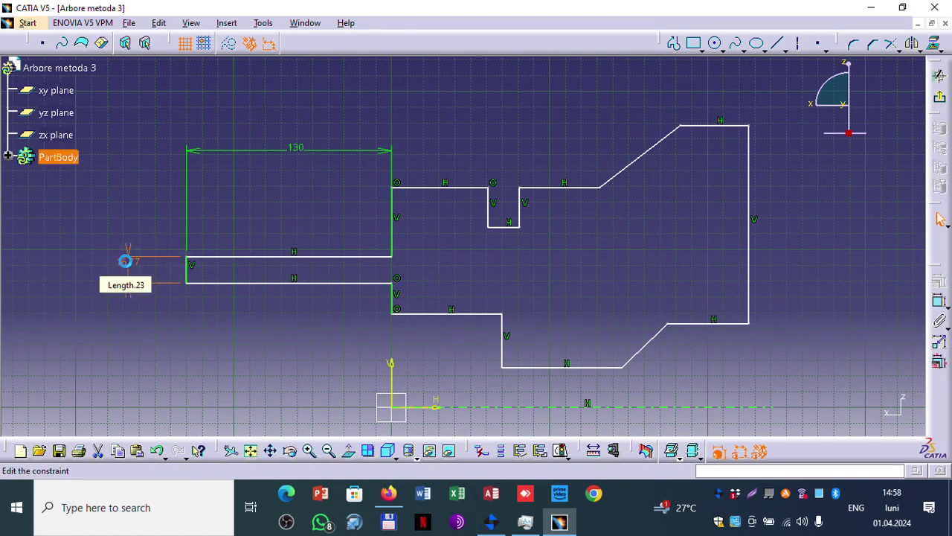
{"action": "double_click", "coordinate": [124, 261]}
{"action": "type", "text": "2"}
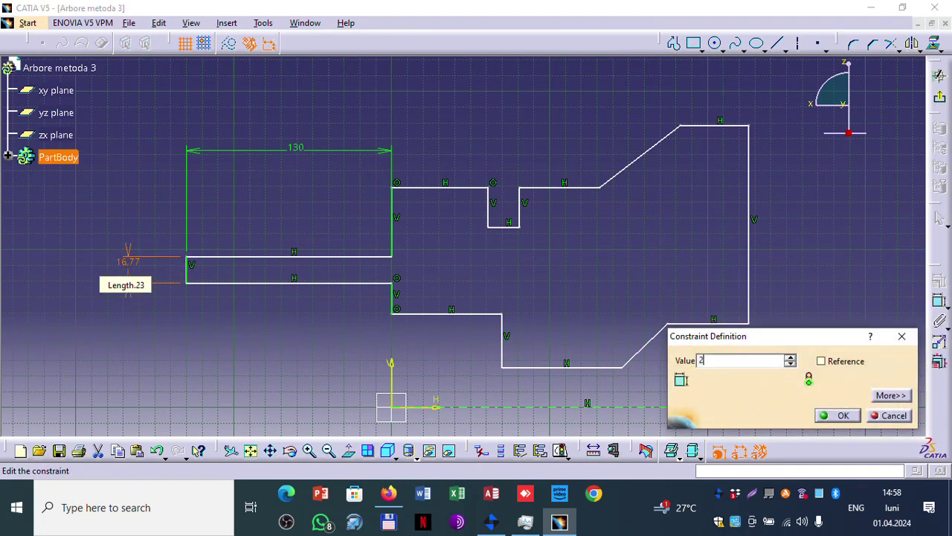
{"action": "type", "text": "0mm"}
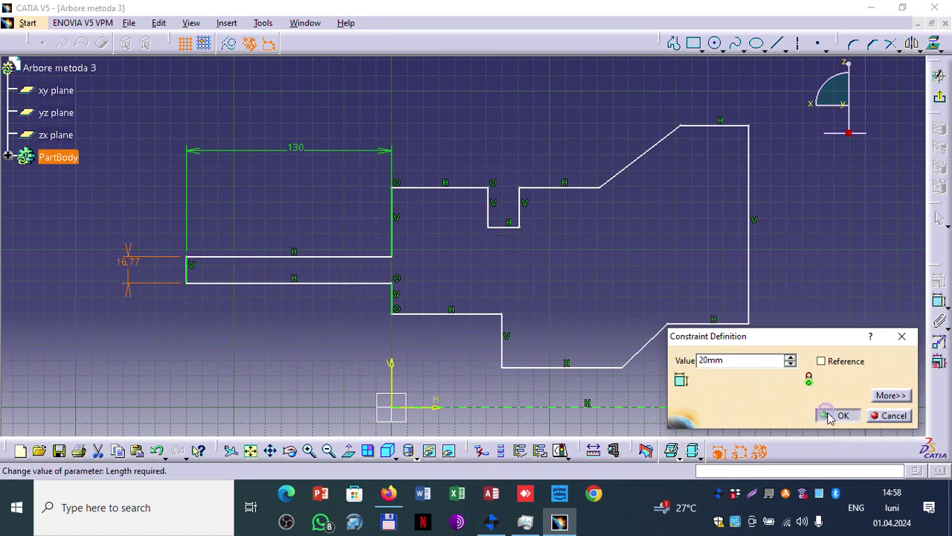
{"action": "left_click", "coordinate": [839, 415]}
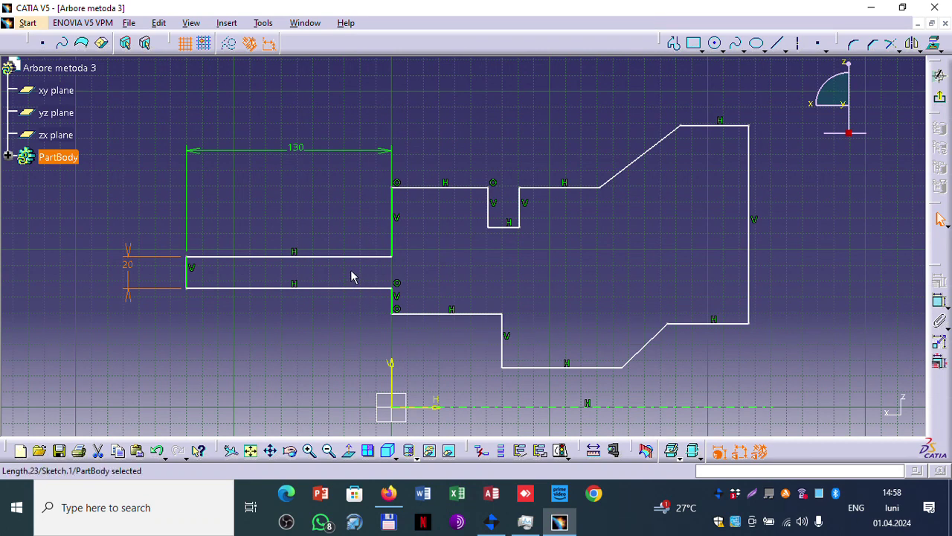
- Dimension the upper horizontal edge between the V axis and the notch, and set its length to 60 mm
{"action": "left_click", "coordinate": [939, 304]}
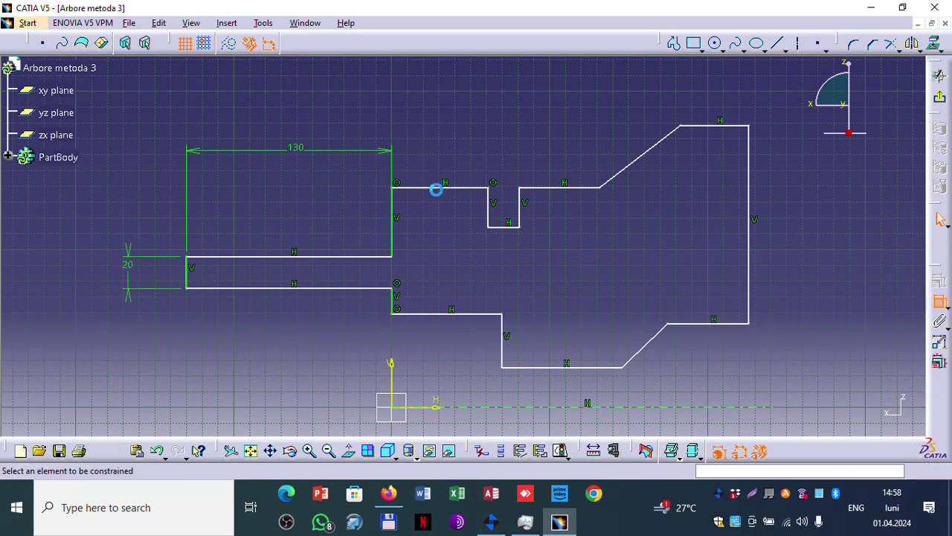
{"action": "left_click", "coordinate": [435, 189]}
{"action": "left_click", "coordinate": [427, 92]}
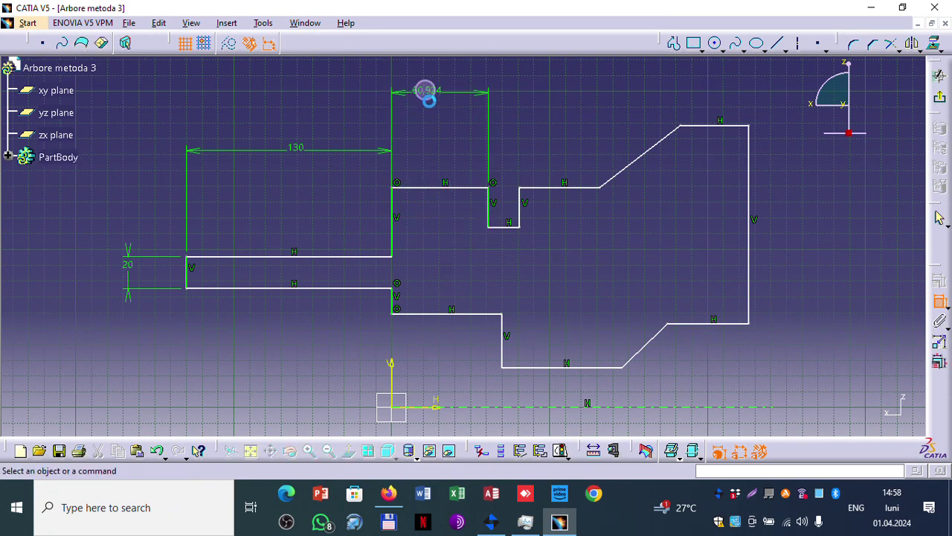
{"action": "left_click", "coordinate": [430, 90]}
{"action": "double_click", "coordinate": [430, 89]}
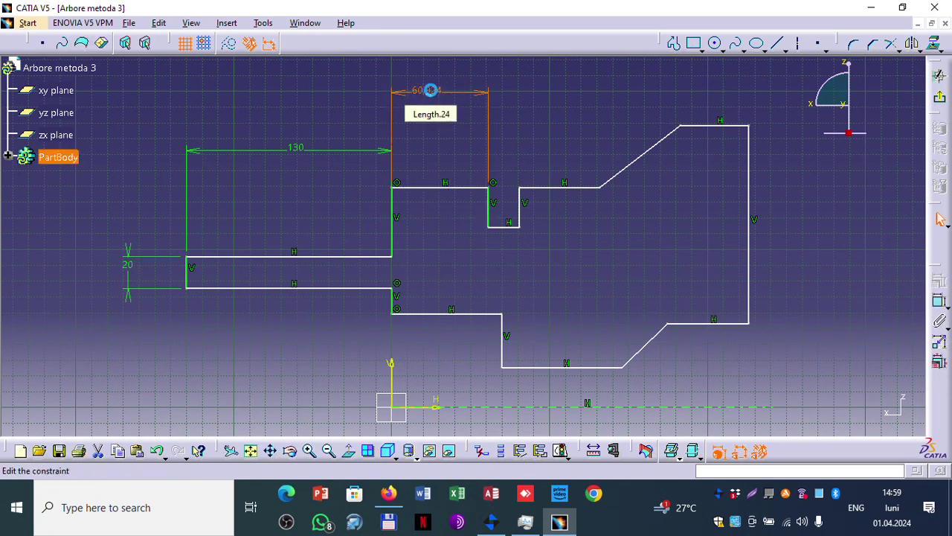
{"action": "type", "text": "60"}
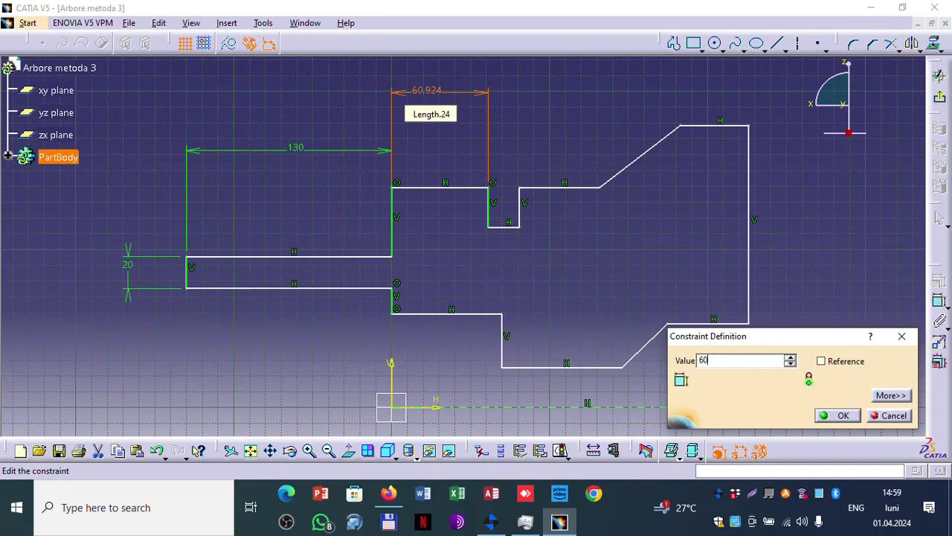
{"action": "left_click", "coordinate": [839, 416]}
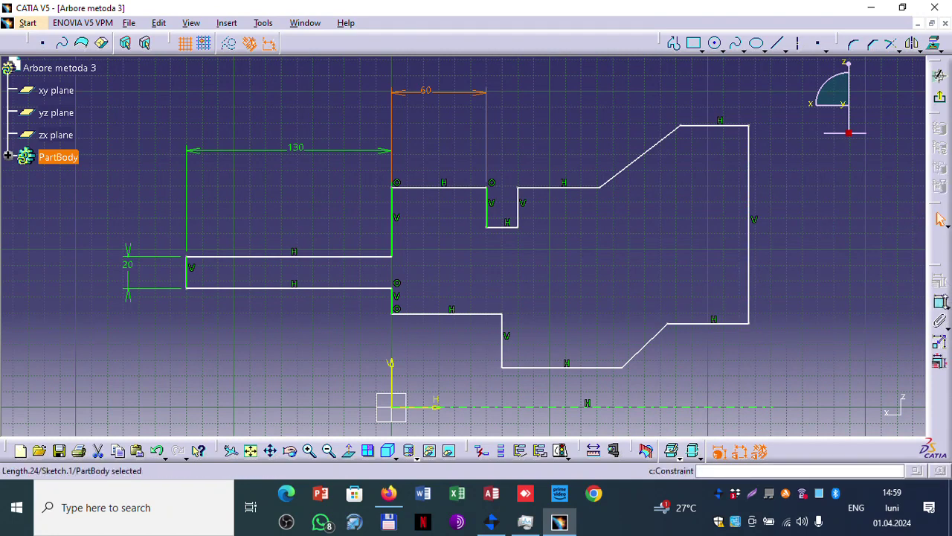
- Dimension the distance between the notch's two vertical sides and set the notch width to 20 mm
{"action": "left_click", "coordinate": [940, 301]}
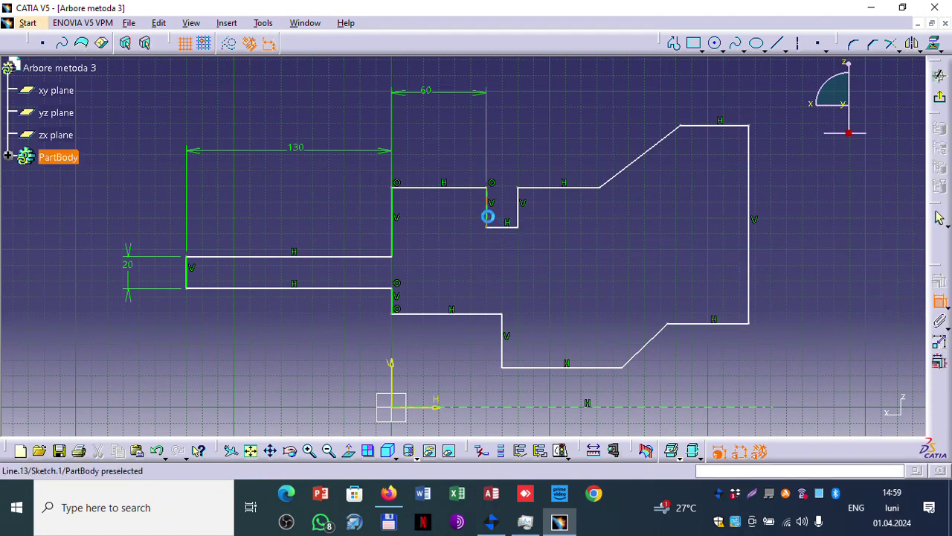
{"action": "left_click", "coordinate": [487, 214]}
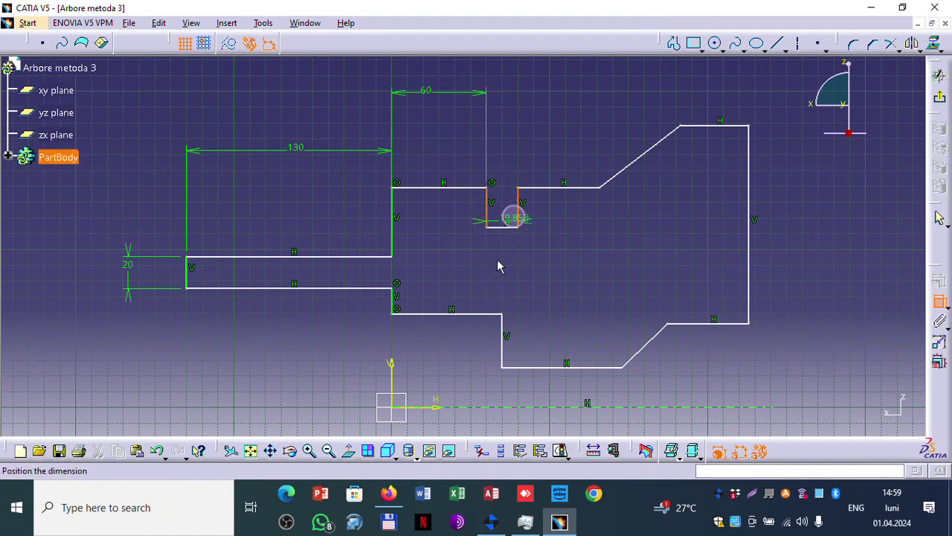
{"action": "left_click", "coordinate": [516, 213]}
{"action": "left_click", "coordinate": [499, 259]}
{"action": "left_click", "coordinate": [501, 260]}
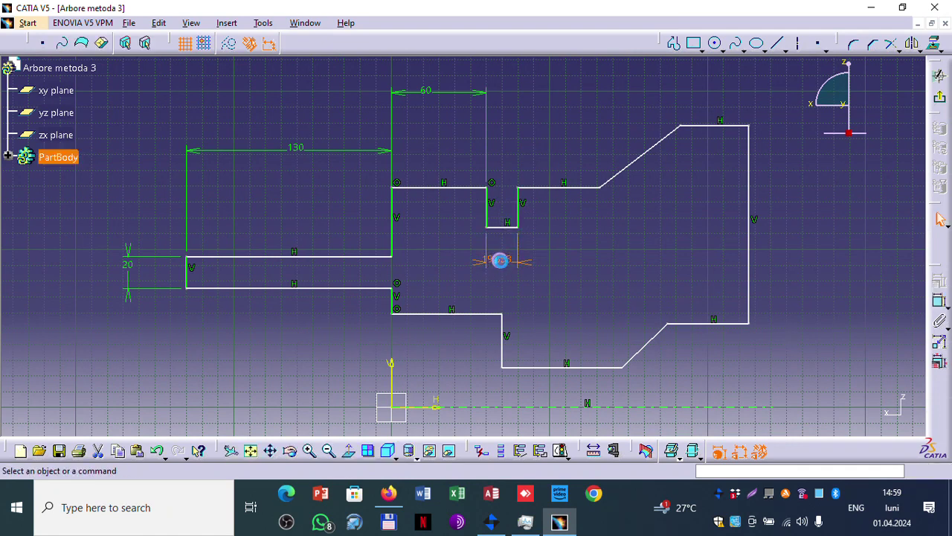
{"action": "double_click", "coordinate": [502, 261]}
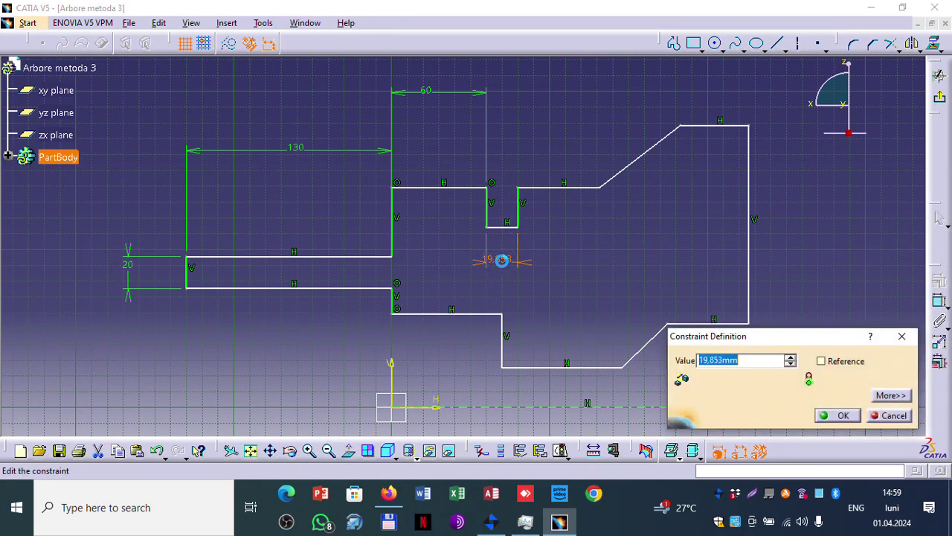
{"action": "type", "text": "20"}
{"action": "left_click", "coordinate": [833, 415]}
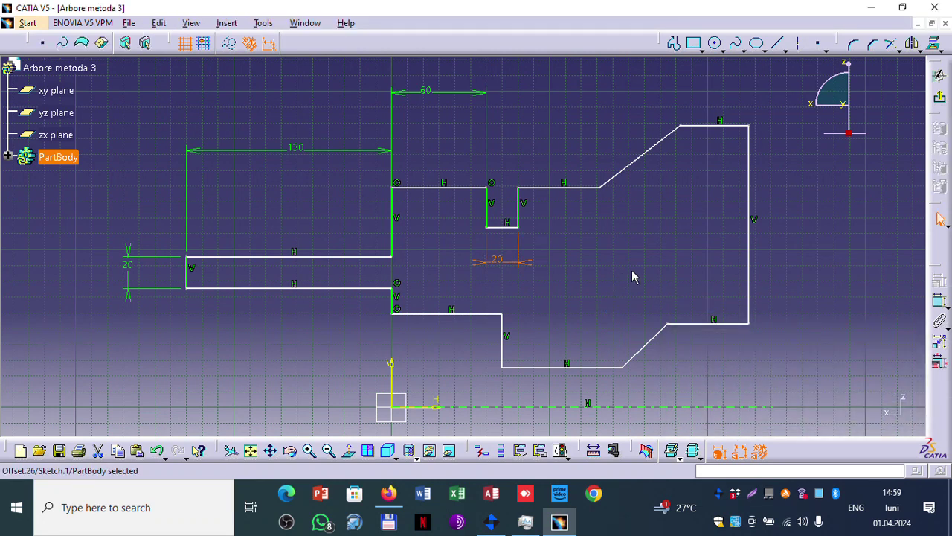
- Dimension the notch's vertical side farther from the V axis and set the notch depth to 25 mm
{"action": "left_click", "coordinate": [939, 301]}
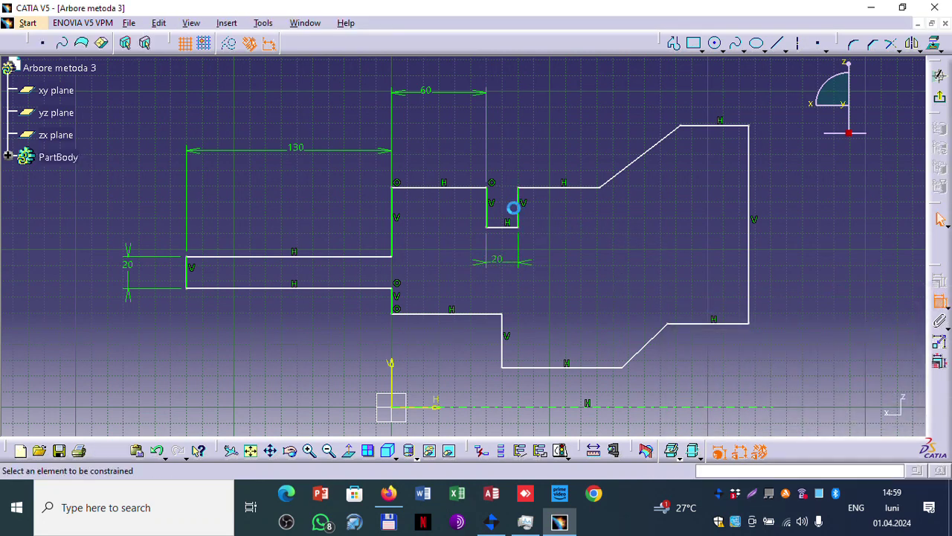
{"action": "left_click", "coordinate": [527, 212]}
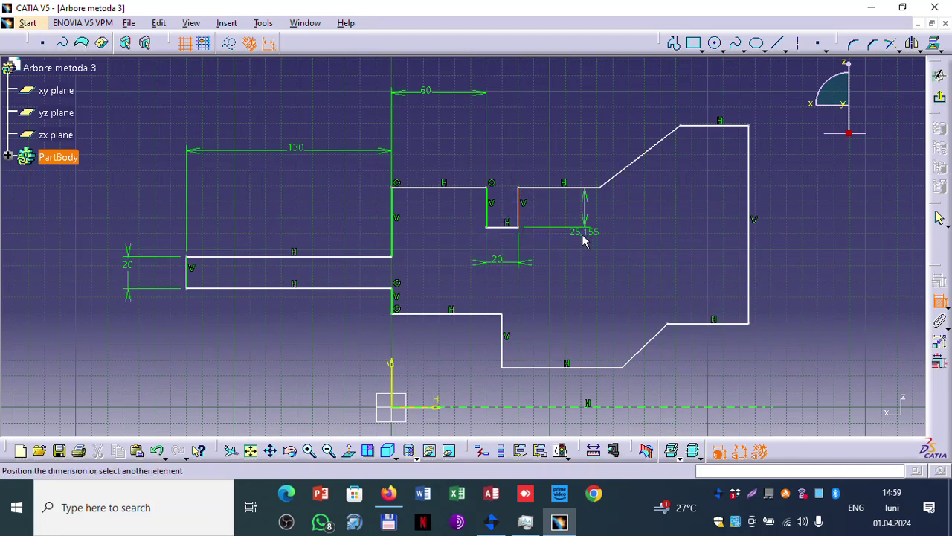
{"action": "left_click", "coordinate": [563, 228]}
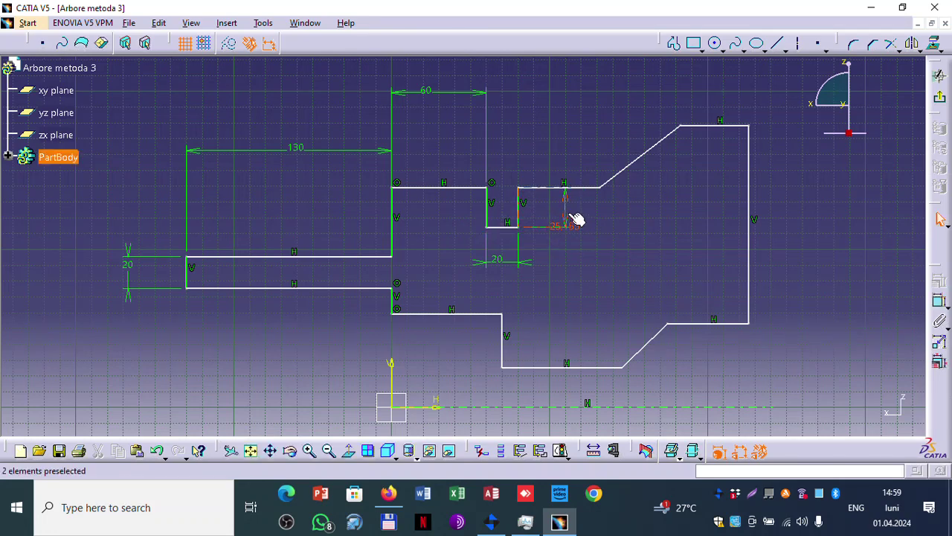
{"action": "double_click", "coordinate": [575, 217]}
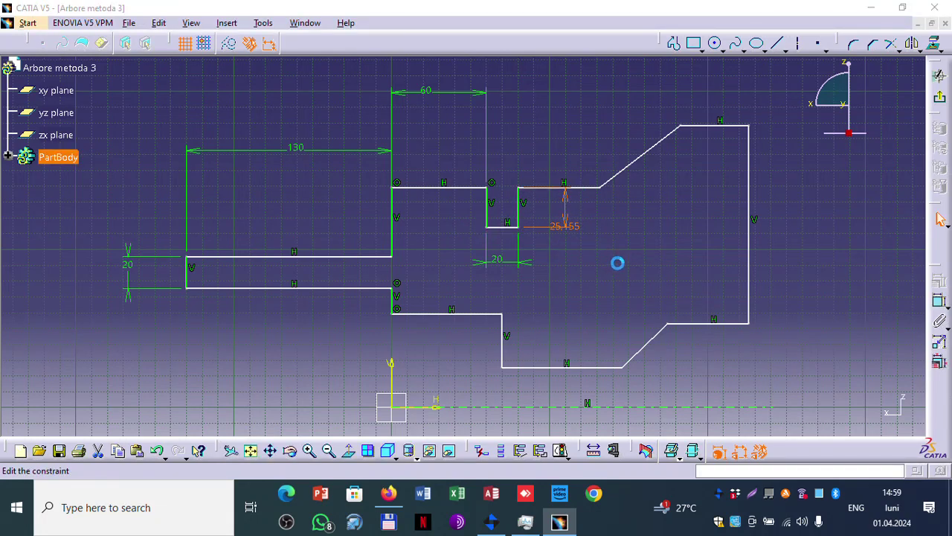
{"action": "type", "text": "25"}
{"action": "key", "text": "Return"}
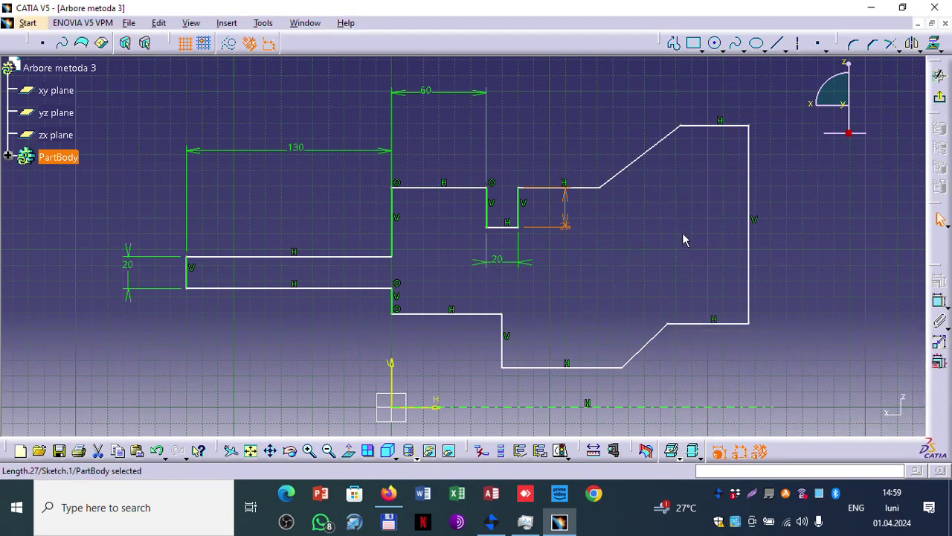
- Dimension the vertical edge rising from the narrow arm on the V axis and set its height to 40 mm
{"action": "left_click", "coordinate": [939, 300]}
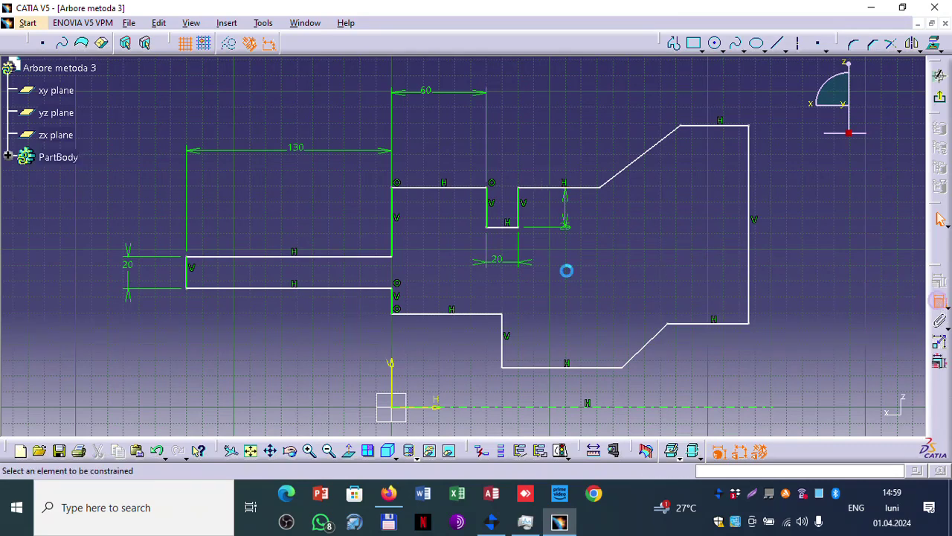
{"action": "left_click", "coordinate": [395, 225]}
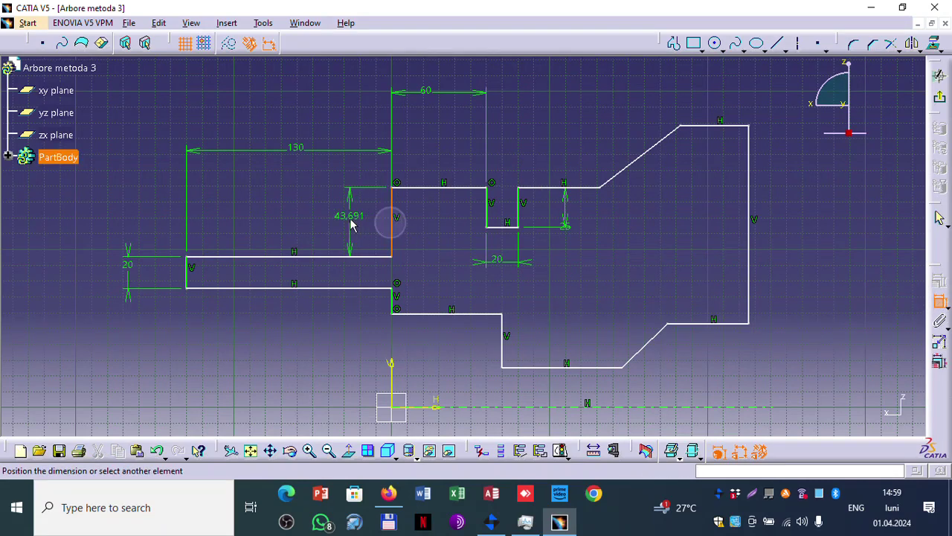
{"action": "left_click", "coordinate": [349, 218]}
{"action": "left_click", "coordinate": [352, 222]}
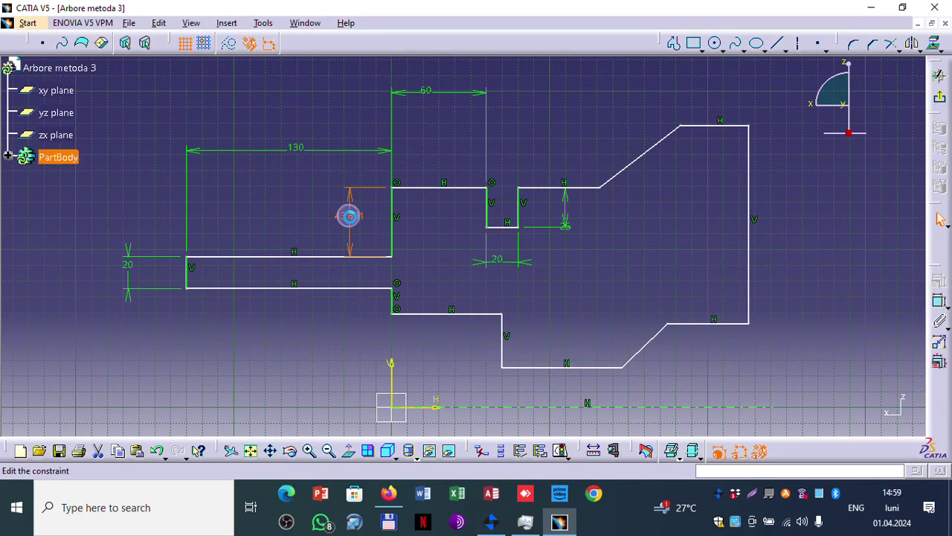
{"action": "type", "text": "40"}
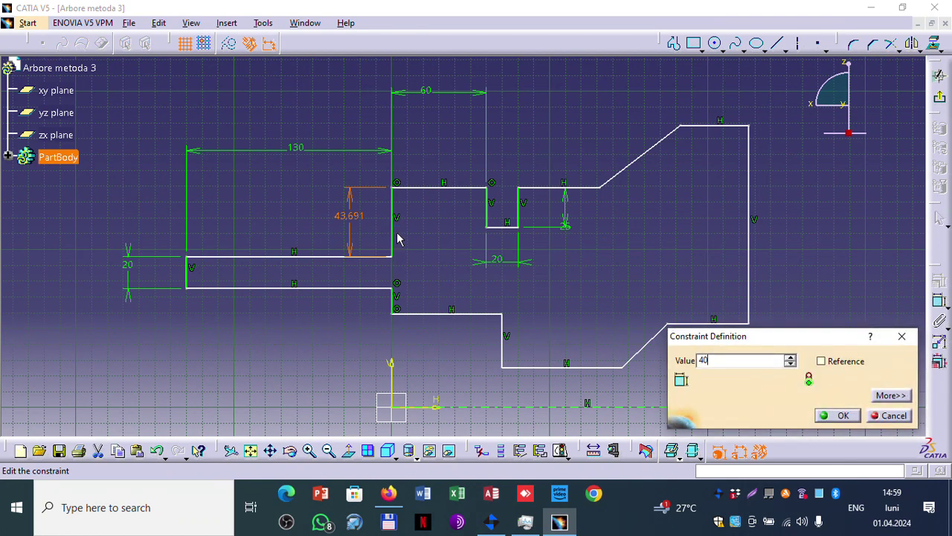
{"action": "key", "text": "Return"}
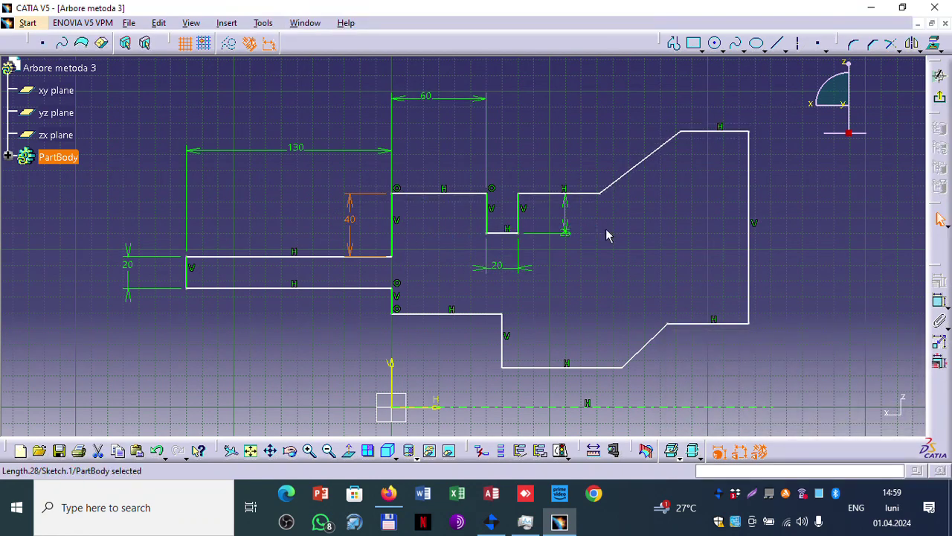
- Dimension the acute angle between the upper sloped edge and the adjoining horizontal edge, and set it to 35 degrees
{"action": "left_click", "coordinate": [939, 301]}
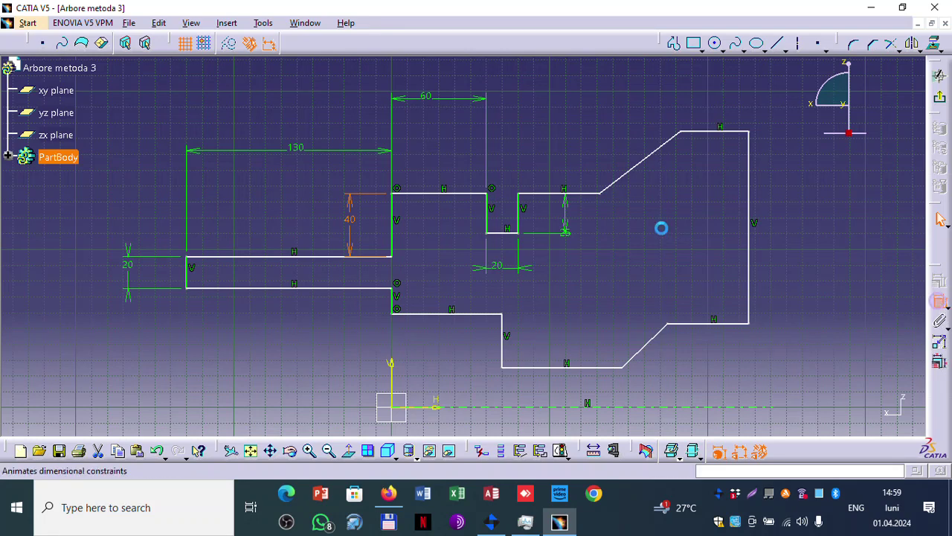
{"action": "left_click", "coordinate": [587, 194]}
{"action": "left_click", "coordinate": [625, 179]}
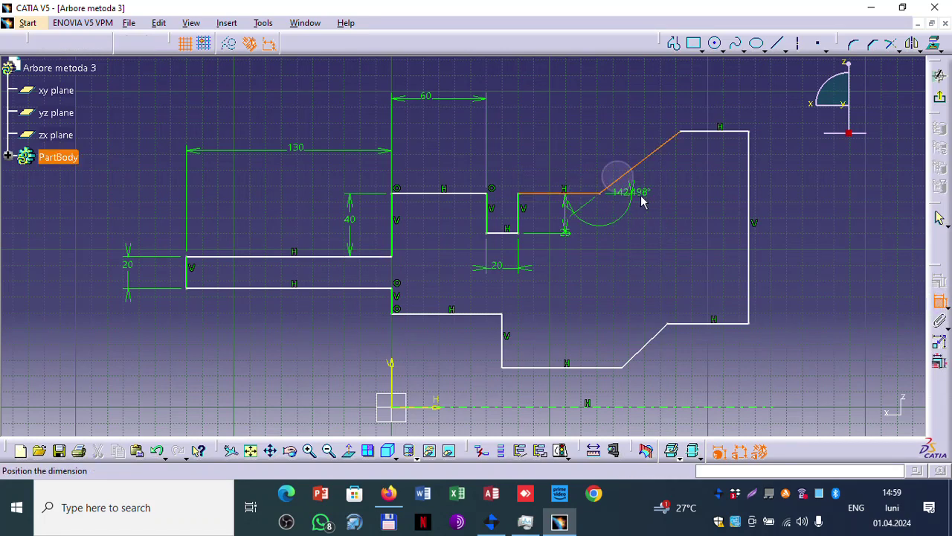
{"action": "left_click", "coordinate": [667, 168]}
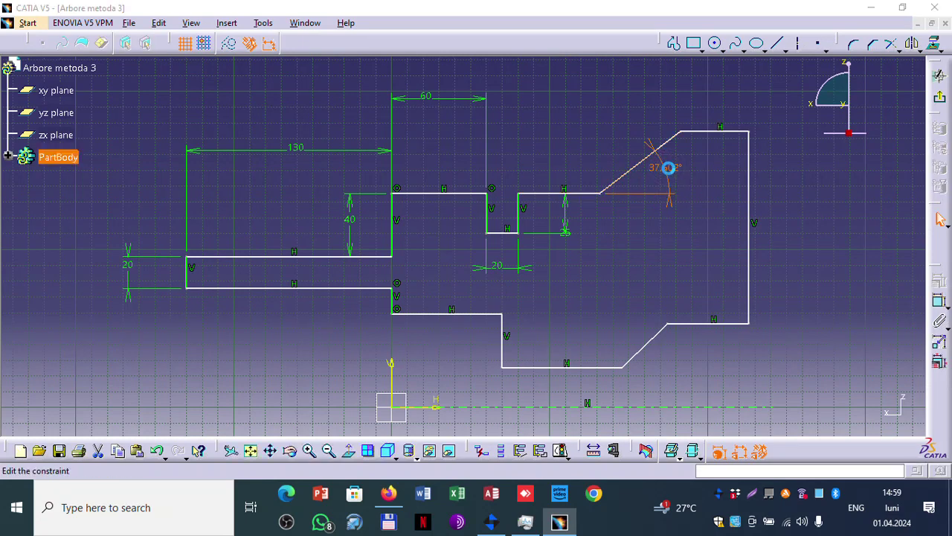
{"action": "double_click", "coordinate": [669, 169]}
{"action": "type", "text": "35deg"}
{"action": "key", "text": "Return"}
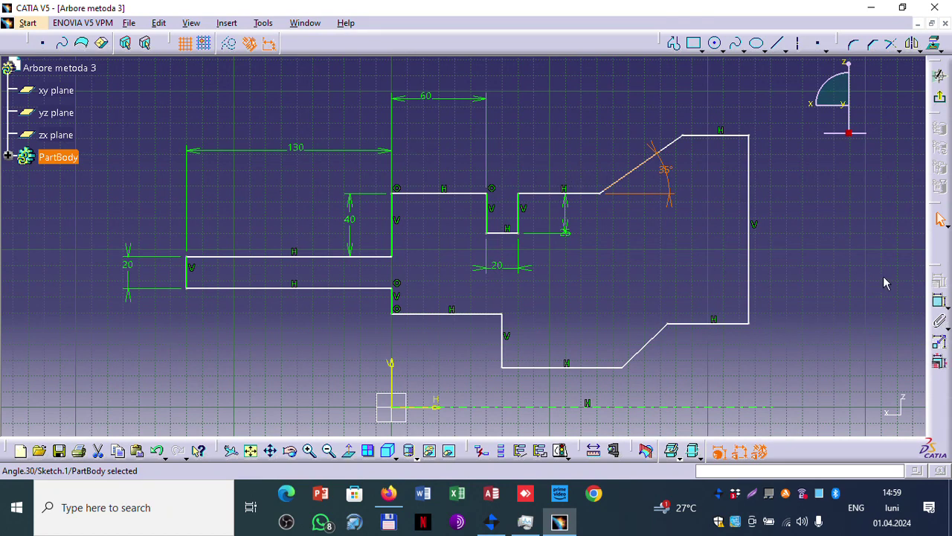
- Dimension the horizontal edge between the notch and the upper sloped edge, and set its length to 50 mm
{"action": "left_click", "coordinate": [939, 299]}
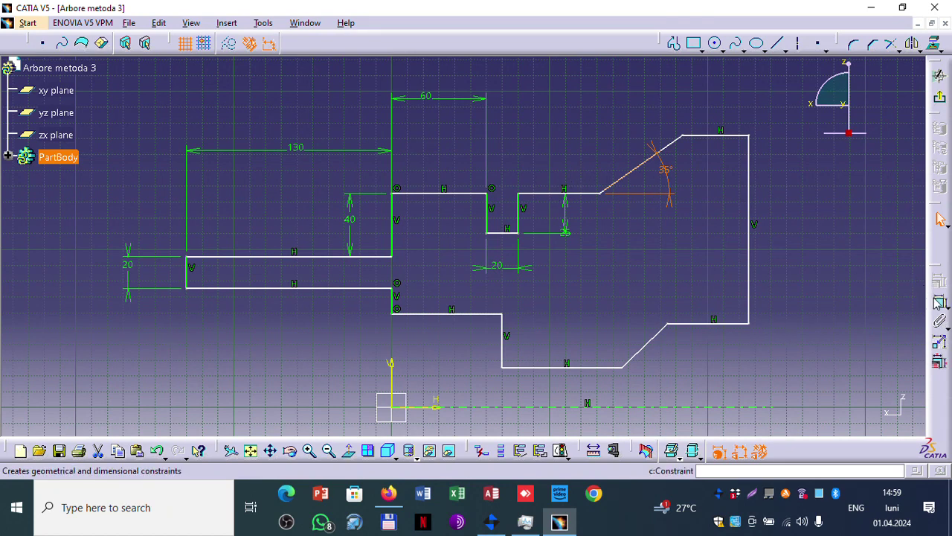
{"action": "left_click", "coordinate": [552, 192]}
{"action": "left_click", "coordinate": [557, 111]}
{"action": "double_click", "coordinate": [557, 113]}
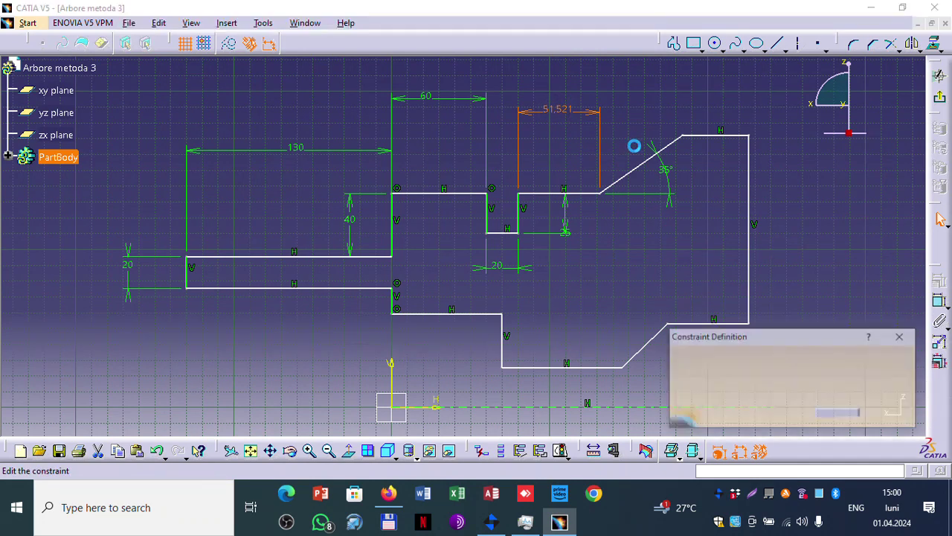
{"action": "type", "text": "50"}
{"action": "key", "text": "Return"}
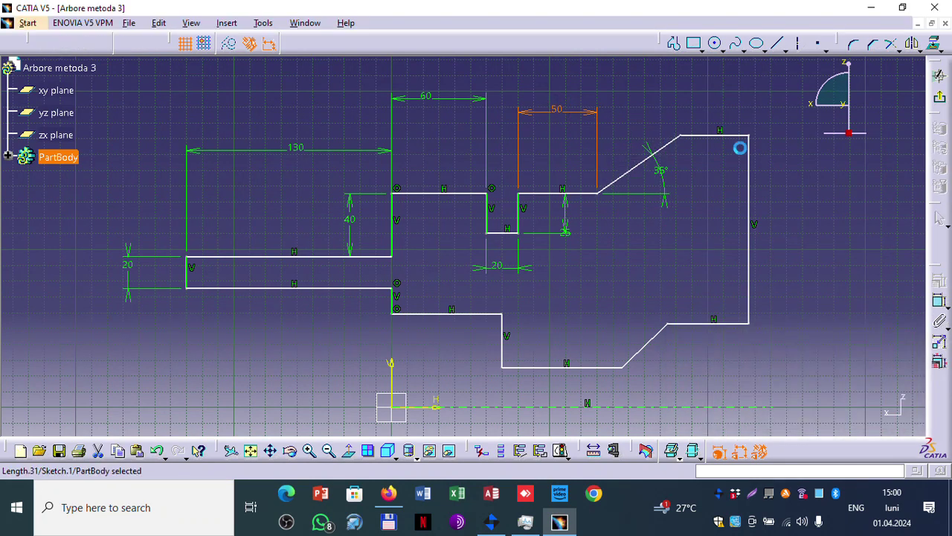
- Dimension the topmost horizontal edge beyond the upper slope and set its length to 40 mm
{"action": "left_click", "coordinate": [939, 305]}
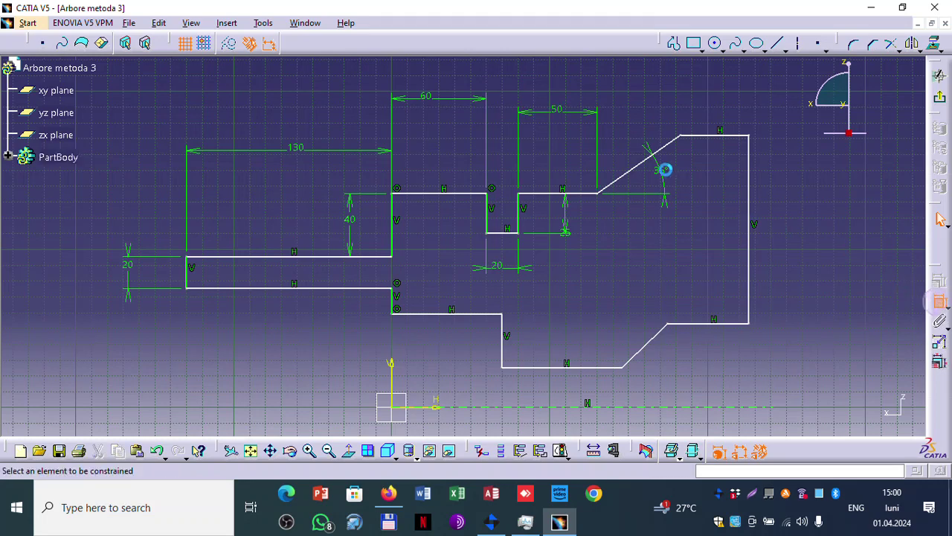
{"action": "left_click", "coordinate": [707, 136]}
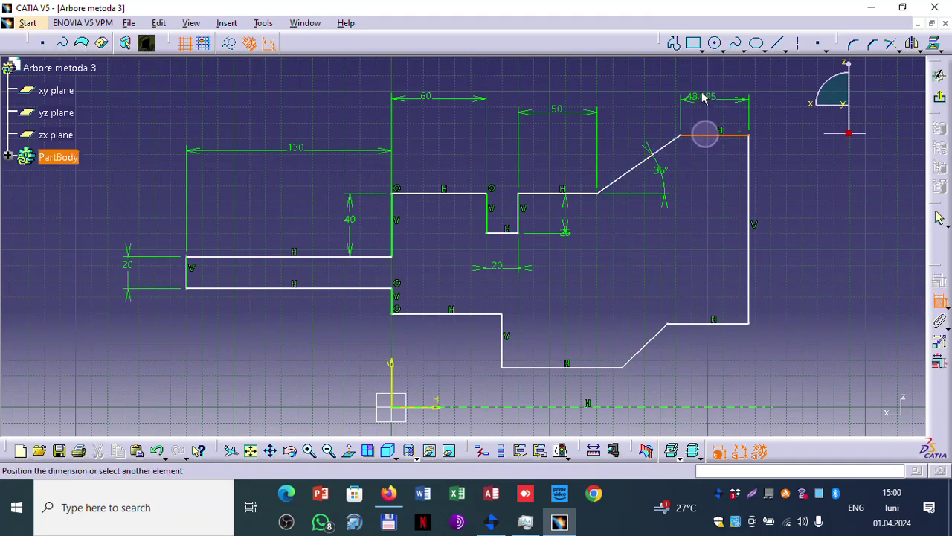
{"action": "left_click", "coordinate": [699, 89]}
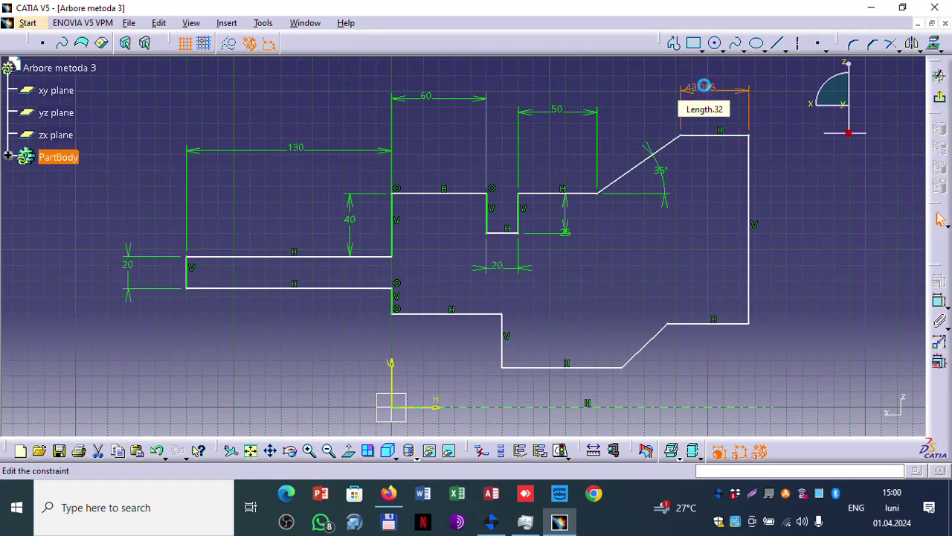
{"action": "double_click", "coordinate": [703, 87]}
{"action": "type", "text": "4"}
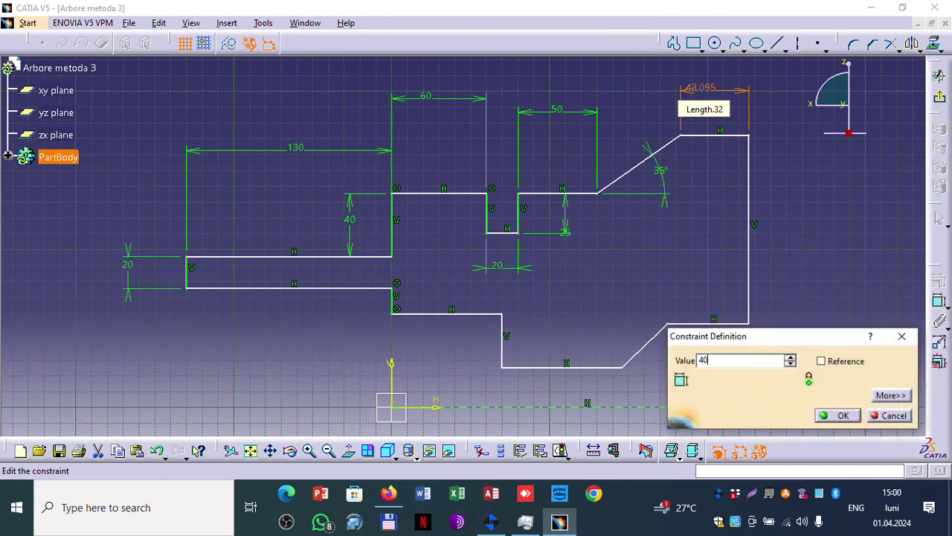
{"action": "type", "text": "0"}
{"action": "key", "text": "Return"}
- Dimension the overall horizontal distance between the narrow arm's end edge and the far vertical edge, and set it to 350 mm
{"action": "middle_click_drag", "start_coordinate": [781, 280], "coordinate": [738, 217]}
{"action": "left_click", "coordinate": [940, 300]}
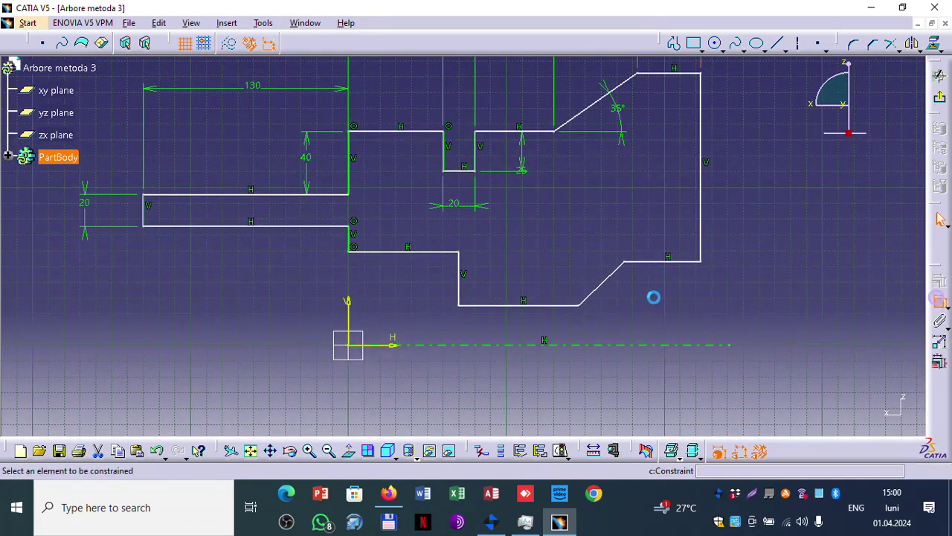
{"action": "left_click", "coordinate": [141, 208]}
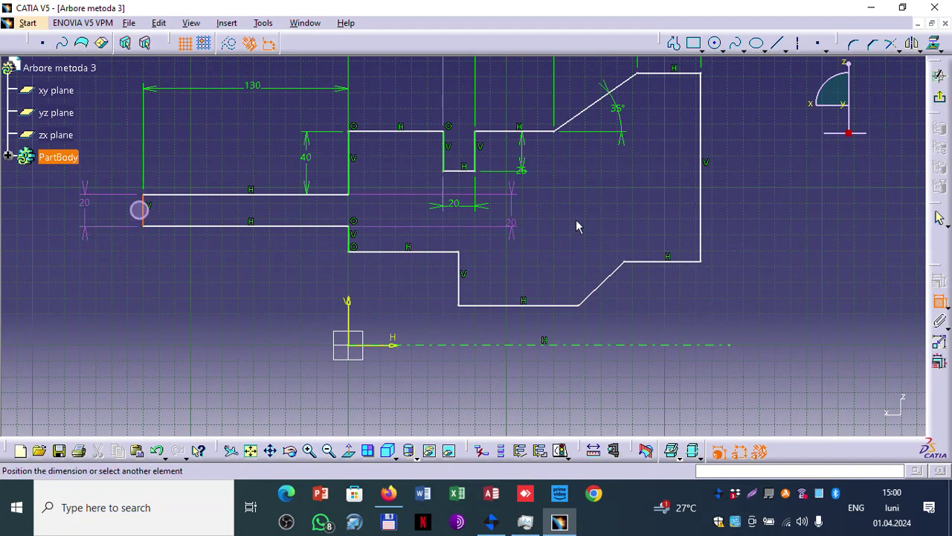
{"action": "left_click", "coordinate": [701, 212]}
{"action": "left_click", "coordinate": [539, 396]}
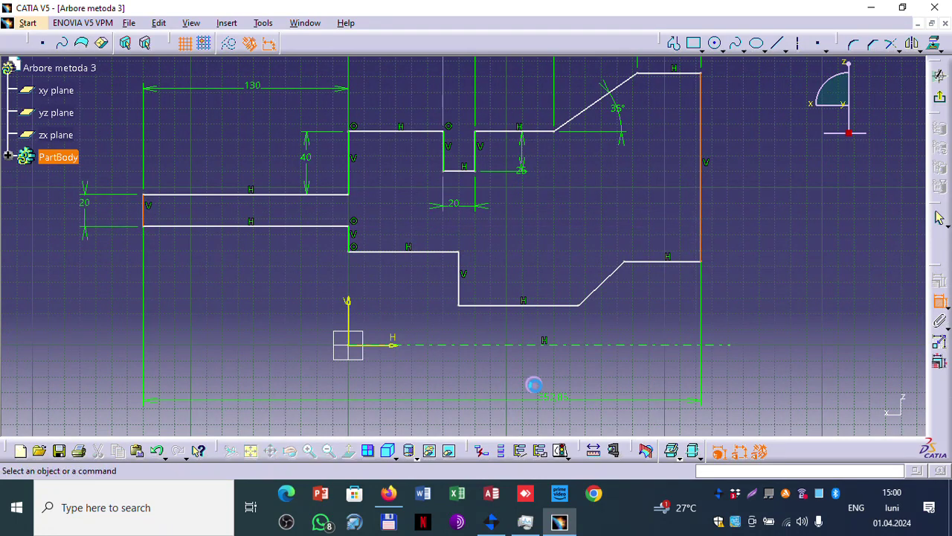
{"action": "left_click", "coordinate": [559, 397]}
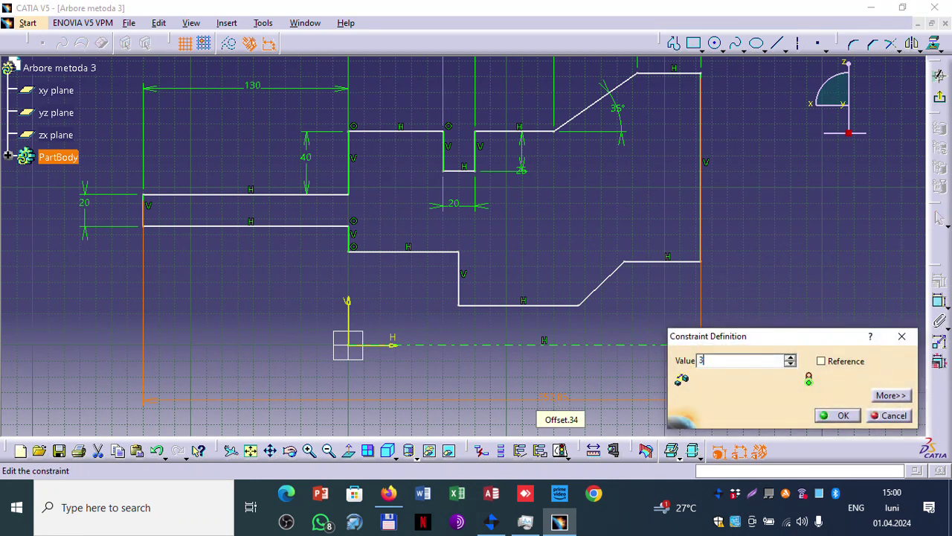
{"action": "key", "text": "Return"}
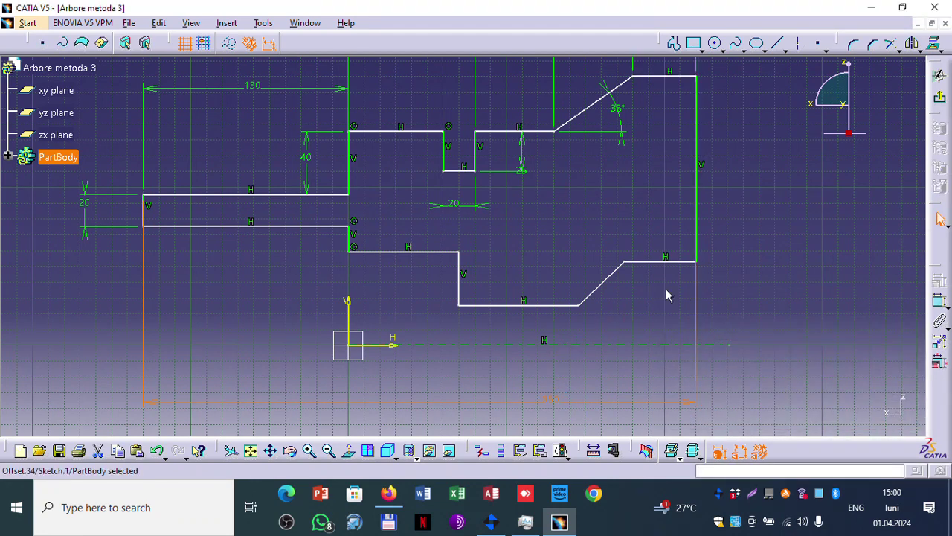
- Dimension the short vertical edge below the narrow arm on the V axis and set its length to 15 mm
{"action": "left_click", "coordinate": [940, 300]}
{"action": "left_click", "coordinate": [350, 240]}
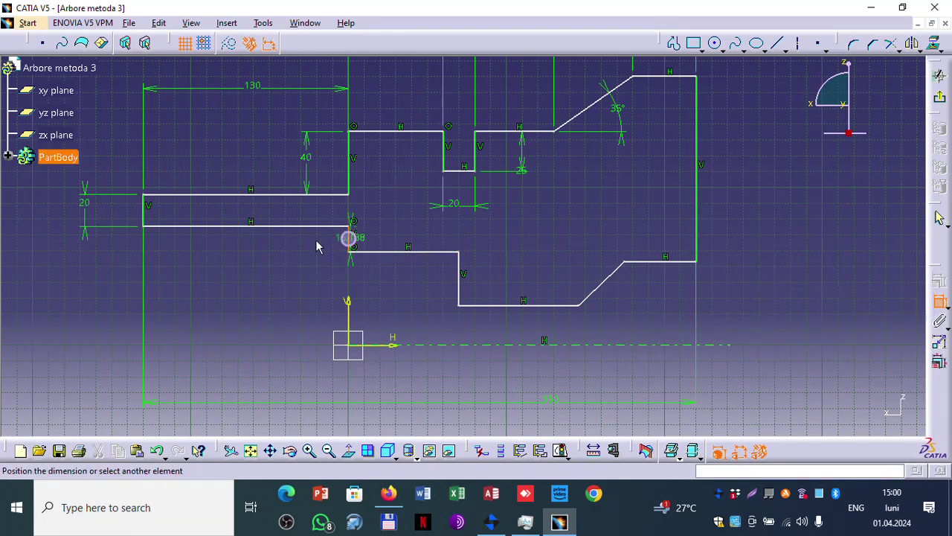
{"action": "left_click", "coordinate": [297, 237]}
{"action": "double_click", "coordinate": [297, 238]}
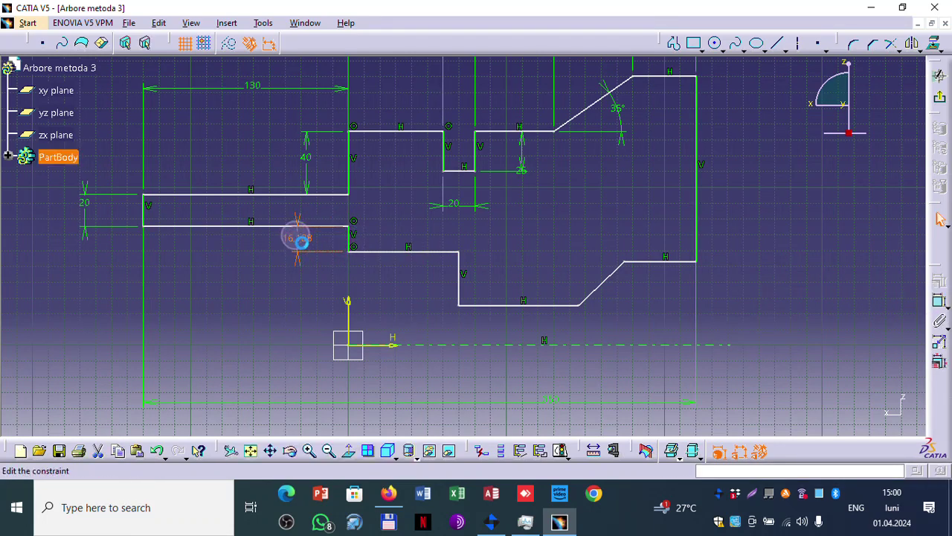
{"action": "type", "text": "15"}
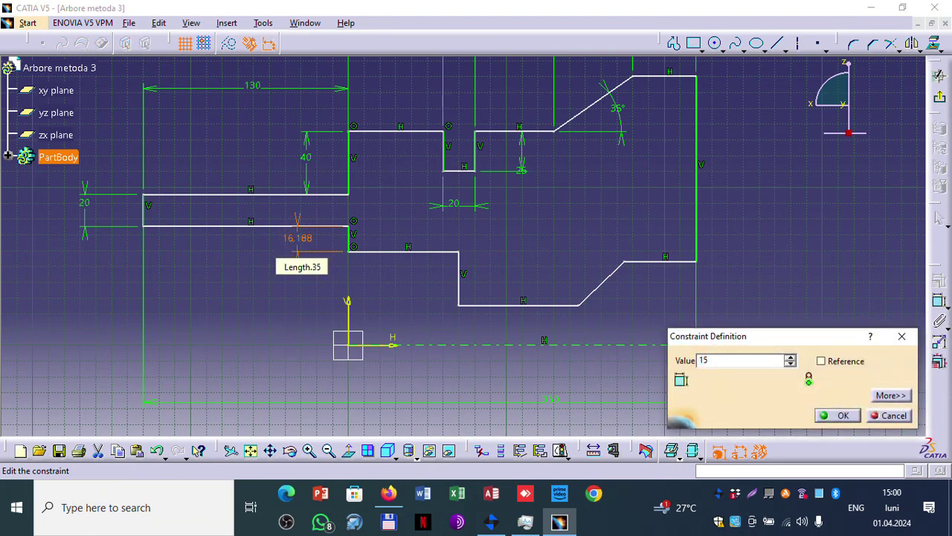
{"action": "key", "text": "Return"}
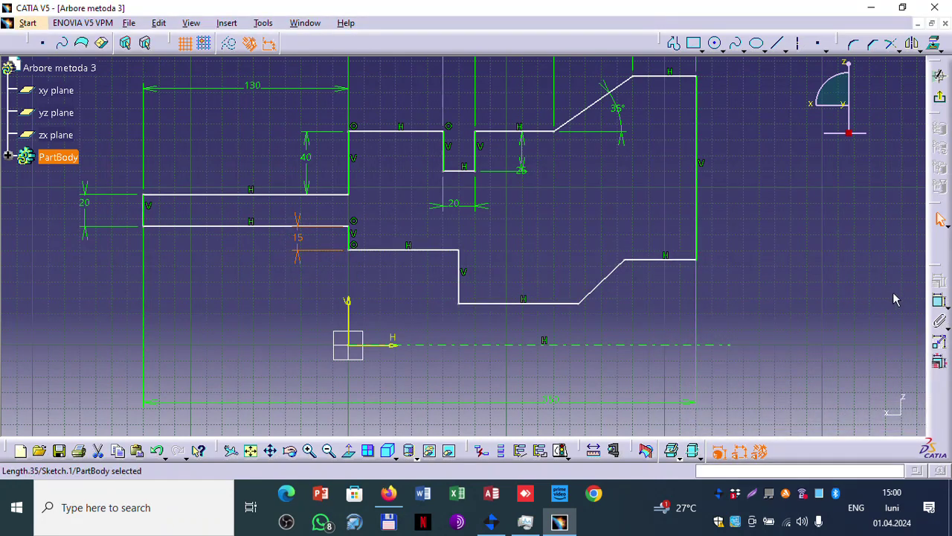
- Dimension the lower horizontal edge that starts at the V axis and set its length to 70 mm
{"action": "left_click", "coordinate": [939, 301]}
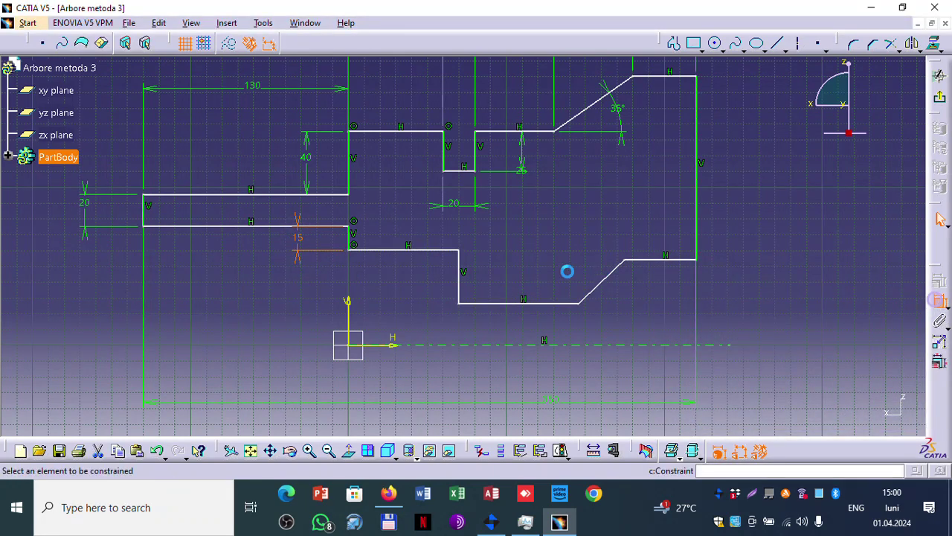
{"action": "left_click", "coordinate": [401, 252]}
{"action": "left_click", "coordinate": [389, 285]}
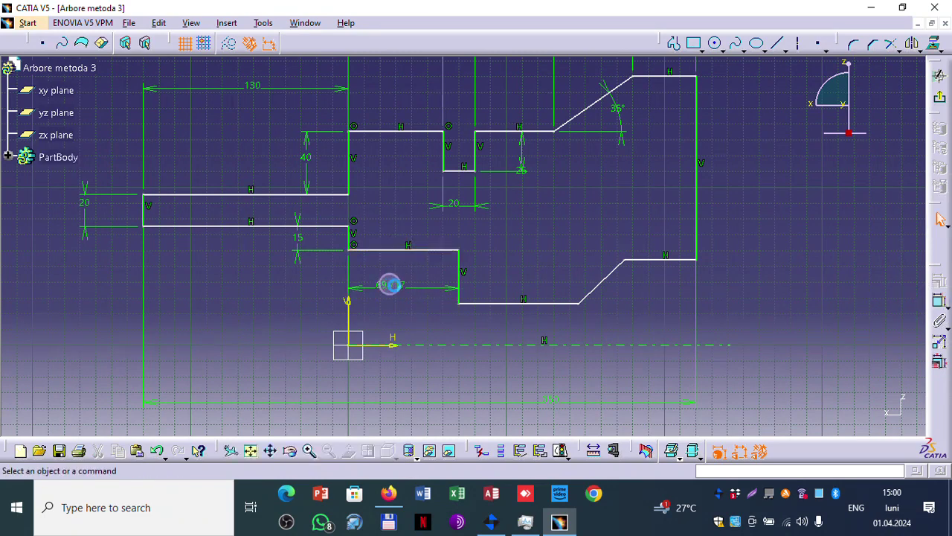
{"action": "left_click", "coordinate": [389, 285]}
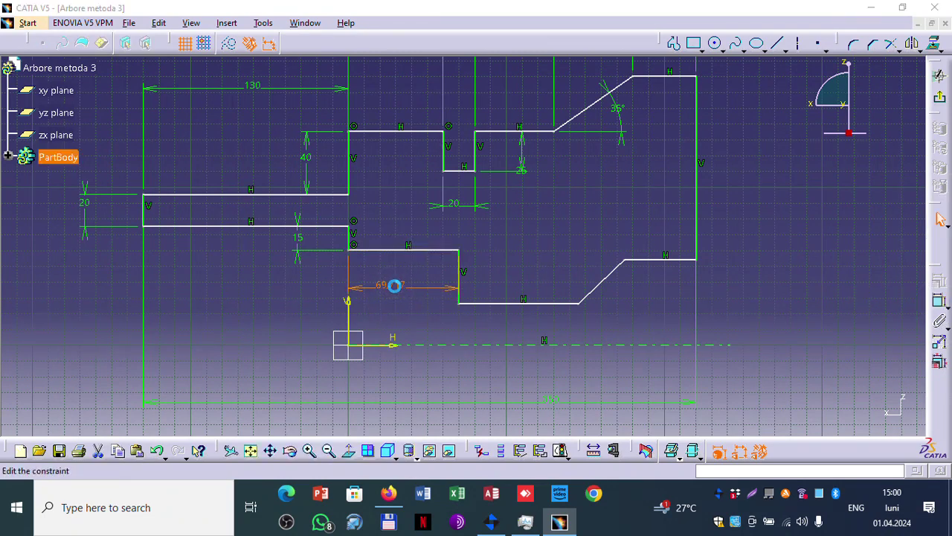
{"action": "double_click", "coordinate": [394, 285]}
{"action": "type", "text": "70mm"}
{"action": "key", "text": "Escape"}
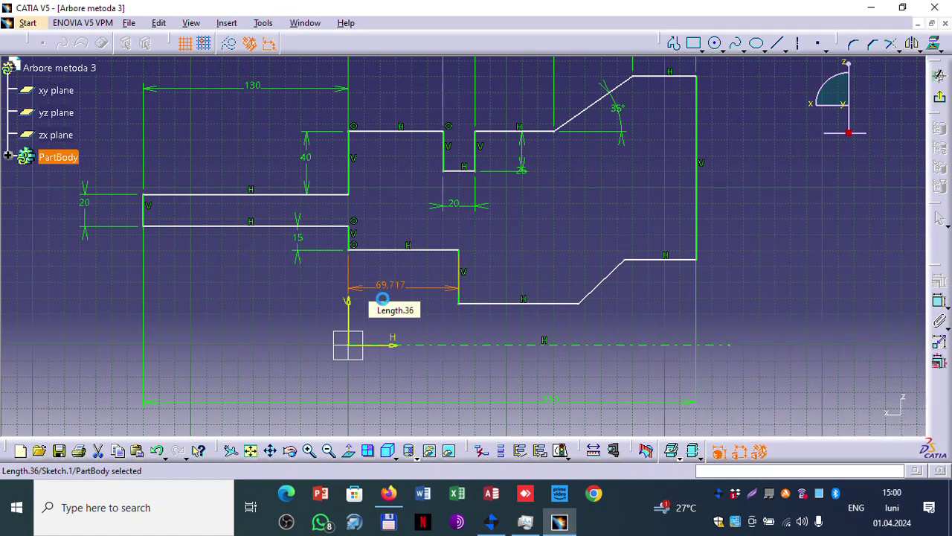
- Dimension the vertical edge descending from the end of the 70 mm edge and set its length to 35 mm
{"action": "left_click", "coordinate": [939, 300]}
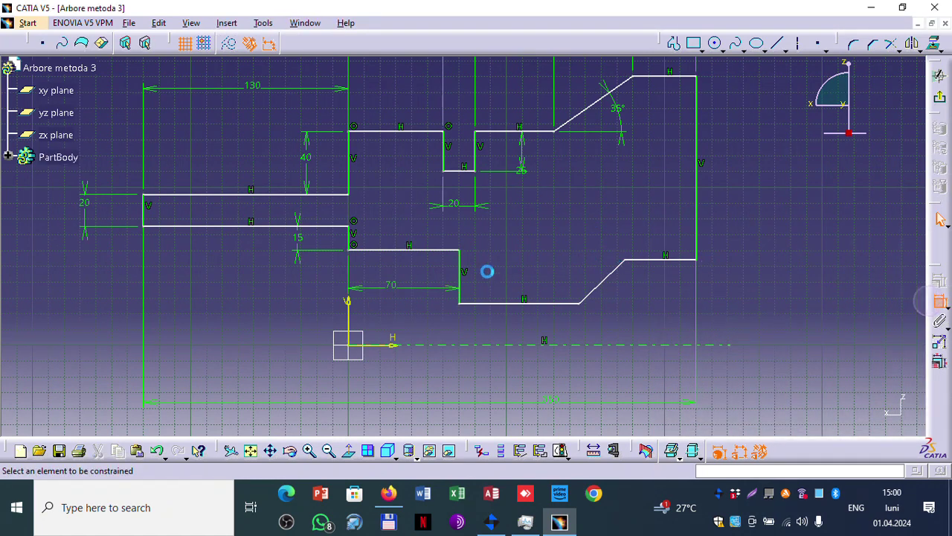
{"action": "left_click", "coordinate": [459, 277]}
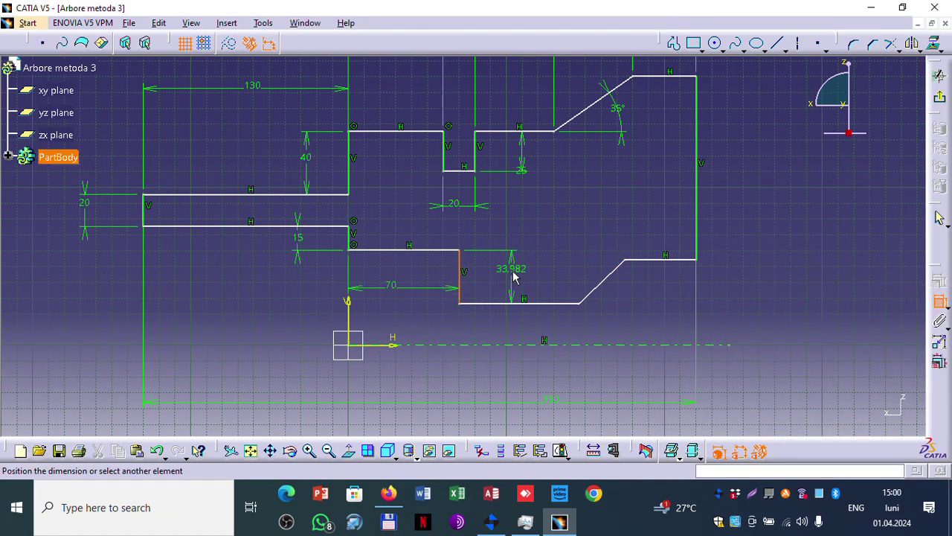
{"action": "left_click", "coordinate": [510, 268]}
{"action": "double_click", "coordinate": [512, 268]}
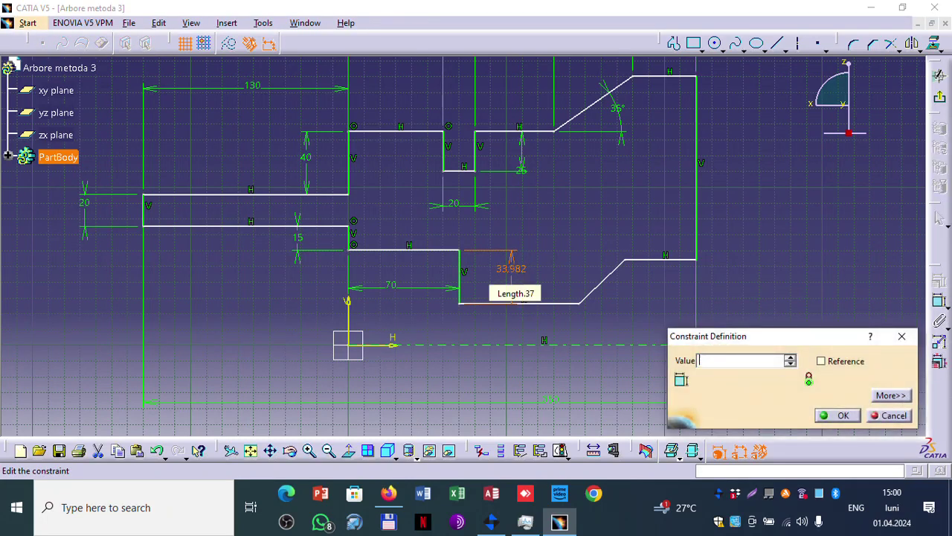
{"action": "key", "text": "Return"}
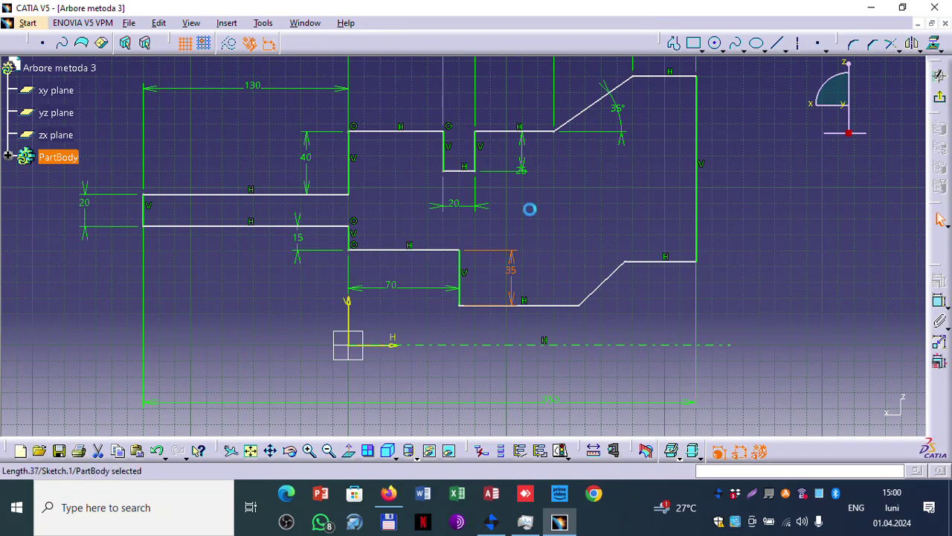
- Dimension the profile's lowest horizontal edge and set its length to 75 mm
{"action": "left_click", "coordinate": [939, 301]}
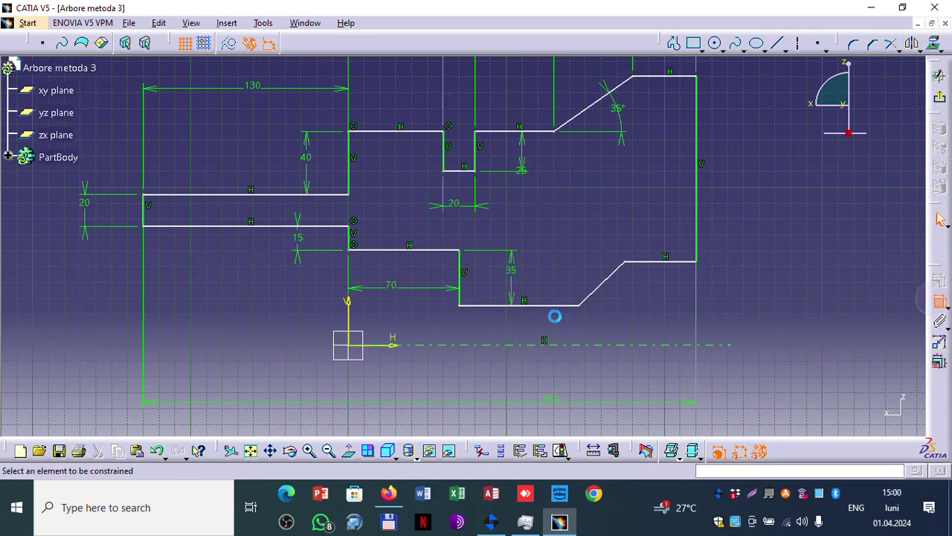
{"action": "left_click", "coordinate": [543, 305]}
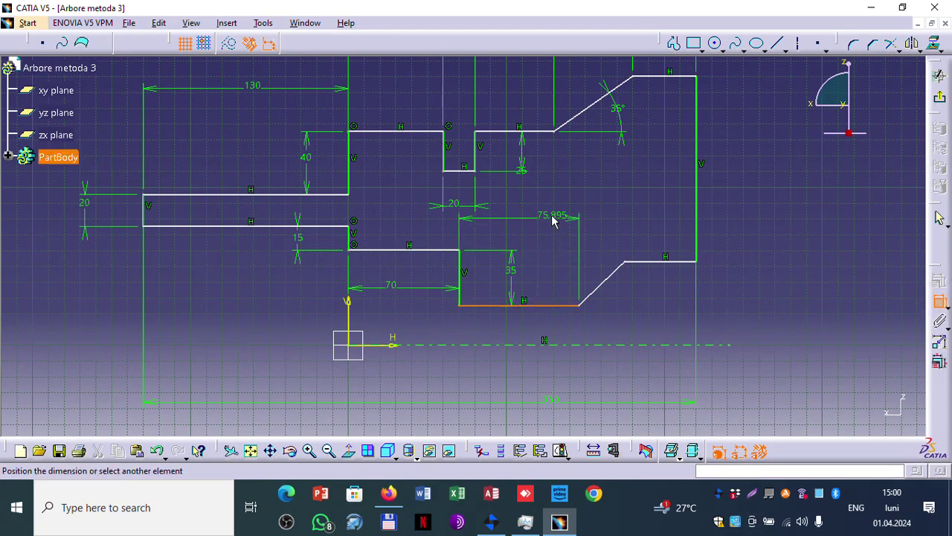
{"action": "left_click", "coordinate": [555, 212]}
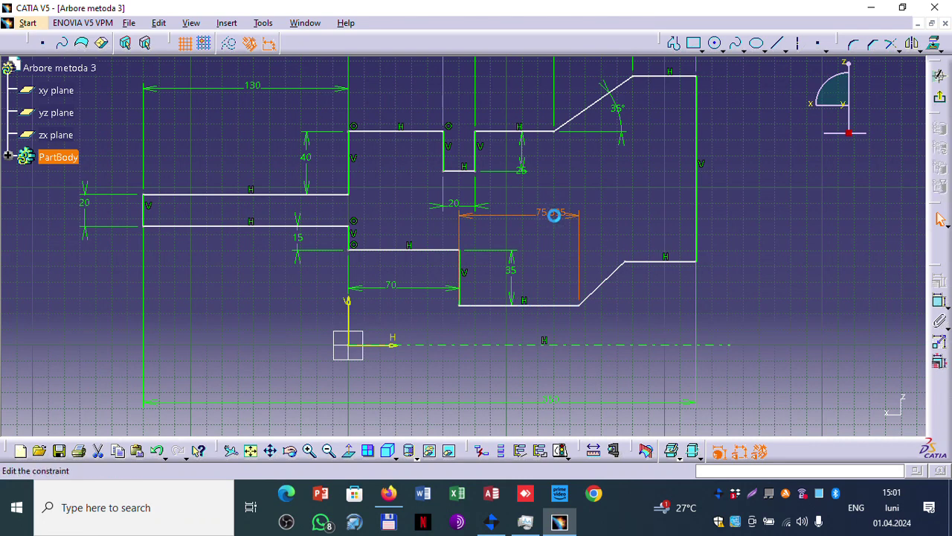
{"action": "double_click", "coordinate": [554, 214]}
{"action": "type", "text": "7"}
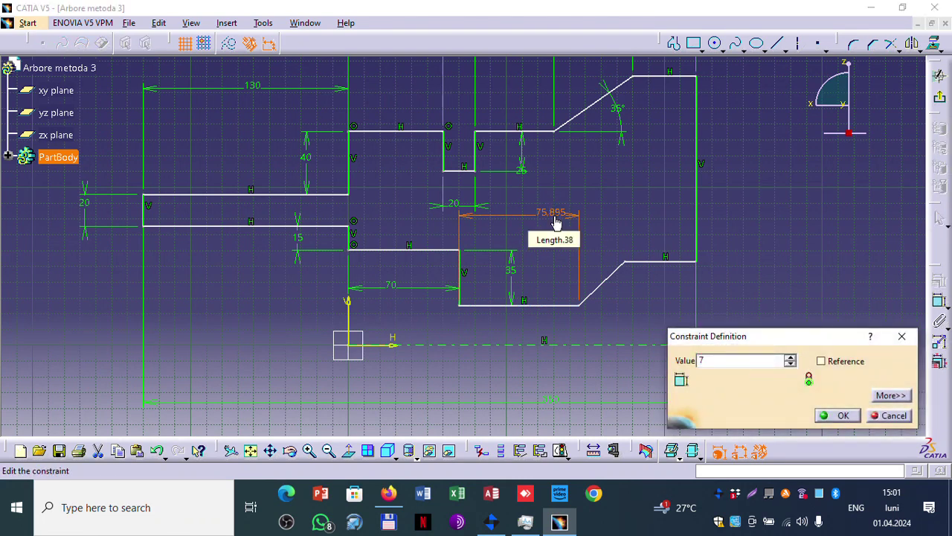
{"action": "type", "text": "5"}
{"action": "key", "text": "Return"}
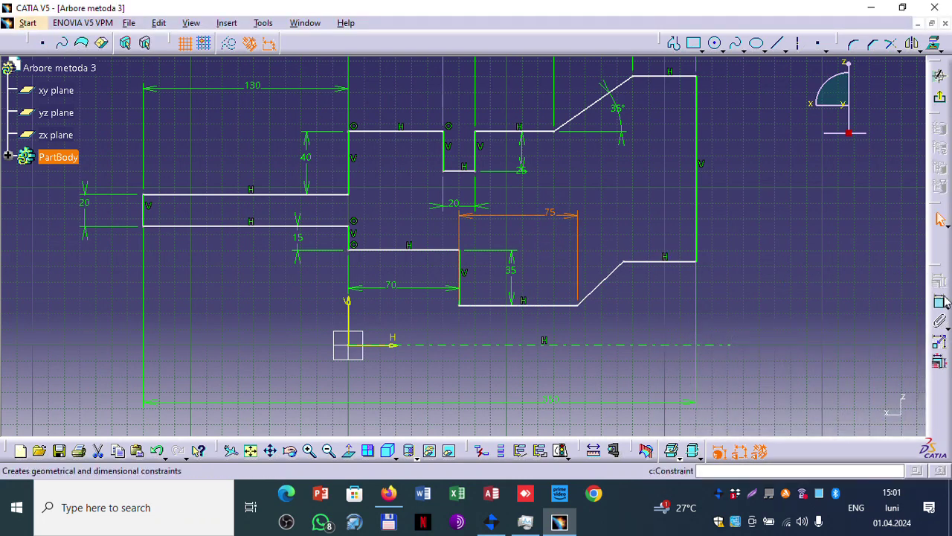
- Dimension the acute angle between the lowest horizontal edge and the lower sloped edge, and set it to 45 degrees
{"action": "left_click", "coordinate": [565, 303]}
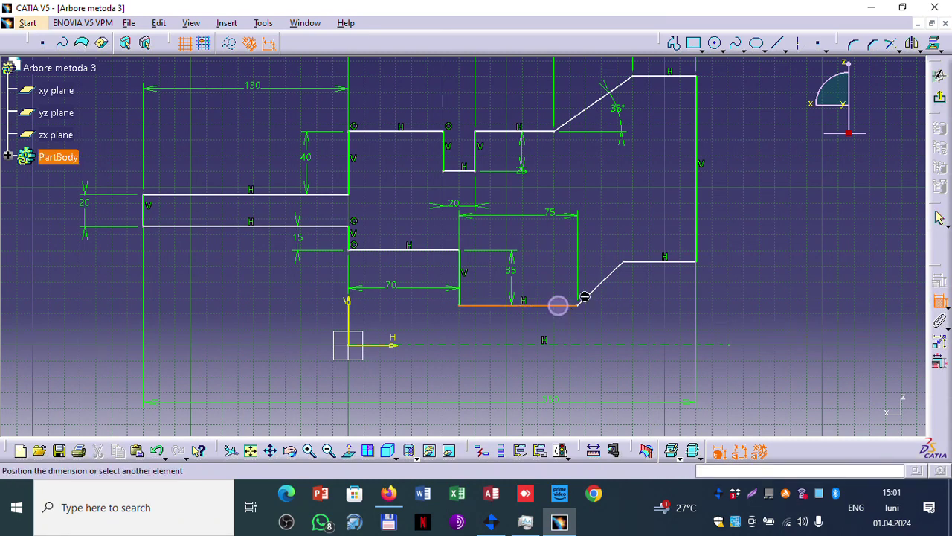
{"action": "left_click", "coordinate": [593, 285]}
{"action": "left_click", "coordinate": [638, 295]}
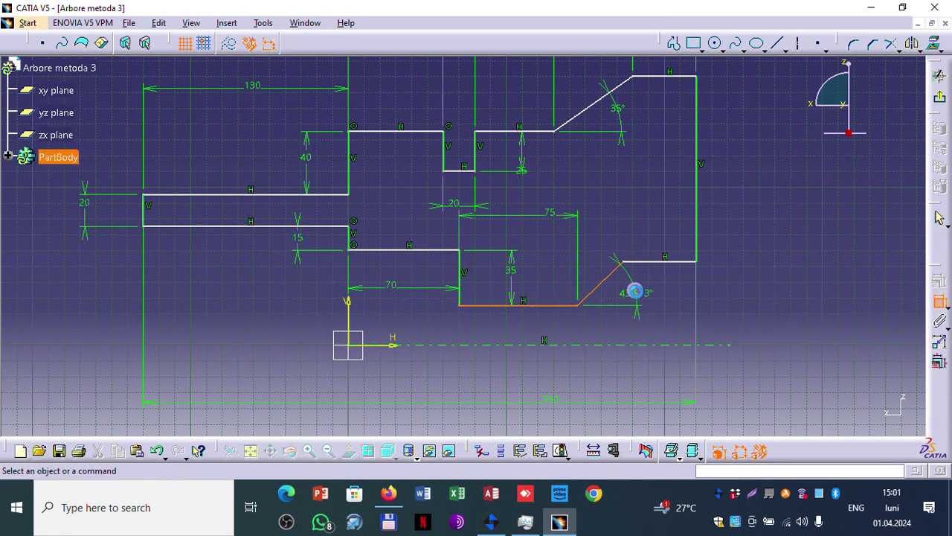
{"action": "double_click", "coordinate": [638, 294]}
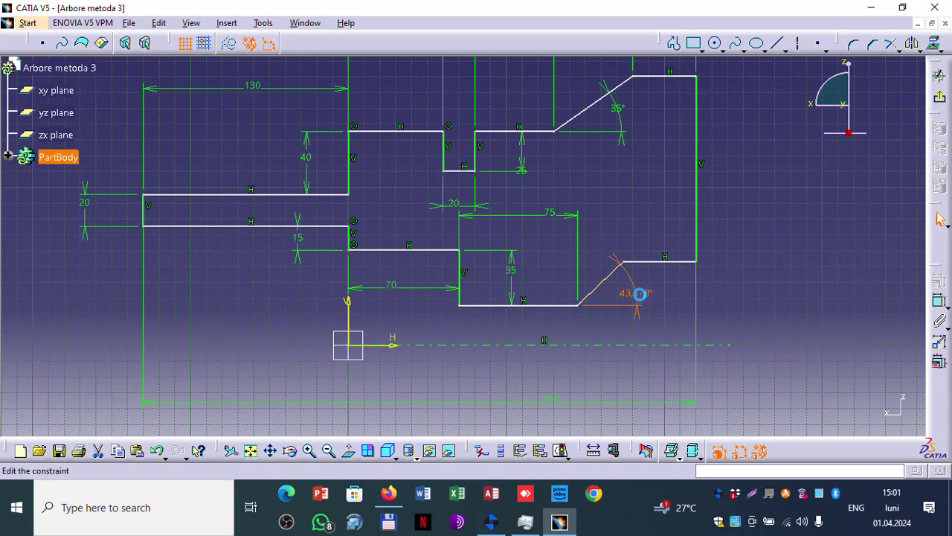
{"action": "type", "text": "45"}
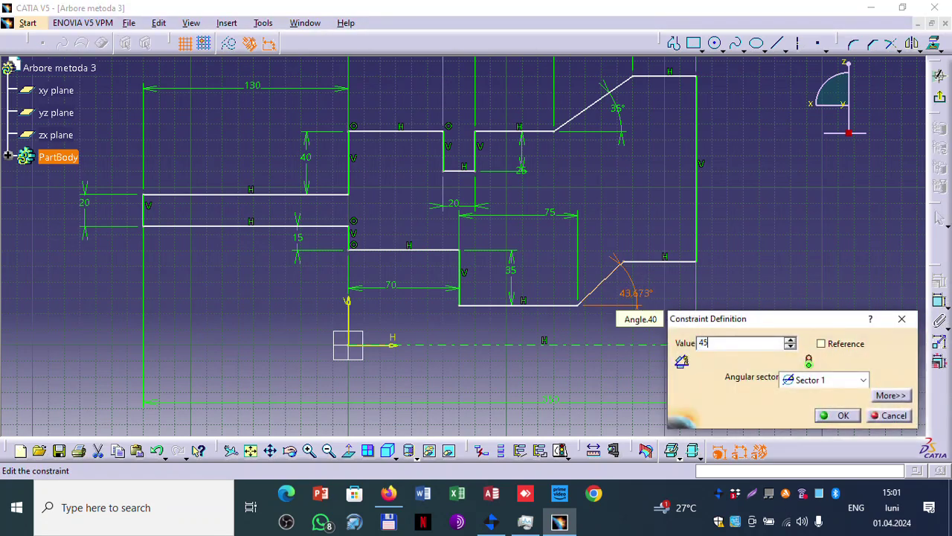
{"action": "key", "text": "Return"}
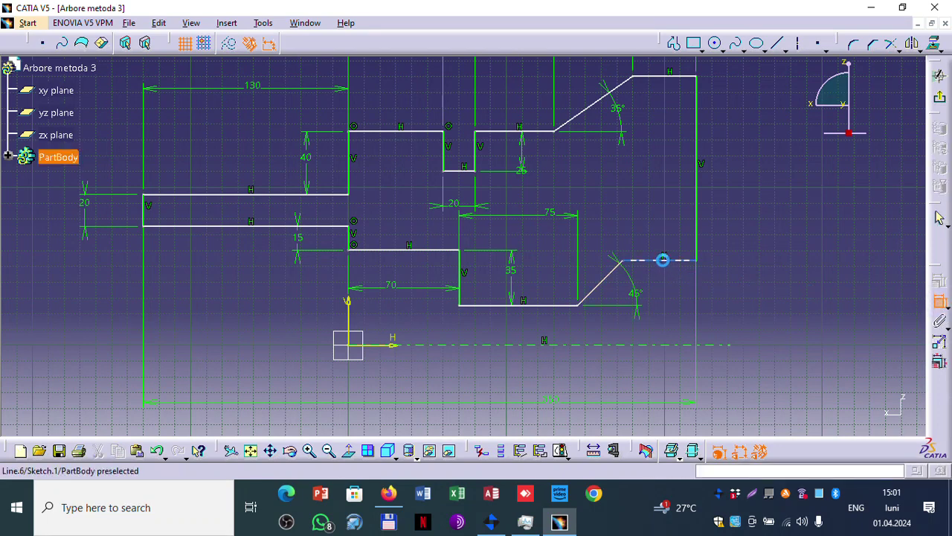
- Dimension the horizontal edge between the lower slope and the far vertical edge, and set its length to 45 mm
{"action": "left_click", "coordinate": [662, 260]}
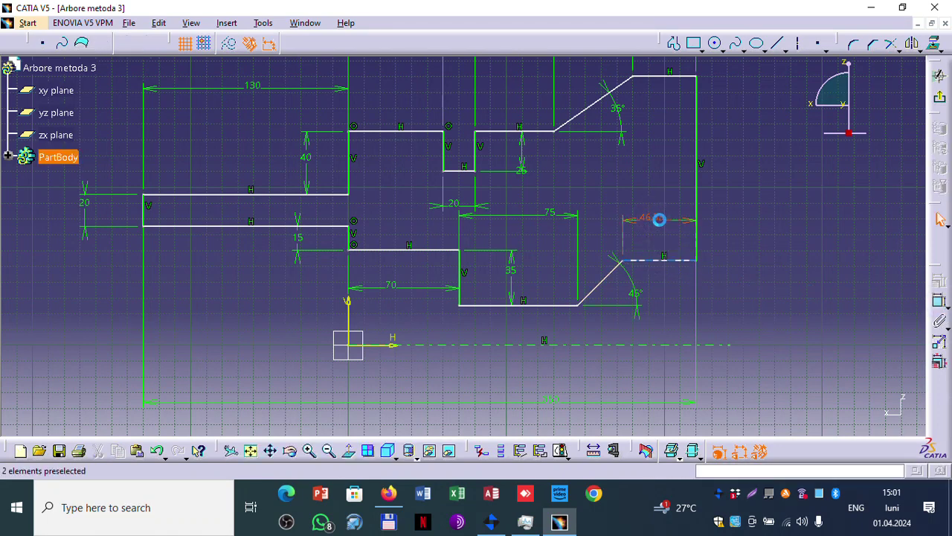
{"action": "left_click", "coordinate": [659, 219]}
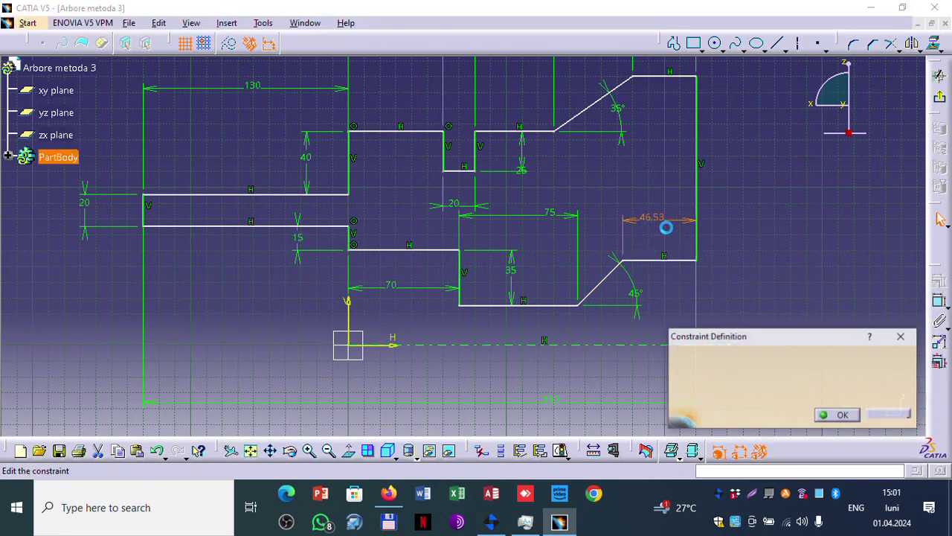
{"action": "type", "text": "45"}
{"action": "left_click", "coordinate": [844, 415]}
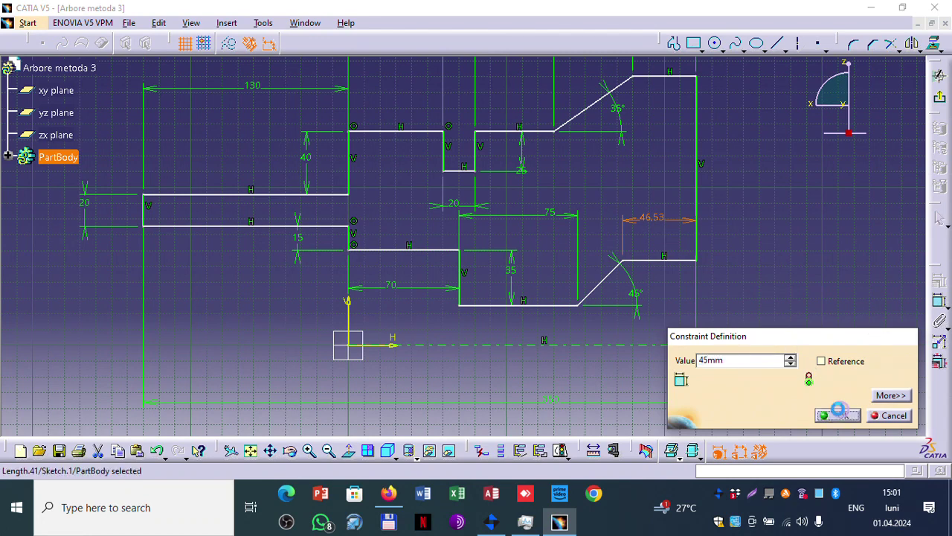
{"action": "left_click", "coordinate": [773, 222]}
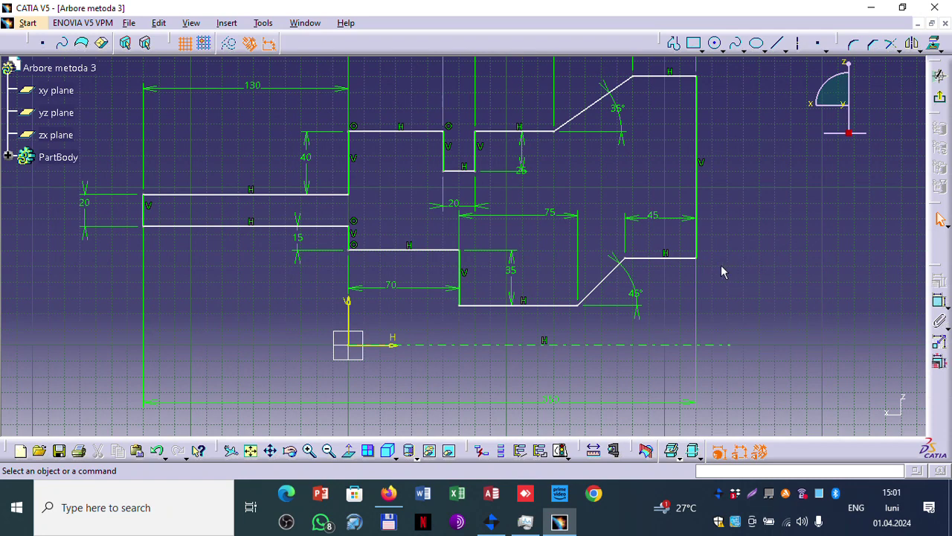
- Dimension the distance between the profile's lowest horizontal edge and the horizontal axis, and set it to 20 mm
{"action": "mouse_move", "coordinate": [669, 258]}
{"action": "left_mouse_down"}
{"action": "mouse_move", "coordinate": [691, 320]}
{"action": "mouse_move", "coordinate": [670, 308]}
{"action": "mouse_move", "coordinate": [655, 238]}
{"action": "left_mouse_up"}
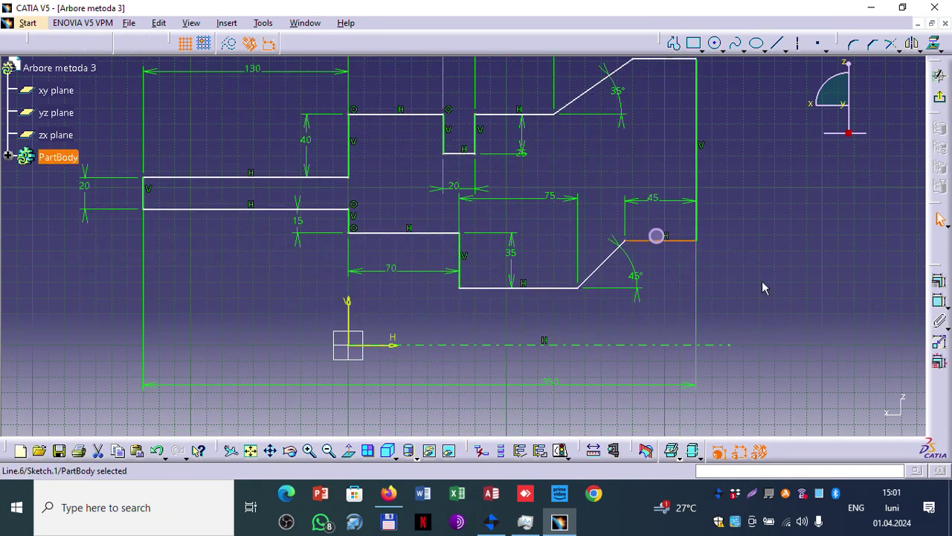
{"action": "left_click", "coordinate": [940, 302]}
{"action": "left_click", "coordinate": [561, 289]}
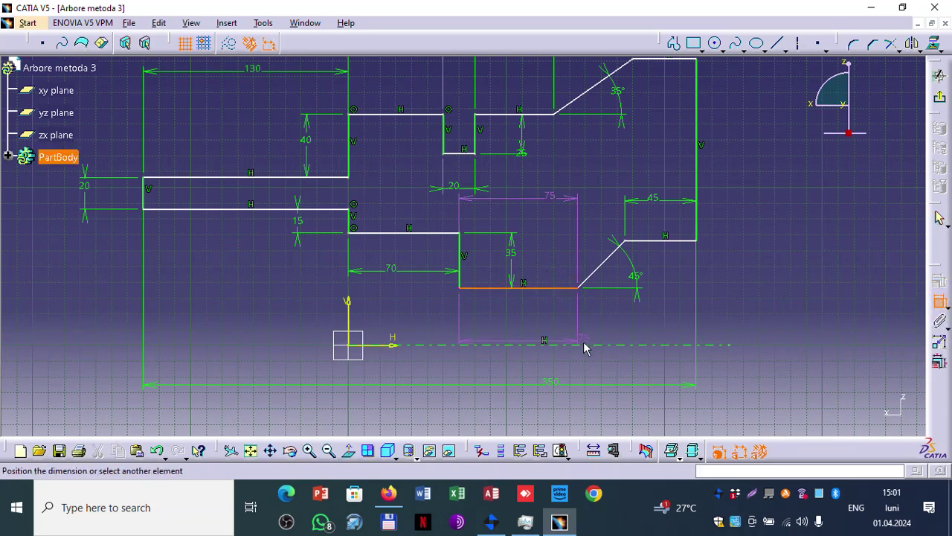
{"action": "left_click", "coordinate": [580, 343]}
{"action": "left_click", "coordinate": [774, 307]}
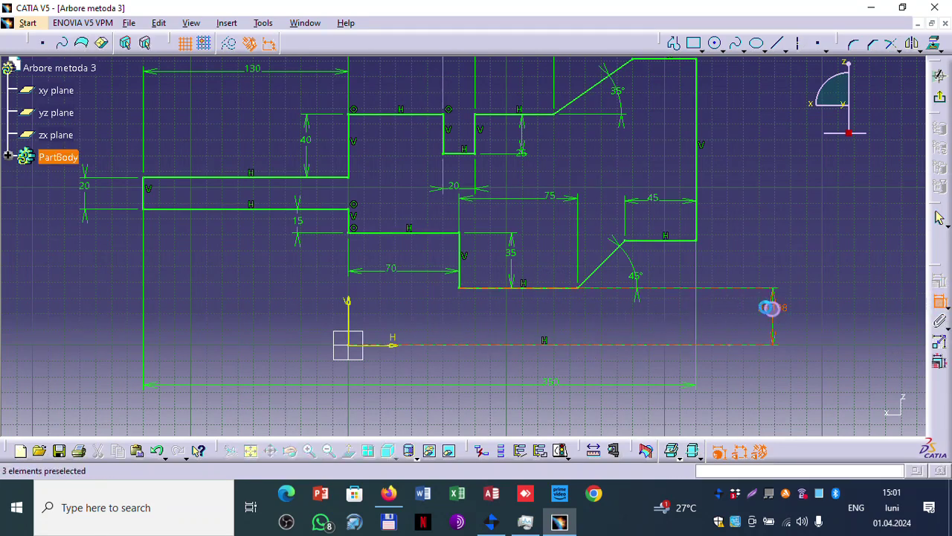
{"action": "double_click", "coordinate": [778, 307]}
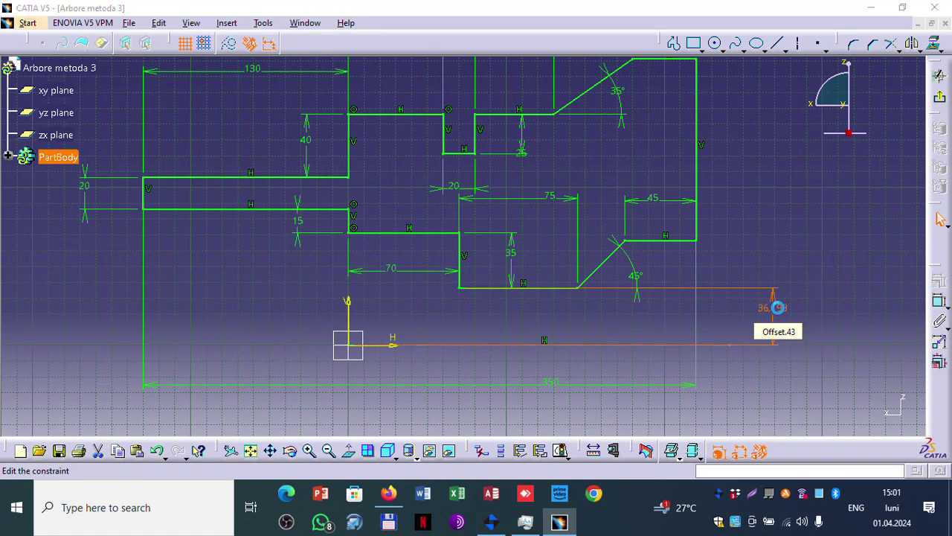
{"action": "type", "text": "20"}
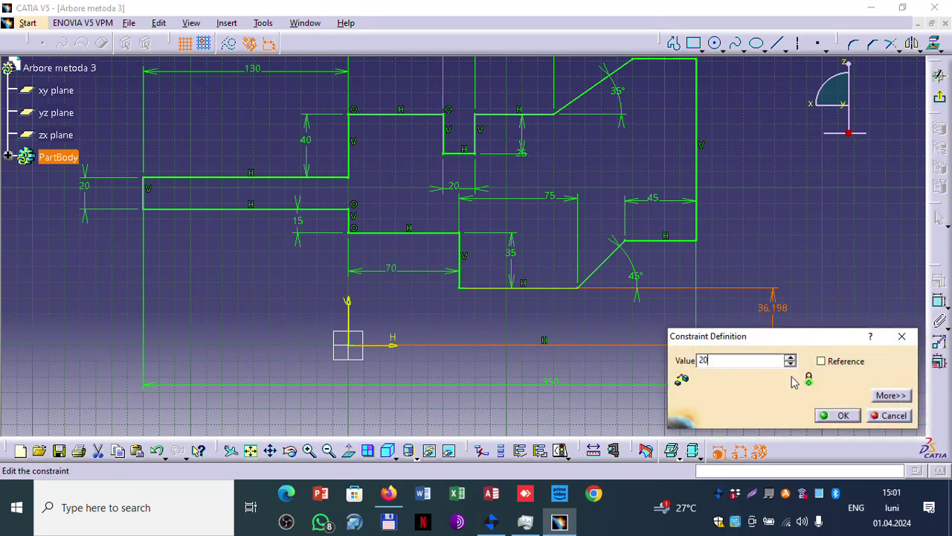
{"action": "left_click", "coordinate": [845, 416]}
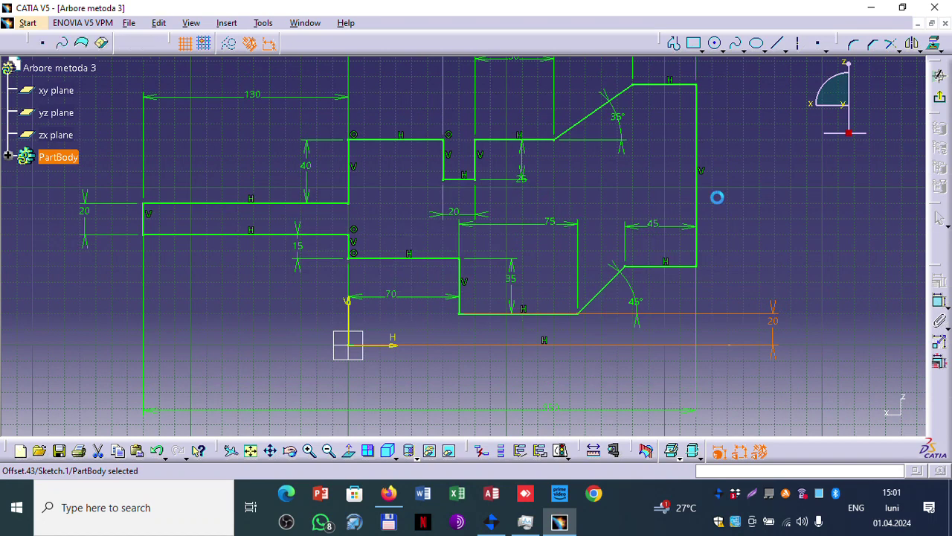
{"action": "left_click", "coordinate": [760, 205]}
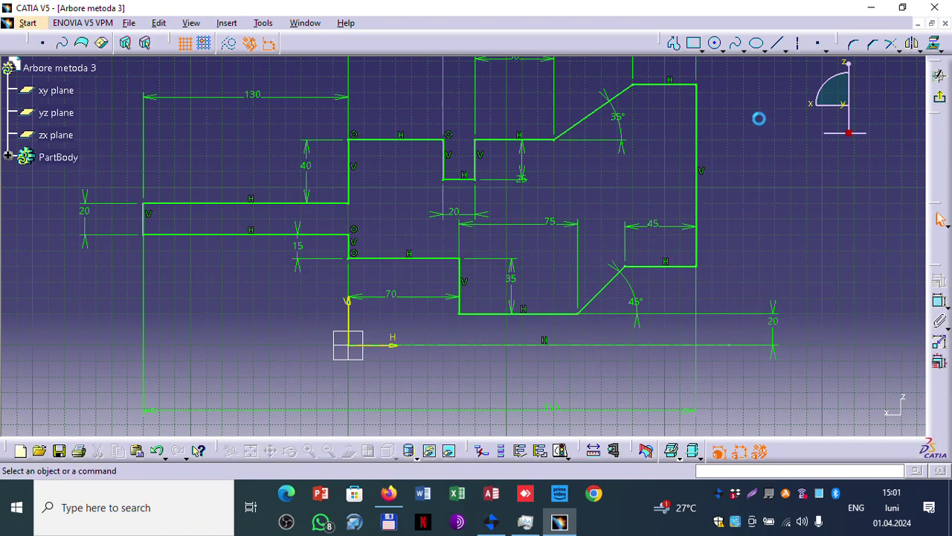
- Exit the sketch and revolve the profile about the sketch axis as a Shaft with a first angle of 240 degrees
{"action": "middle_click_drag", "start_coordinate": [759, 119], "coordinate": [756, 192]}
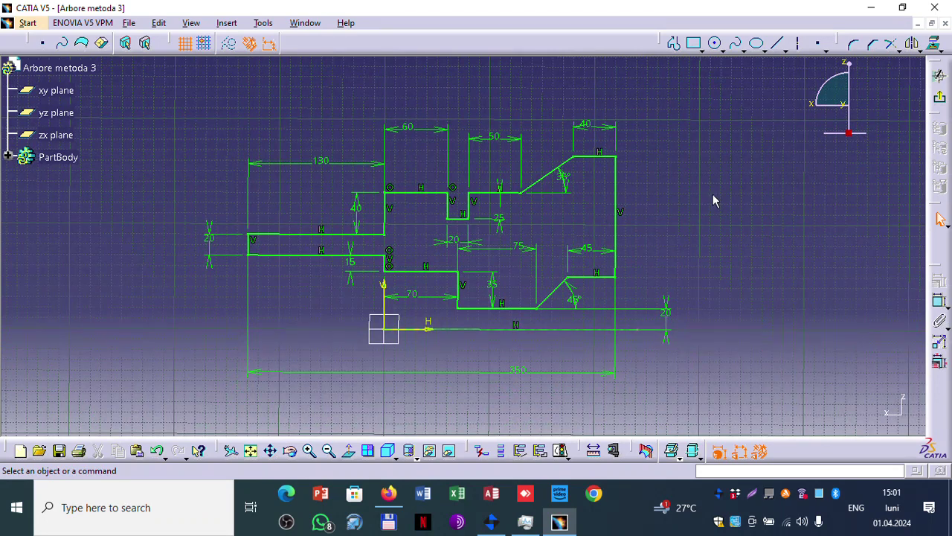
{"action": "left_click", "coordinate": [935, 98]}
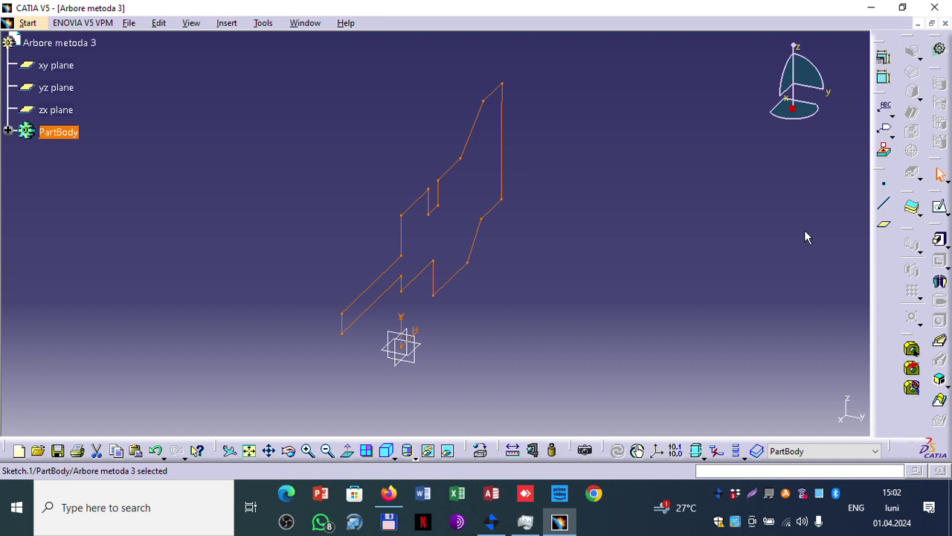
{"action": "left_click", "coordinate": [940, 284]}
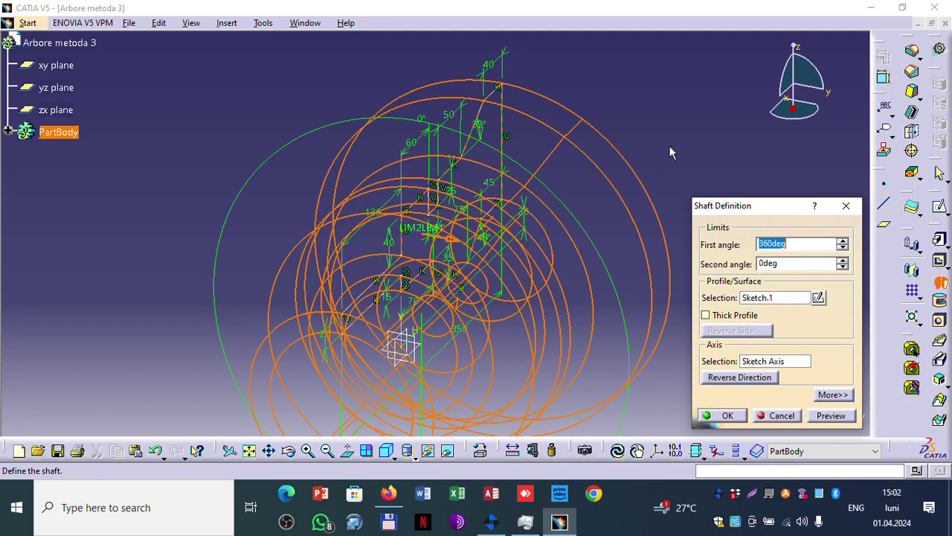
{"action": "middle_click_drag", "start_coordinate": [668, 152], "coordinate": [576, 87]}
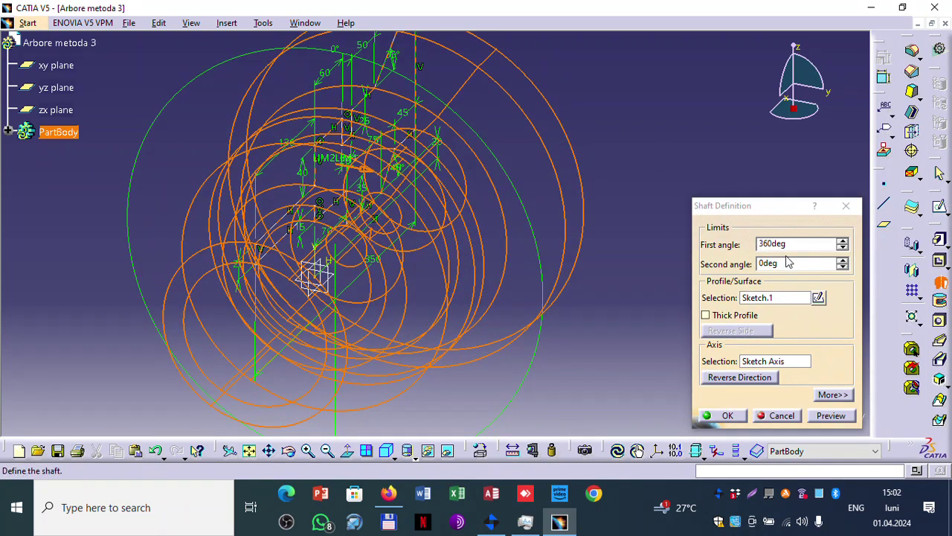
{"action": "left_click", "coordinate": [734, 245]}
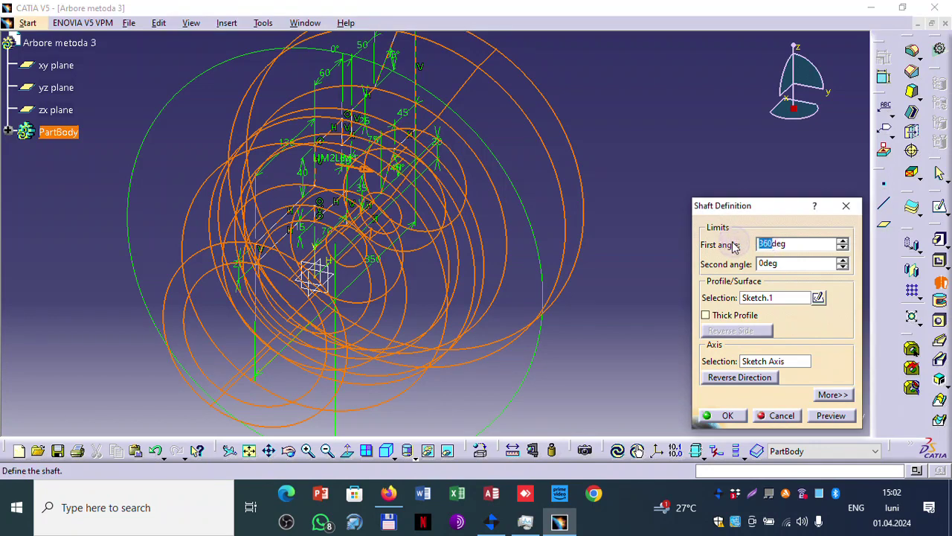
{"action": "left_click", "coordinate": [831, 415]}
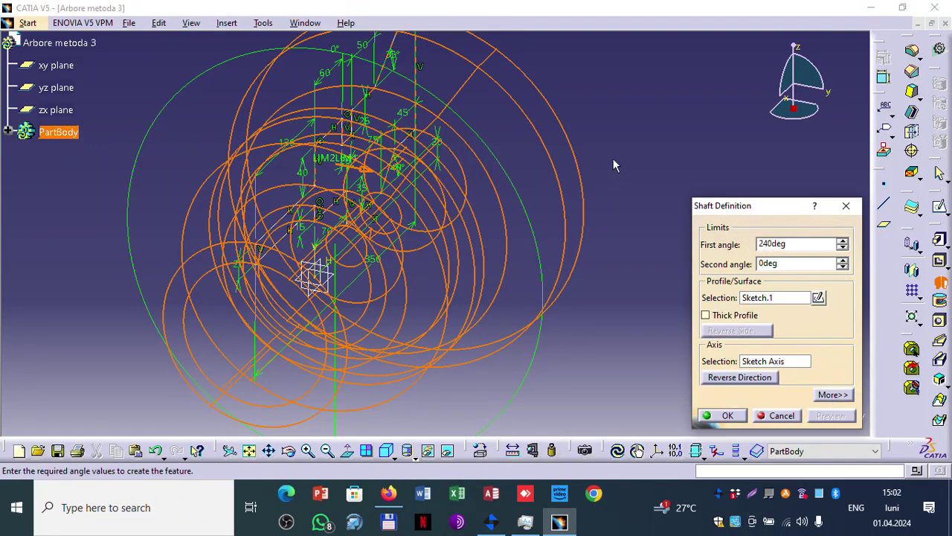
{"action": "left_click", "coordinate": [735, 413]}
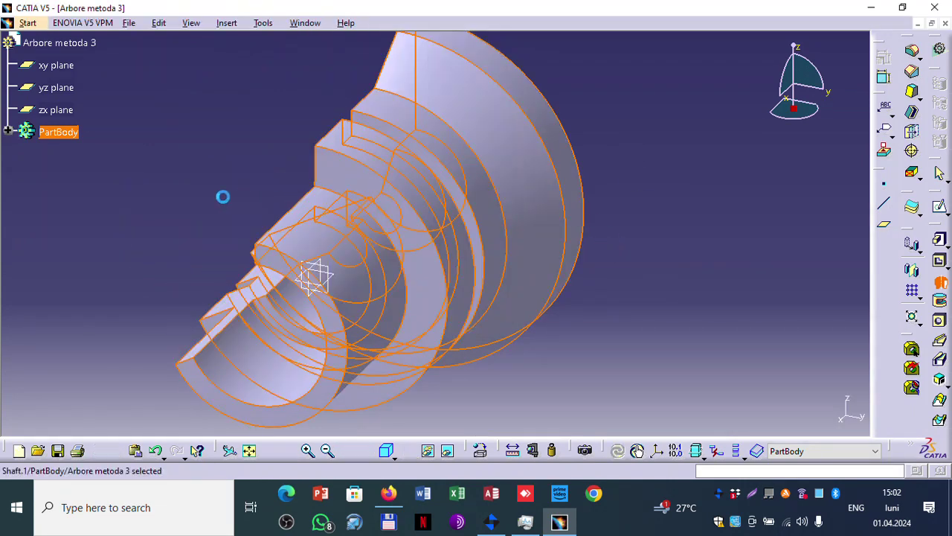
- Examine the cut section and stepped bore of the partially revolved shaft from several angles
{"action": "left_click", "coordinate": [222, 196]}
{"action": "middle_click_drag", "start_coordinate": [222, 196], "coordinate": [454, 224]}
{"action": "left_click", "coordinate": [667, 221]}
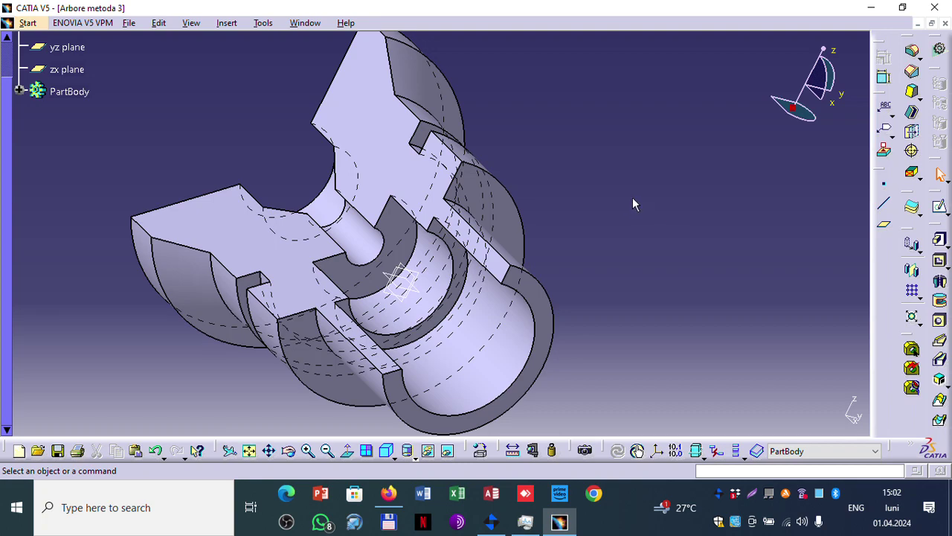
{"action": "middle_click_drag", "start_coordinate": [560, 184], "coordinate": [572, 154]}
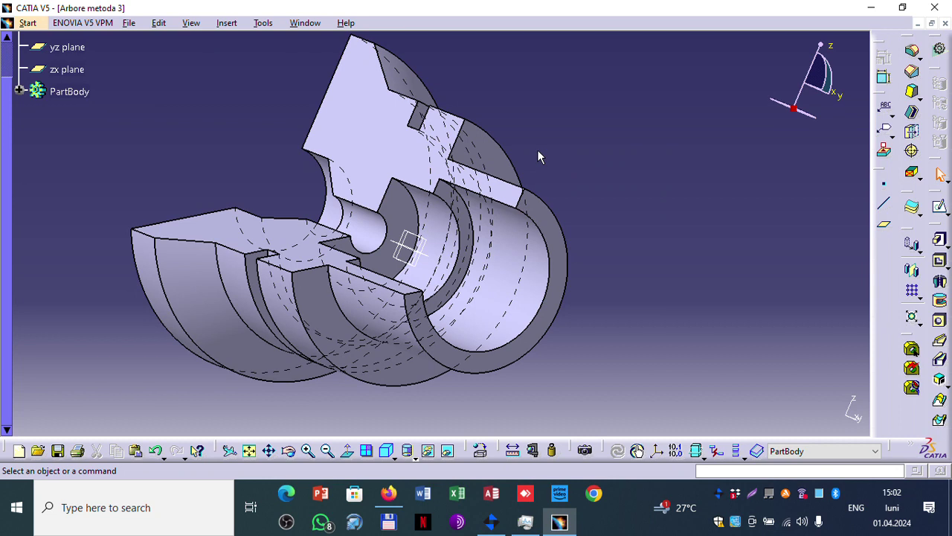
{"action": "middle_click_drag", "start_coordinate": [503, 134], "coordinate": [573, 100]}
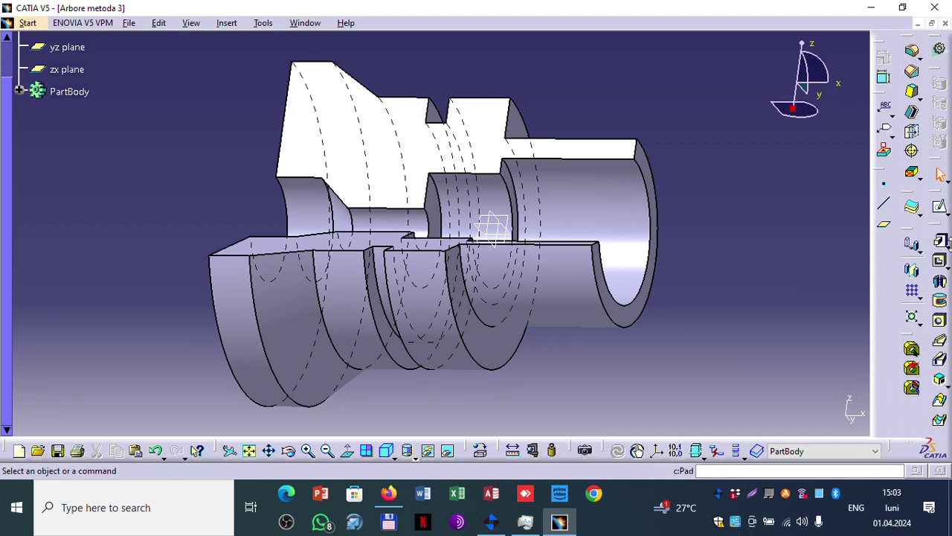
{"action": "left_click", "coordinate": [950, 245]}
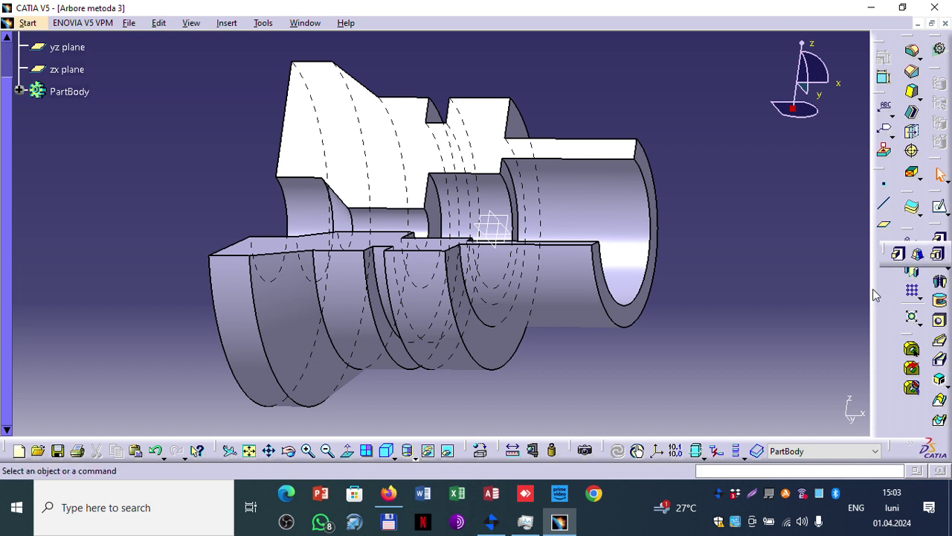
{"action": "left_click", "coordinate": [948, 272]}
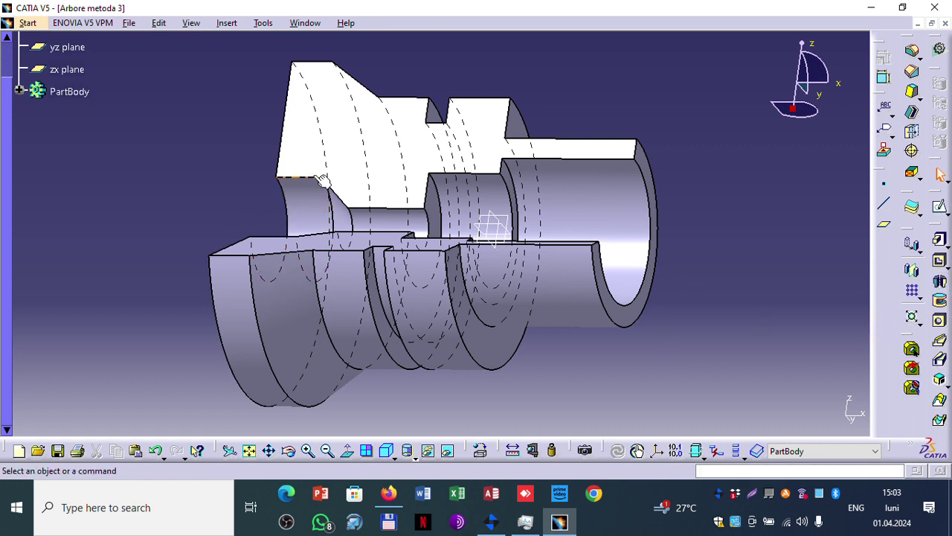
- Set the first angle of Shaft.1 to 360 degrees, keeping the thick profile option off
{"action": "left_click", "coordinate": [19, 90]}
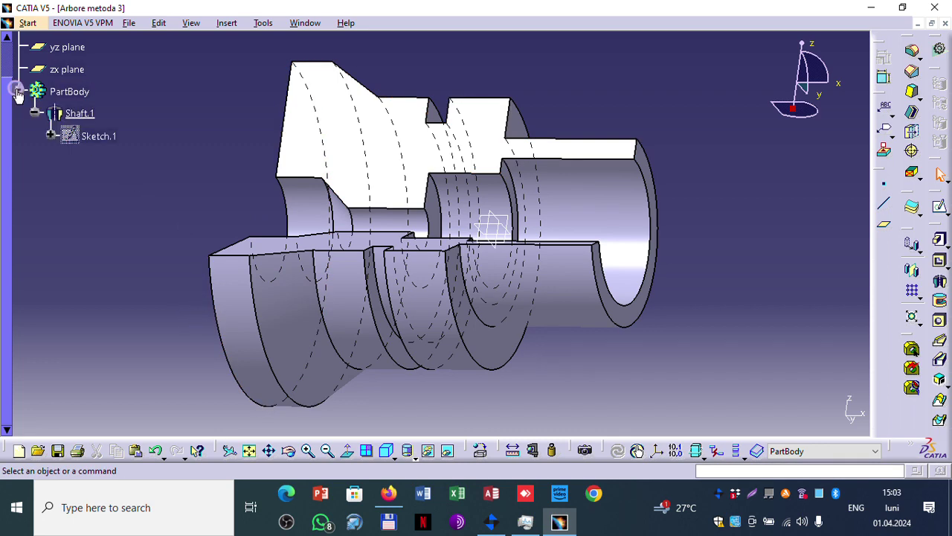
{"action": "left_click", "coordinate": [78, 112]}
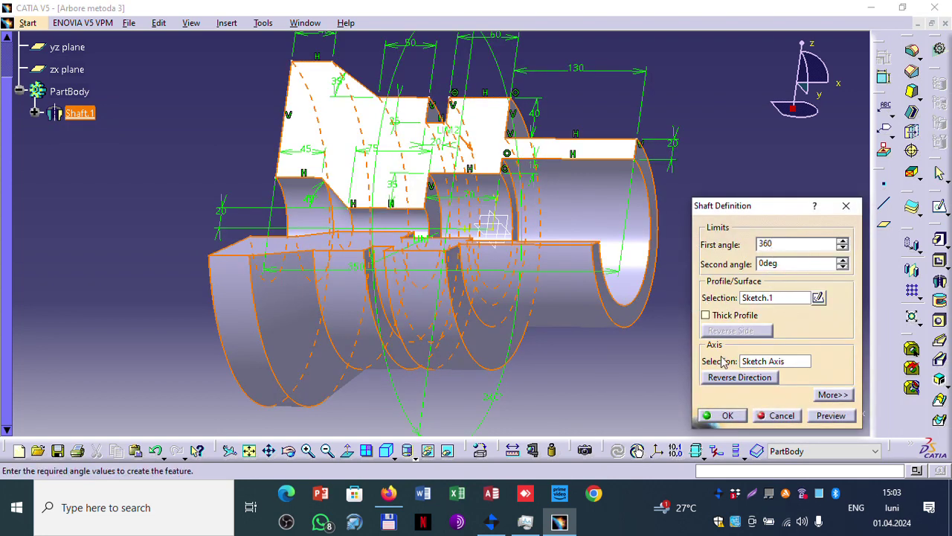
{"action": "left_click", "coordinate": [831, 416]}
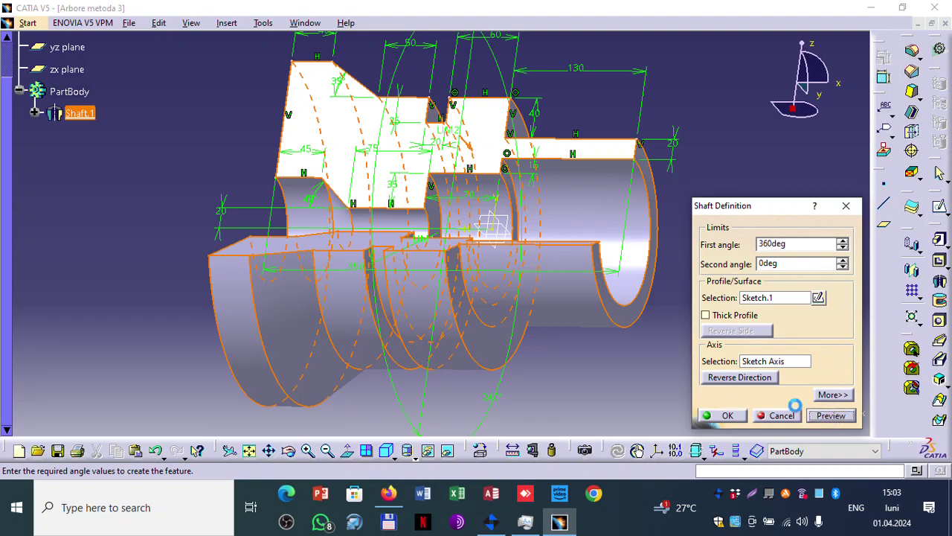
{"action": "middle_click_drag", "start_coordinate": [648, 364], "coordinate": [362, 251]}
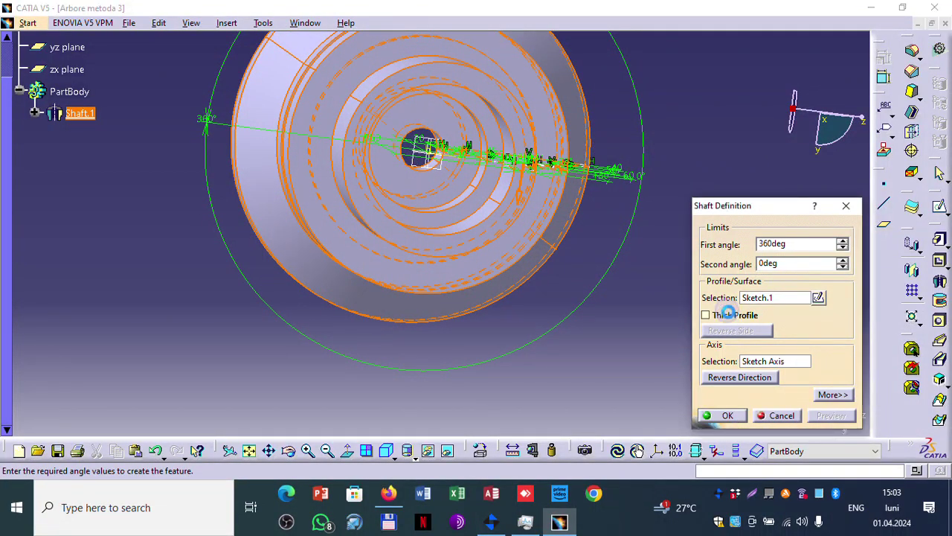
{"action": "left_click", "coordinate": [728, 315]}
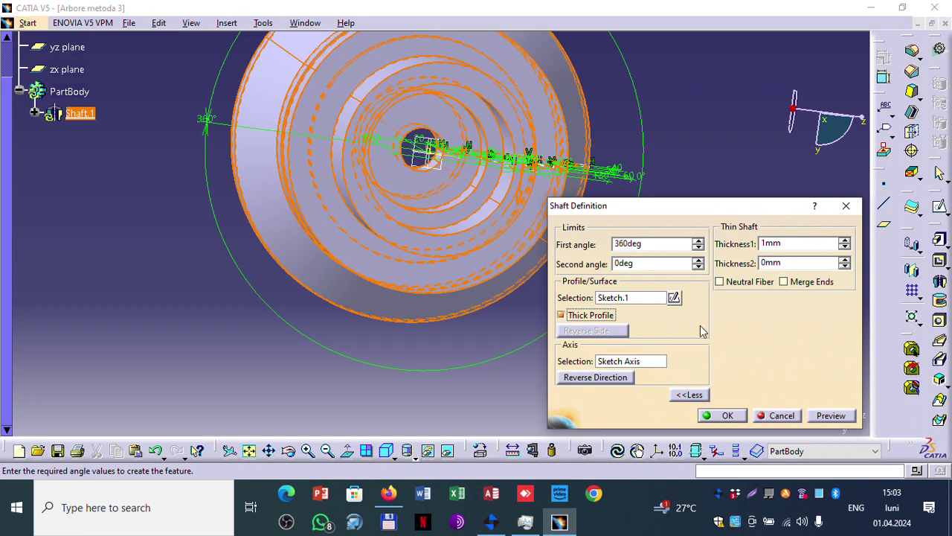
{"action": "left_click", "coordinate": [588, 315]}
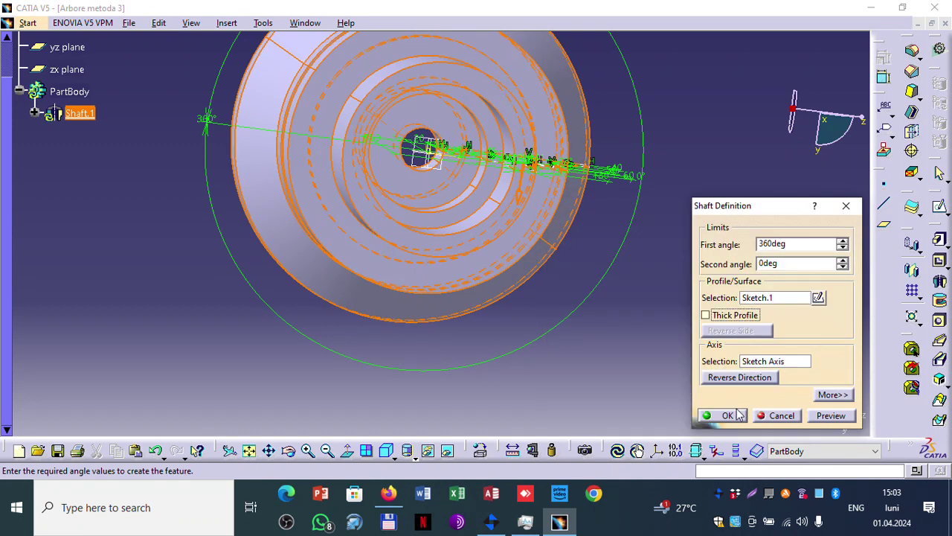
{"action": "left_click", "coordinate": [736, 415]}
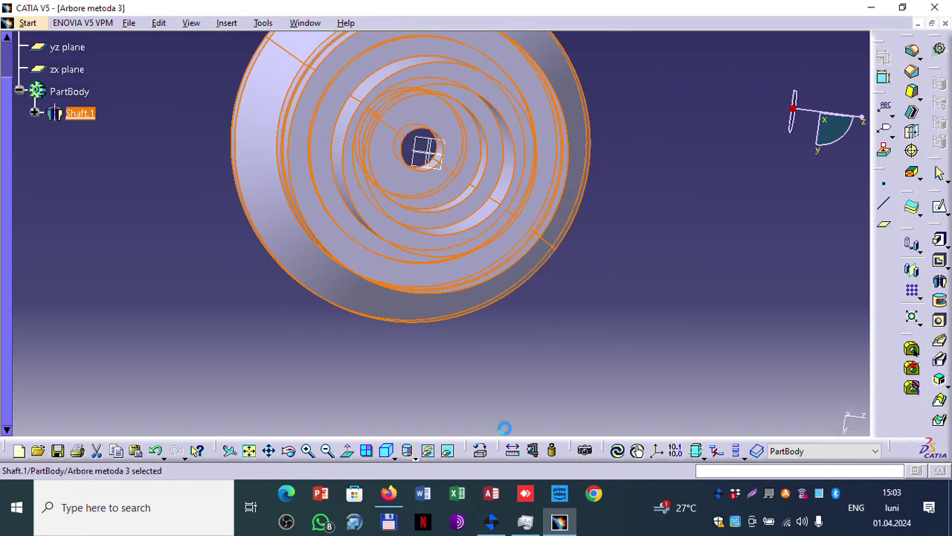
- Examine the fully revolved shaft in the isometric view, from other angles and in the four-view layout
{"action": "left_click", "coordinate": [386, 450]}
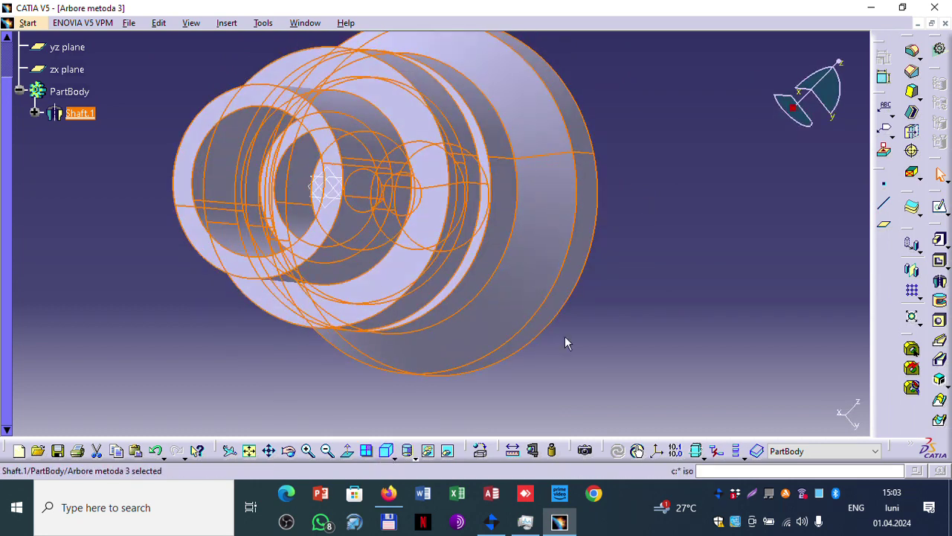
{"action": "left_click", "coordinate": [652, 277]}
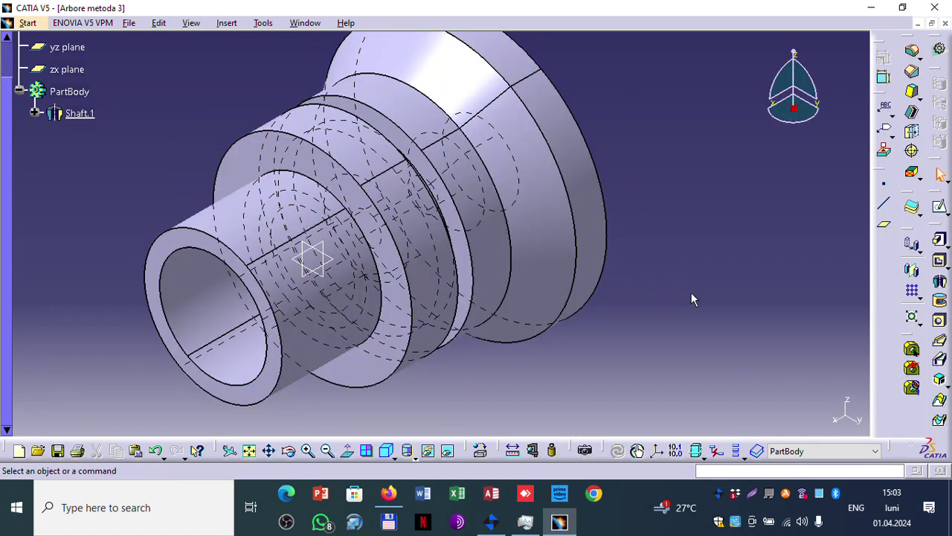
{"action": "middle_click_drag", "start_coordinate": [691, 293], "coordinate": [576, 282]}
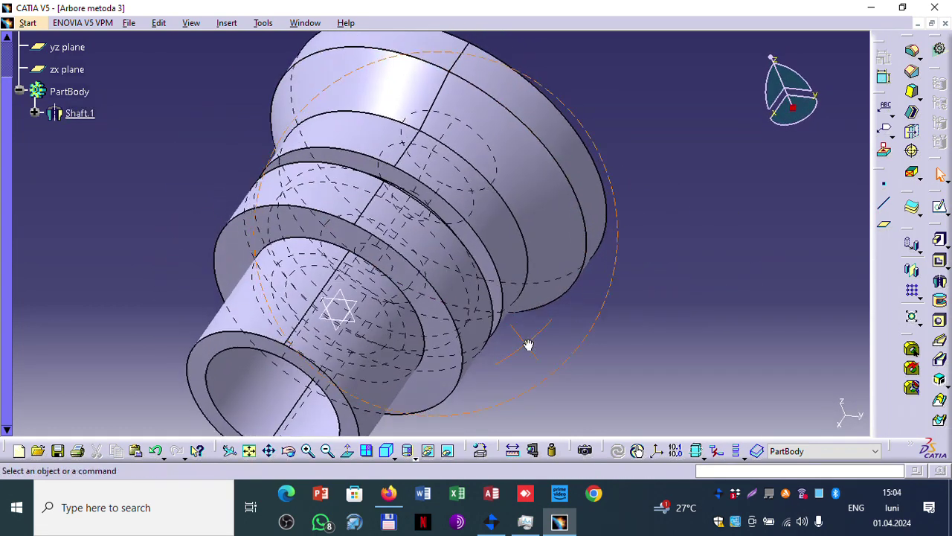
{"action": "middle_click_drag", "start_coordinate": [528, 344], "coordinate": [390, 389]}
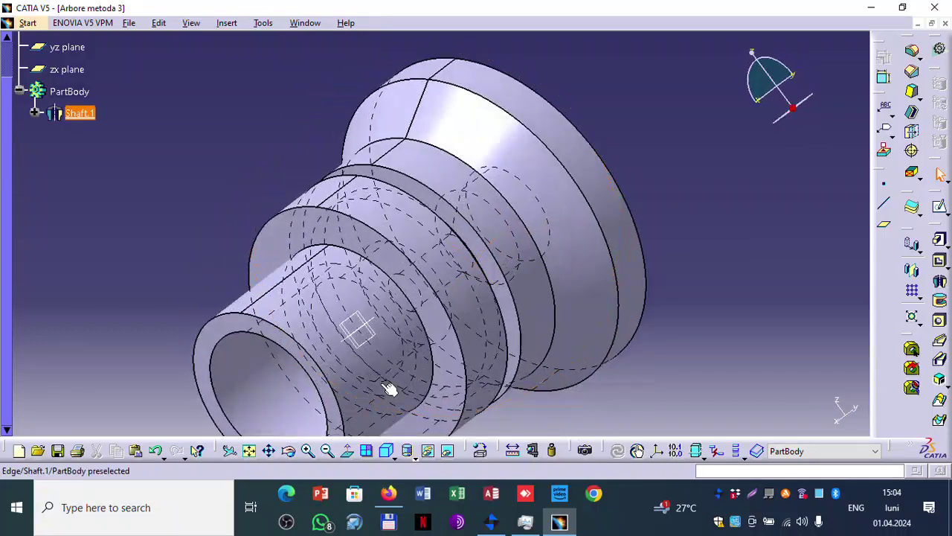
{"action": "left_click", "coordinate": [366, 451]}
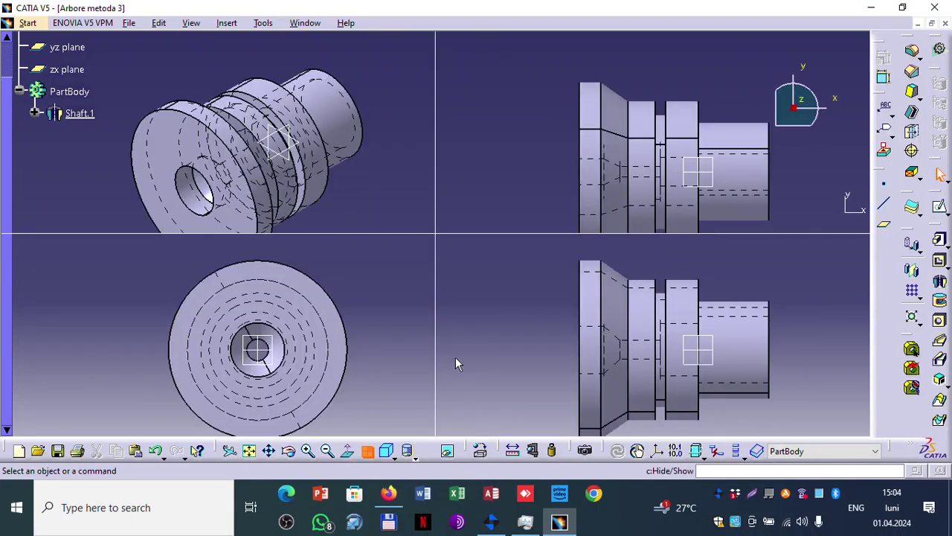
{"action": "left_click", "coordinate": [383, 157]}
{"action": "left_click", "coordinate": [454, 134]}
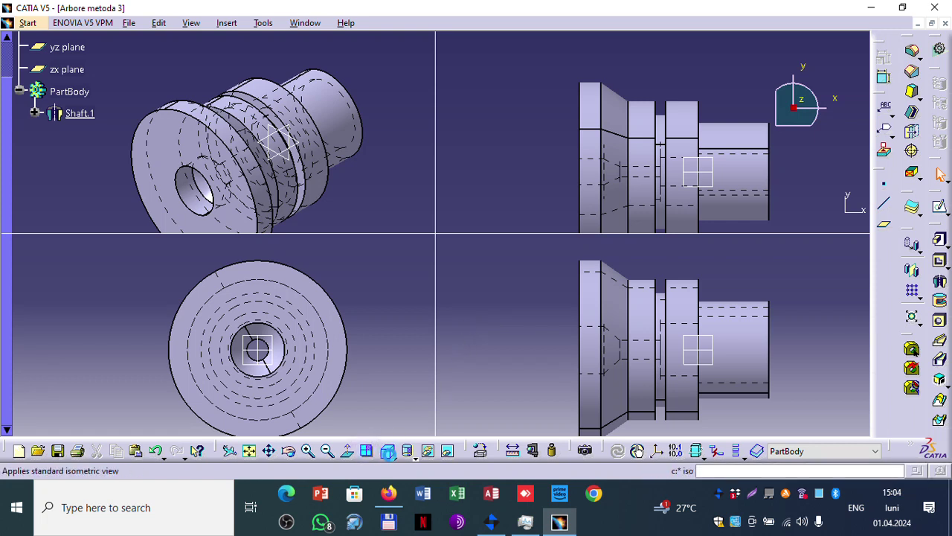
- Start a hole on the annular shoulder face around the narrow cylindrical end and open its positioning sketch
{"action": "left_click", "coordinate": [390, 452]}
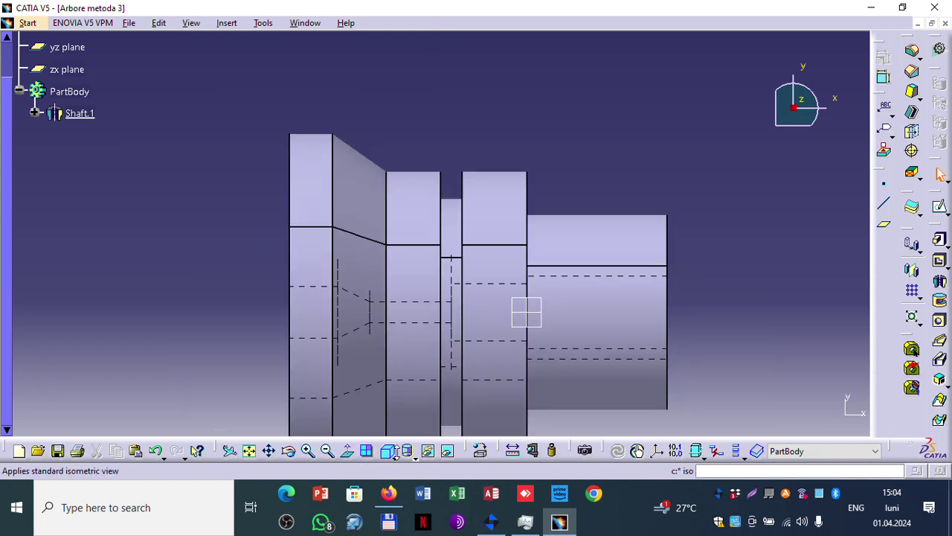
{"action": "left_click", "coordinate": [395, 453]}
{"action": "left_click", "coordinate": [408, 344]}
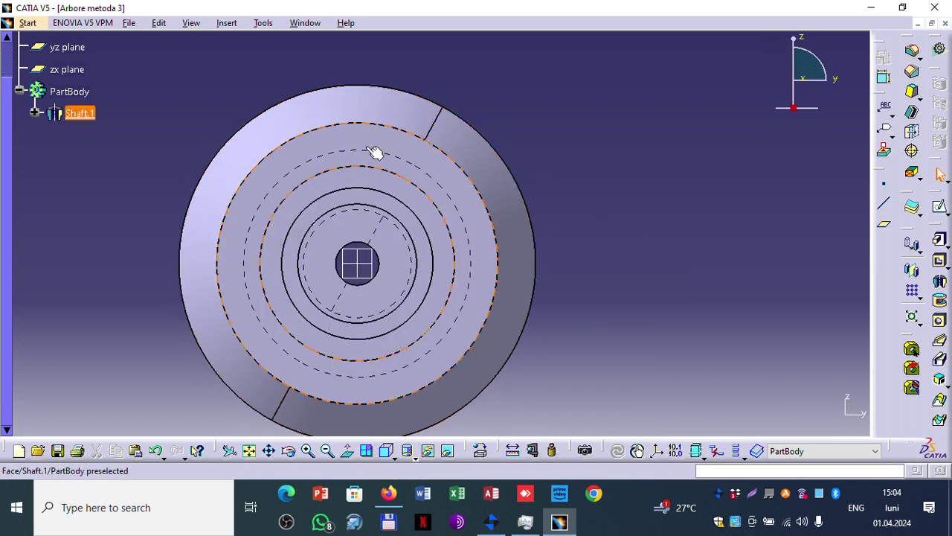
{"action": "left_click", "coordinate": [374, 151]}
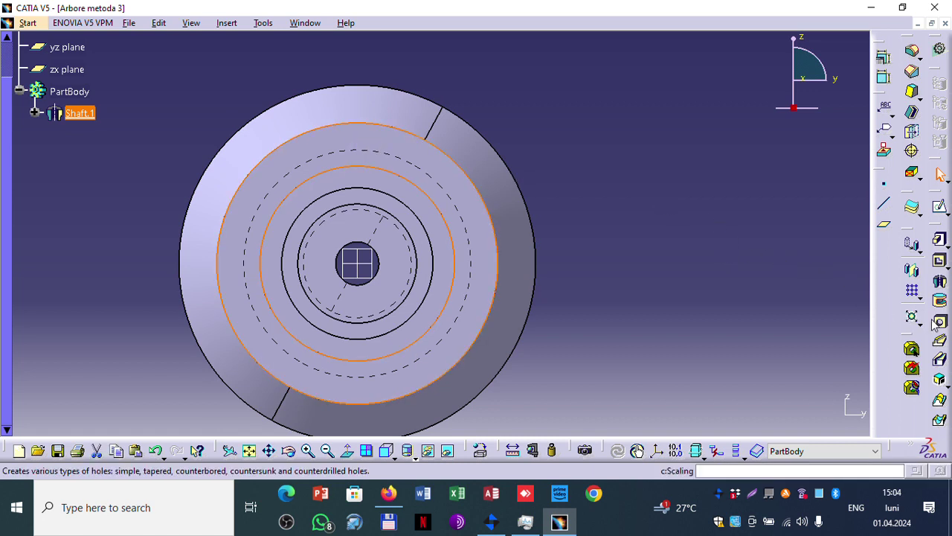
{"action": "left_click", "coordinate": [940, 322]}
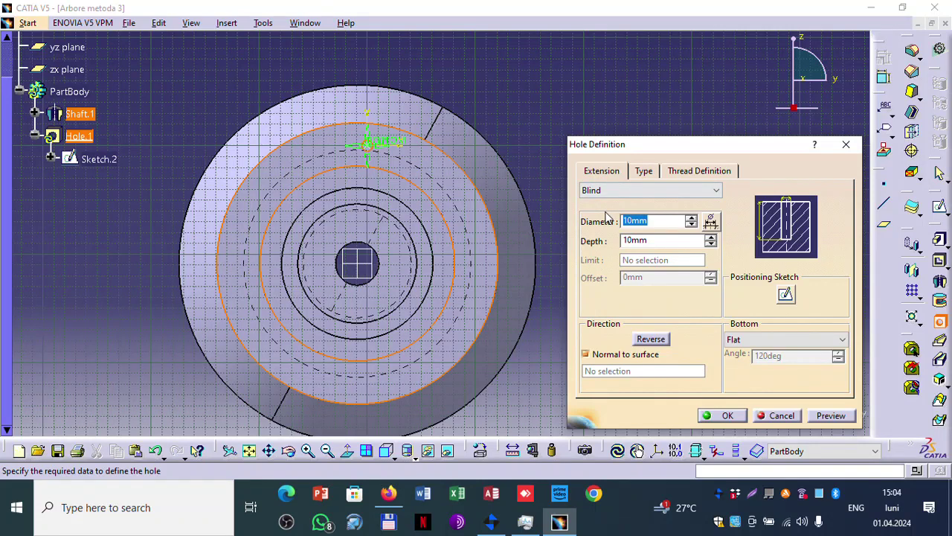
{"action": "left_click", "coordinate": [785, 296]}
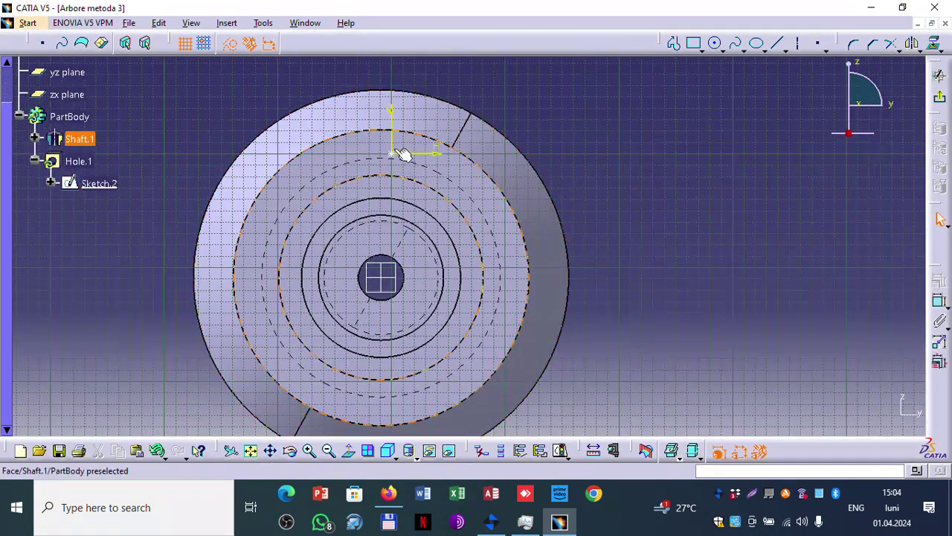
- Constrain the hole's centre point to coincide with the zx plane
{"action": "left_click", "coordinate": [384, 273]}
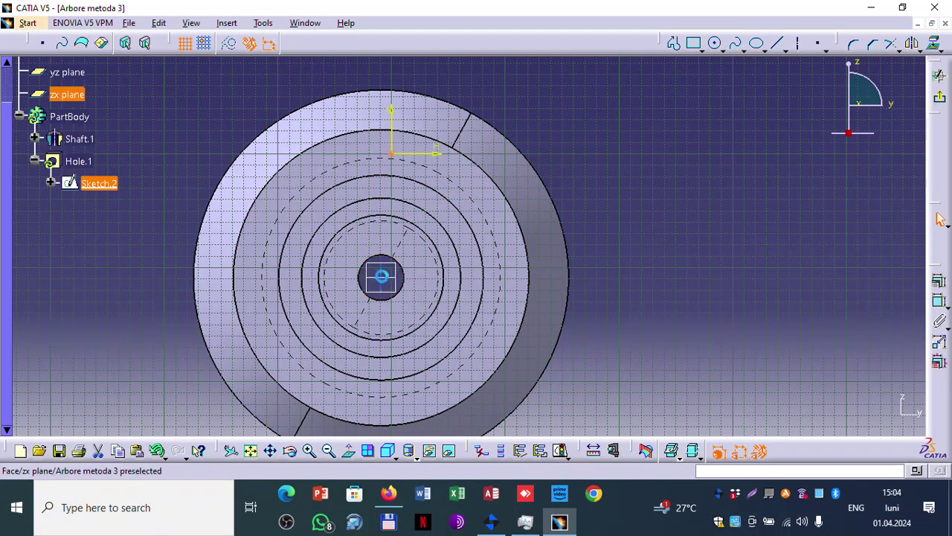
{"action": "left_click", "coordinate": [392, 278]}
{"action": "left_click", "coordinate": [381, 277], "text": "ctrl"}
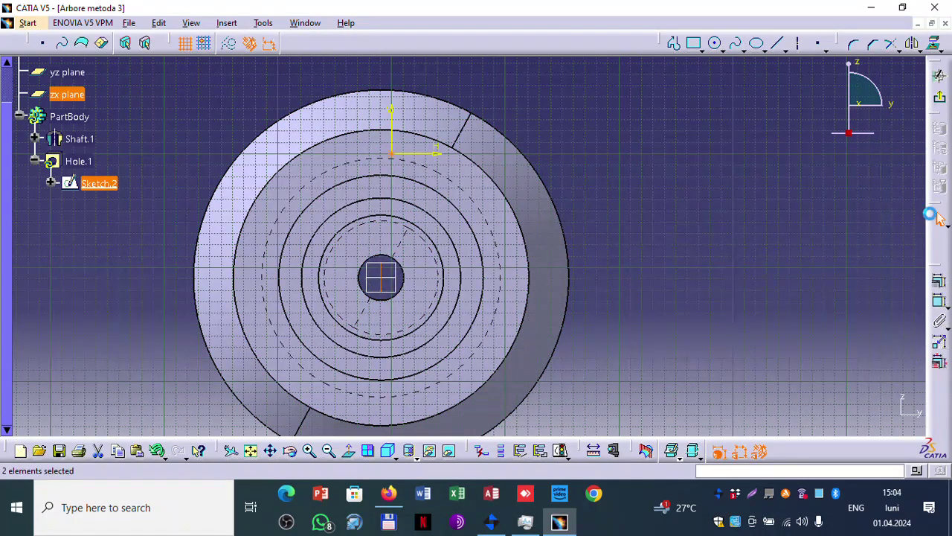
{"action": "left_click", "coordinate": [942, 284]}
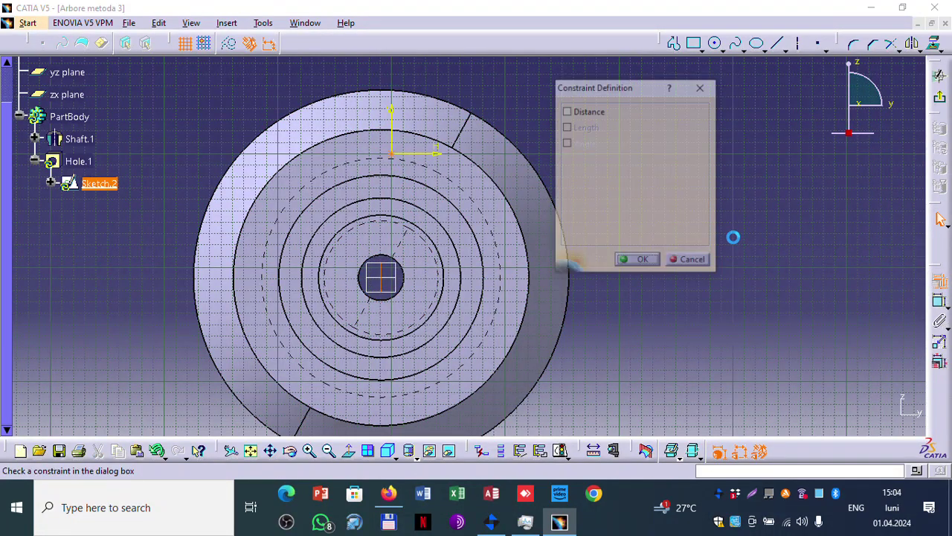
{"action": "left_click", "coordinate": [652, 127]}
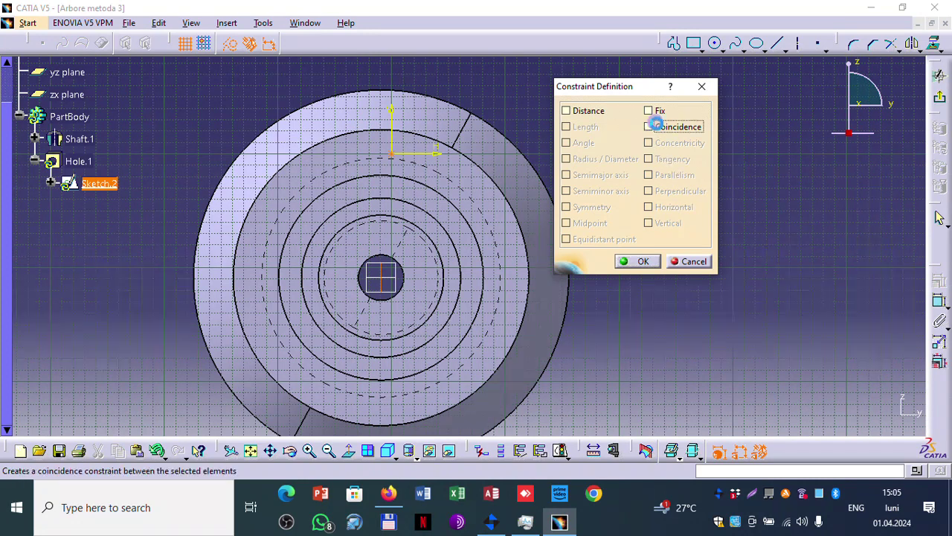
{"action": "left_click", "coordinate": [633, 261]}
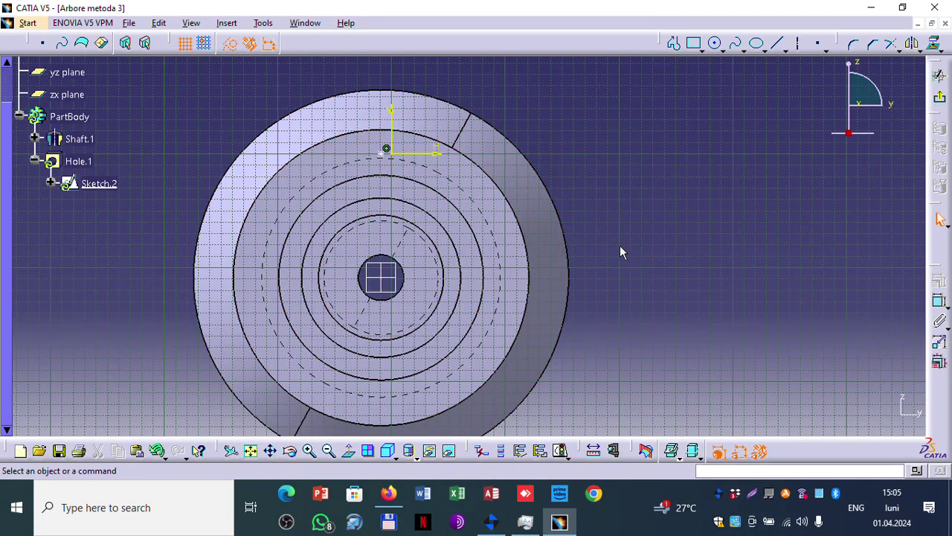
{"action": "left_click", "coordinate": [937, 299]}
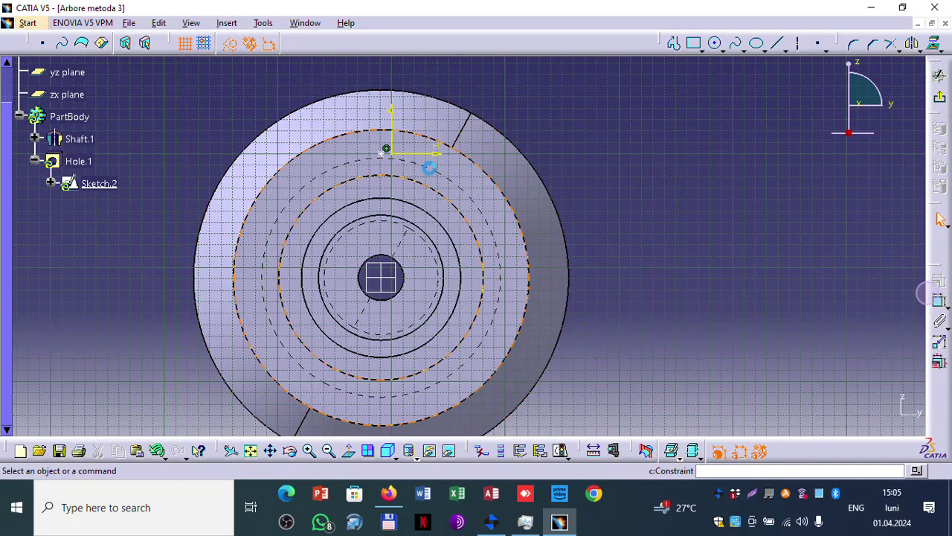
{"action": "left_click", "coordinate": [388, 152]}
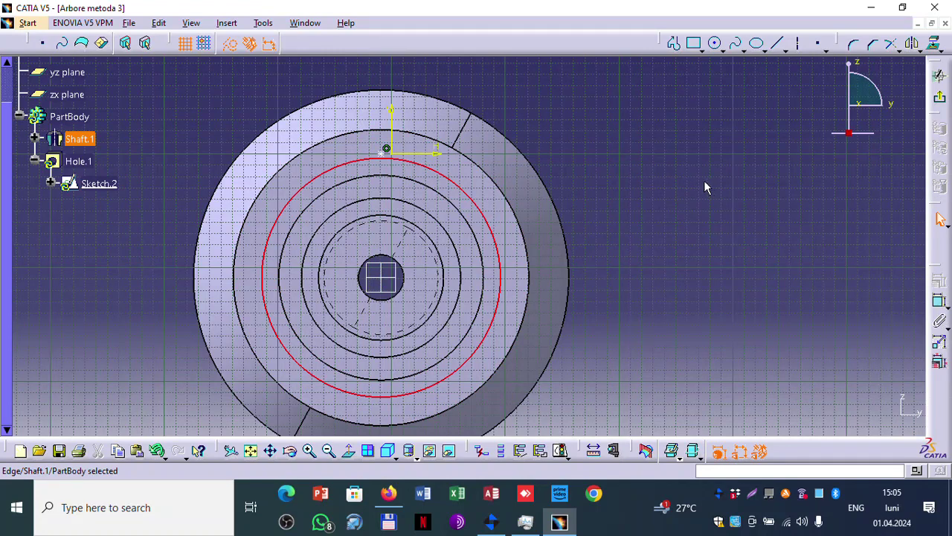
{"action": "left_click", "coordinate": [703, 180]}
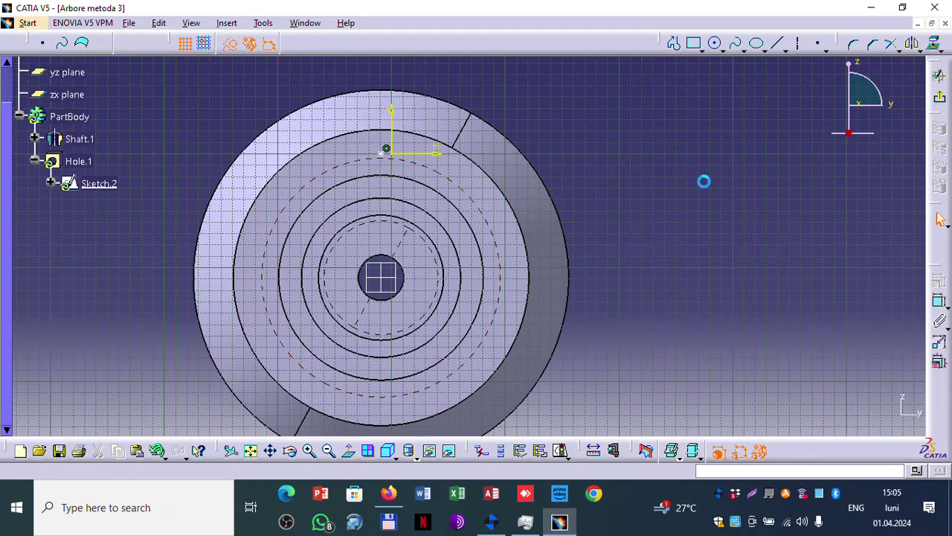
- Dimension the hole's centre point from the shoulder face's outer edge and set the distance to 20 mm
{"action": "left_click", "coordinate": [941, 302]}
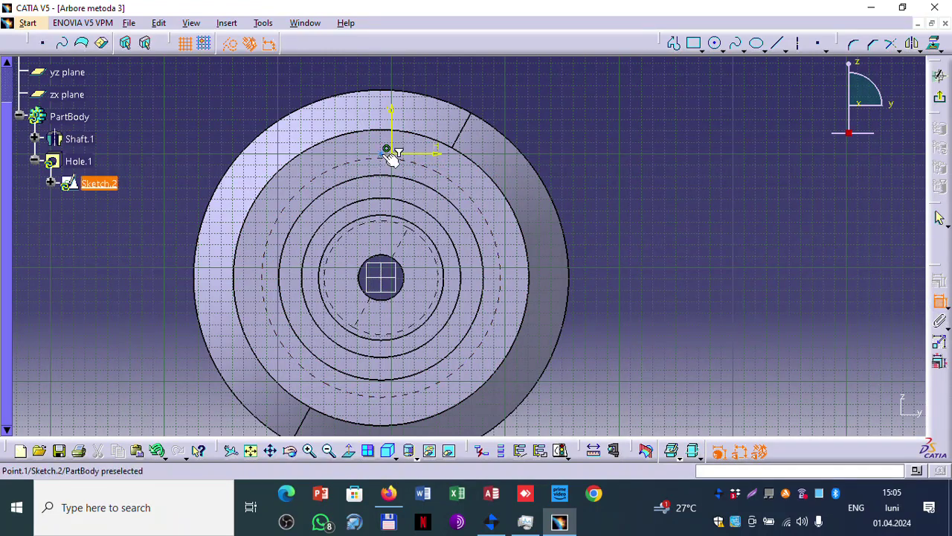
{"action": "left_click", "coordinate": [388, 132]}
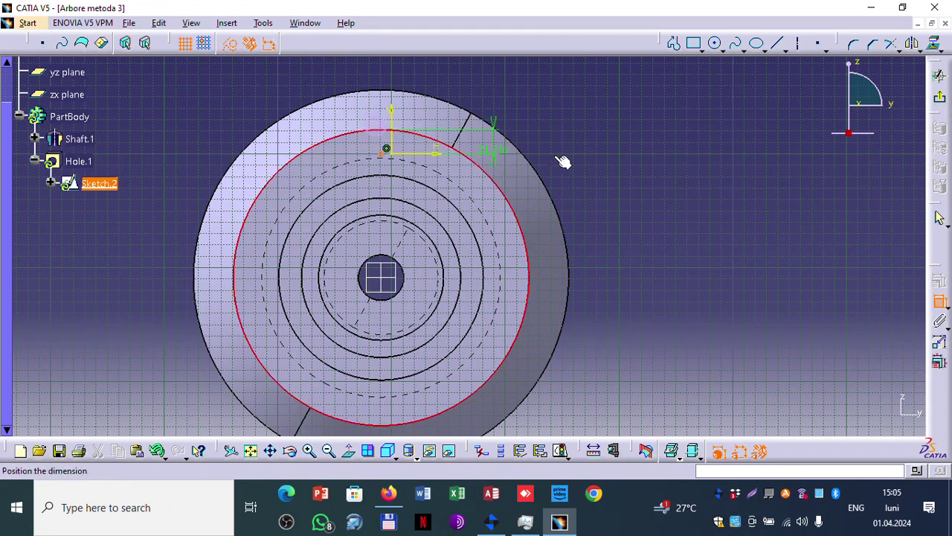
{"action": "left_click", "coordinate": [644, 147]}
{"action": "left_click", "coordinate": [641, 145]}
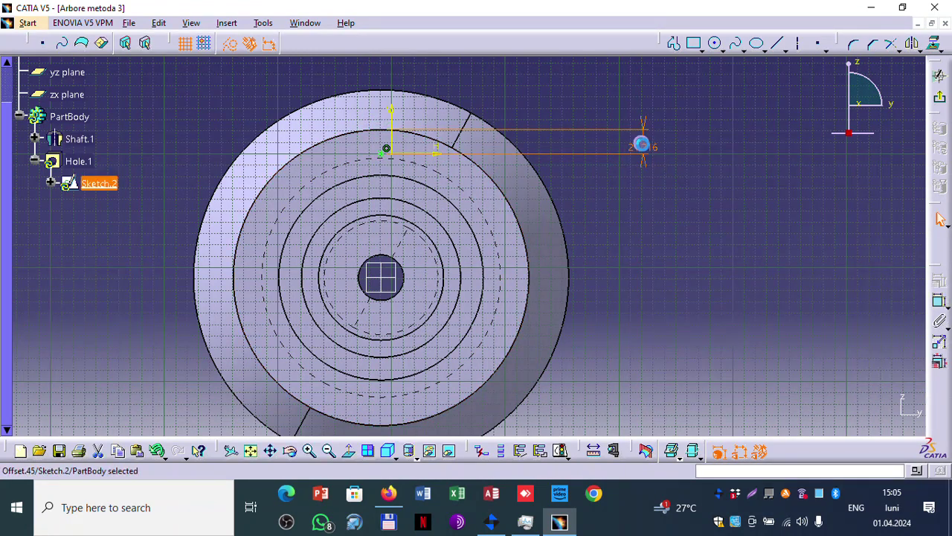
{"action": "double_click", "coordinate": [642, 145]}
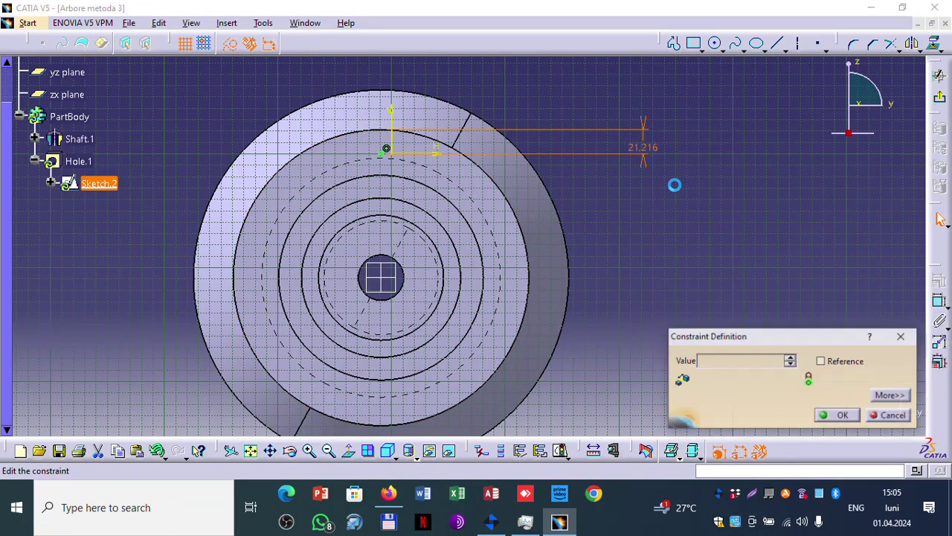
{"action": "type", "text": "20"}
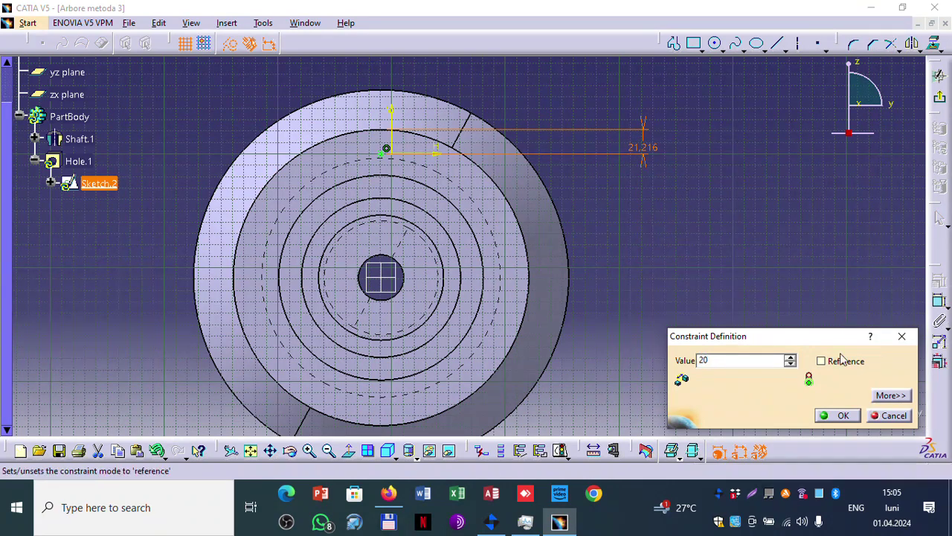
{"action": "left_click", "coordinate": [839, 415]}
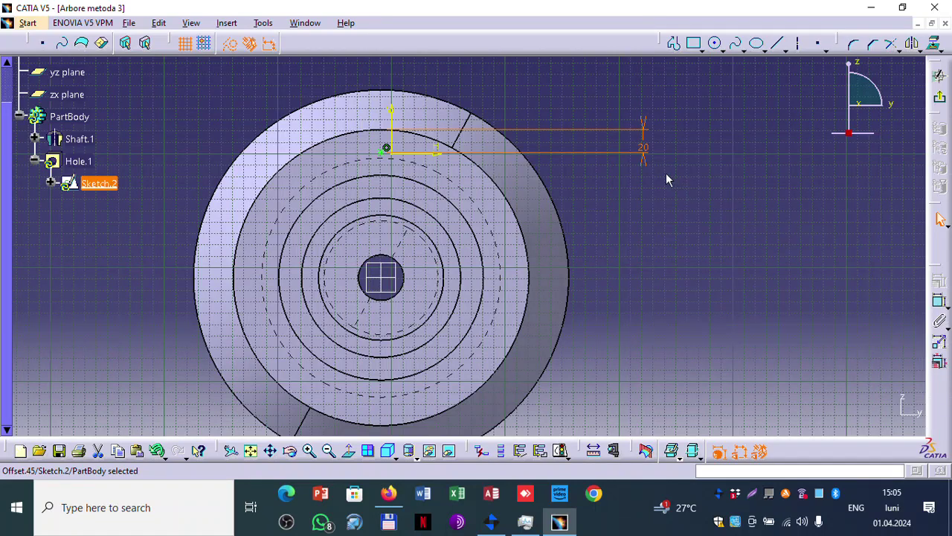
- Exit the positioning sketch and preview the hole as Up To Next with a 30 mm diameter
{"action": "left_click", "coordinate": [940, 97]}
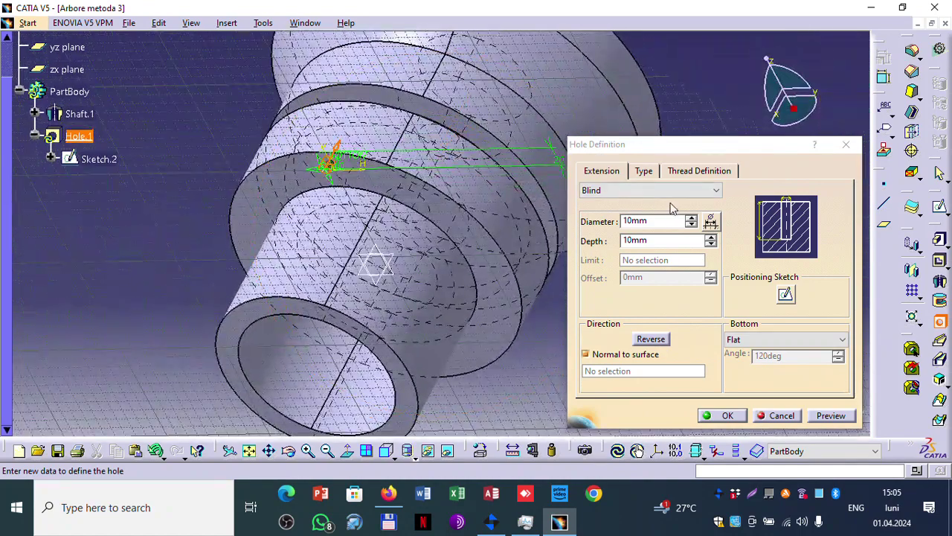
{"action": "left_click", "coordinate": [666, 192]}
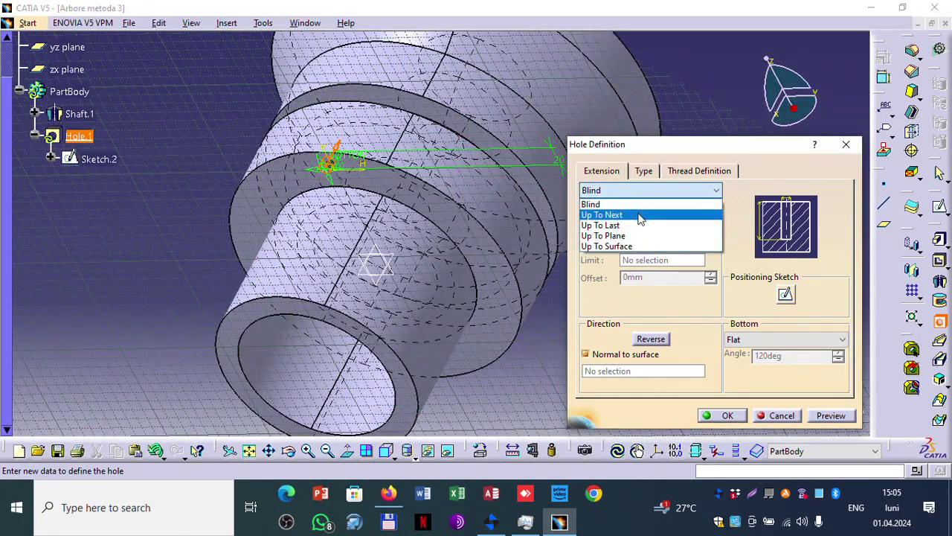
{"action": "left_click", "coordinate": [637, 214]}
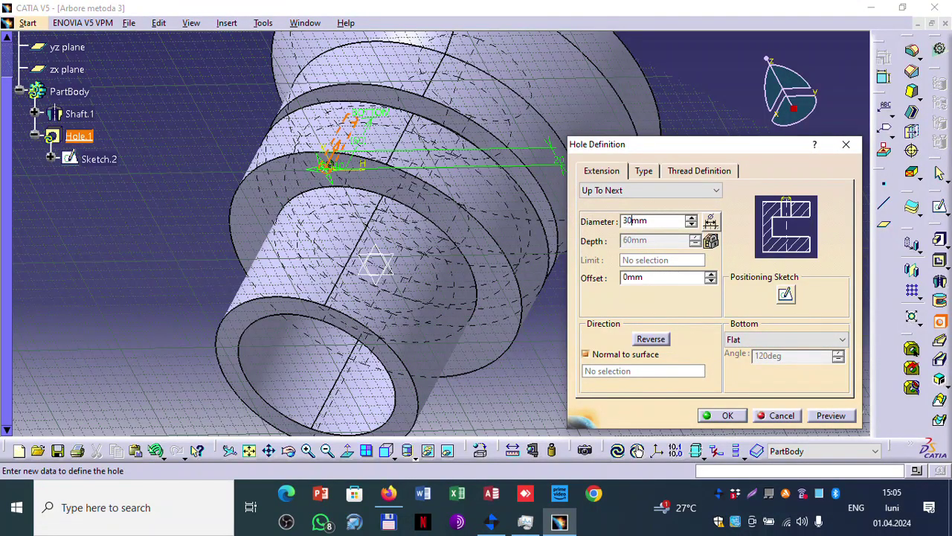
{"action": "left_click", "coordinate": [830, 415]}
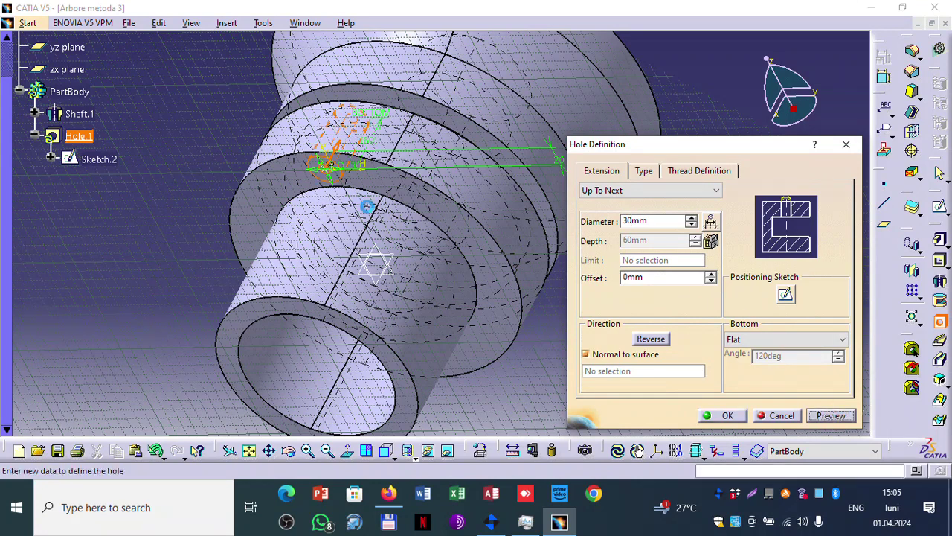
{"action": "middle_click_drag", "start_coordinate": [253, 195], "coordinate": [277, 179]}
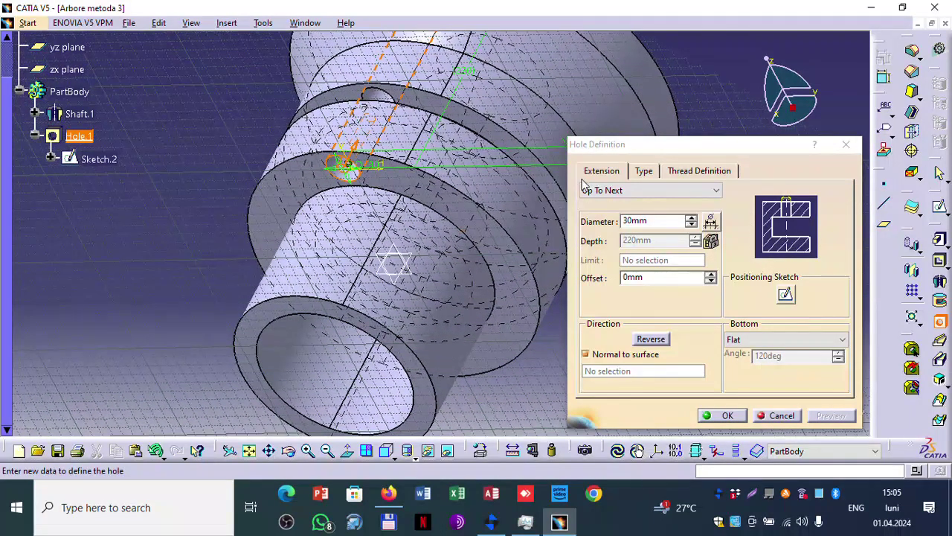
- Try the Up To Surface extension for the hole, picking a shaft face near the groove as limit, and preview it
{"action": "left_click", "coordinate": [610, 189]}
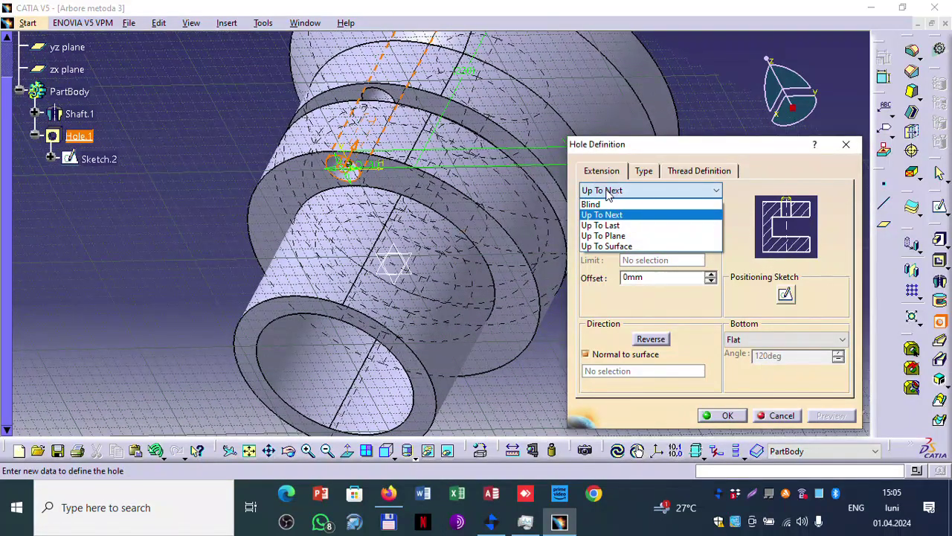
{"action": "left_click", "coordinate": [627, 246]}
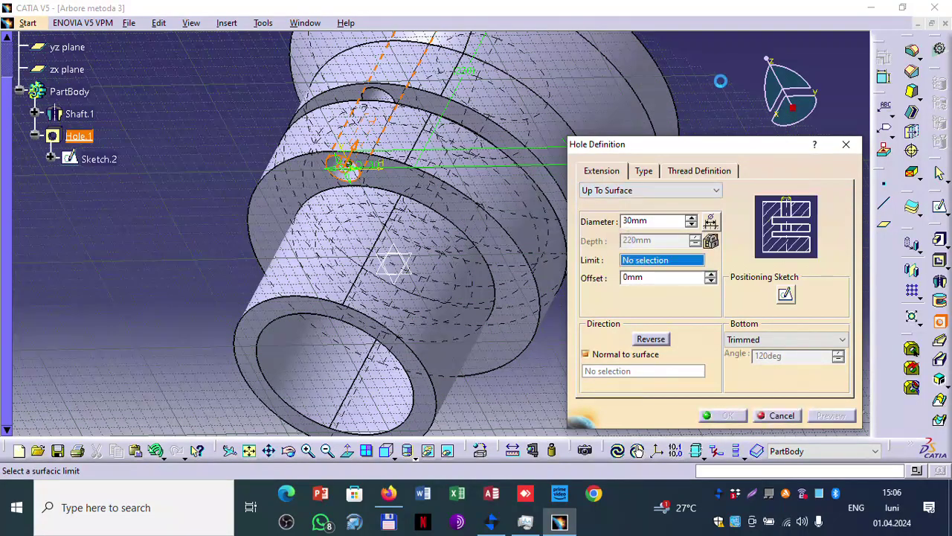
{"action": "middle_click_drag", "start_coordinate": [725, 83], "coordinate": [673, 297]}
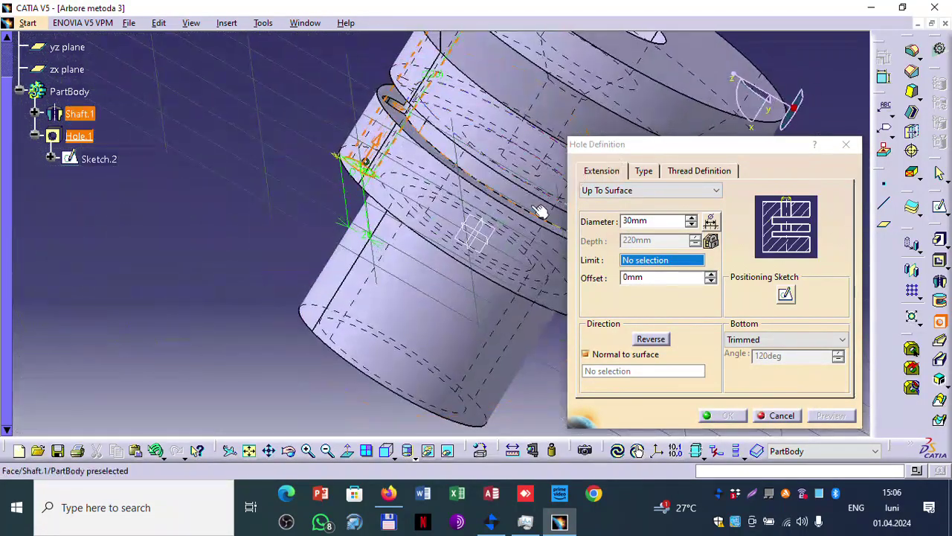
{"action": "left_click", "coordinate": [699, 260]}
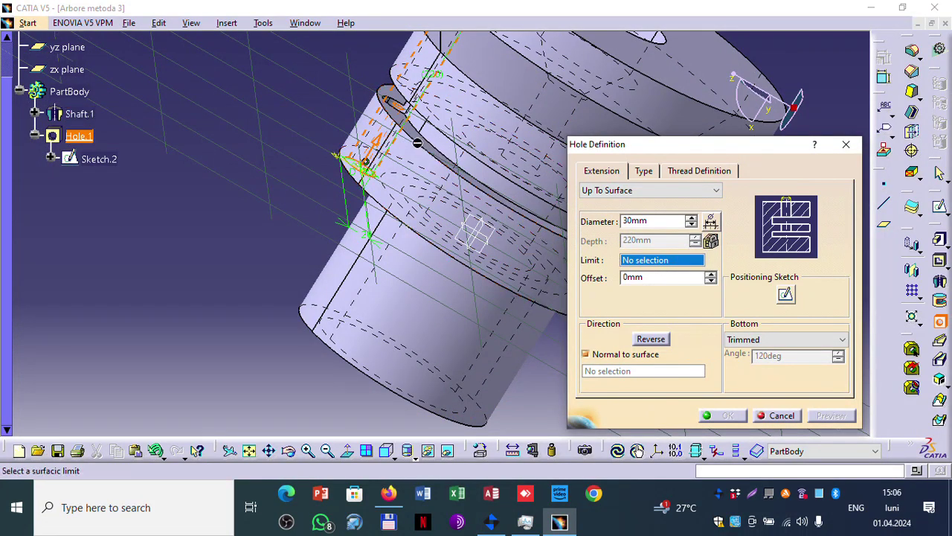
{"action": "middle_click_drag", "start_coordinate": [429, 139], "coordinate": [395, 202]}
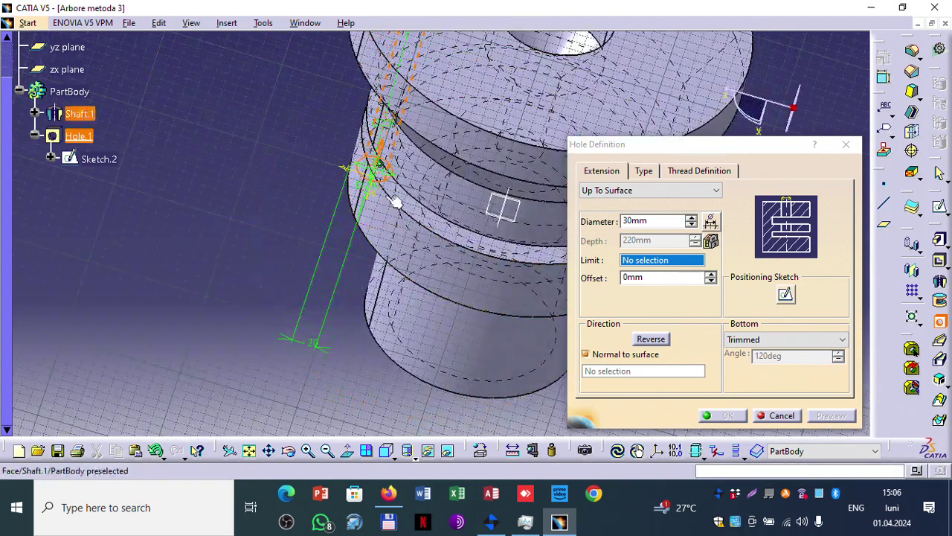
{"action": "left_click", "coordinate": [430, 216]}
{"action": "middle_click_drag", "start_coordinate": [521, 260], "coordinate": [811, 405]}
{"action": "left_click", "coordinate": [827, 415]}
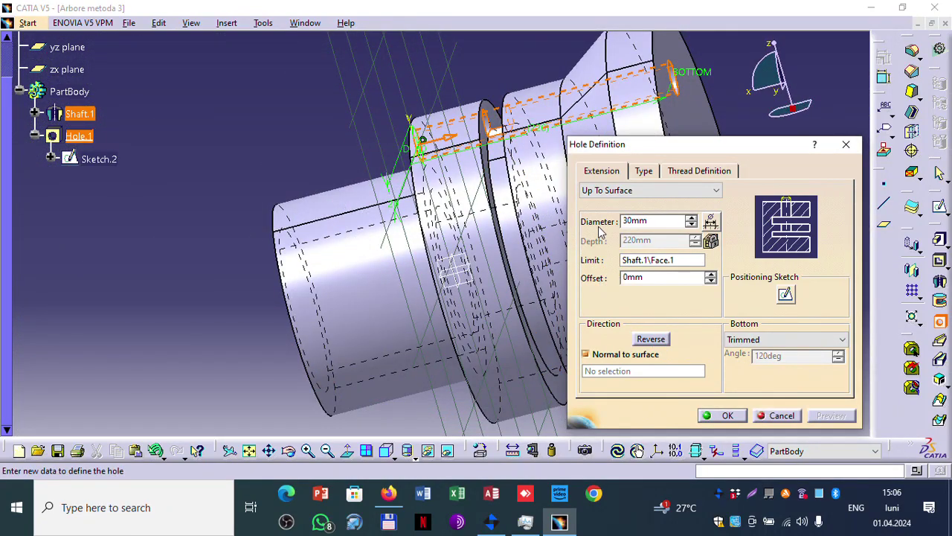
{"action": "middle_click_drag", "start_coordinate": [277, 164], "coordinate": [342, 104]}
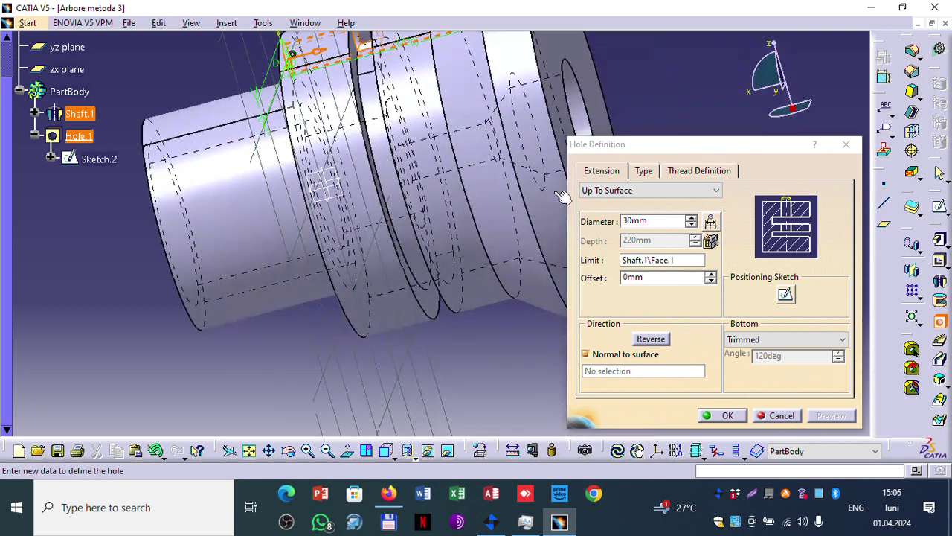
- Set the hole's extension to Up To Plane, limited by the shoulder's flat face on the groove side
{"action": "left_click", "coordinate": [640, 191]}
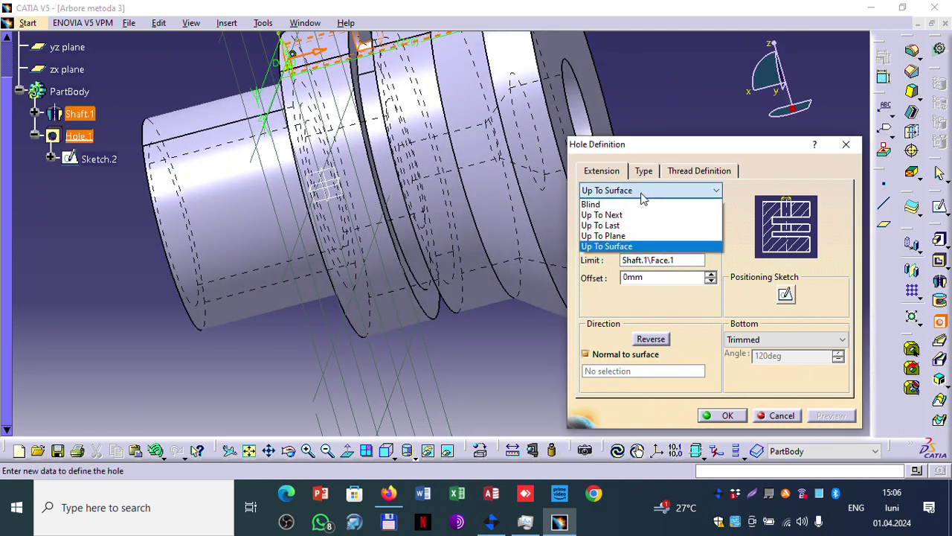
{"action": "left_click", "coordinate": [633, 235]}
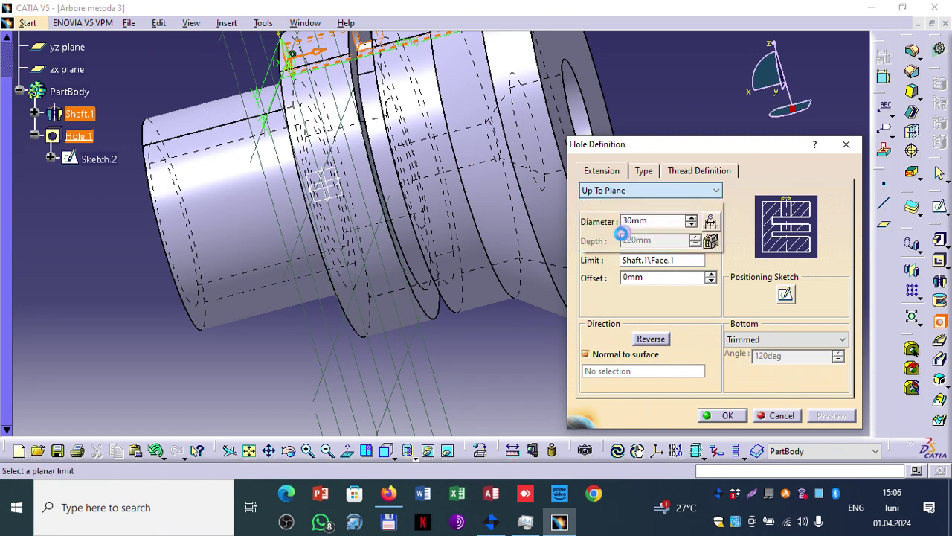
{"action": "middle_click_drag", "start_coordinate": [225, 62], "coordinate": [175, 138]}
{"action": "left_click", "coordinate": [646, 260]}
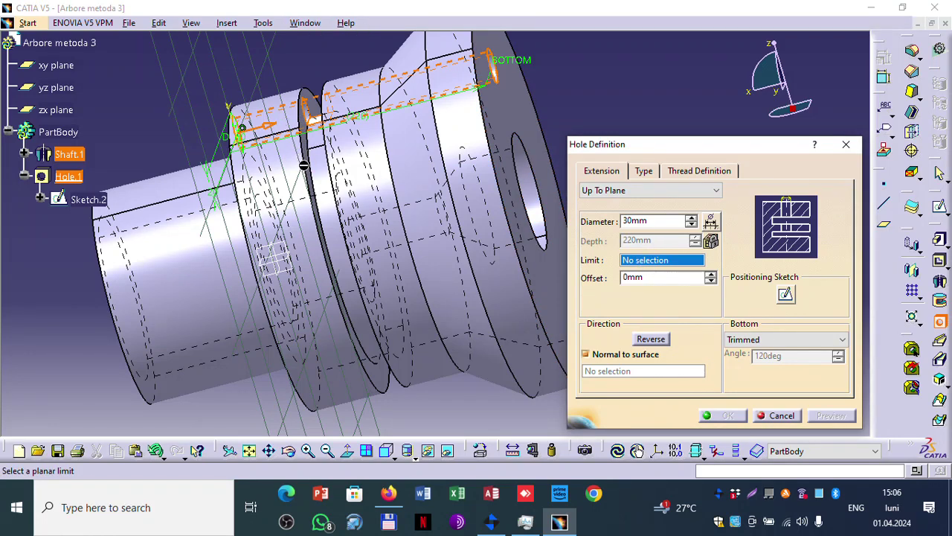
{"action": "middle_click_drag", "start_coordinate": [312, 136], "coordinate": [298, 253]}
{"action": "left_click", "coordinate": [312, 249]}
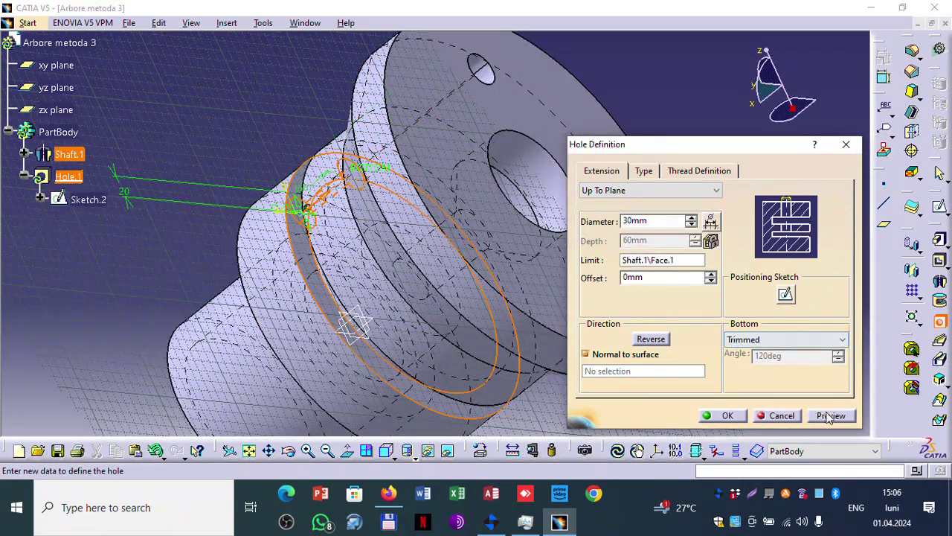
- Preview the Up To Plane hole through the shoulder and create it with the 30 mm diameter
{"action": "left_click", "coordinate": [830, 416]}
{"action": "middle_click_drag", "start_coordinate": [141, 118], "coordinate": [421, 174]}
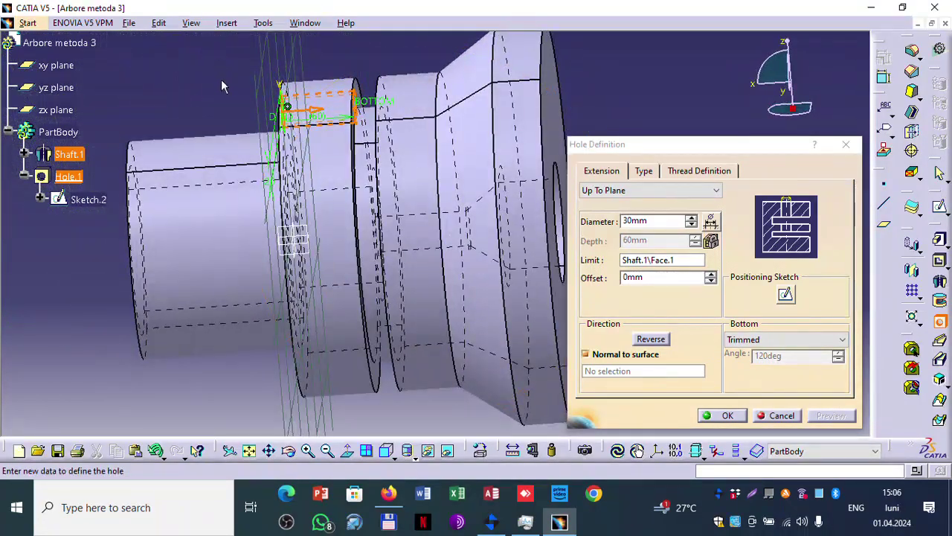
{"action": "middle_click_drag", "start_coordinate": [220, 86], "coordinate": [417, 130]}
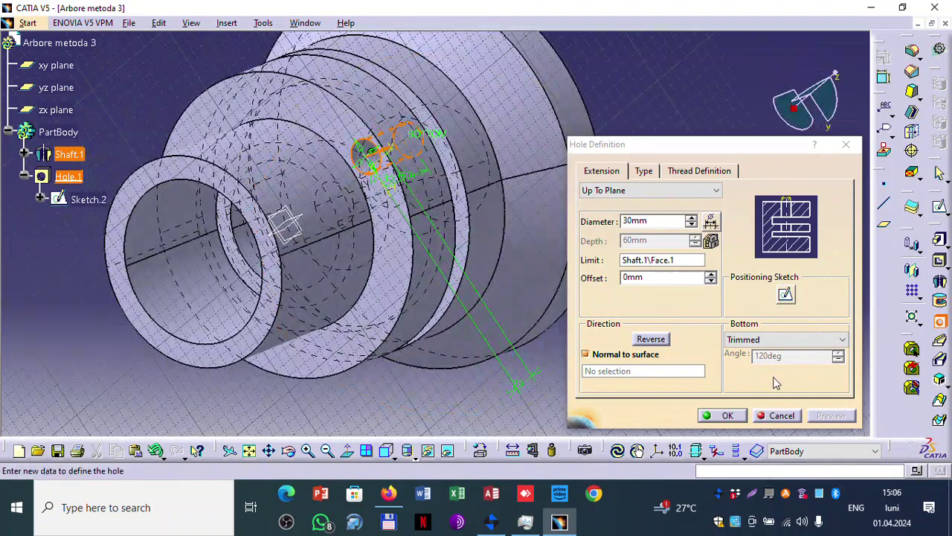
{"action": "left_click", "coordinate": [735, 415]}
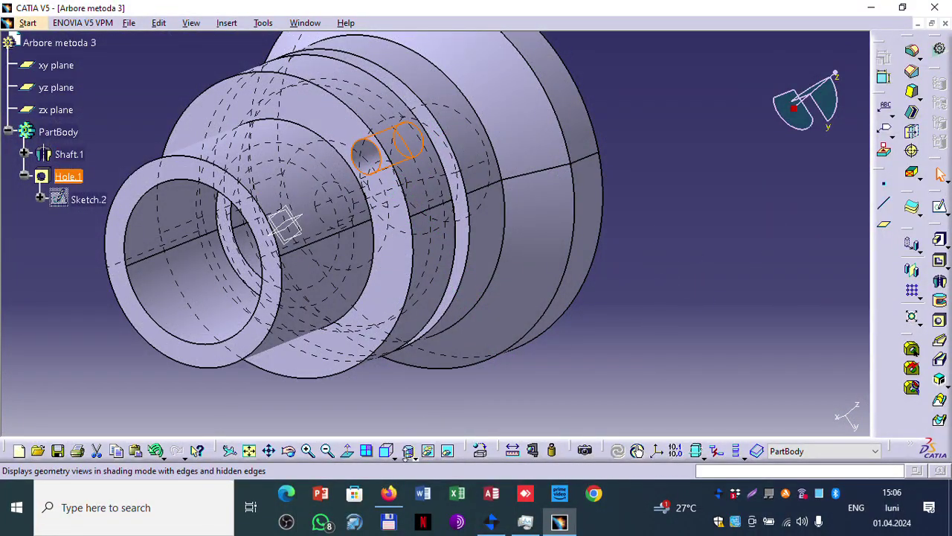
- Edit the hole's positioning sketch, set the centre's distance from the shoulder's outer edge to 15 mm, and exit the sketch
{"action": "left_click", "coordinate": [386, 451]}
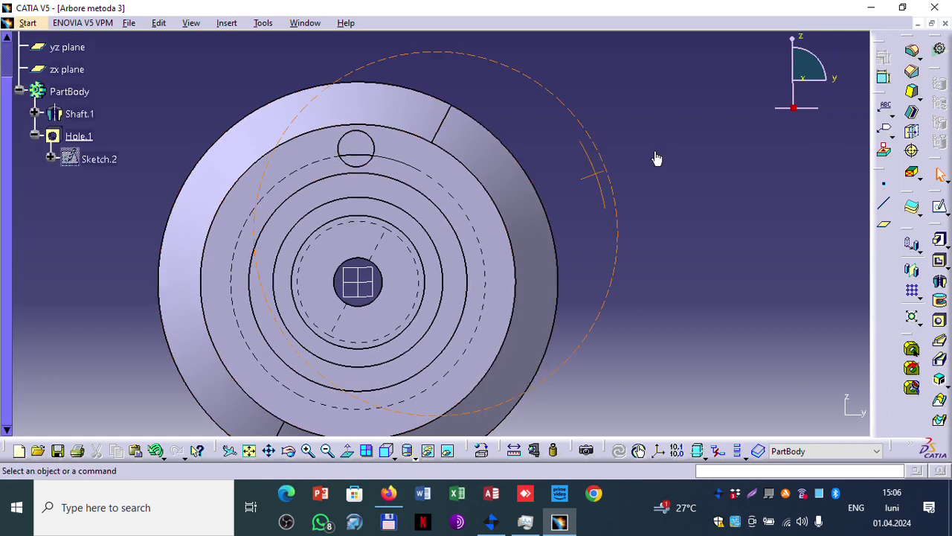
{"action": "middle_click_drag", "start_coordinate": [657, 159], "coordinate": [476, 141]}
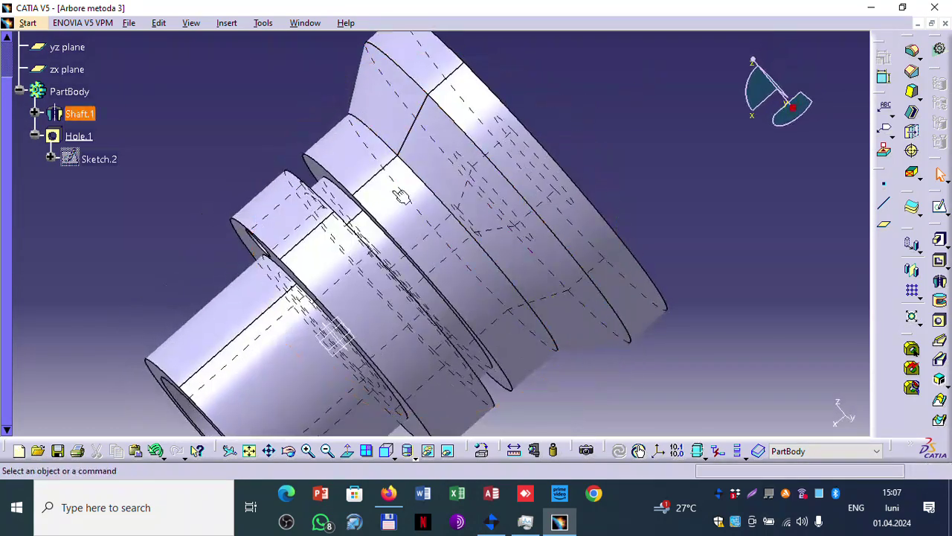
{"action": "double_click", "coordinate": [83, 136]}
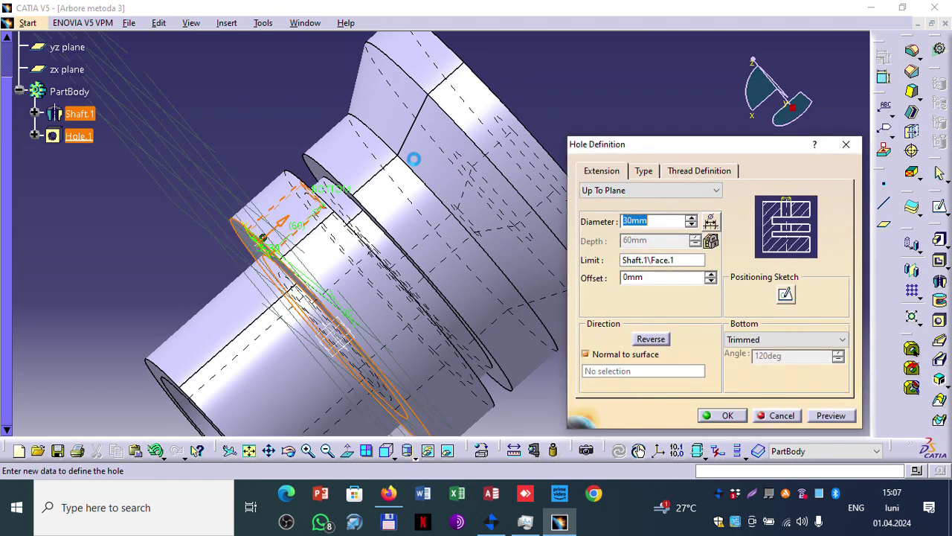
{"action": "left_click", "coordinate": [778, 293]}
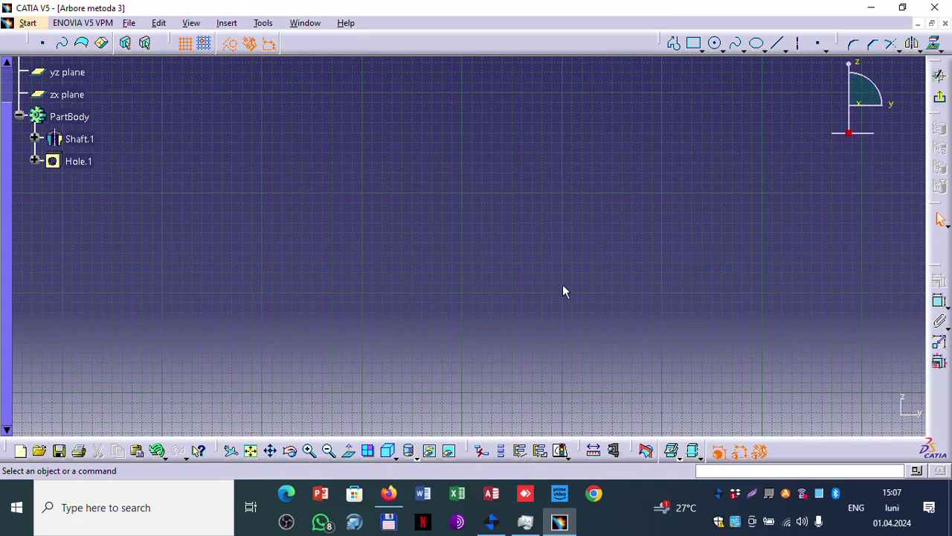
{"action": "left_click", "coordinate": [251, 451]}
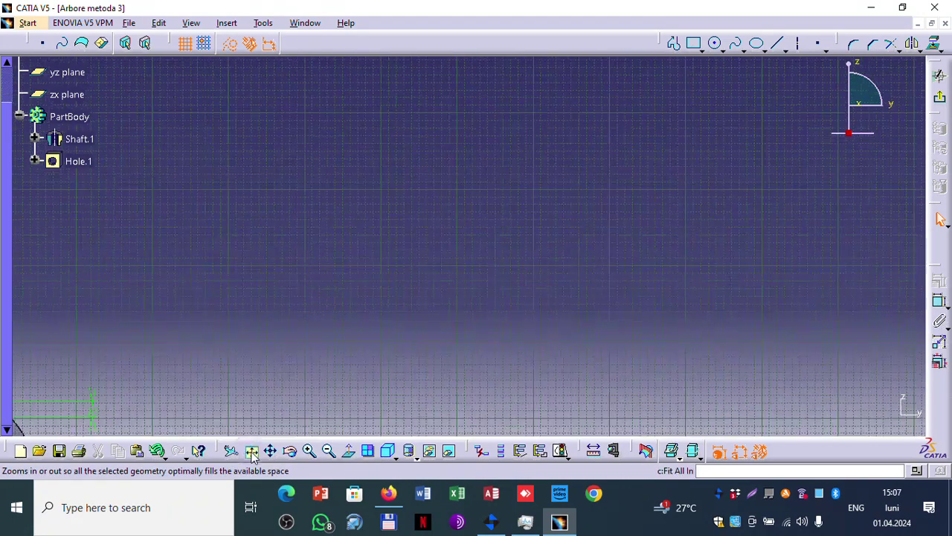
{"action": "middle_click_drag", "start_coordinate": [504, 180], "coordinate": [701, 132]}
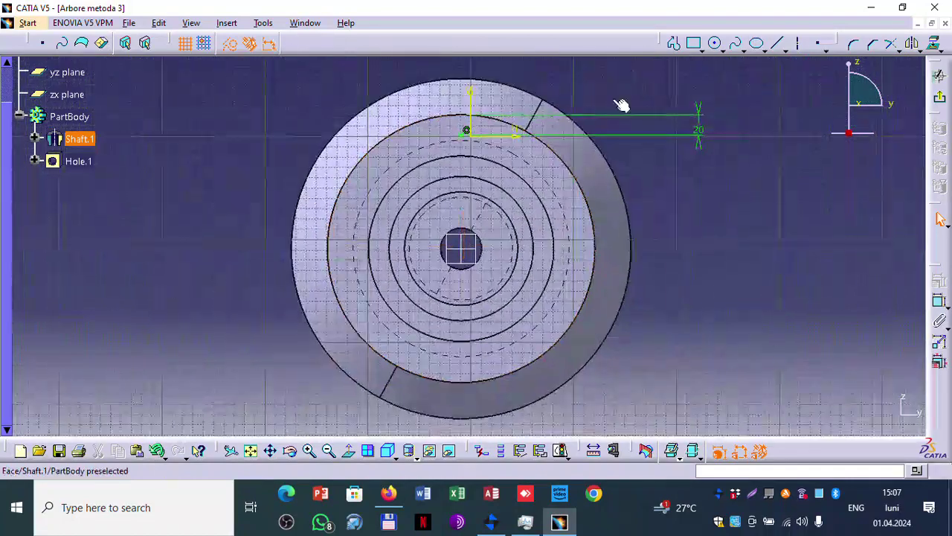
{"action": "left_click", "coordinate": [700, 132]}
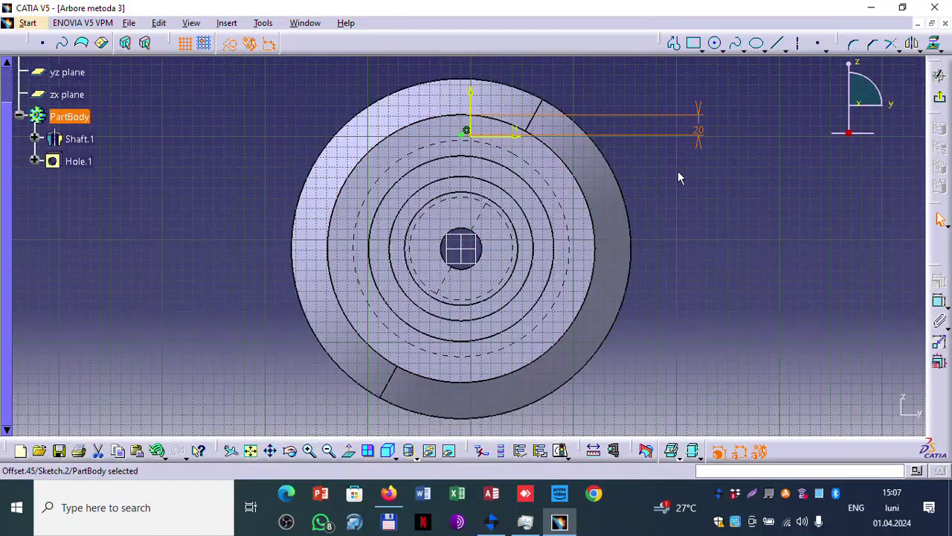
{"action": "double_click", "coordinate": [698, 132]}
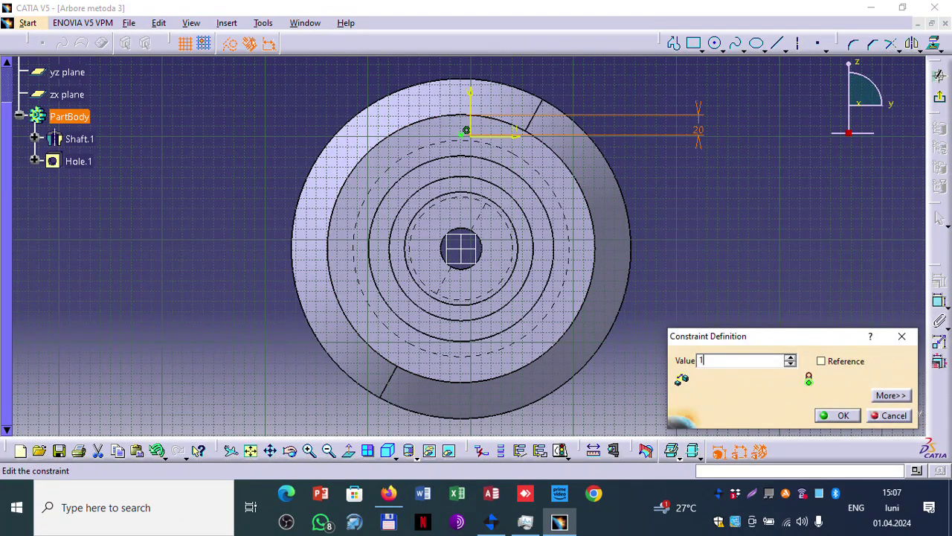
{"action": "left_click", "coordinate": [828, 414]}
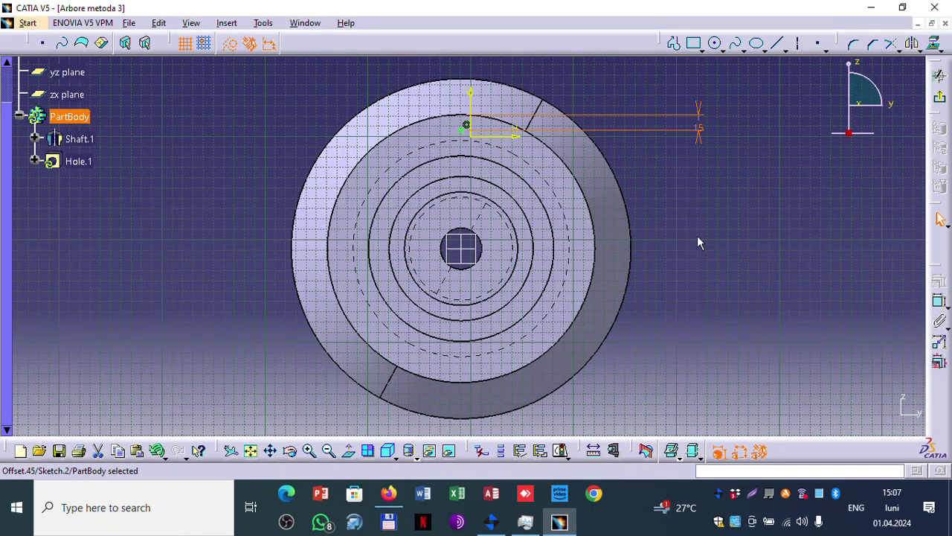
{"action": "left_click", "coordinate": [939, 76]}
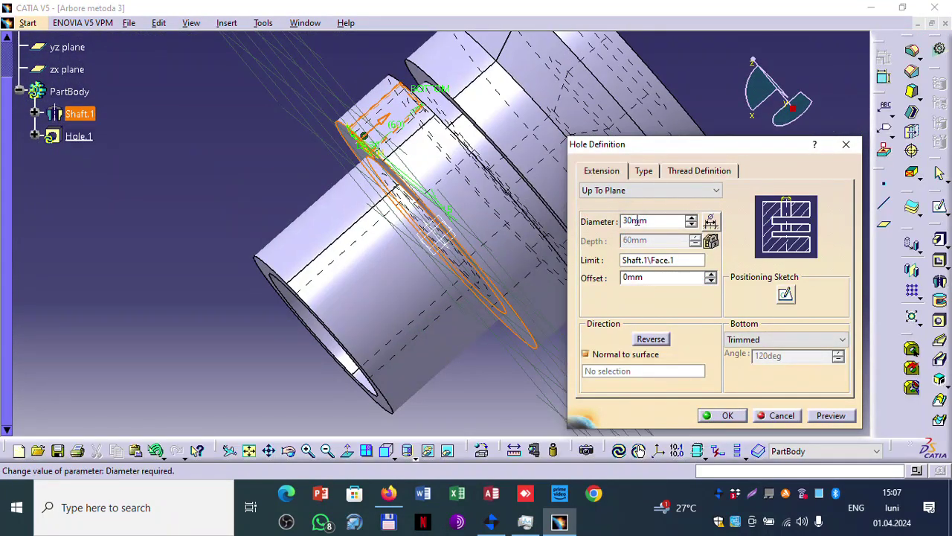
- Set the hole's diameter to 25 mm, preview it and apply the change
{"action": "double_click", "coordinate": [626, 220]}
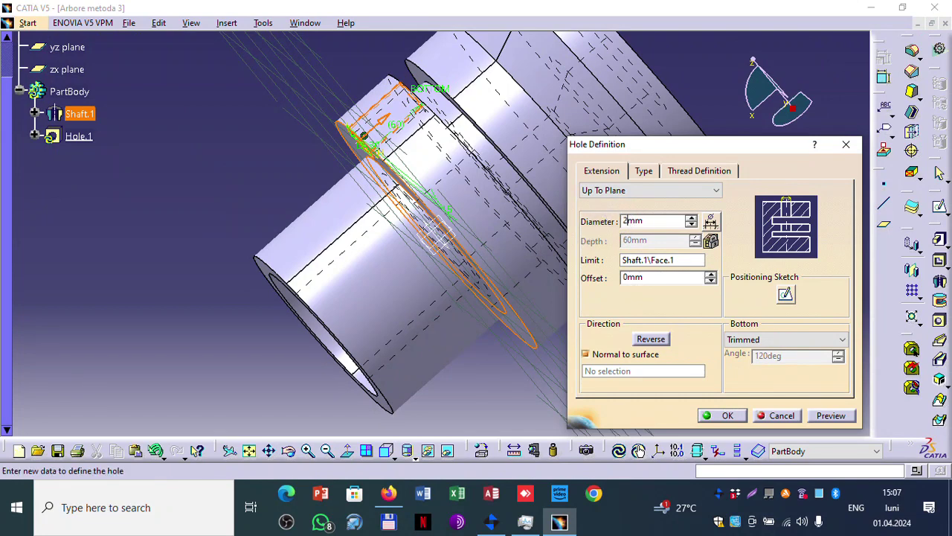
{"action": "left_click", "coordinate": [829, 415]}
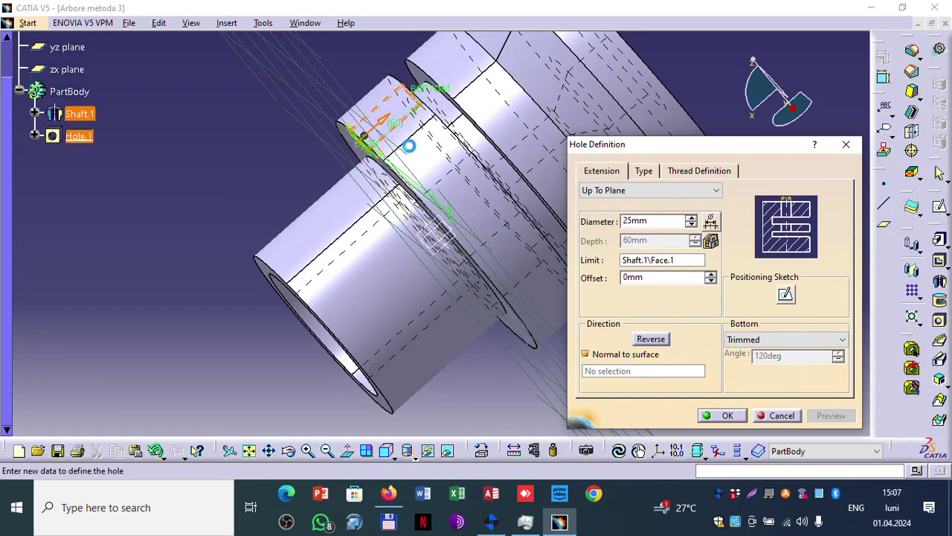
{"action": "left_click", "coordinate": [726, 416]}
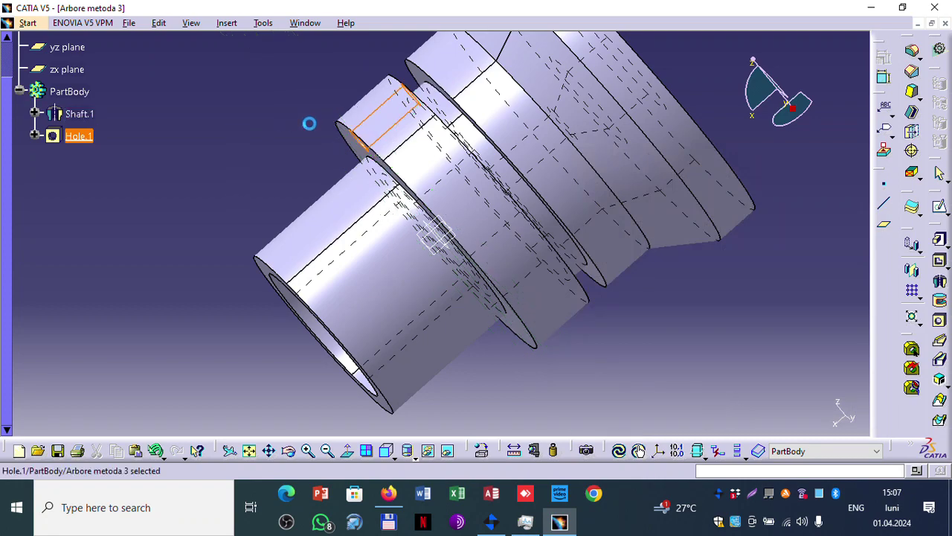
- Inspect the hole from the front, reopen its definition, set the diameter to 20 mm and apply the change
{"action": "middle_click_drag", "start_coordinate": [306, 151], "coordinate": [511, 144]}
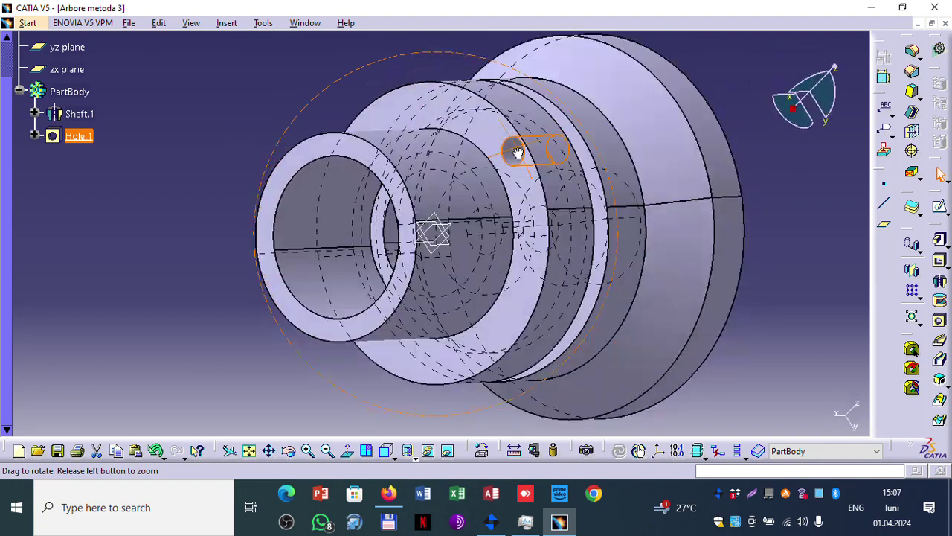
{"action": "left_click", "coordinate": [387, 450]}
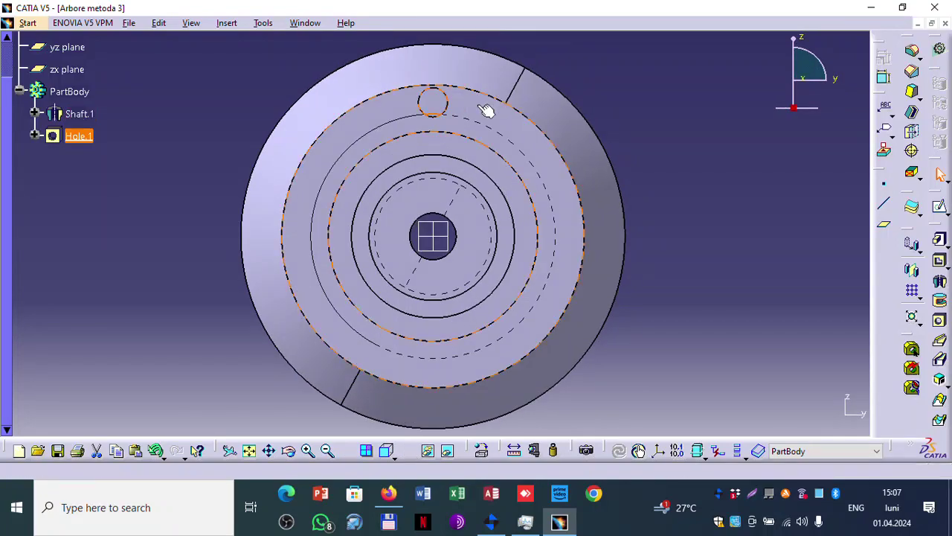
{"action": "middle_click_drag", "start_coordinate": [458, 103], "coordinate": [476, 67]}
{"action": "left_click", "coordinate": [389, 419]}
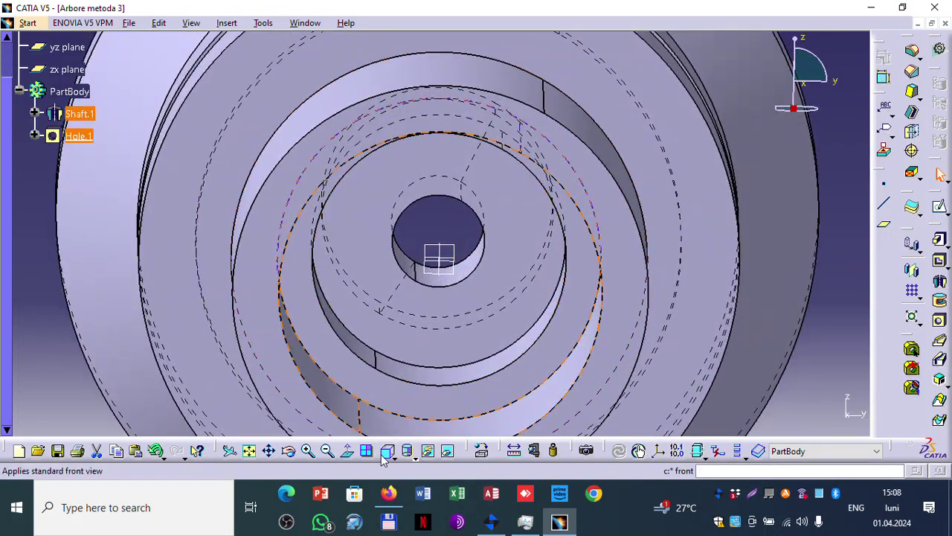
{"action": "left_click", "coordinate": [386, 451]}
{"action": "middle_click_drag", "start_coordinate": [504, 171], "coordinate": [476, 296]}
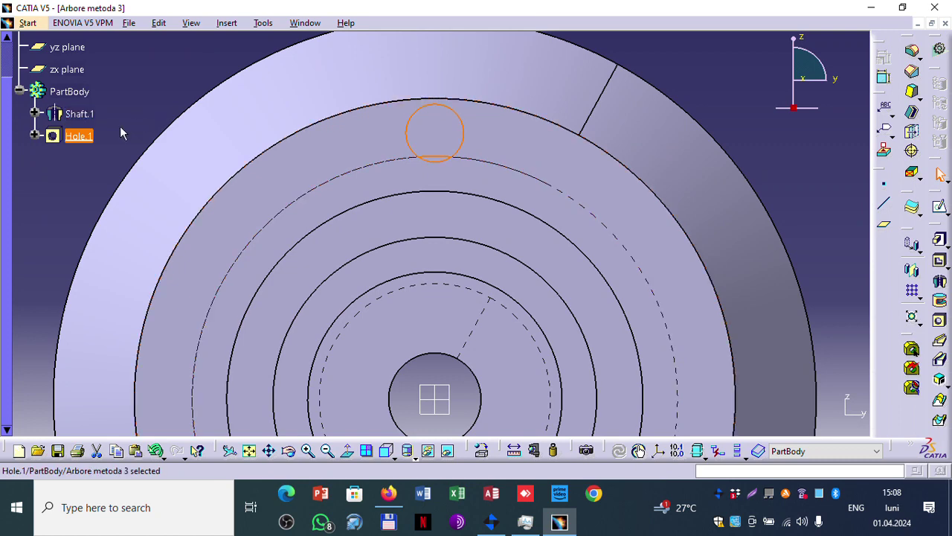
{"action": "double_click", "coordinate": [76, 136]}
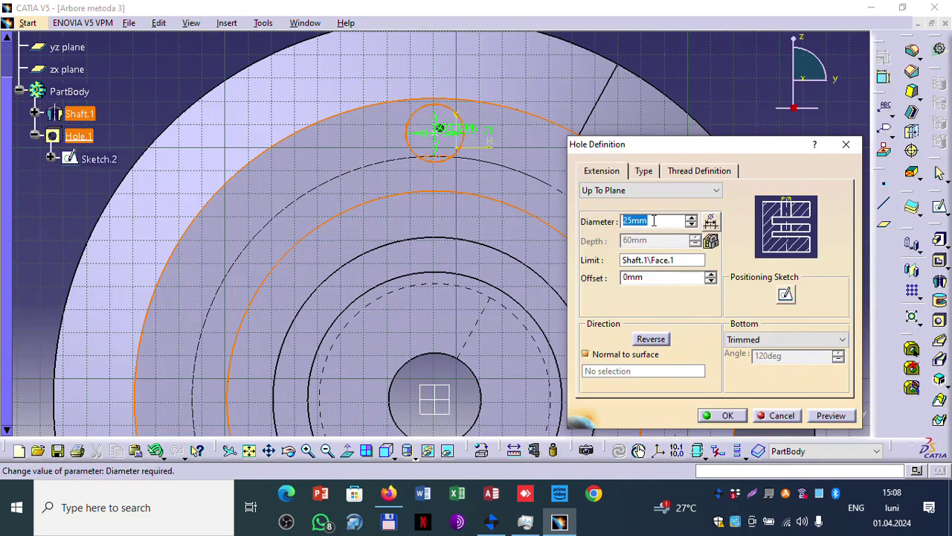
{"action": "type", "text": "20"}
{"action": "key", "text": "Return"}
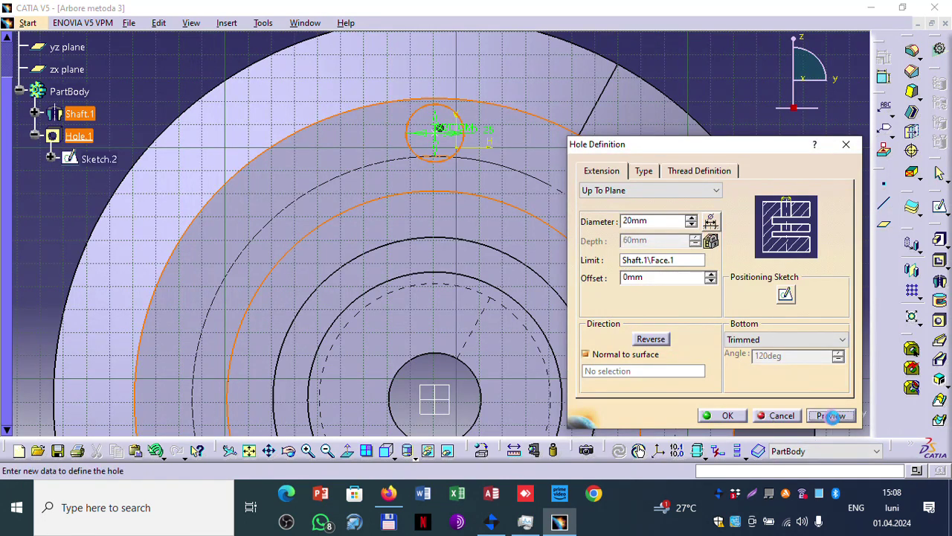
{"action": "left_click", "coordinate": [832, 415]}
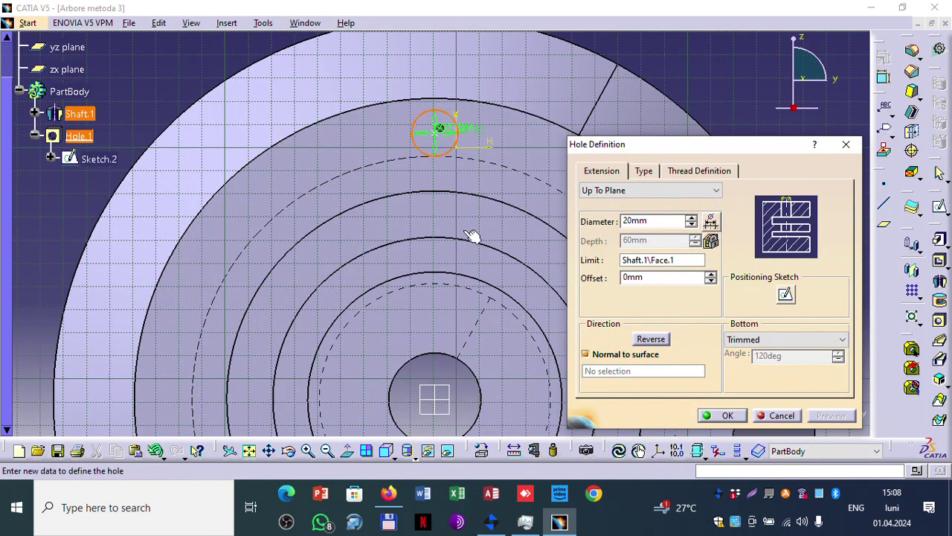
{"action": "mouse_move", "coordinate": [472, 230]}
{"action": "middle_mouse_down"}
{"action": "mouse_move", "coordinate": [465, 223]}
{"action": "mouse_move", "coordinate": [456, 233]}
{"action": "middle_mouse_up"}
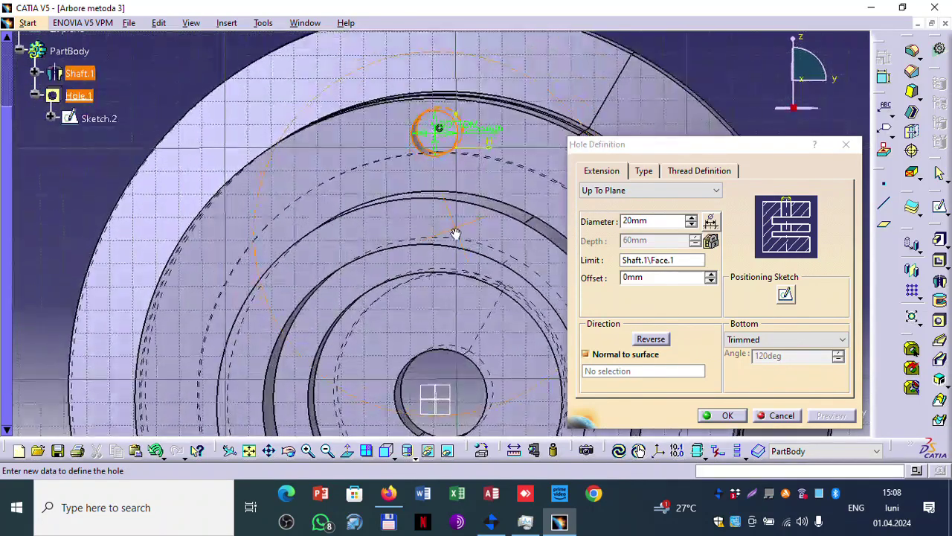
{"action": "left_click", "coordinate": [726, 415]}
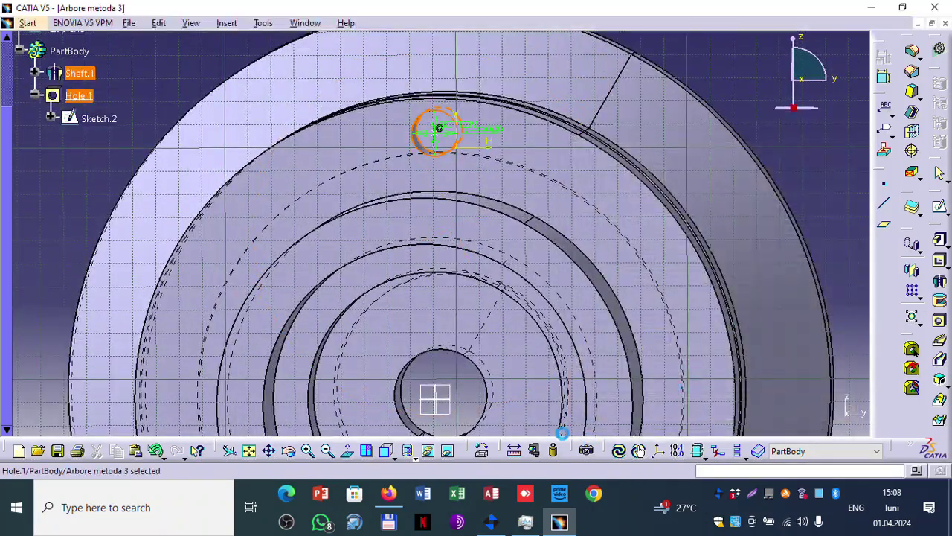
- Set up a circular pattern of the hole with 6 instances, using the shoulder's flat face as the reference element
{"action": "left_click", "coordinate": [386, 451]}
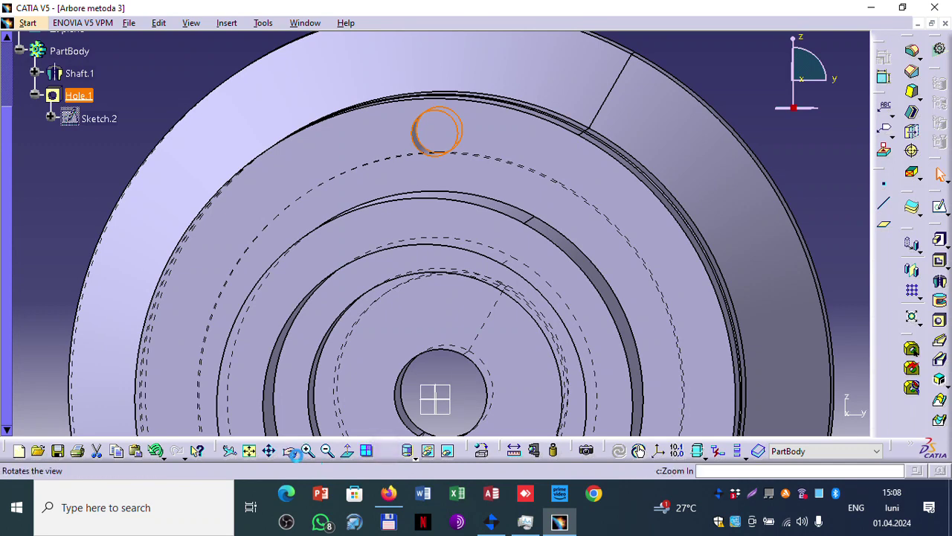
{"action": "left_click", "coordinate": [249, 451]}
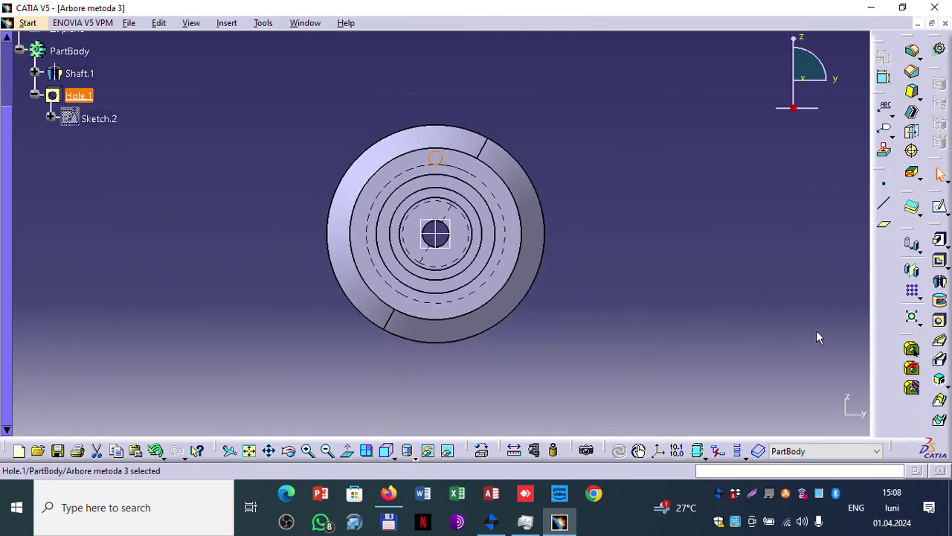
{"action": "left_click", "coordinate": [920, 296]}
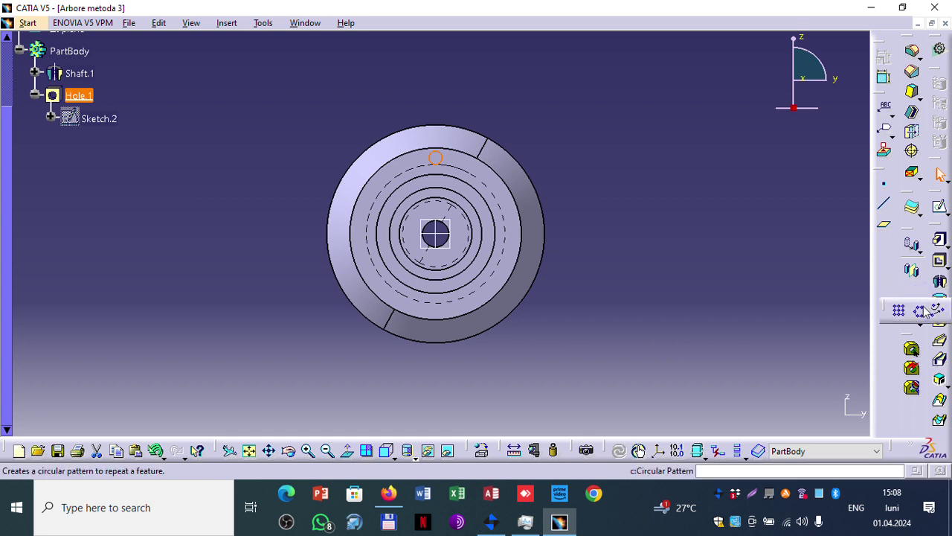
{"action": "left_click", "coordinate": [920, 311]}
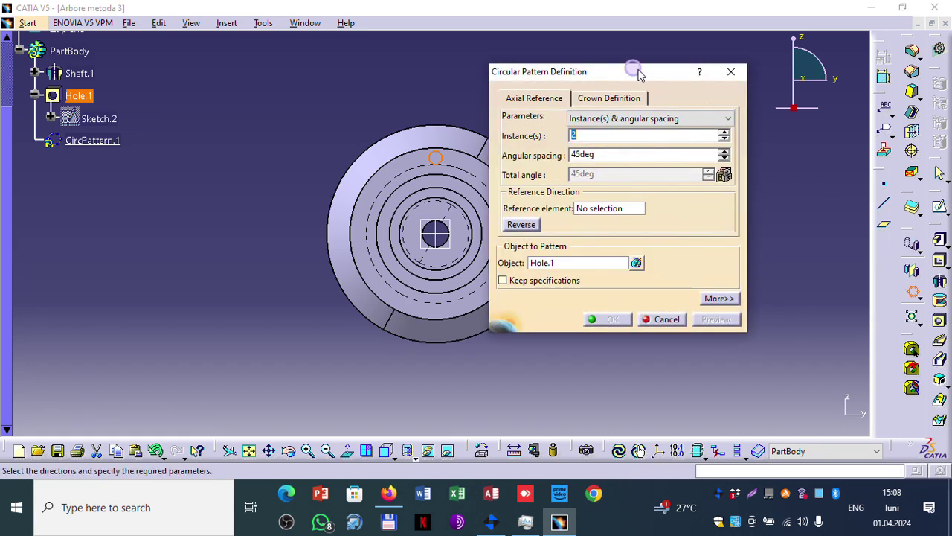
{"action": "left_click_drag", "start_coordinate": [634, 70], "coordinate": [707, 86]}
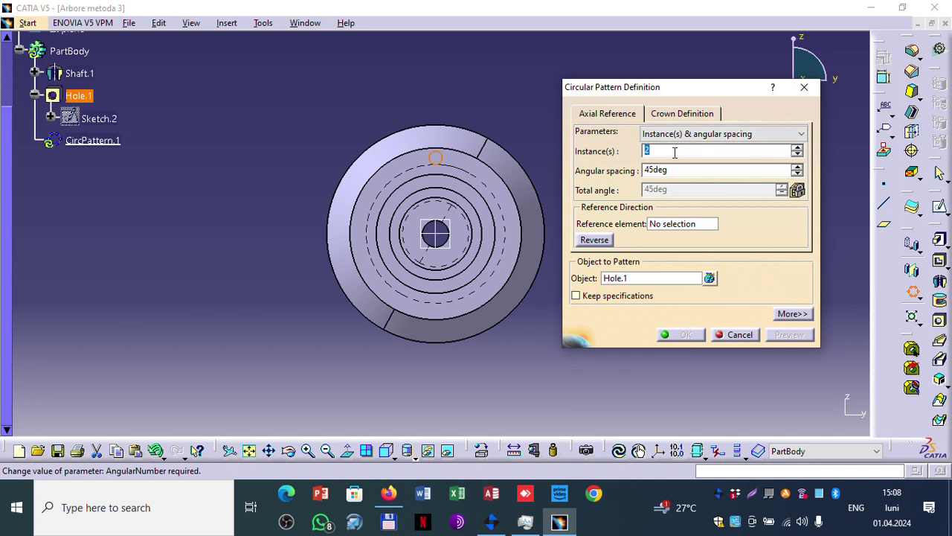
{"action": "left_click", "coordinate": [707, 168]}
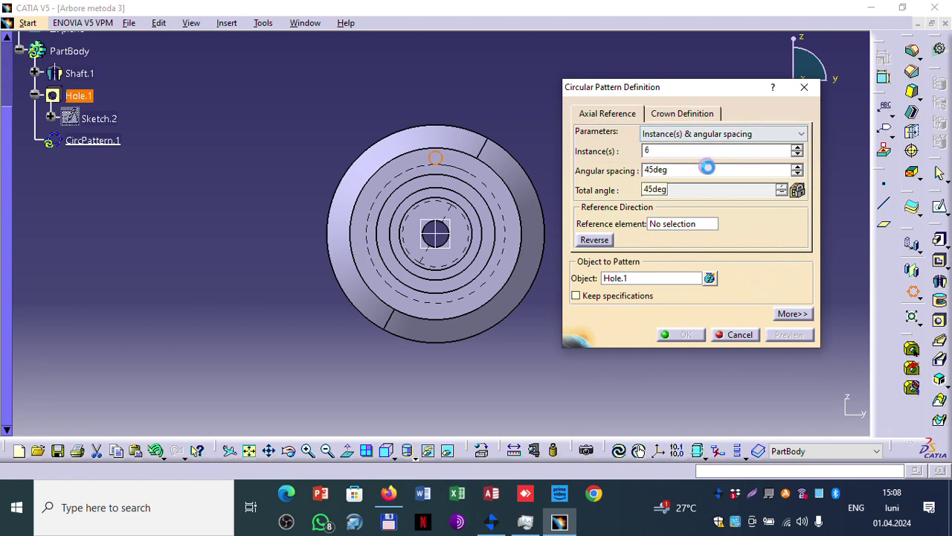
{"action": "left_click", "coordinate": [694, 224]}
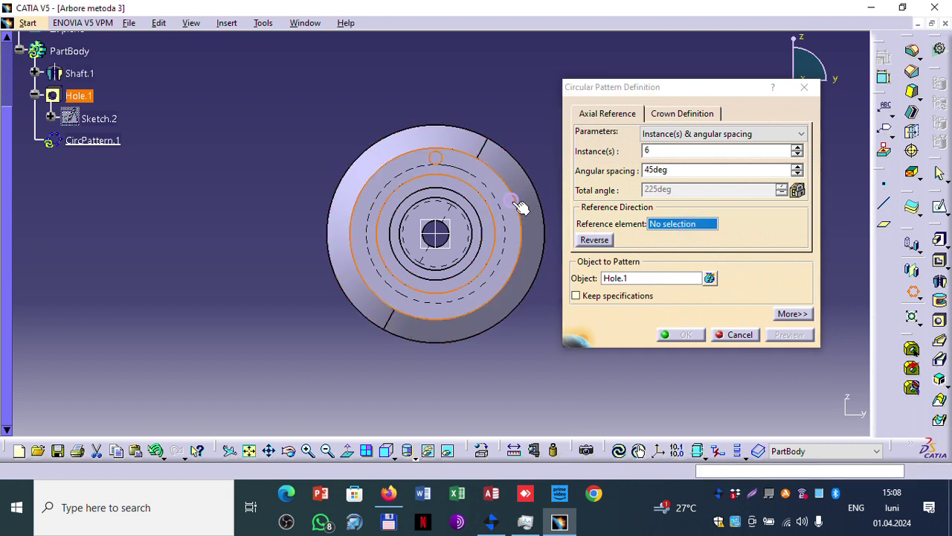
{"action": "left_click", "coordinate": [521, 208]}
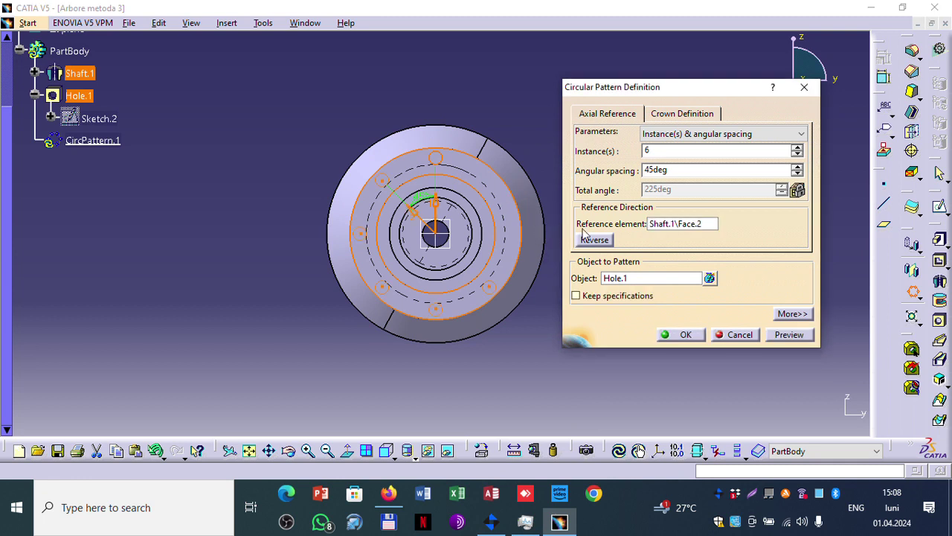